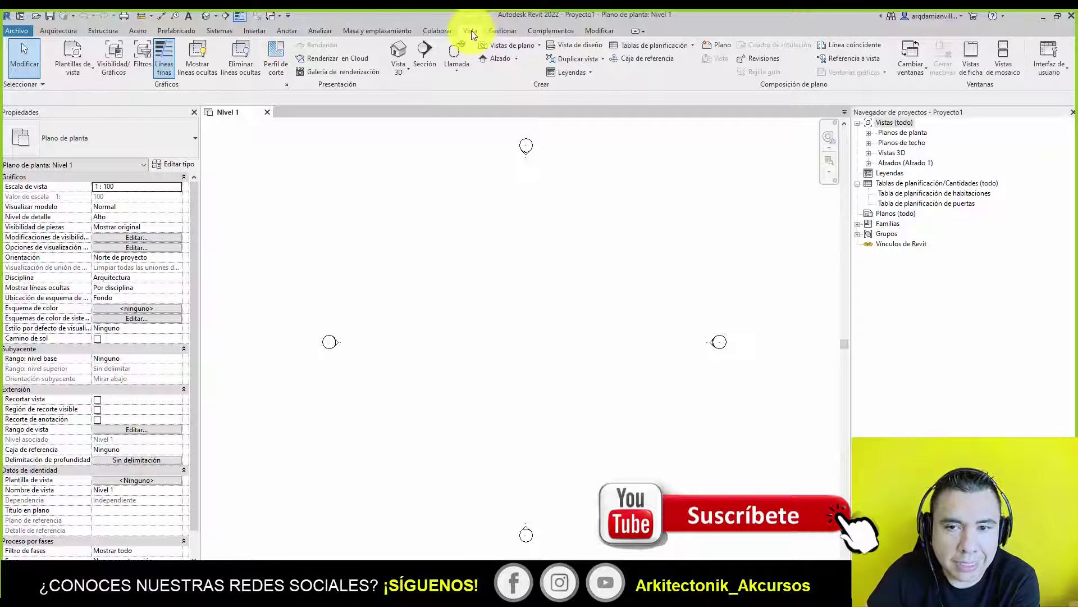
# Inspect the existing room schedule's properties without creating a new schedule
pyautogui.click(638, 47)
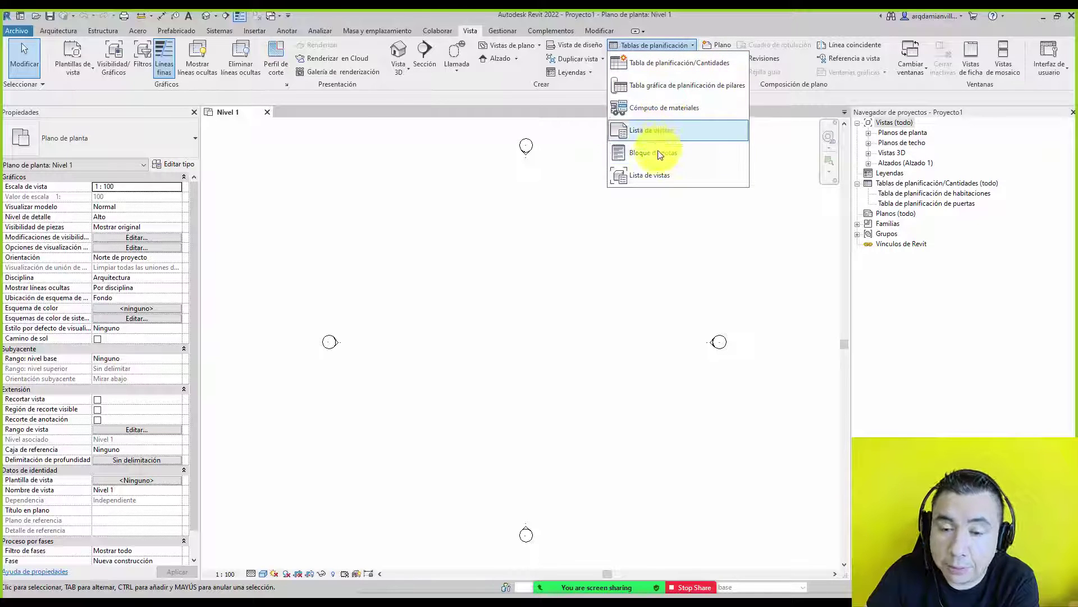
pyautogui.click(543, 293)
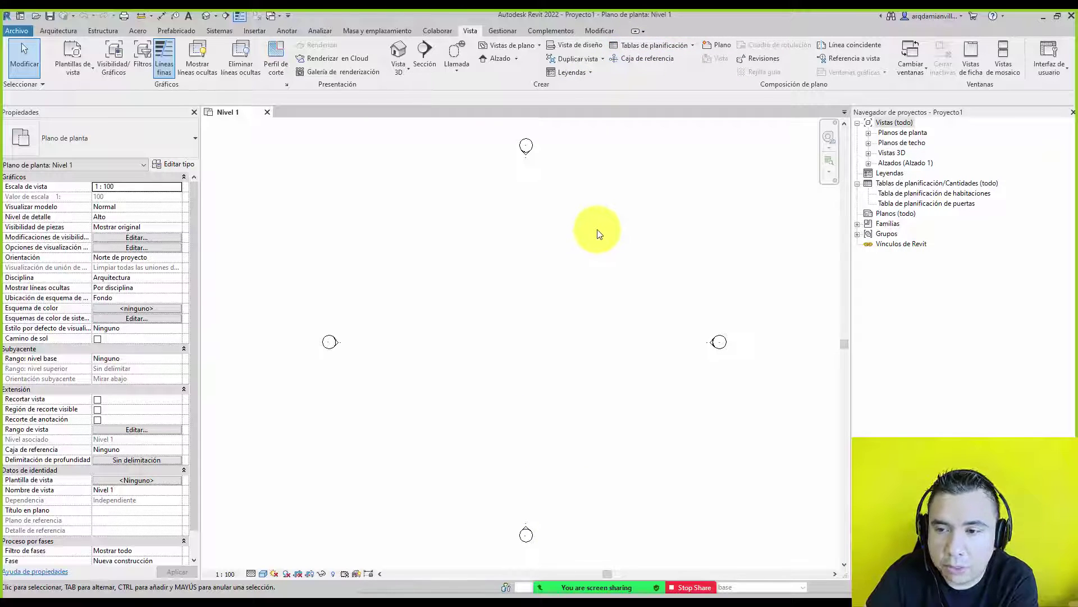
pyautogui.click(910, 192)
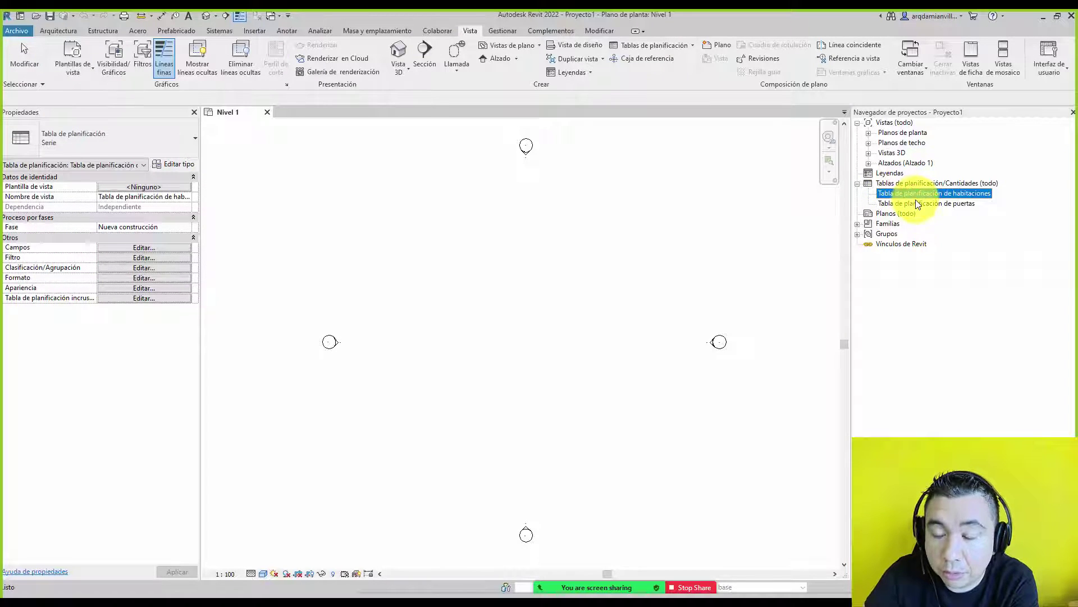
pyautogui.click(913, 194)
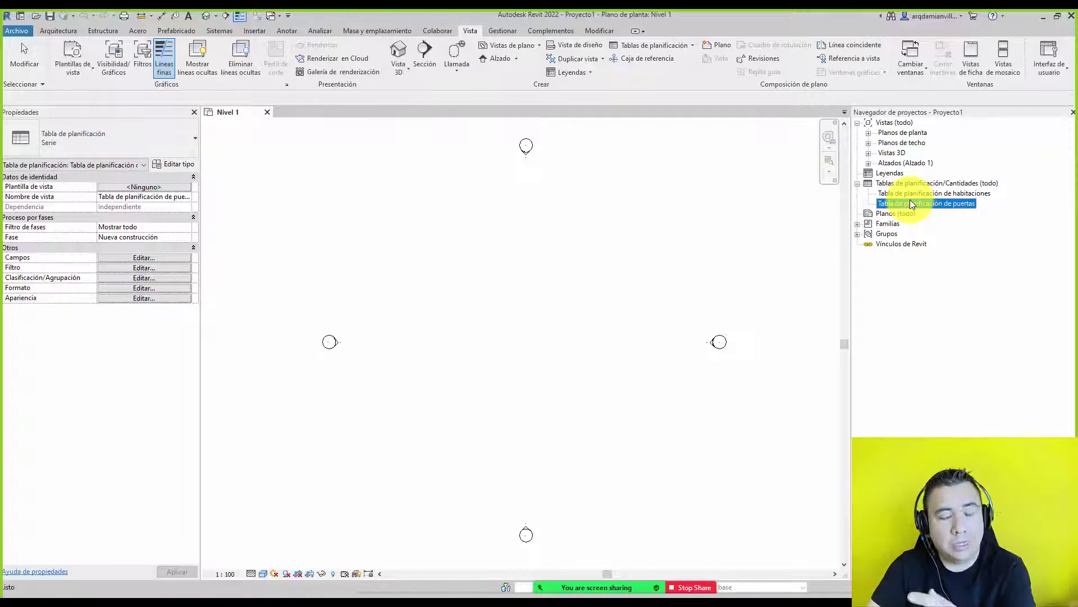
pyautogui.click(516, 245)
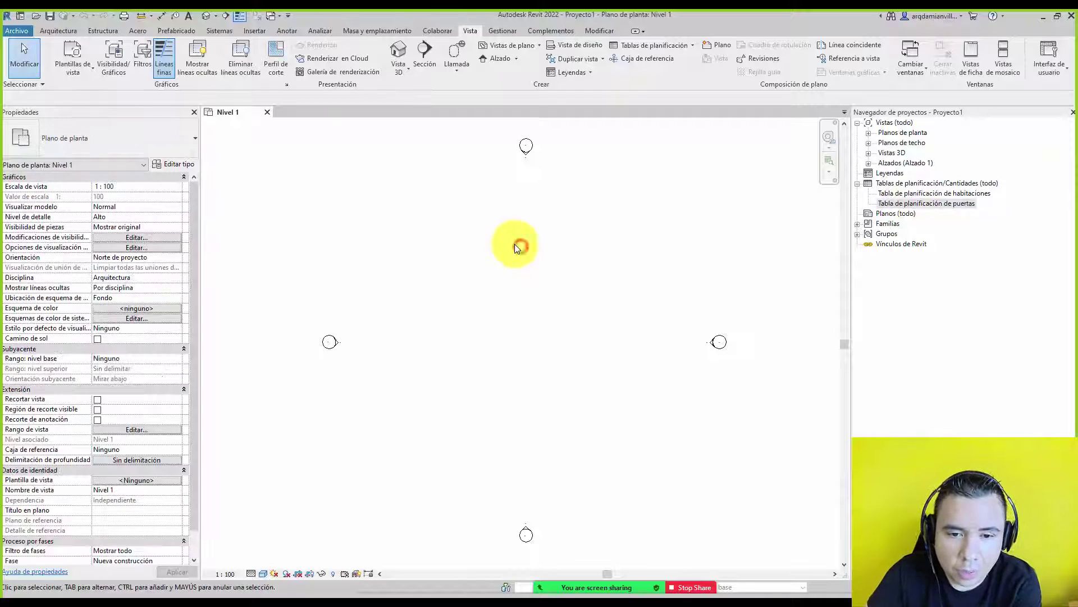
# Draw a rectangular room of walls about 8 by 11.4
pyautogui.click(67, 29)
pyautogui.click(65, 48)
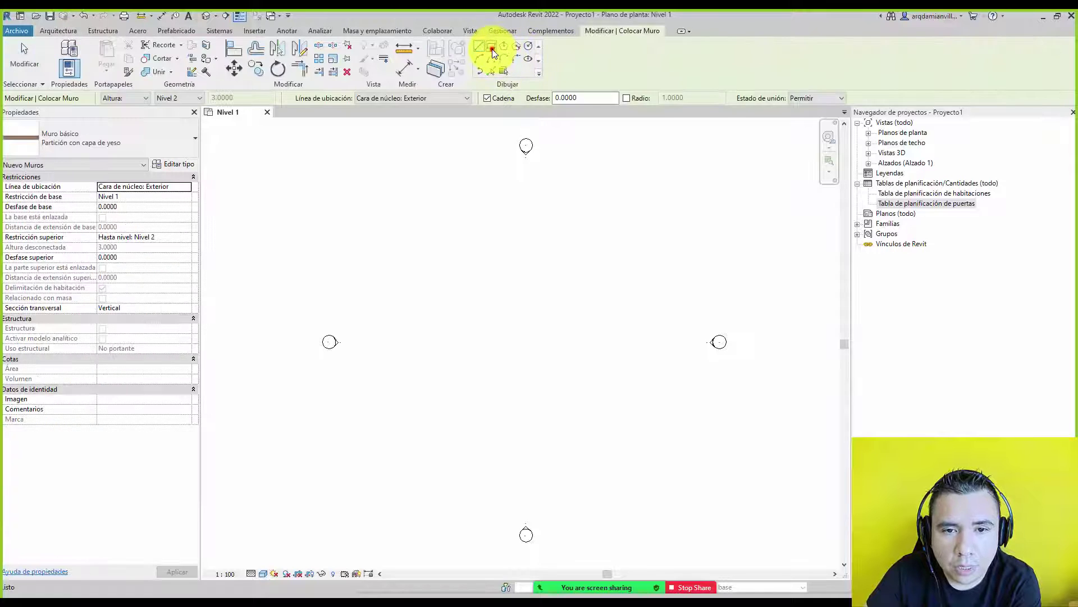
pyautogui.click(493, 53)
pyautogui.click(494, 242)
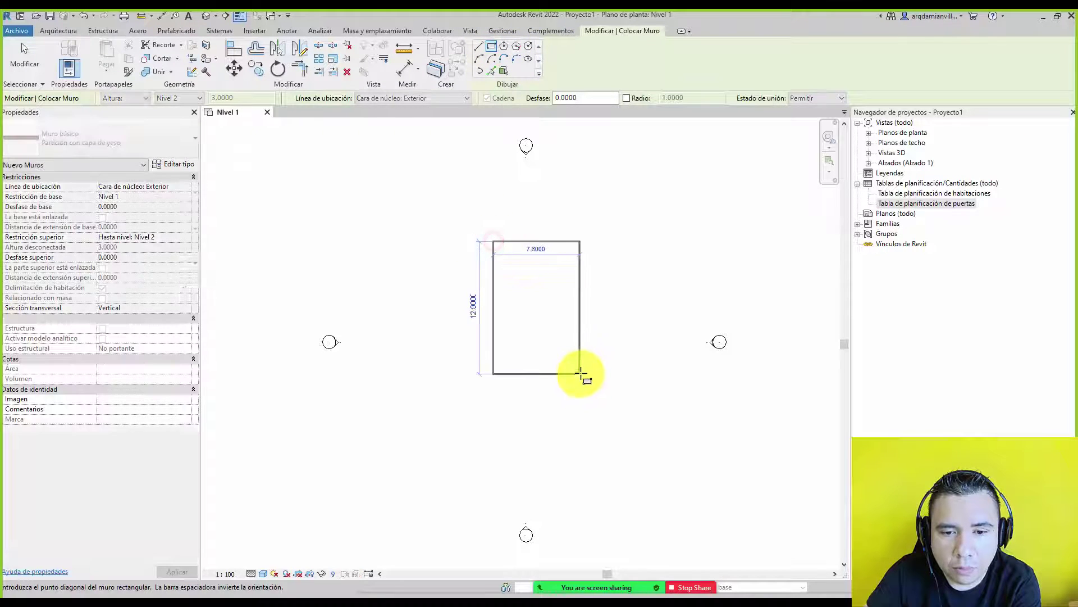
pyautogui.click(582, 371)
# Place a door on the top wall and windows on the left and bottom walls
pyautogui.click(59, 30)
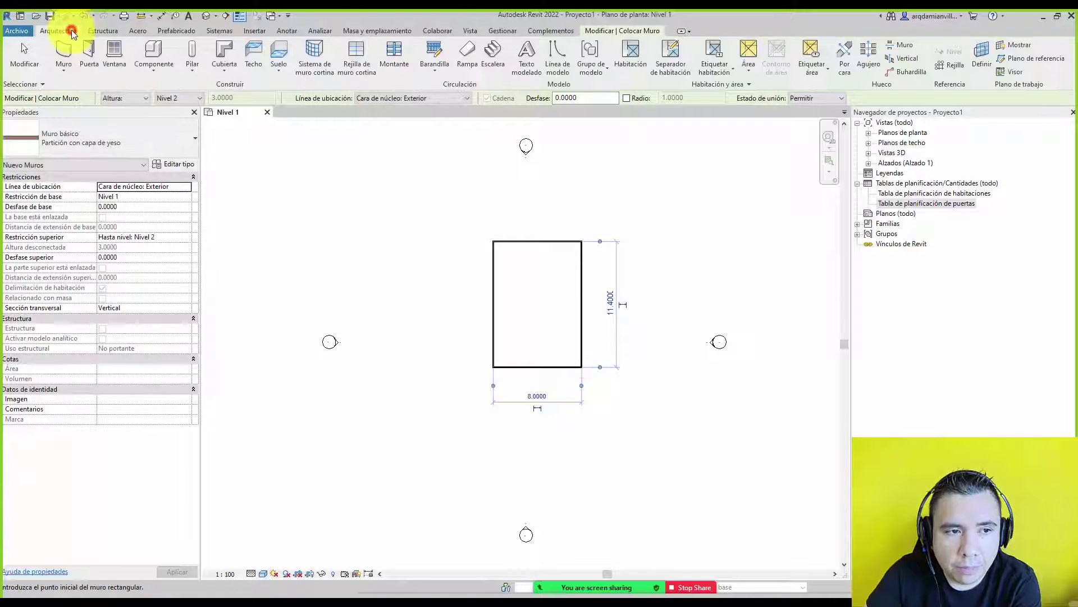
pyautogui.click(89, 60)
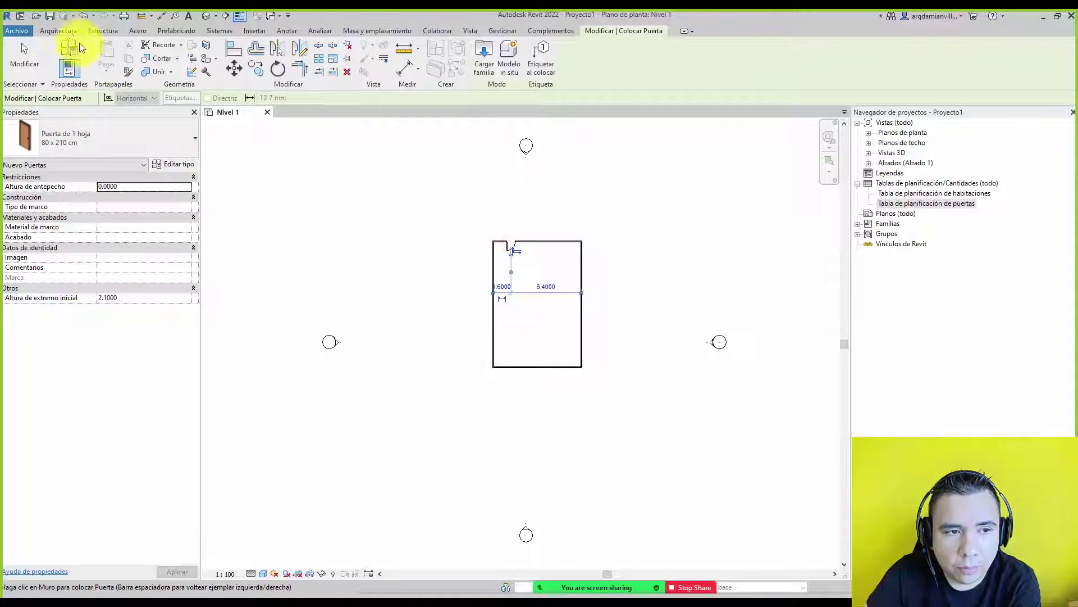
pyautogui.click(68, 33)
pyautogui.click(106, 52)
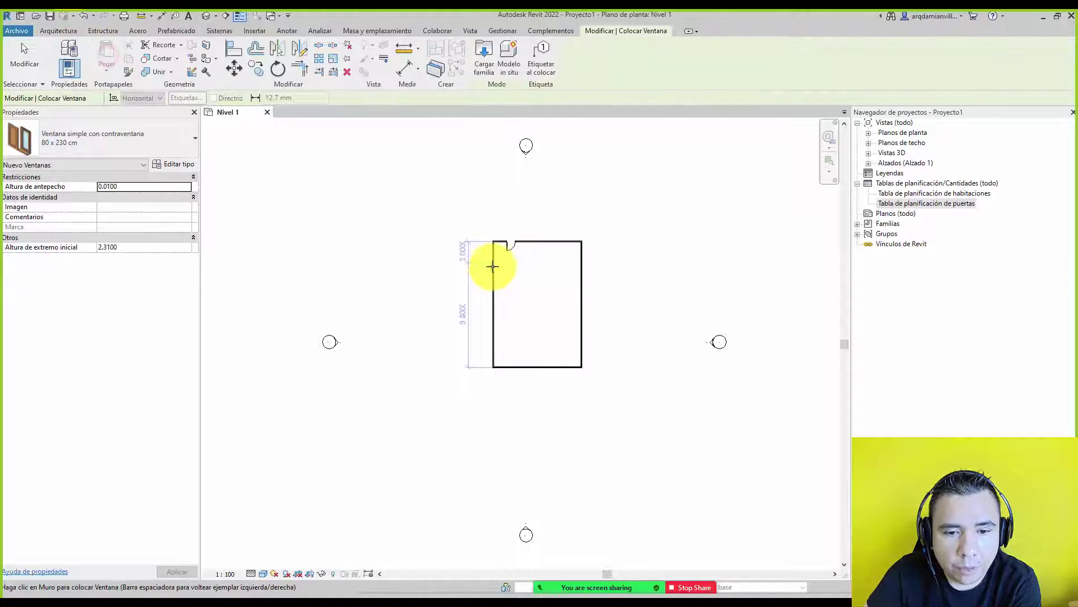
pyautogui.click(493, 266)
pyautogui.click(494, 318)
pyautogui.click(533, 364)
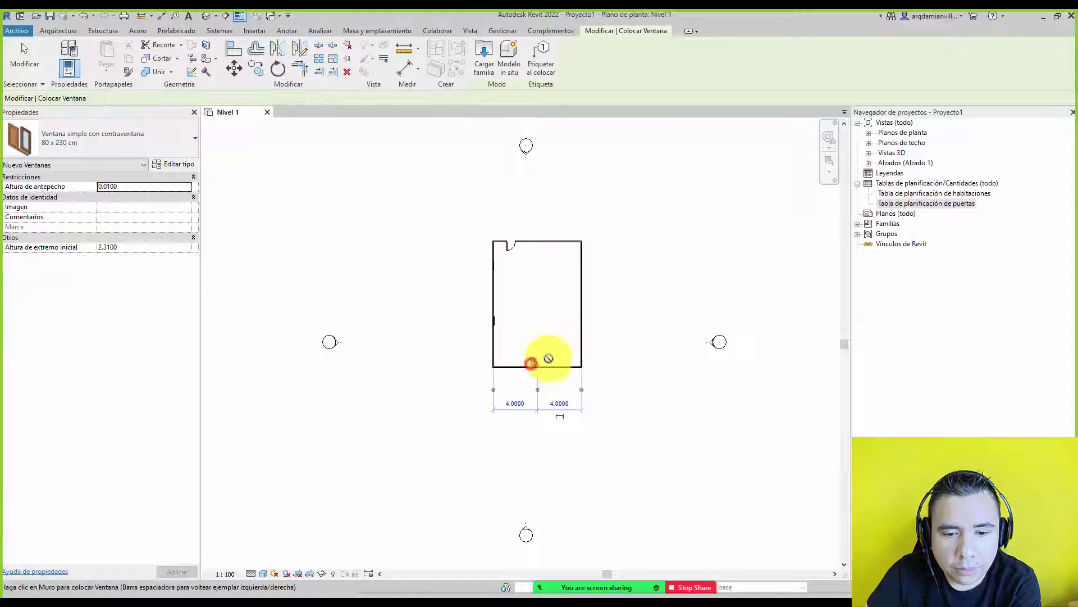
# Place a second door near the top of the right wall
pyautogui.click(58, 32)
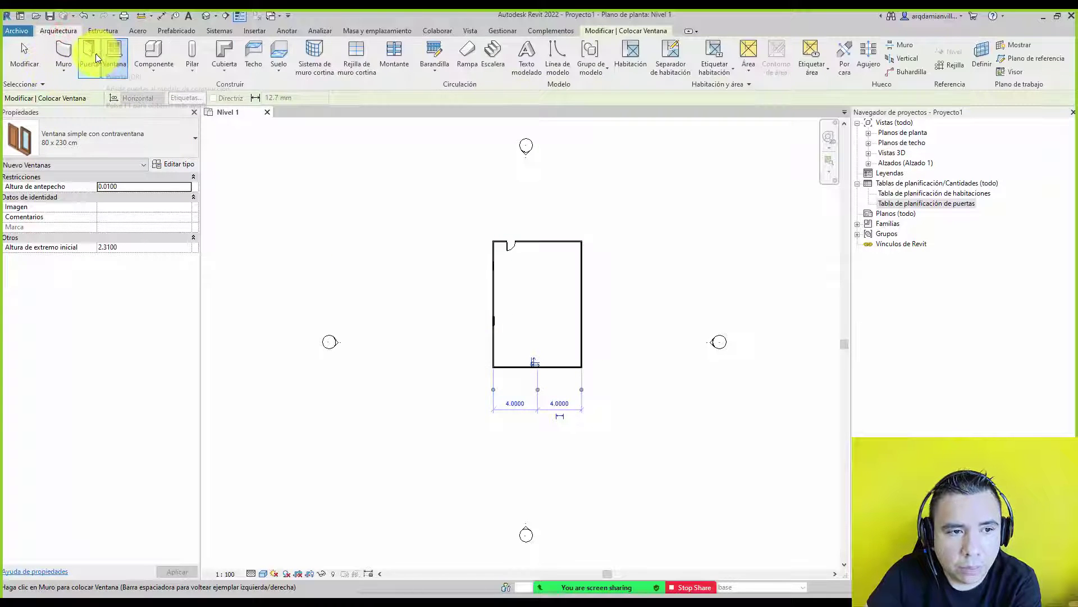
pyautogui.click(97, 58)
pyautogui.click(585, 258)
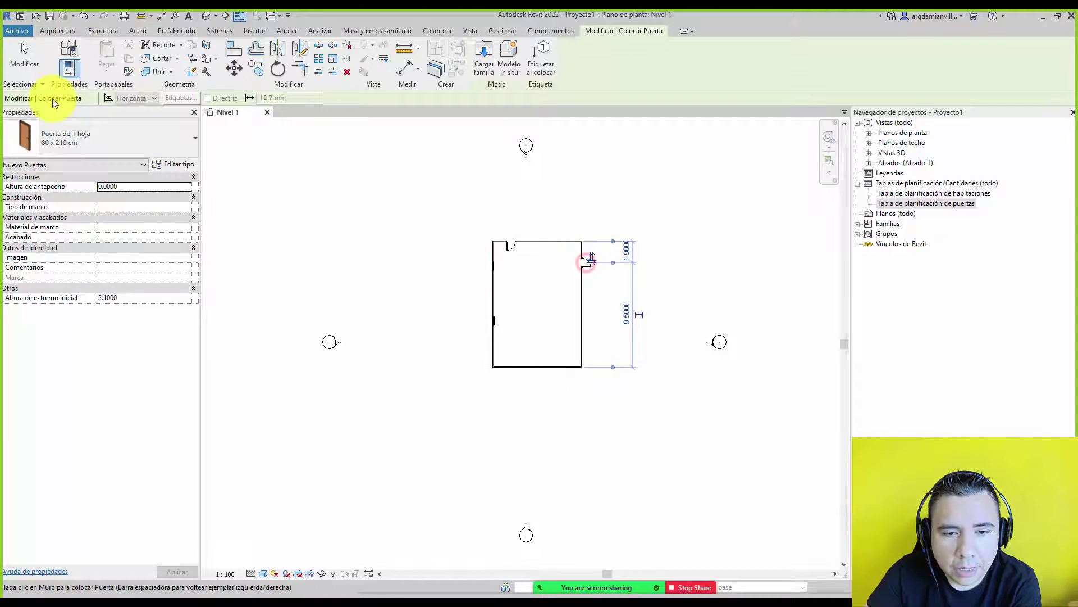
pyautogui.click(59, 31)
pyautogui.click(147, 54)
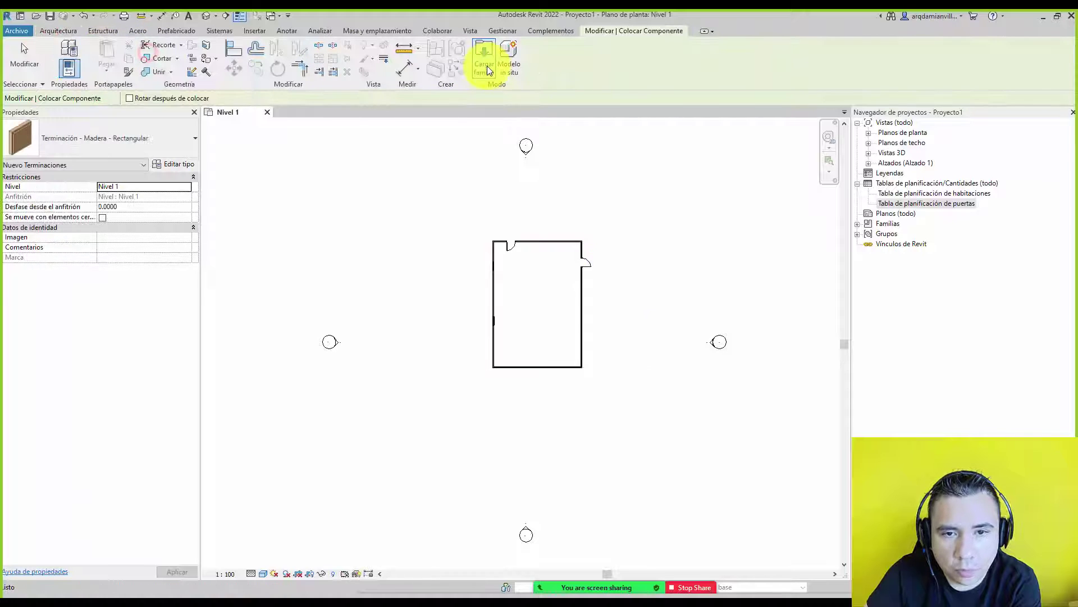
# Load Mesa-Comedor redonda con sillas from Escritorio > Archivos de Apoyo > Muebles de Revit
pyautogui.click(485, 66)
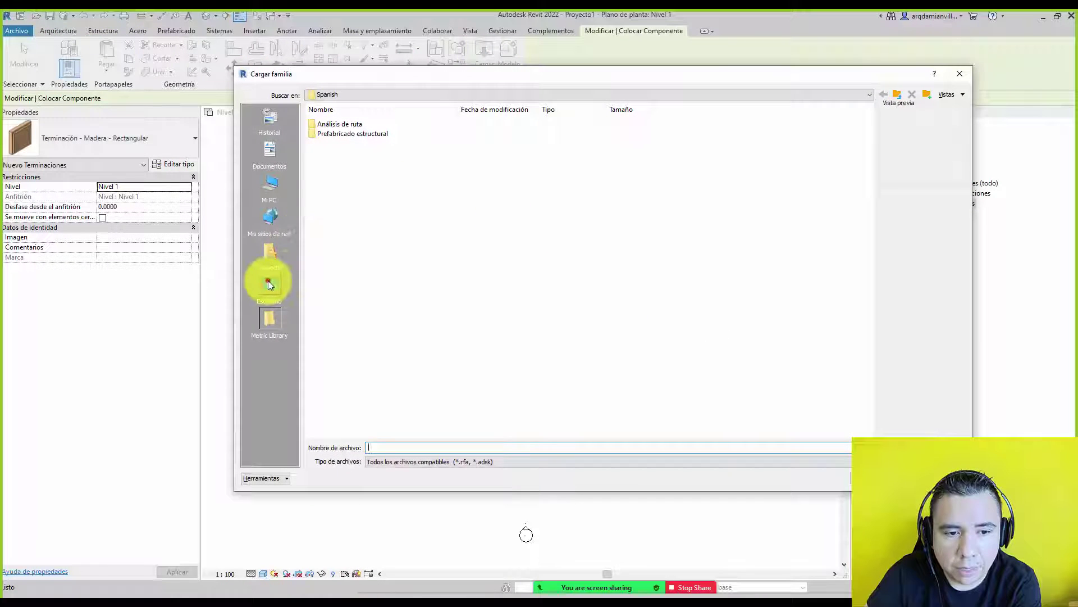
pyautogui.click(268, 285)
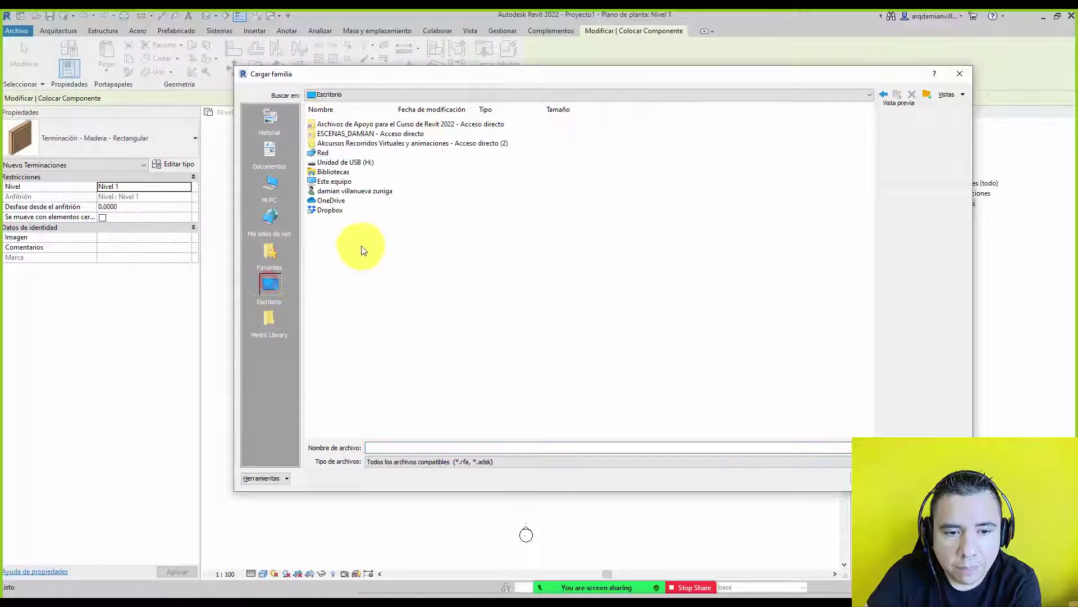
pyautogui.doubleClick(349, 125)
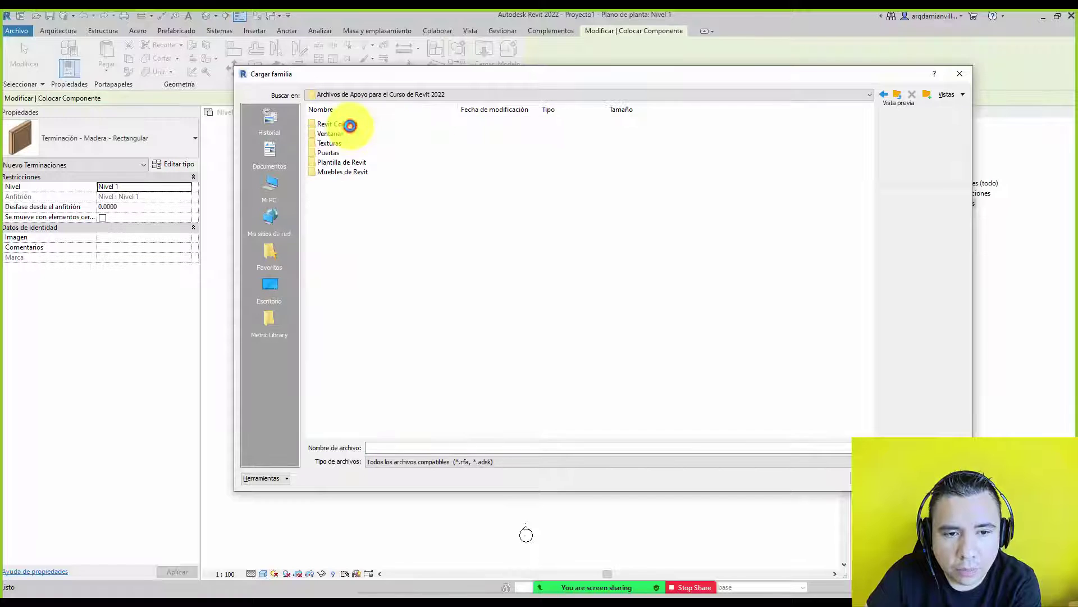
pyautogui.doubleClick(343, 172)
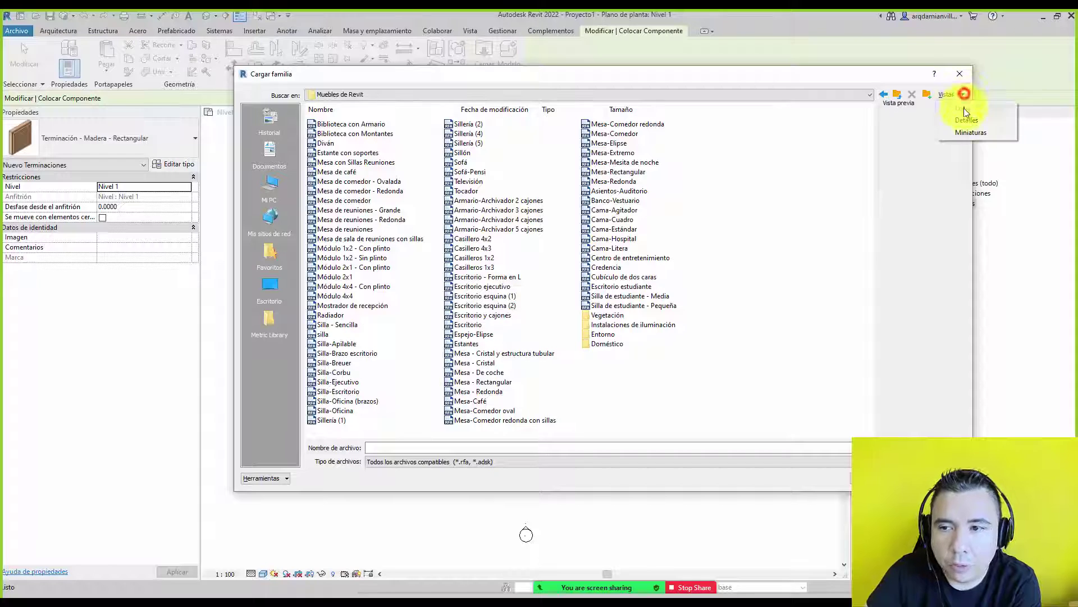
pyautogui.click(972, 133)
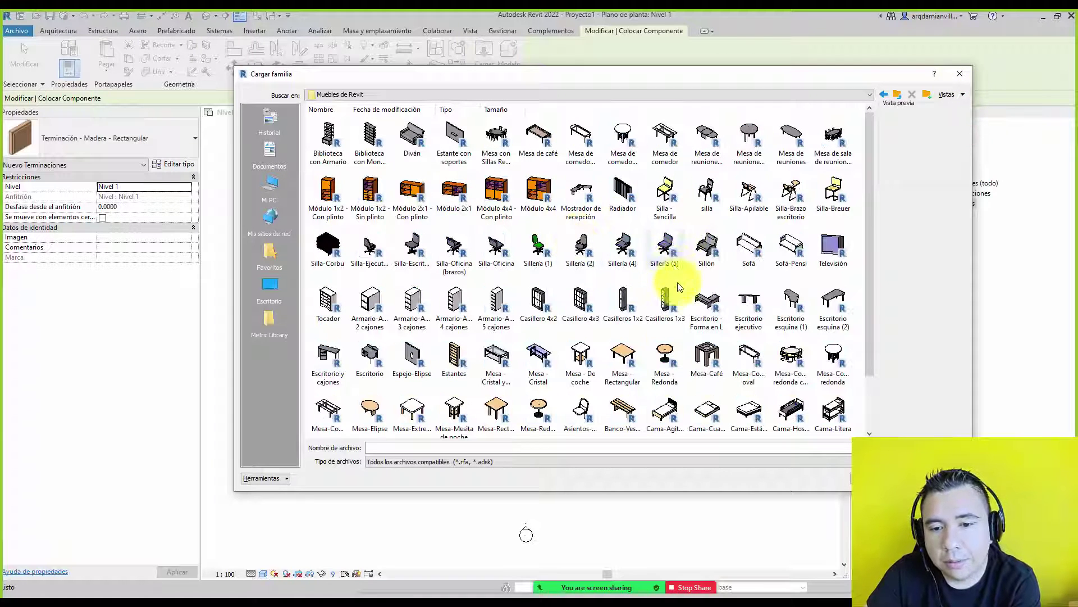
pyautogui.doubleClick(787, 358)
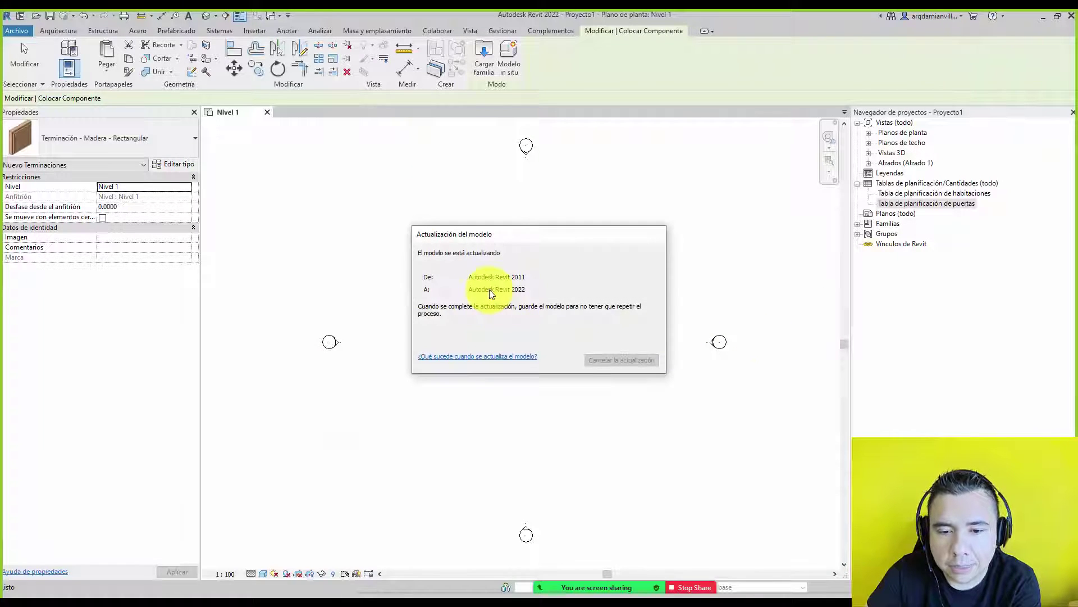
pyautogui.click(130, 144)
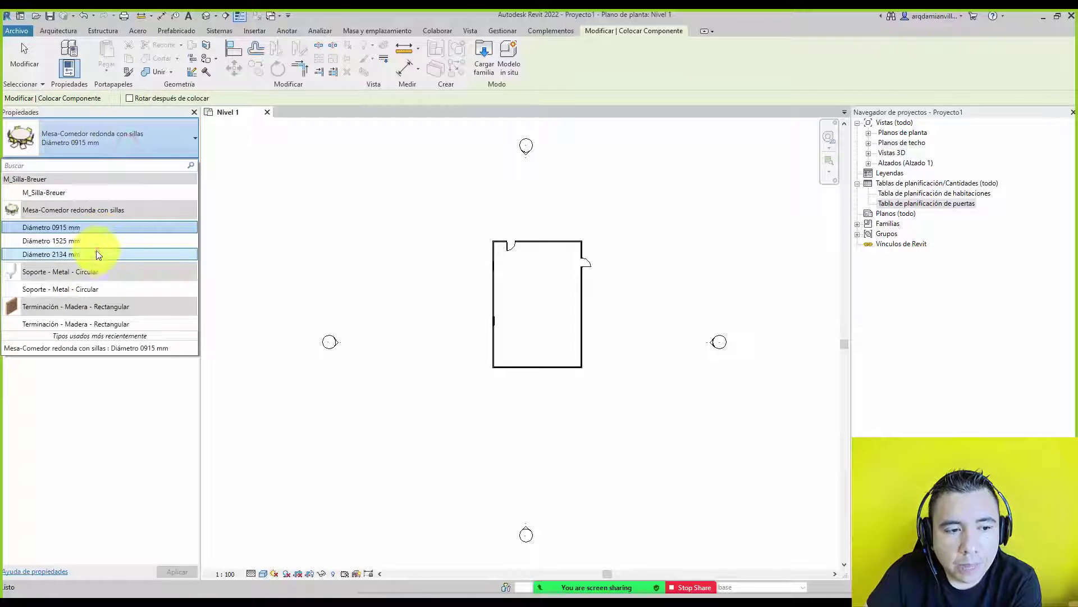
# Place four Diámetro 2134 mm round tables in two staggered columns inside the room
pyautogui.click(97, 254)
pyautogui.scroll(2, 515, 287)
pyautogui.scroll(1, 515, 282)
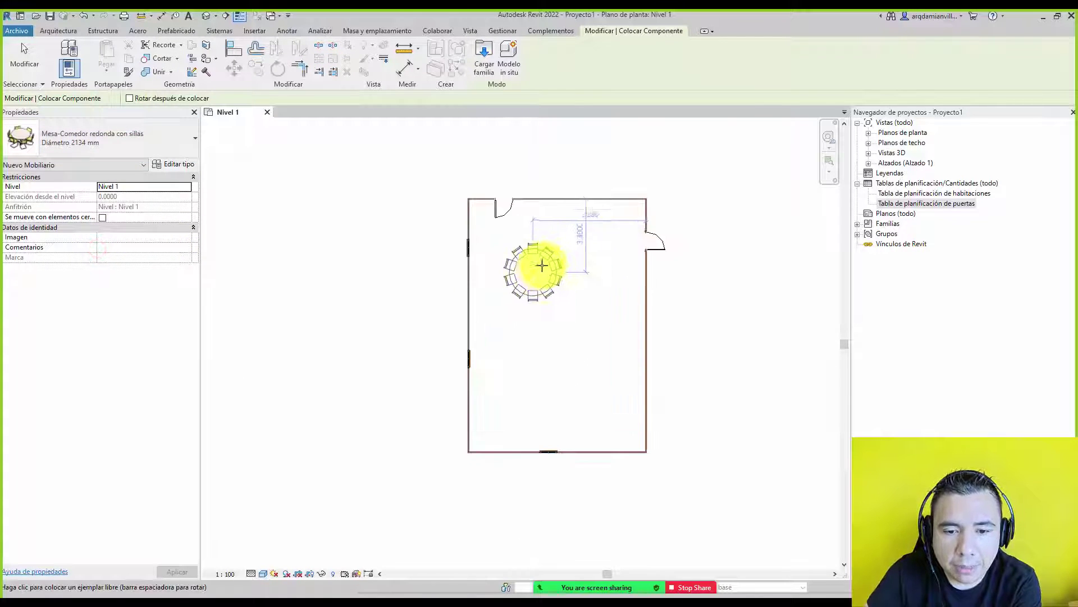
pyautogui.click(520, 258)
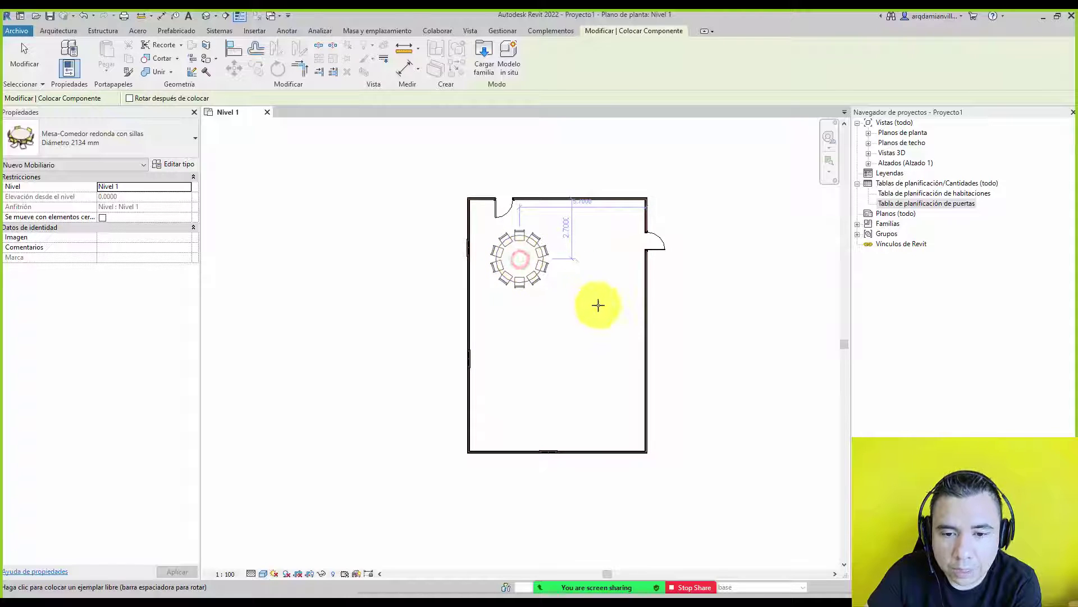
pyautogui.click(598, 305)
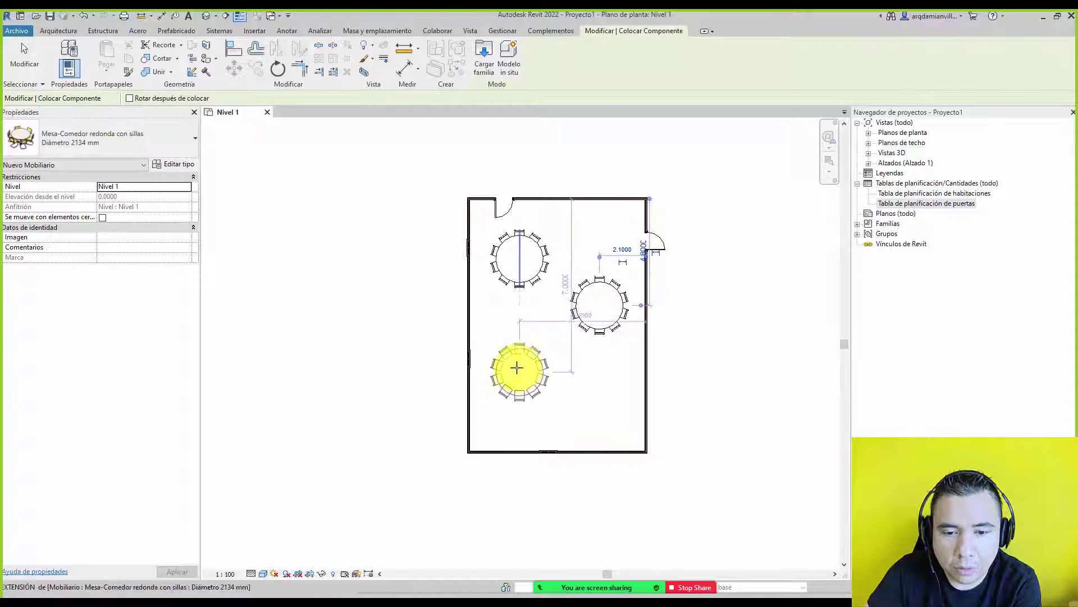
pyautogui.click(519, 357)
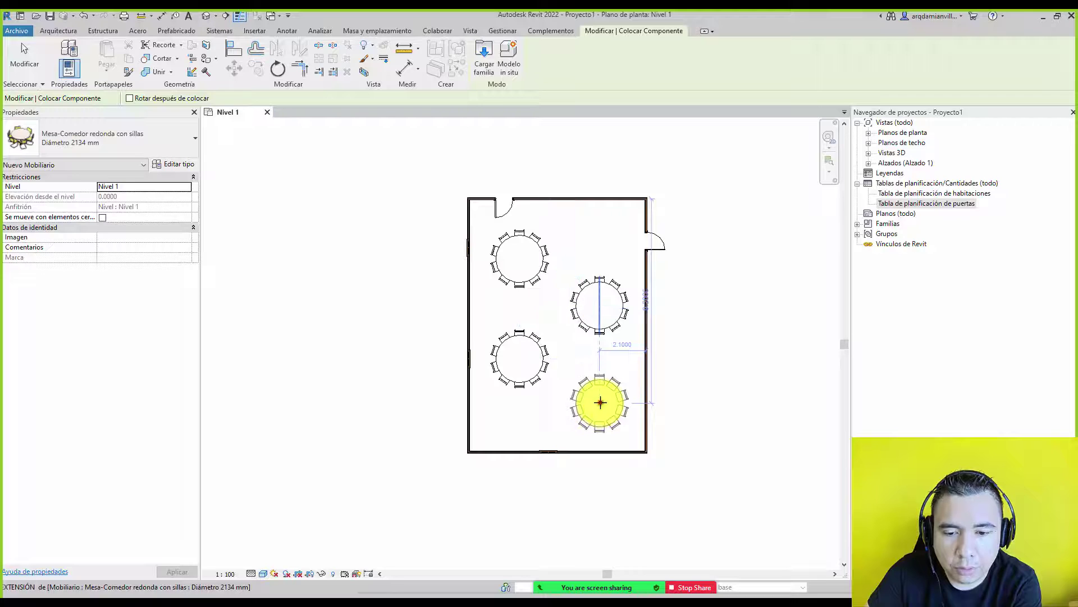
pyautogui.click(23, 56)
pyautogui.click(707, 190)
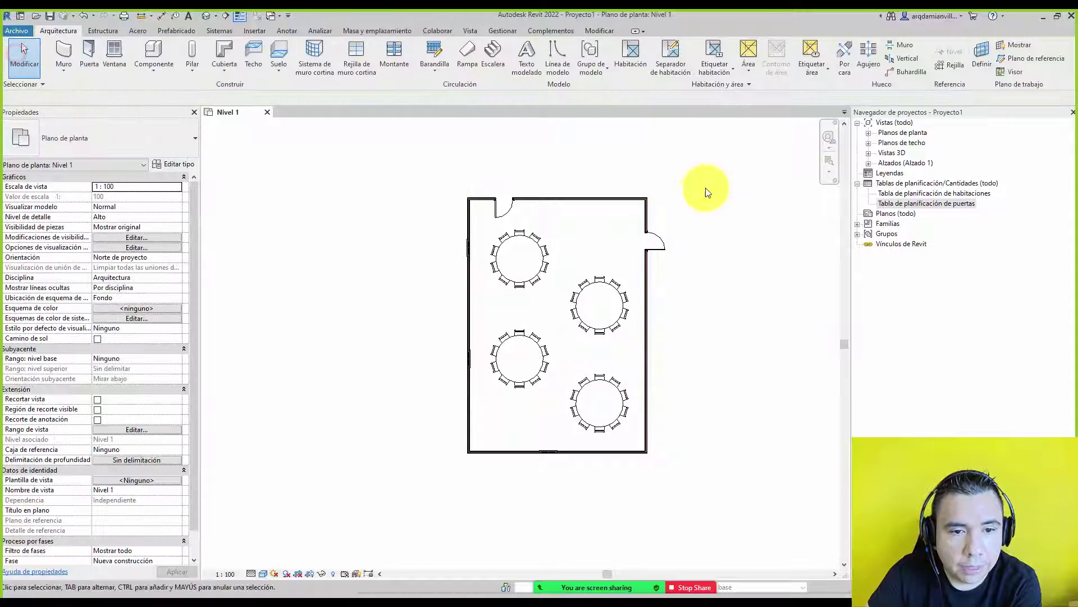
pyautogui.scroll(2, 647, 225)
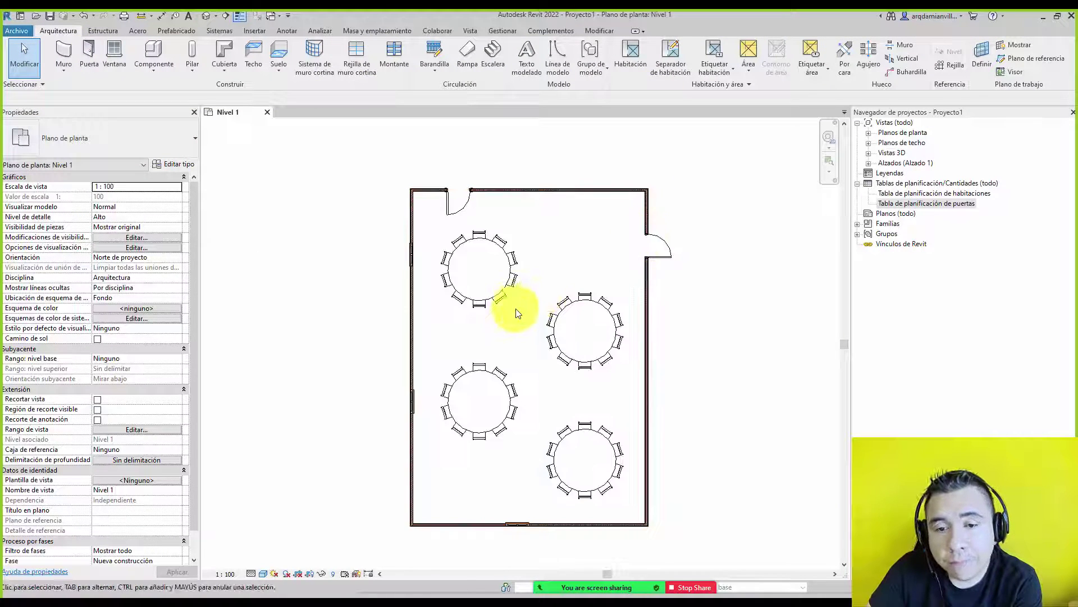
pyautogui.moveTo(517, 313); pyautogui.dragTo(520, 295, button='middle')
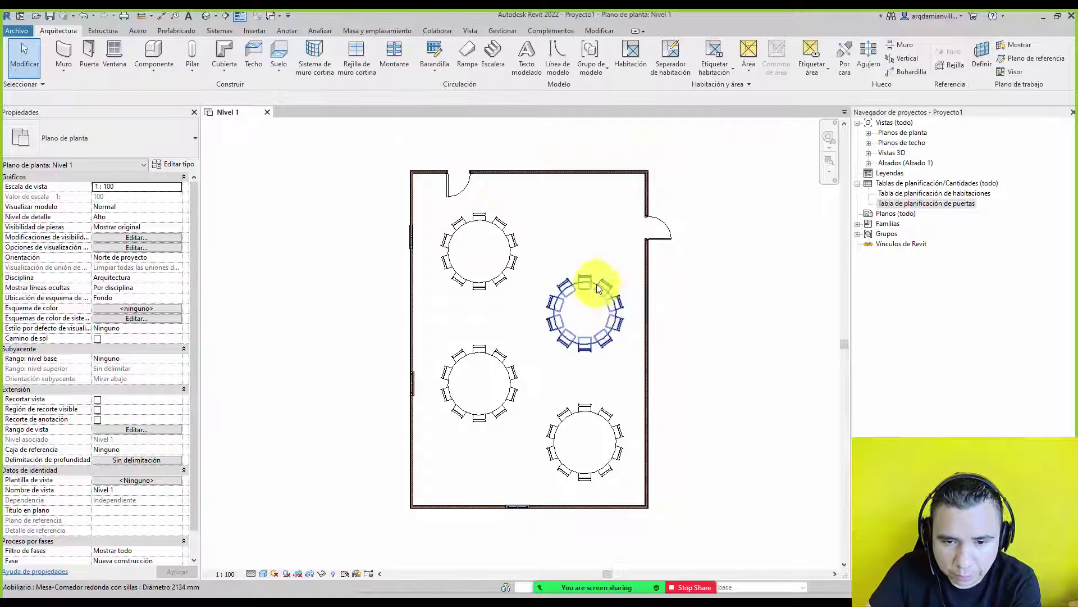
pyautogui.moveTo(551, 241); pyautogui.dragTo(542, 227, button='middle')
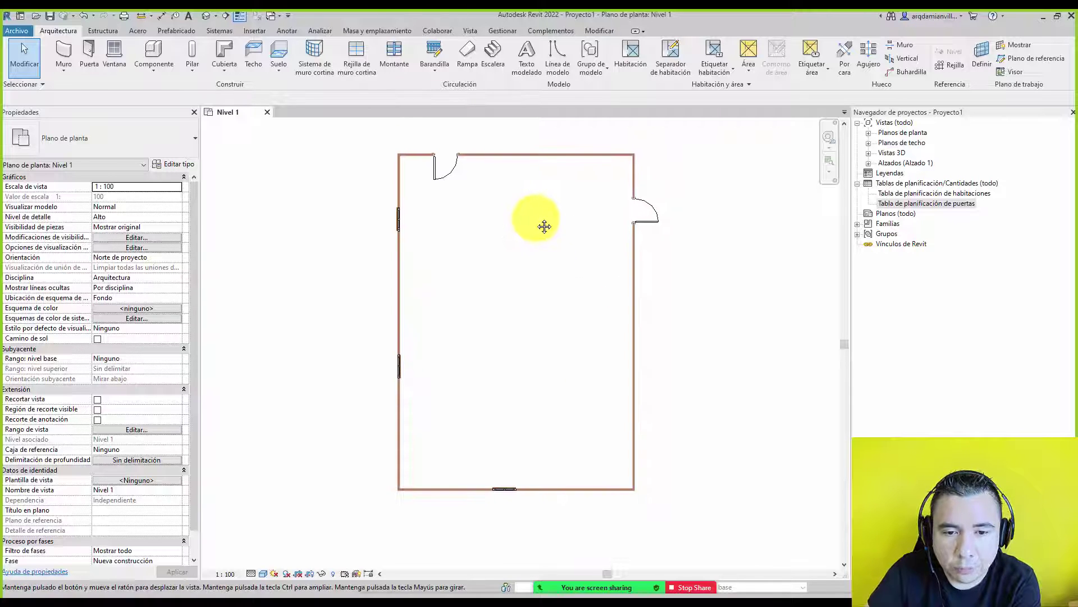
# Browse the new schedule/quantities category list, then cancel without creating one
pyautogui.click(470, 32)
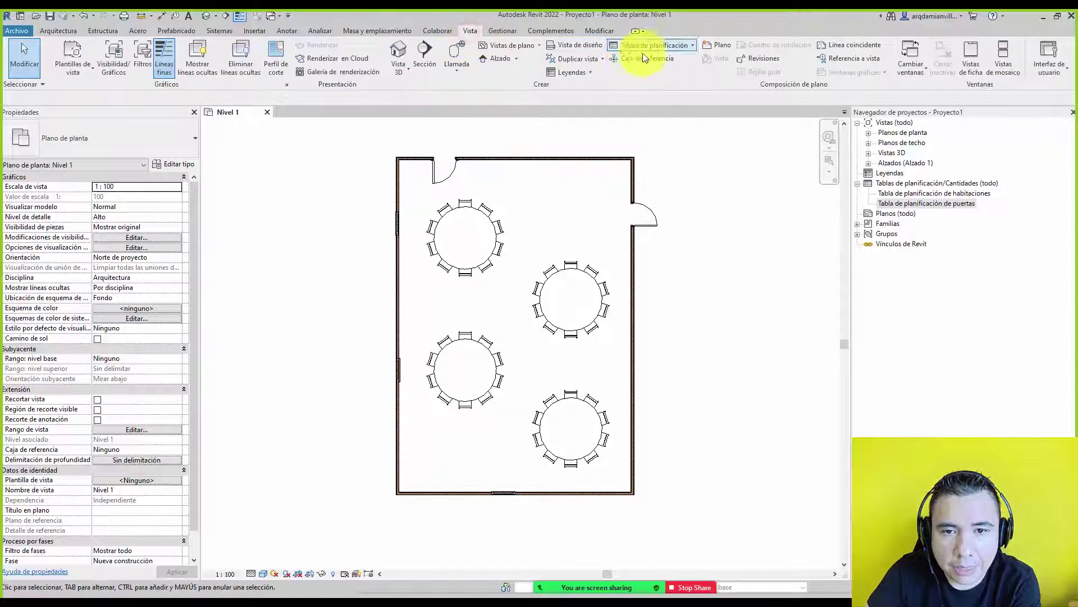
pyautogui.click(657, 47)
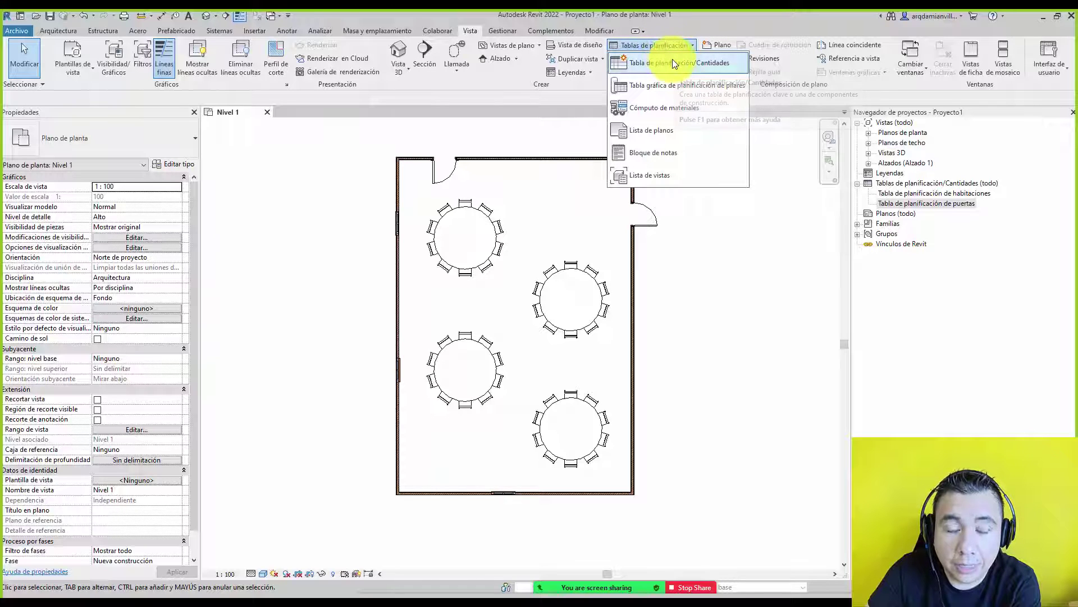
pyautogui.click(673, 64)
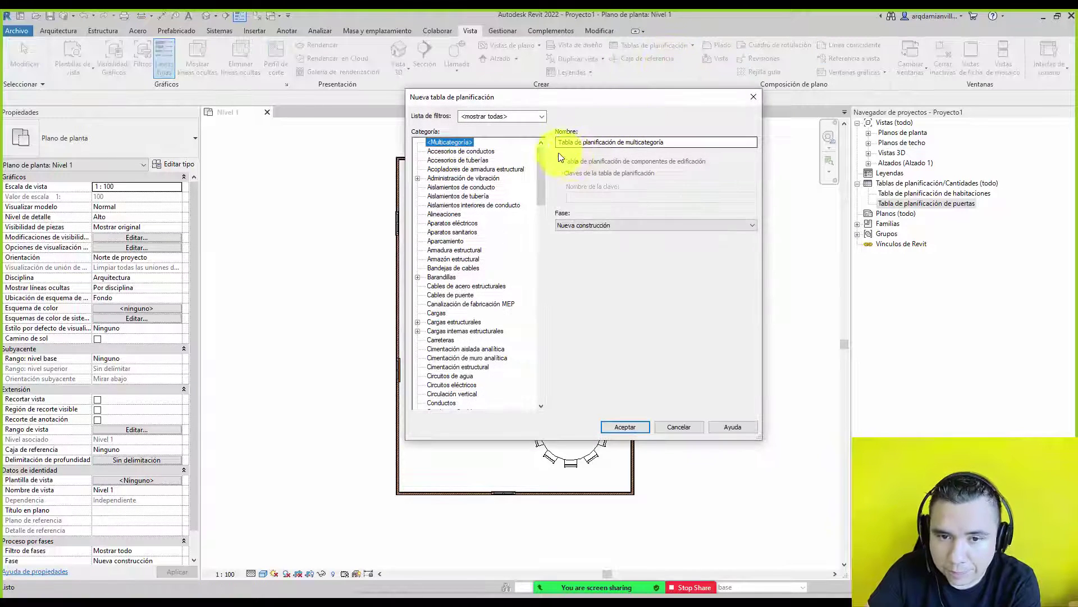
pyautogui.moveTo(554, 92); pyautogui.dragTo(526, 85)
pyautogui.moveTo(540, 144)
pyautogui.mouseDown()
pyautogui.moveTo(543, 264)
pyautogui.moveTo(558, 129)
pyautogui.mouseUp()
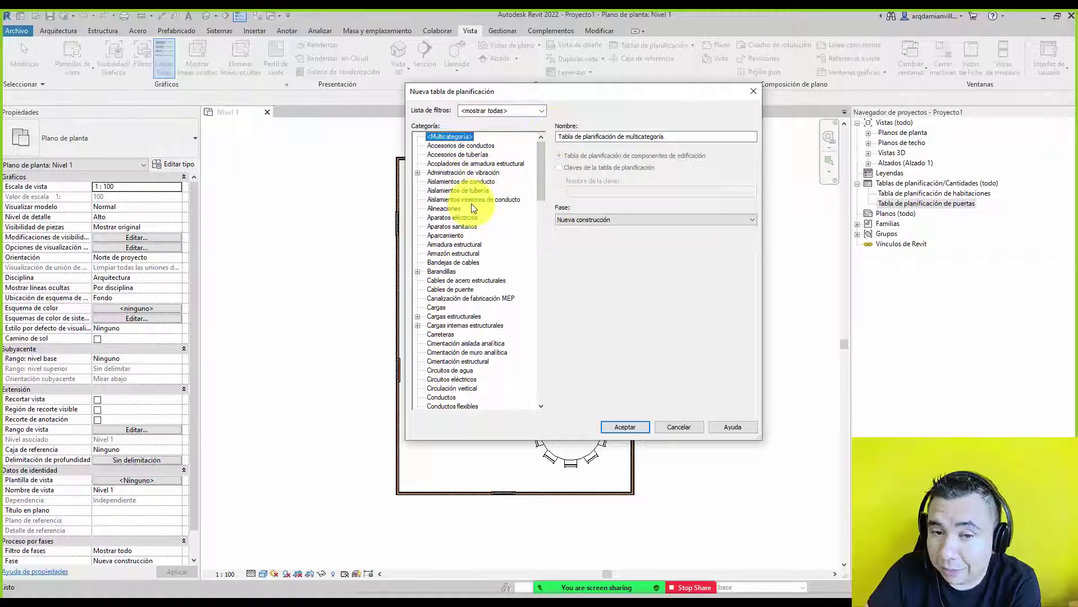
pyautogui.scroll(-1, 453, 268)
pyautogui.scroll(-3, 453, 266)
pyautogui.scroll(-2, 452, 266)
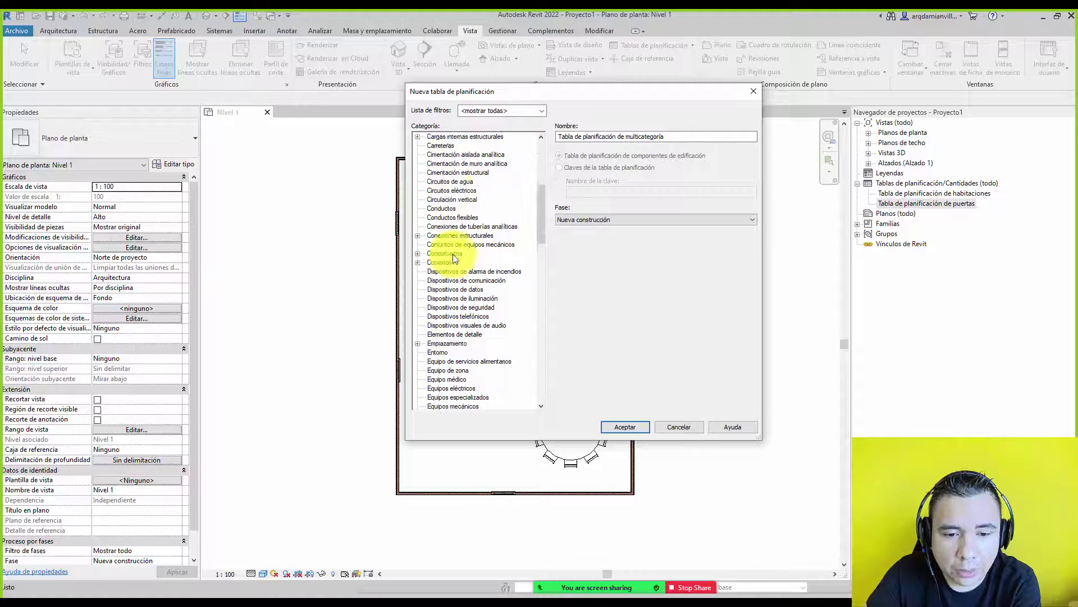
pyautogui.scroll(-3, 452, 252)
pyautogui.scroll(-2, 453, 252)
pyautogui.scroll(-3, 453, 252)
pyautogui.scroll(-2, 454, 255)
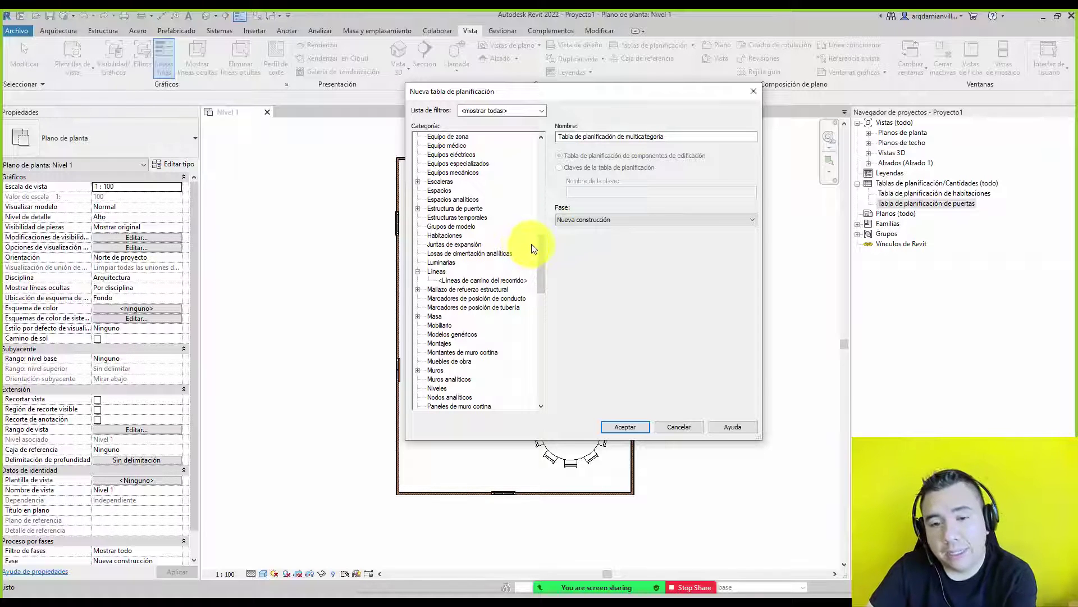
pyautogui.moveTo(543, 241); pyautogui.dragTo(551, 181)
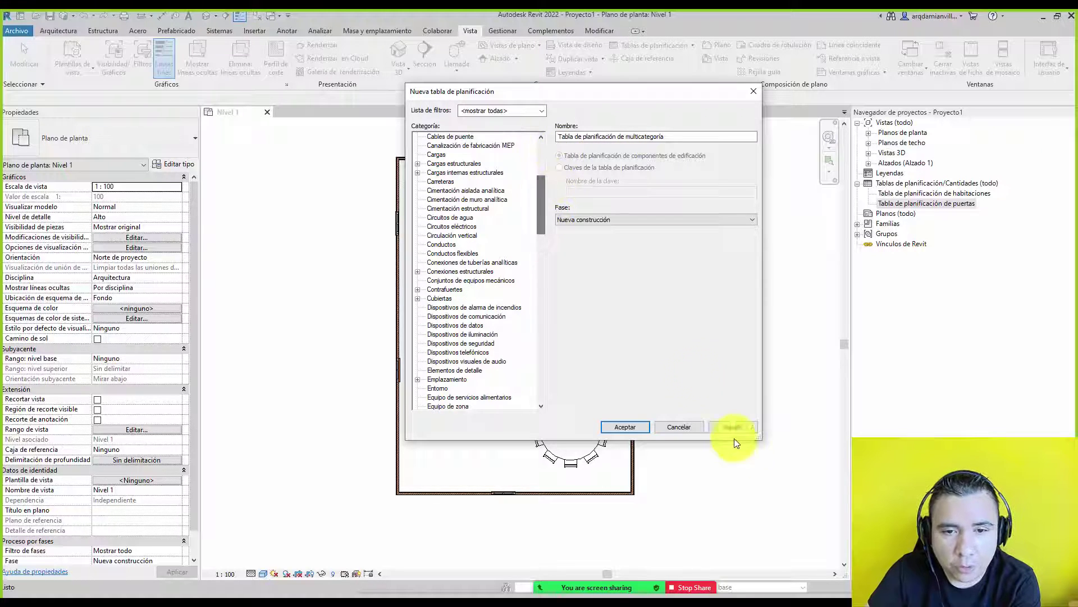
pyautogui.click(679, 427)
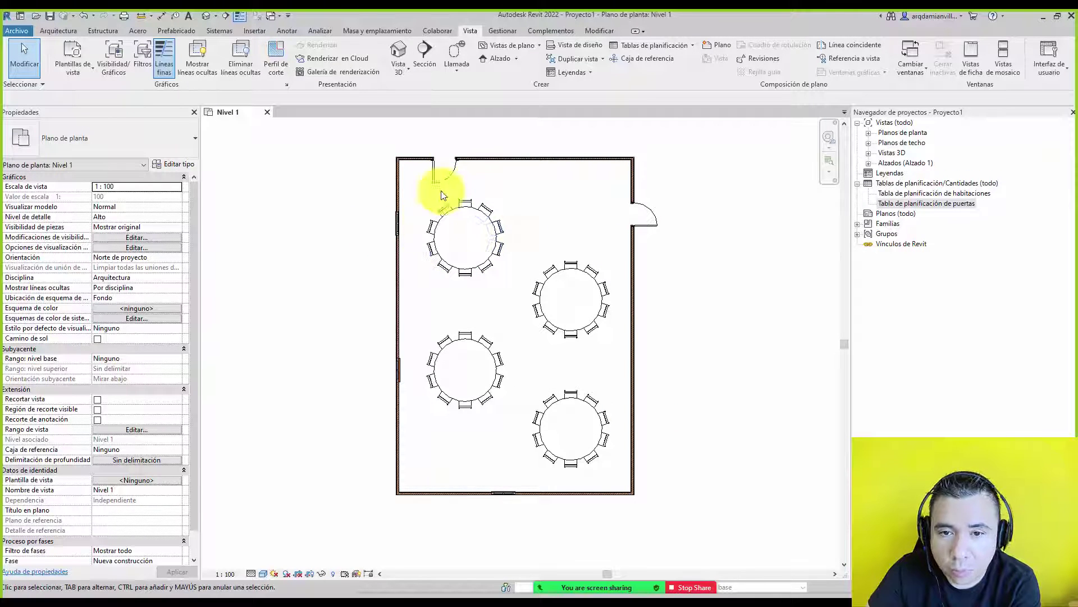
# Create a new schedule for the Muros category
pyautogui.click(660, 48)
pyautogui.click(646, 83)
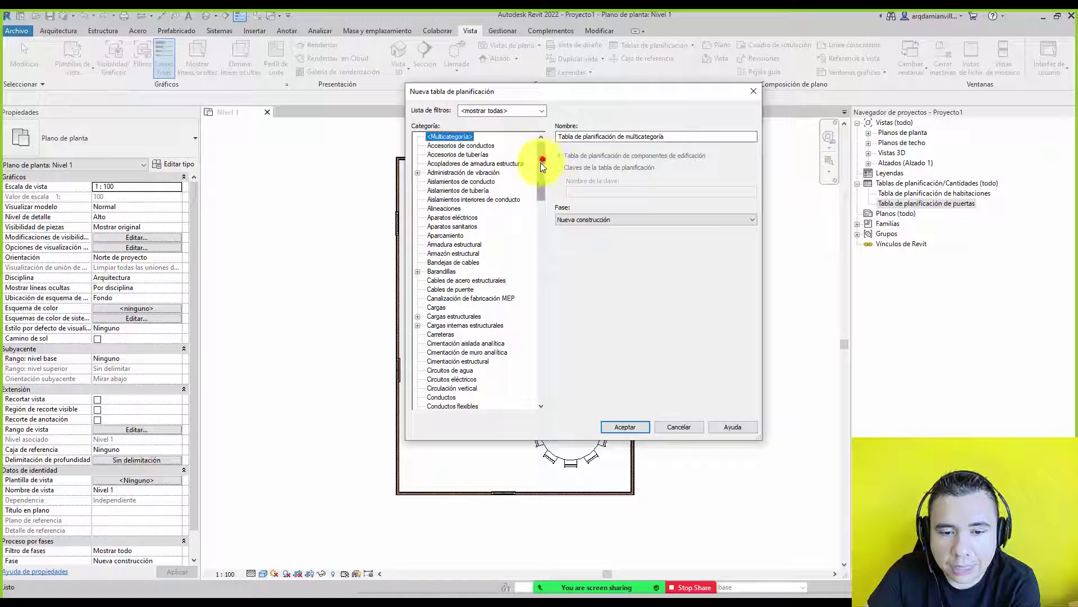
pyautogui.moveTo(541, 163); pyautogui.dragTo(533, 298)
pyautogui.click(436, 191)
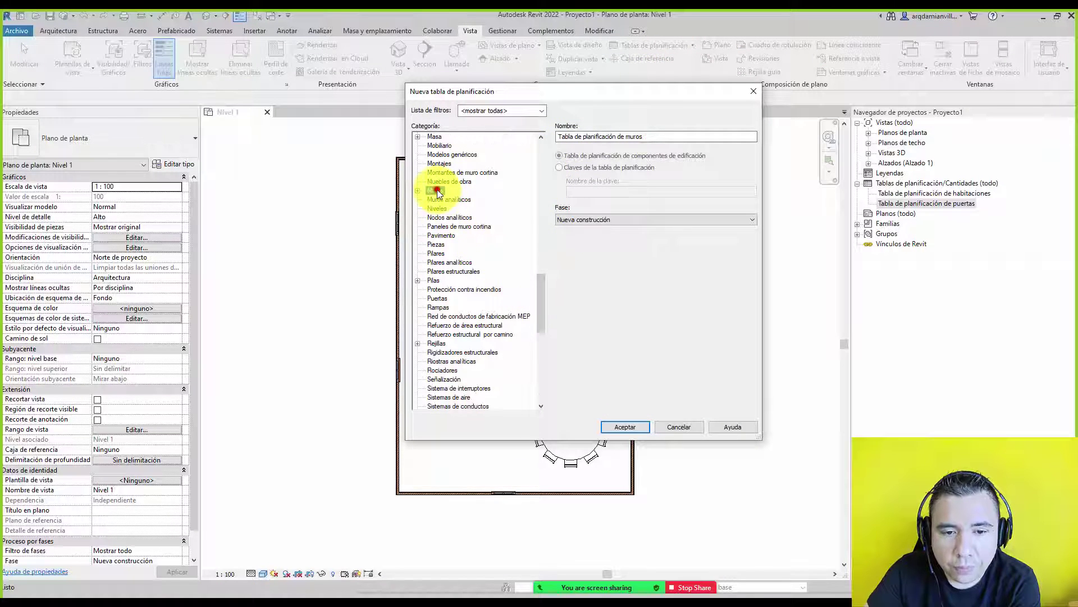
pyautogui.click(620, 427)
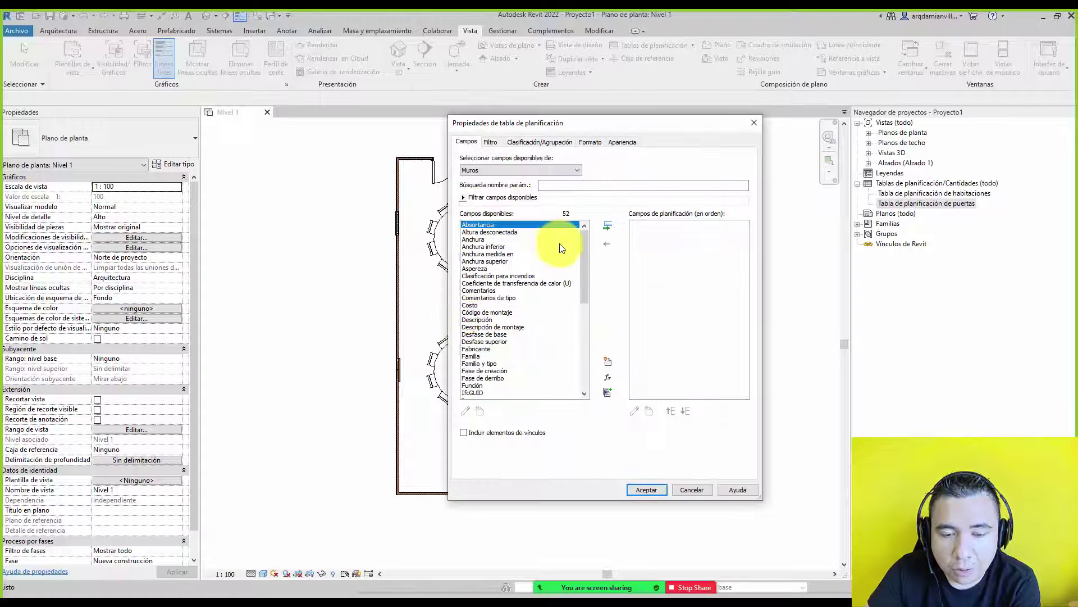
# Browse available wall fields such as Anchura, Descripción and Familia
pyautogui.moveTo(583, 240)
pyautogui.mouseDown()
pyautogui.moveTo(573, 333)
pyautogui.moveTo(578, 252)
pyautogui.moveTo(586, 327)
pyautogui.moveTo(585, 235)
pyautogui.mouseUp()
pyautogui.click(475, 239)
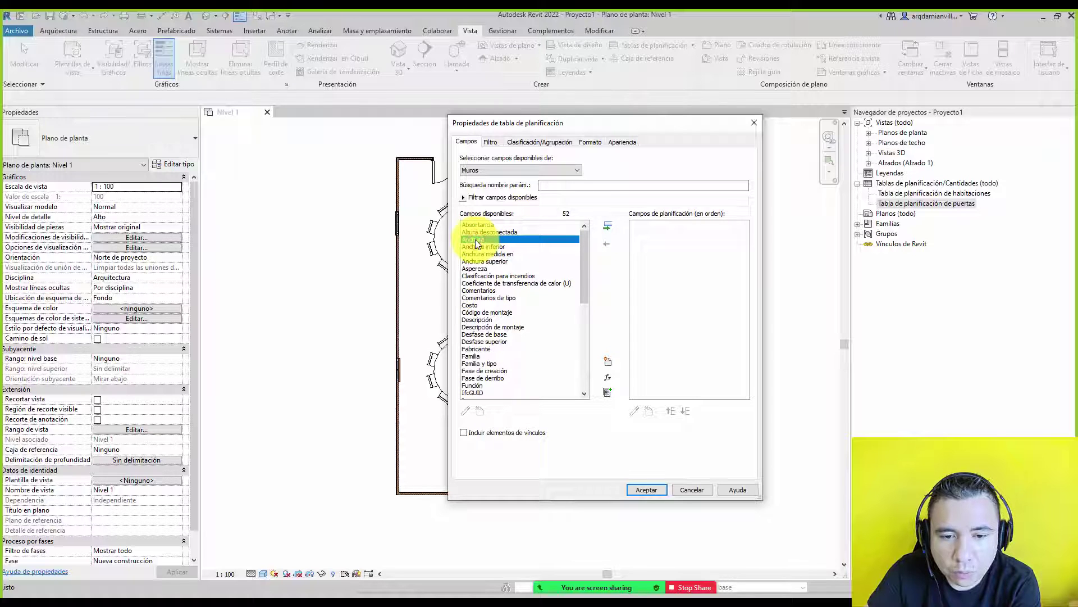
pyautogui.click(486, 284)
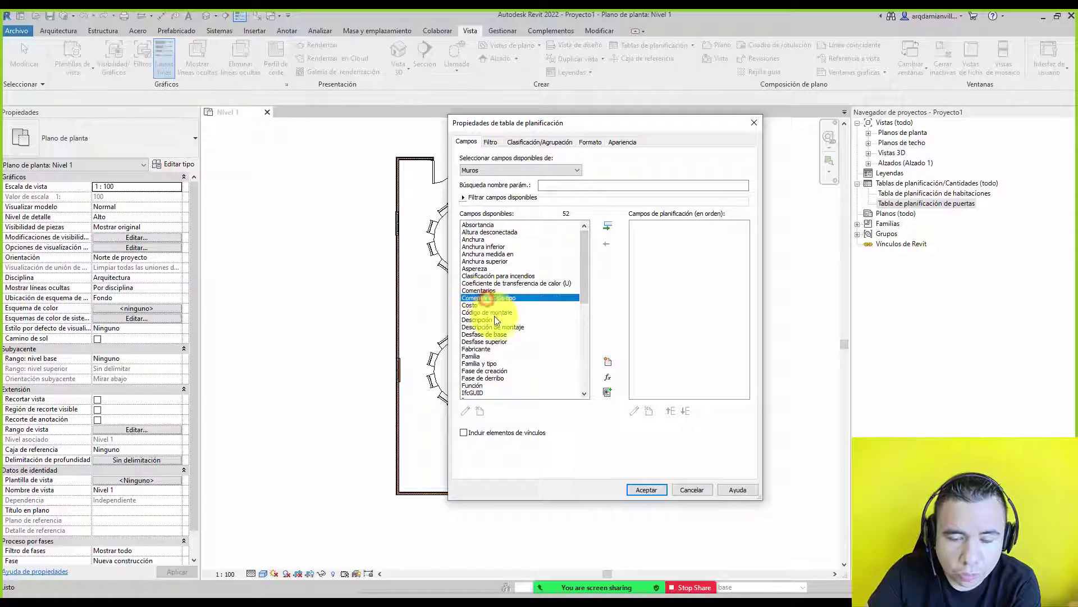
pyautogui.click(496, 319)
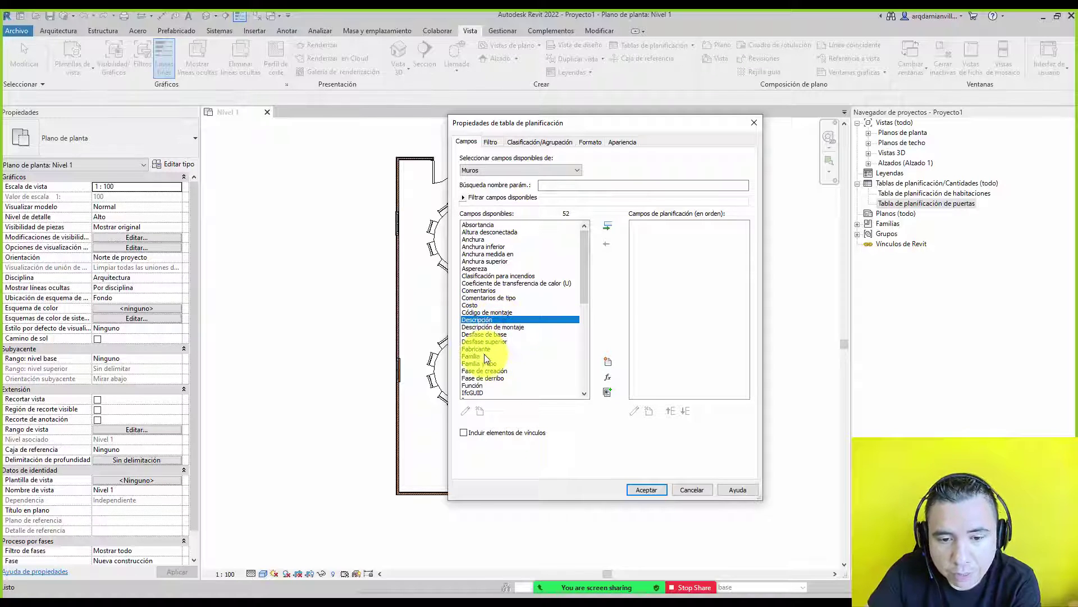
pyautogui.click(521, 356)
pyautogui.scroll(-2, 525, 348)
pyautogui.scroll(-6, 531, 342)
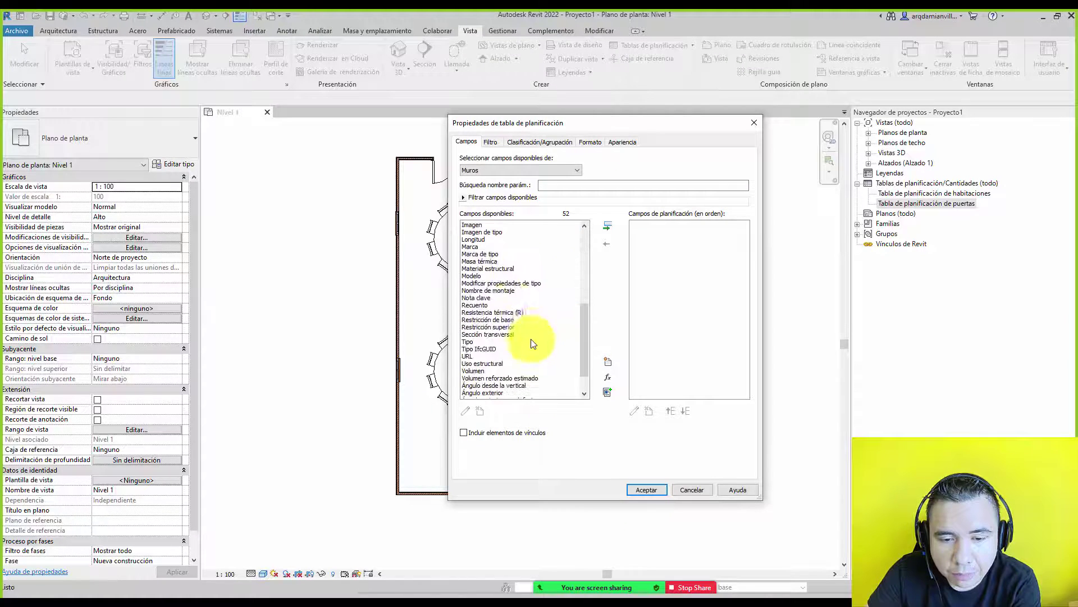
pyautogui.scroll(1, 496, 288)
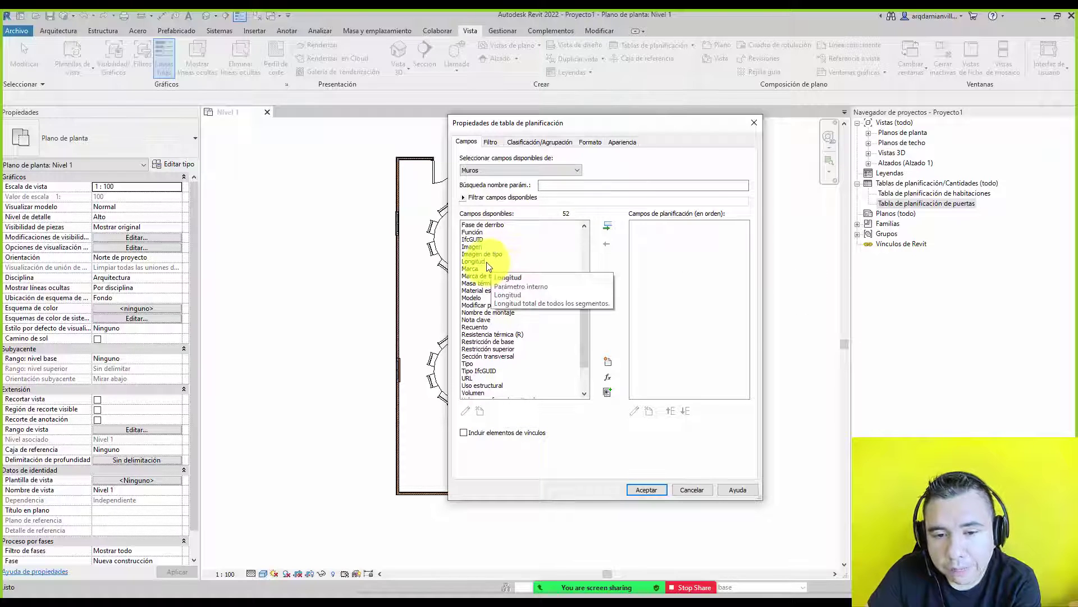
# Add Tipo, Función, Volumen and Área to the schedule fields
pyautogui.click(479, 364)
pyautogui.click(607, 226)
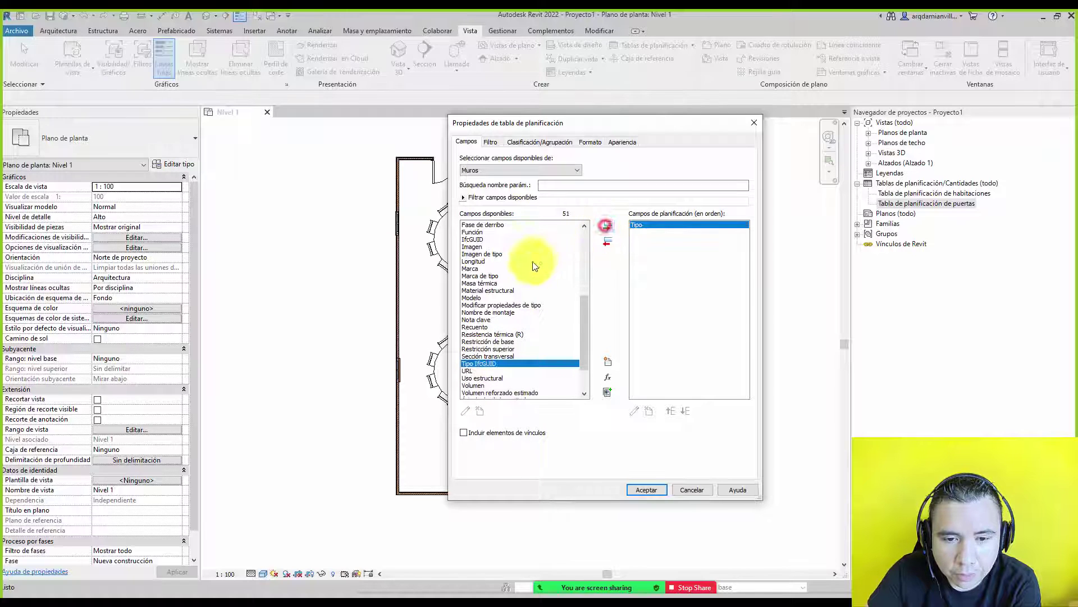
pyautogui.click(475, 232)
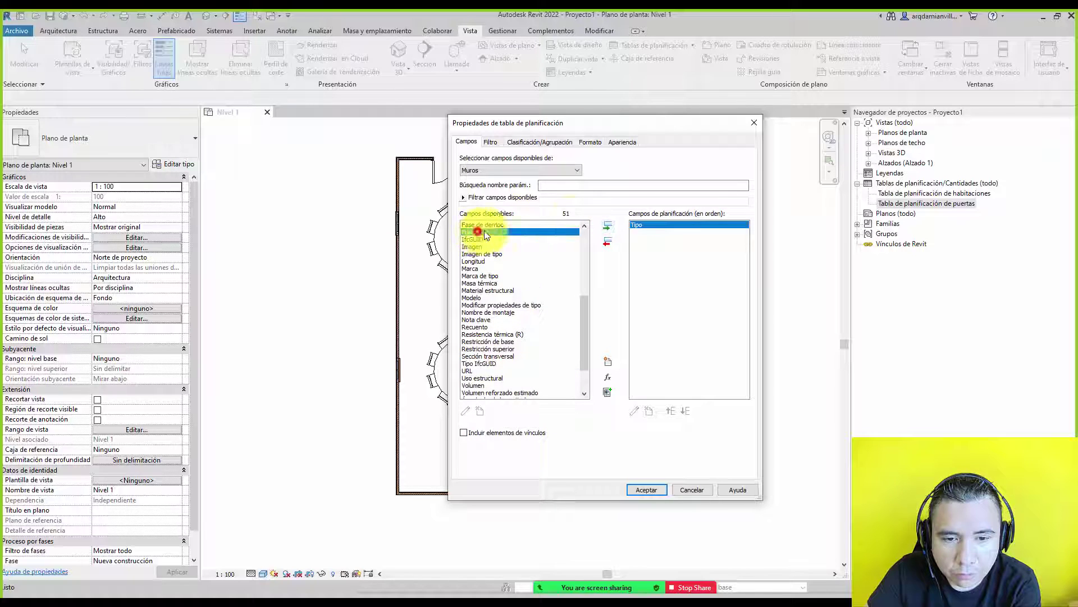
pyautogui.click(605, 226)
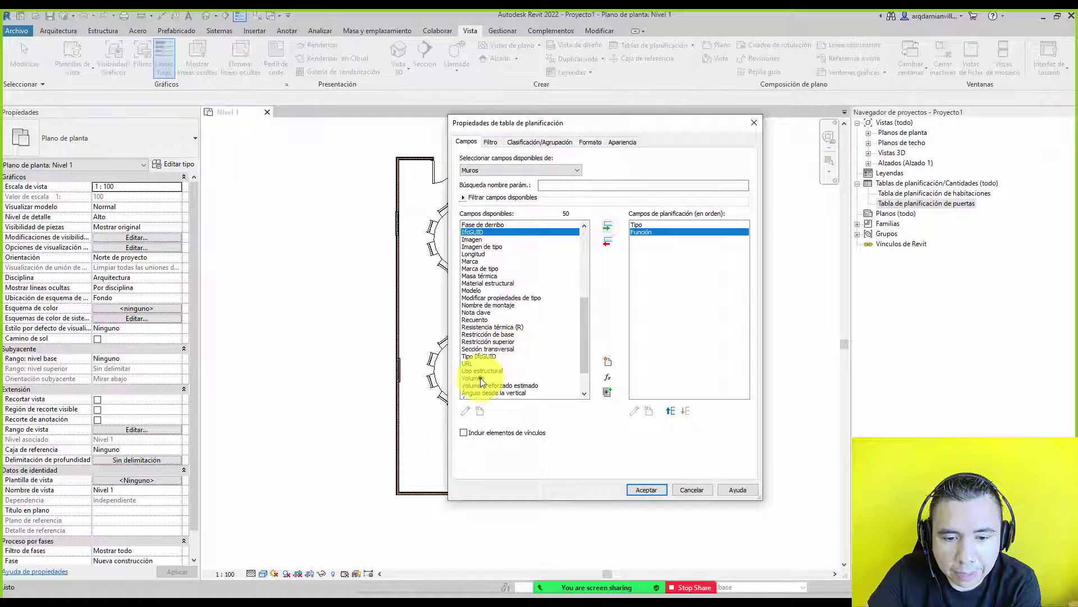
pyautogui.click(470, 378)
pyautogui.click(607, 226)
pyautogui.scroll(-1, 504, 345)
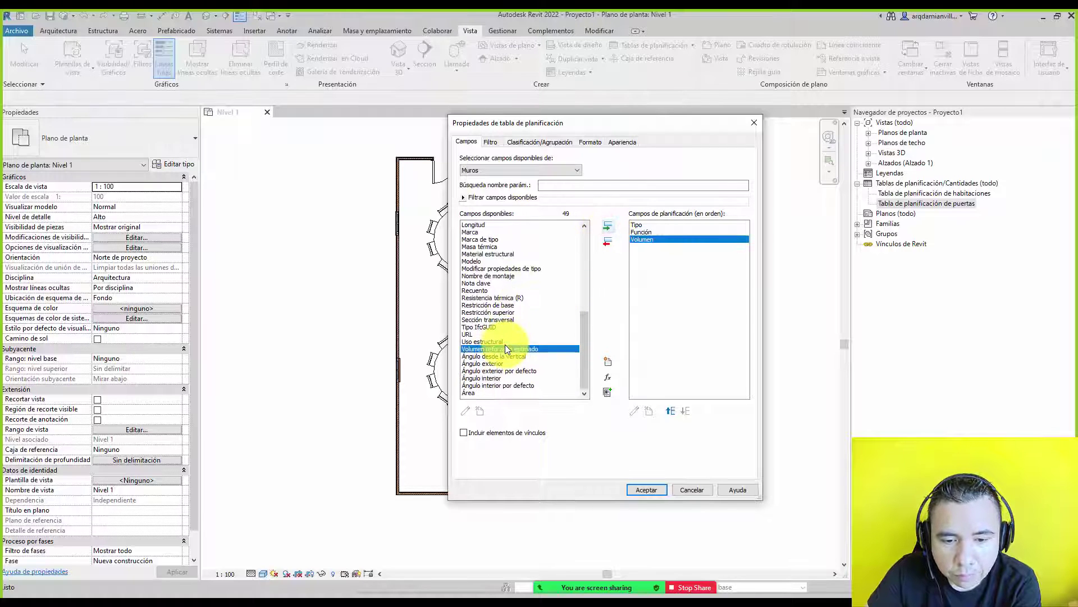
pyautogui.click(475, 393)
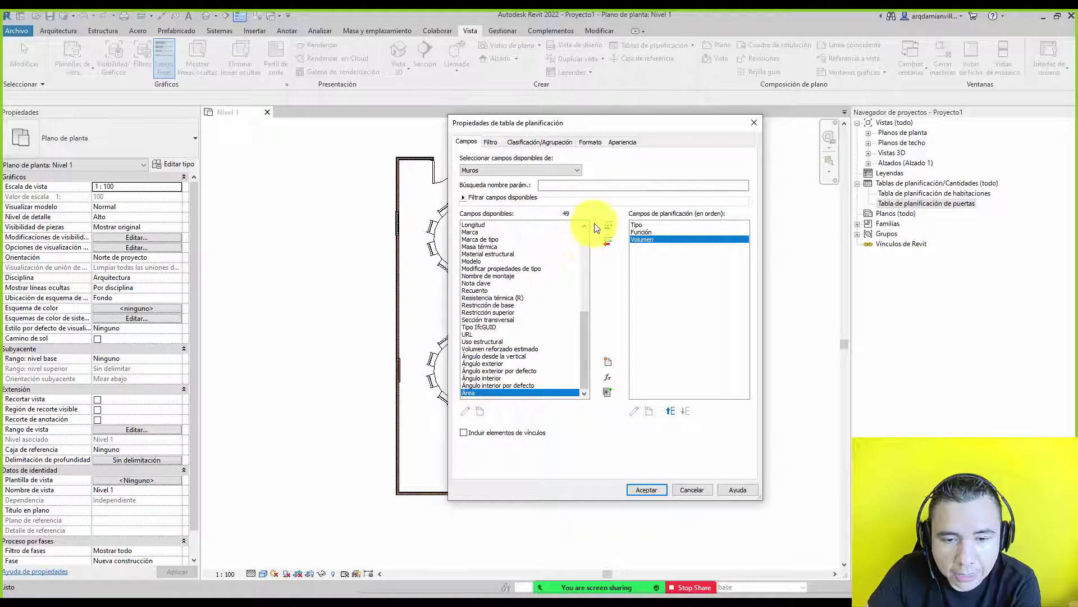
pyautogui.click(608, 227)
# Add Anchura and Descripción, keeping Descripción last in the field order
pyautogui.moveTo(584, 339); pyautogui.dragTo(584, 241)
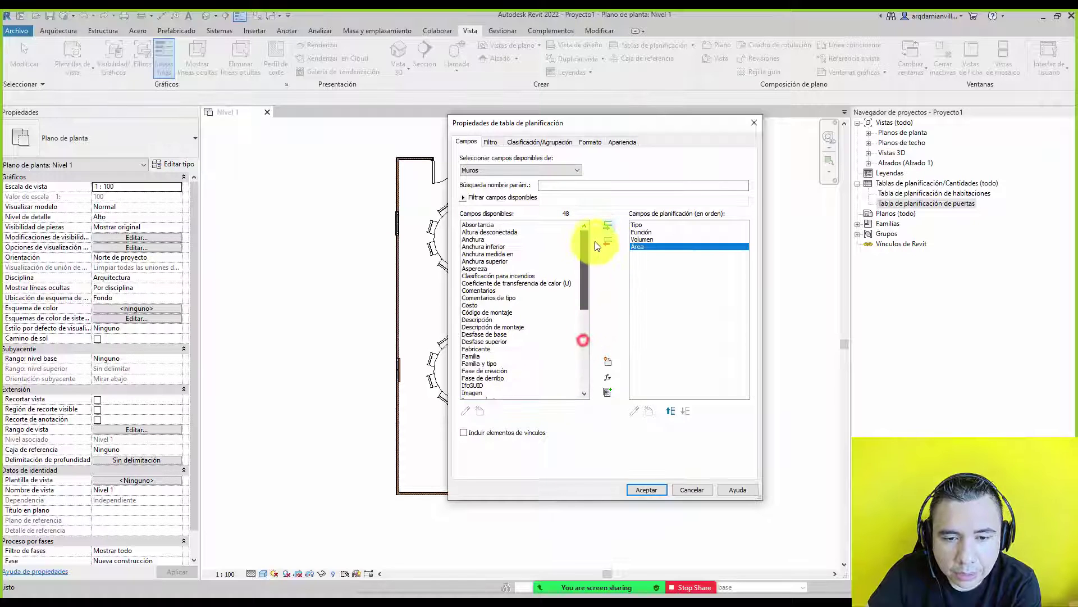
pyautogui.click(503, 239)
pyautogui.click(609, 227)
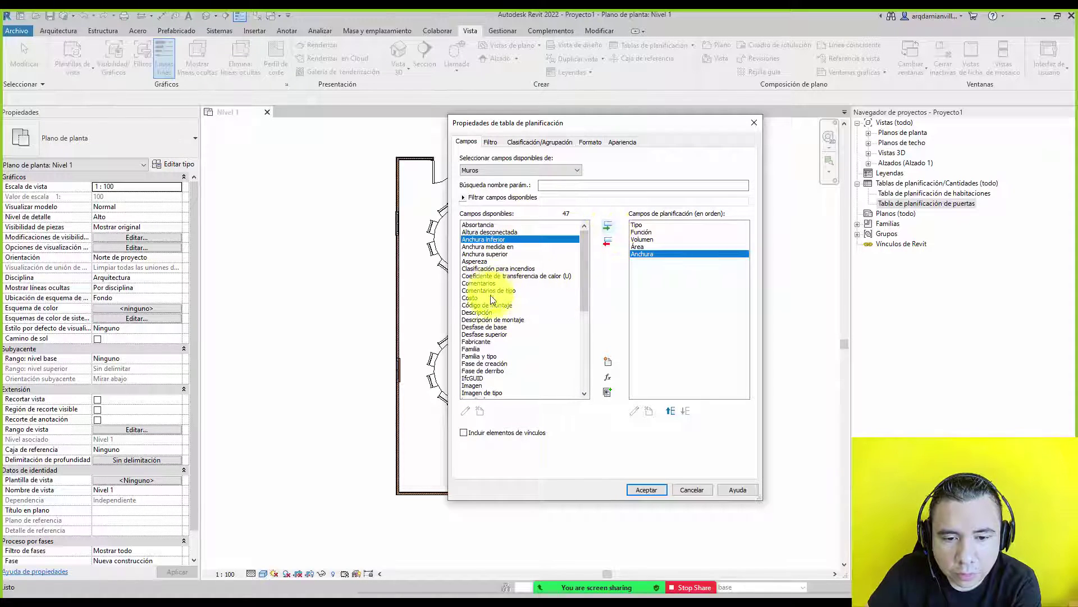
pyautogui.click(489, 312)
pyautogui.click(607, 226)
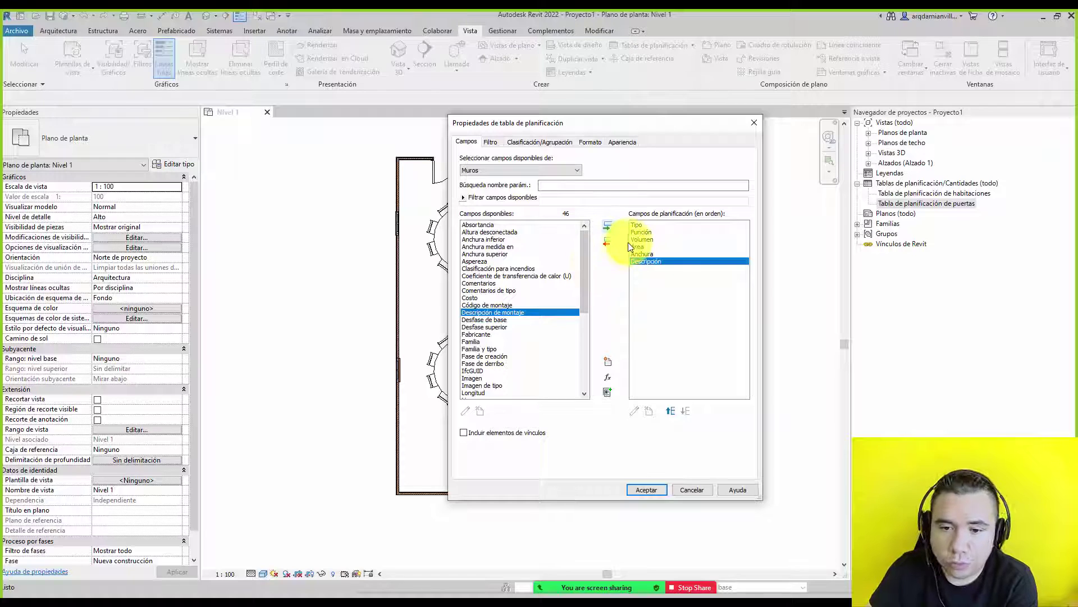
pyautogui.click(671, 411)
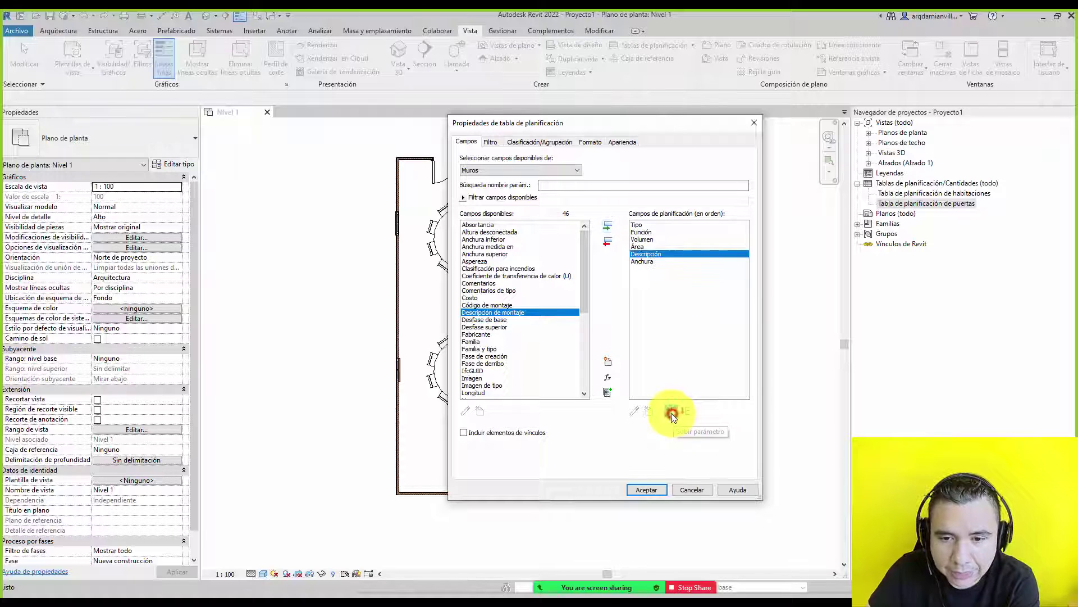
pyautogui.click(685, 411)
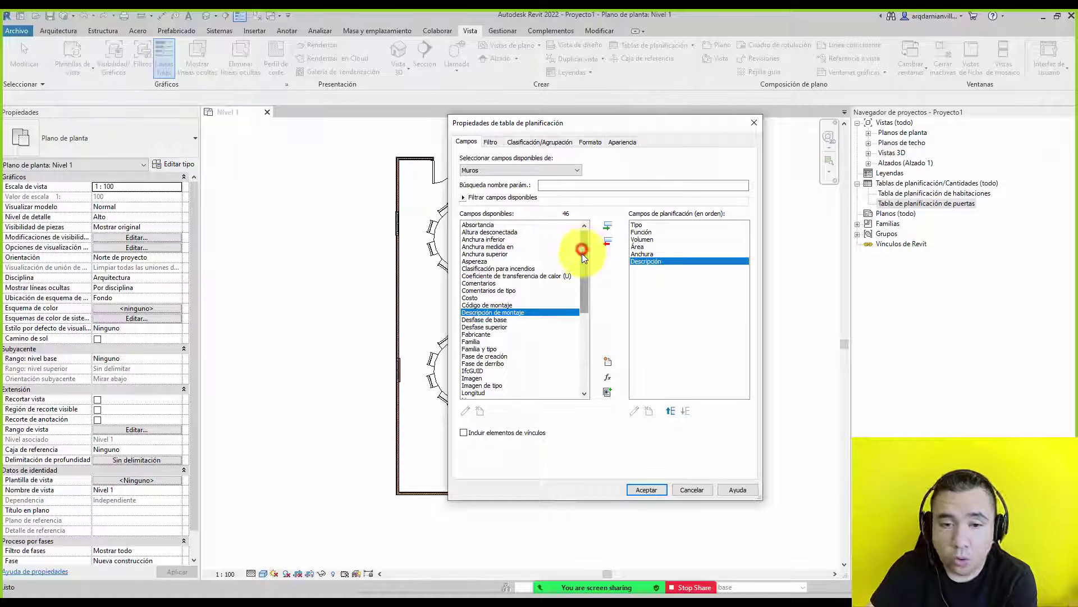
# Open the Nuevo parámetro settings and cancel without creating a parameter
pyautogui.moveTo(582, 248); pyautogui.dragTo(587, 247)
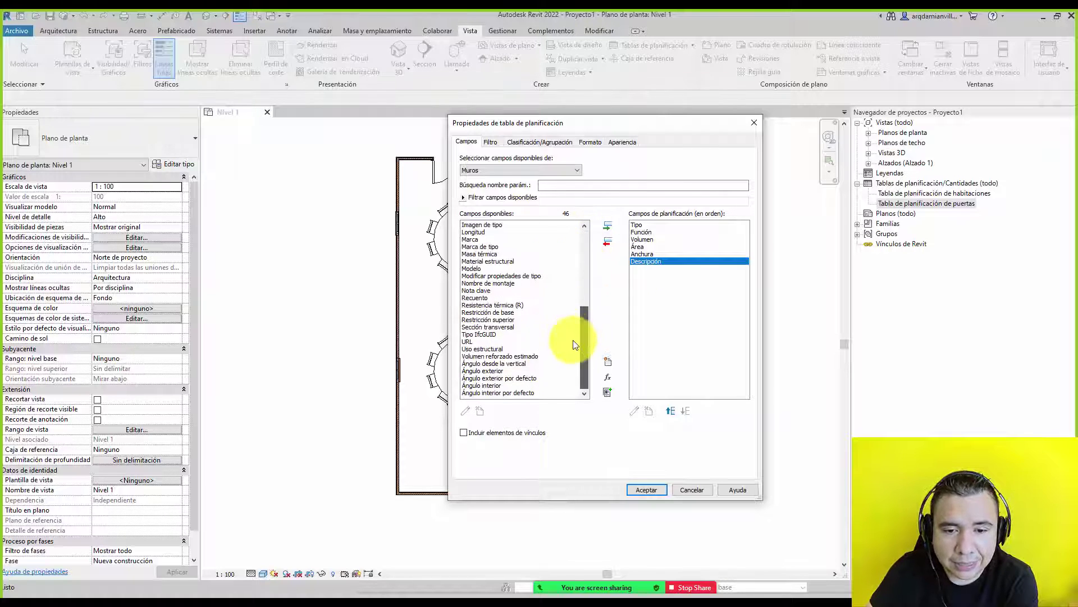
pyautogui.moveTo(587, 248)
pyautogui.mouseDown()
pyautogui.moveTo(588, 319)
pyautogui.moveTo(586, 310)
pyautogui.mouseUp()
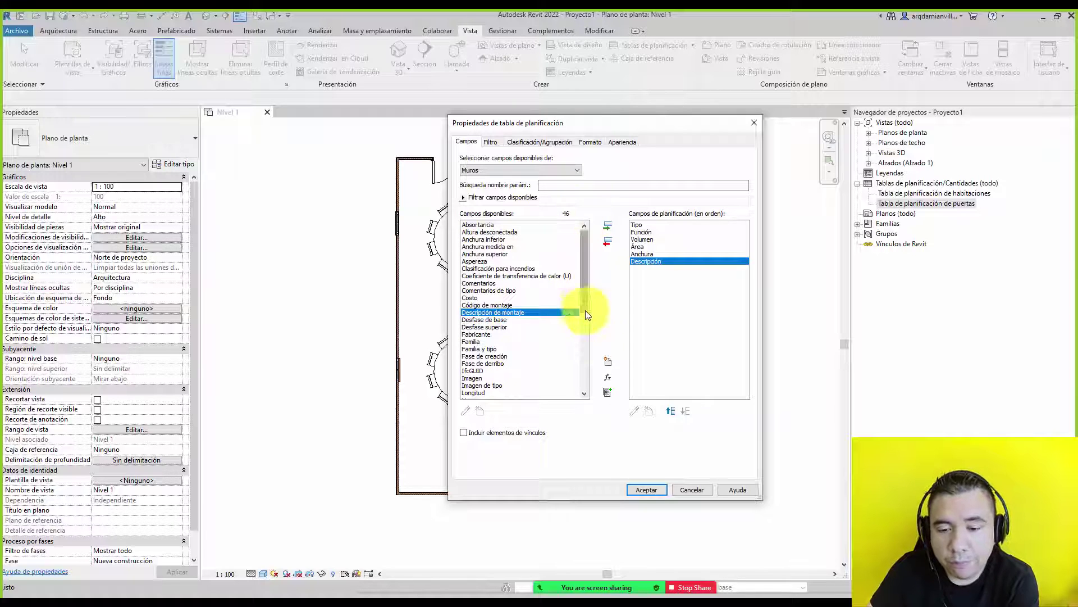
pyautogui.click(606, 363)
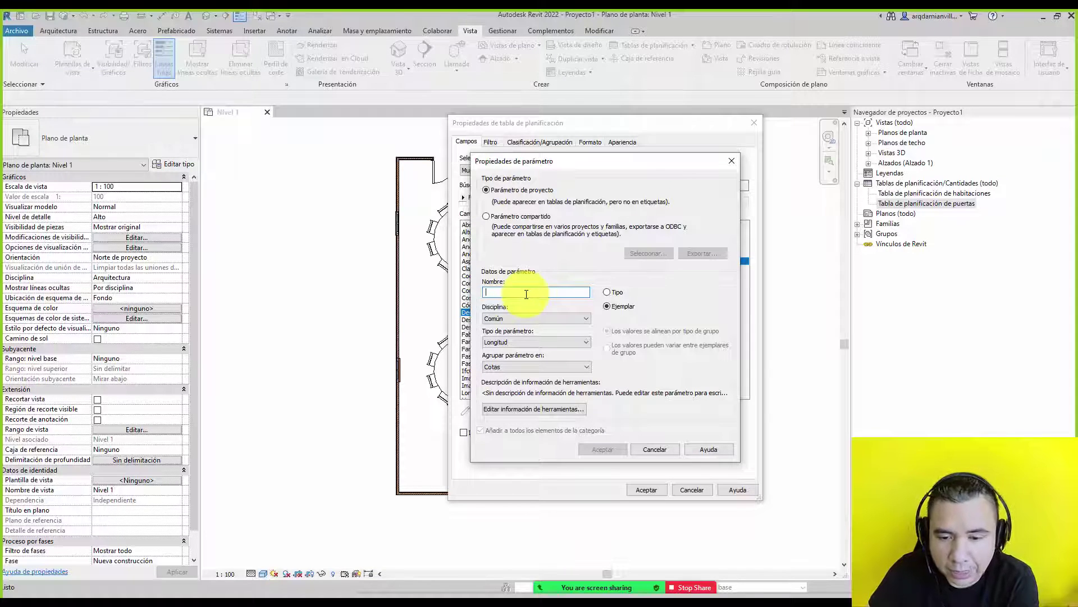
pyautogui.click(660, 450)
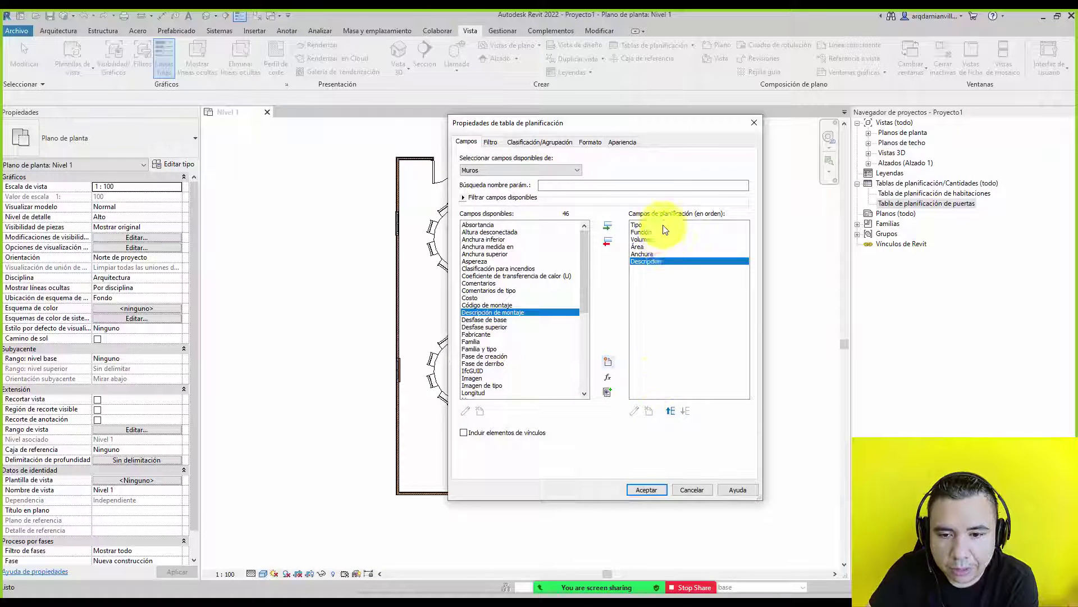
# Widen the schedule's Tipo column to full wall-type names, then check the Nivel 1 top wall
pyautogui.click(651, 489)
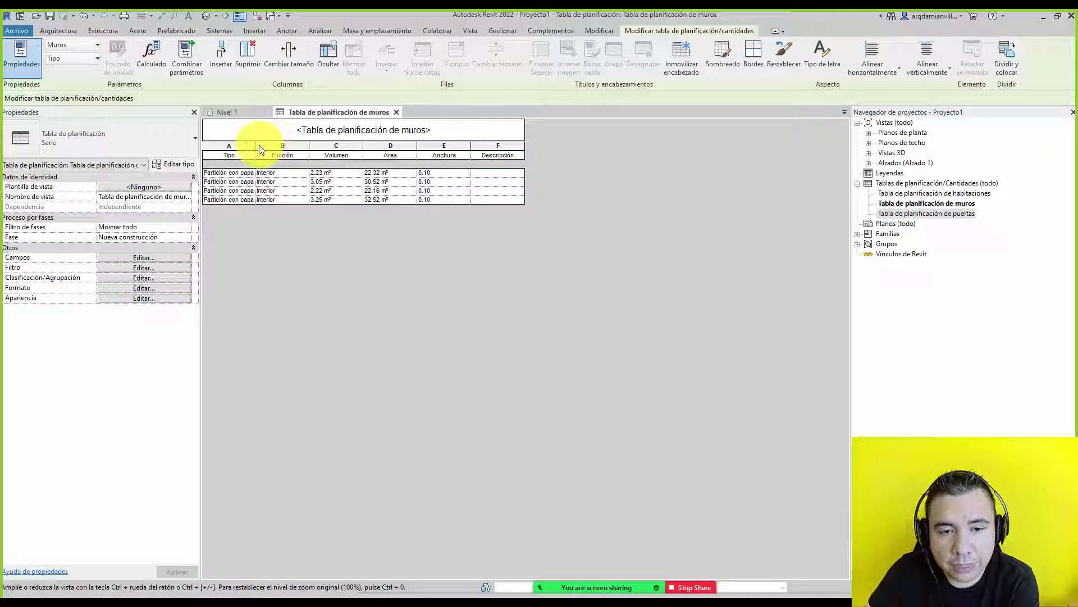
pyautogui.moveTo(255, 146); pyautogui.dragTo(298, 146)
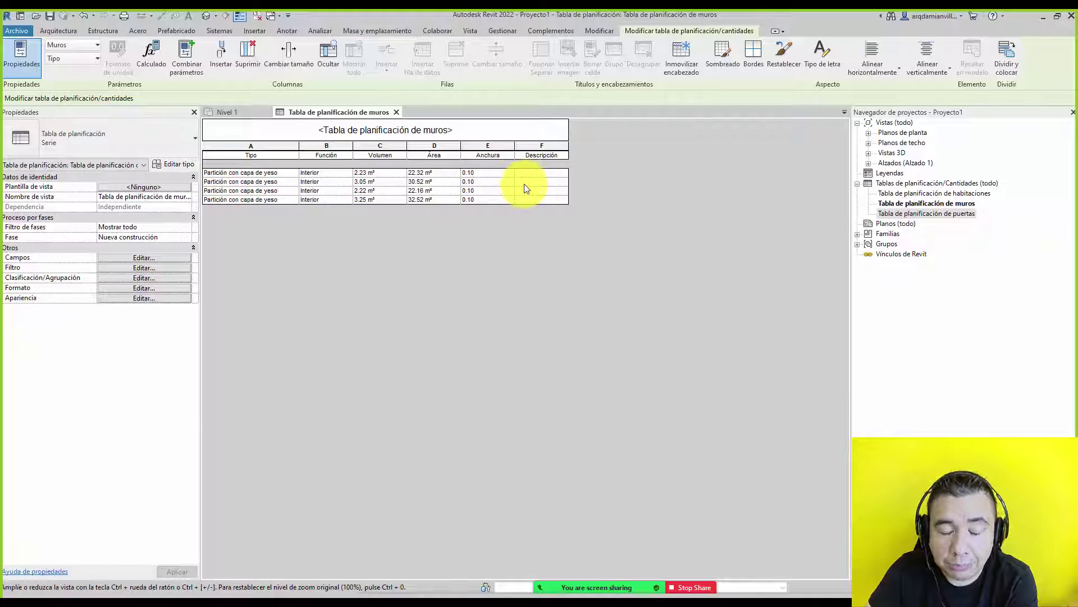
pyautogui.click(869, 133)
pyautogui.doubleClick(897, 142)
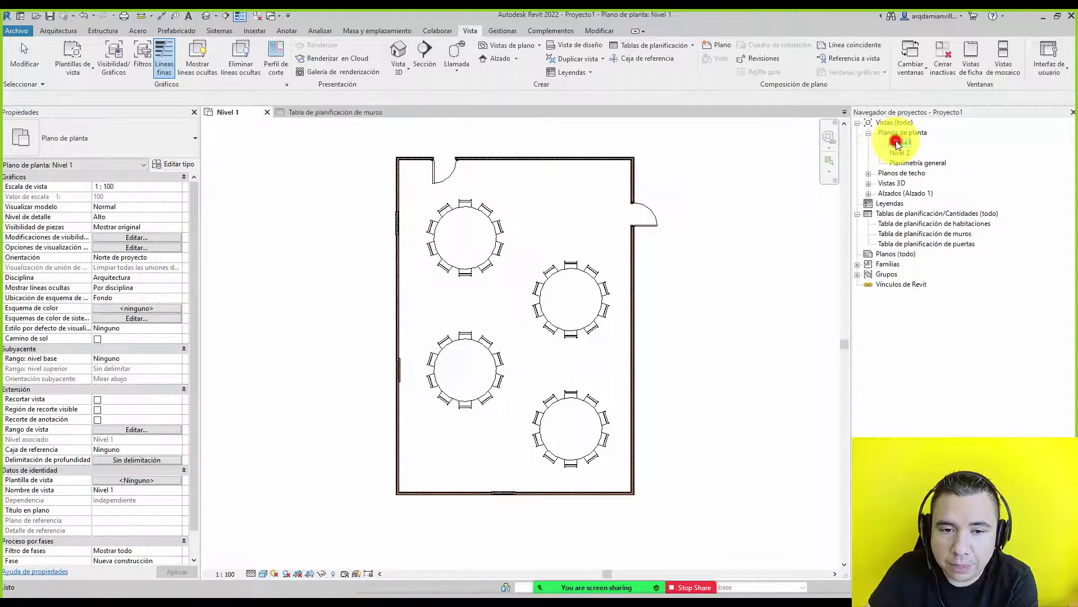
pyautogui.click(486, 157)
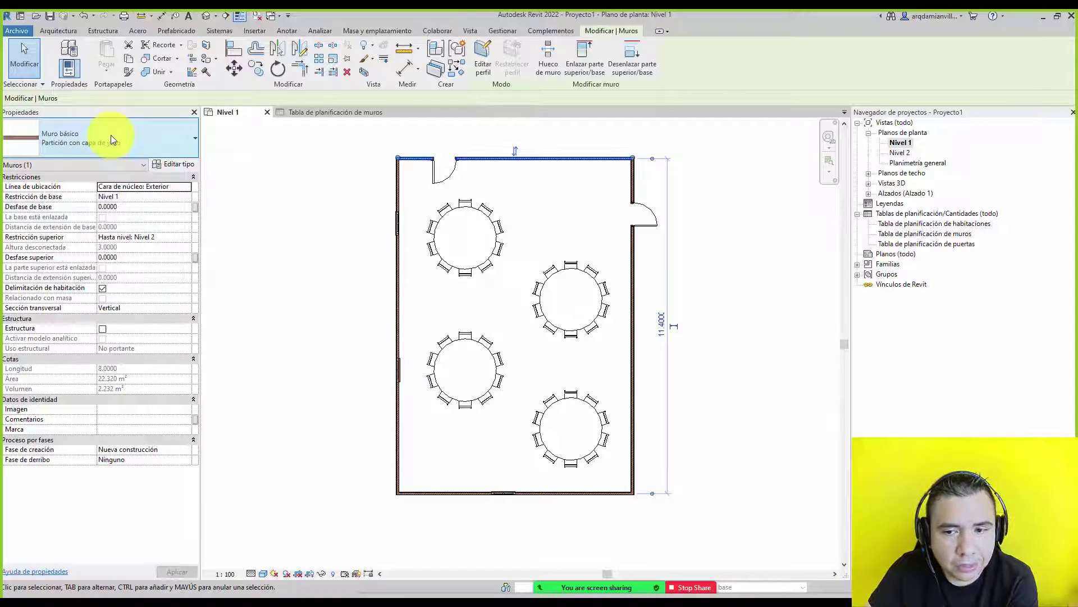
pyautogui.click(925, 239)
pyautogui.doubleClick(925, 239)
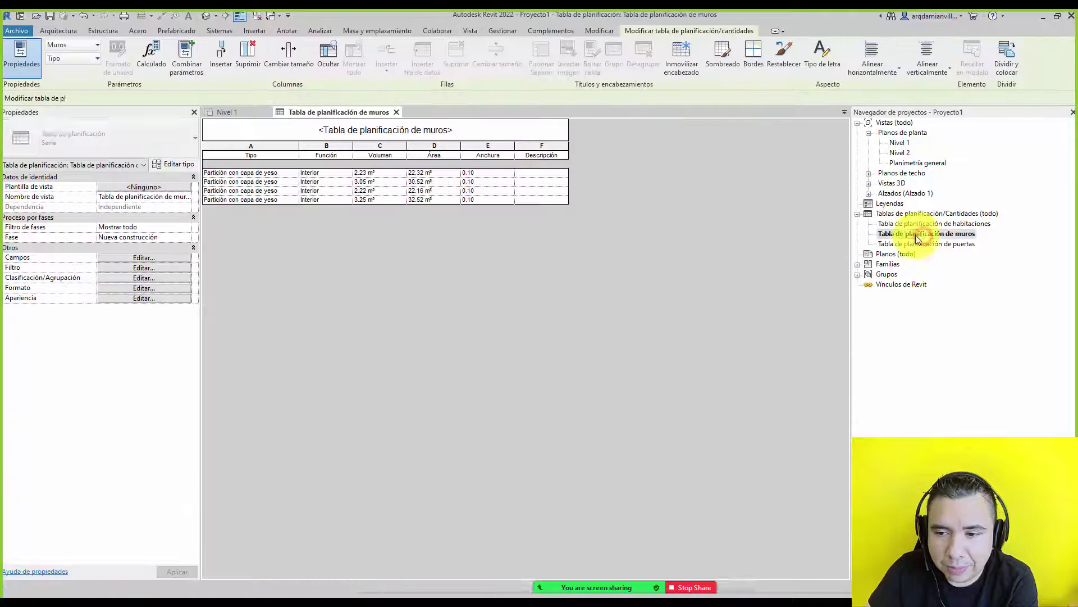
# Review fields like Familia, Familia y tipo and Tipo unchanged, then return to Nivel 1
pyautogui.click(120, 258)
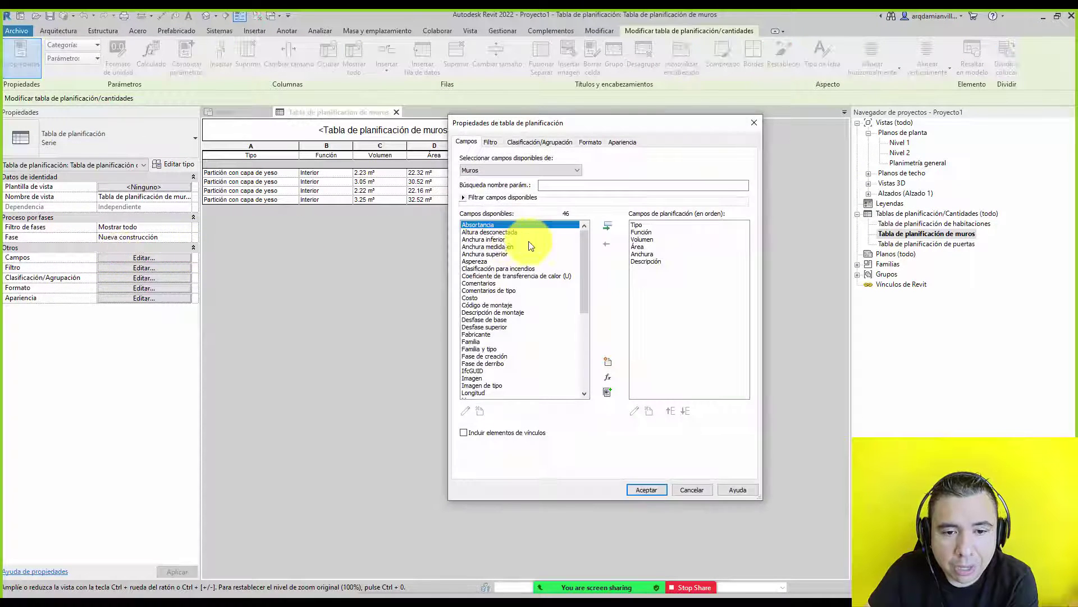
pyautogui.moveTo(583, 252); pyautogui.dragTo(582, 272)
pyautogui.click(481, 305)
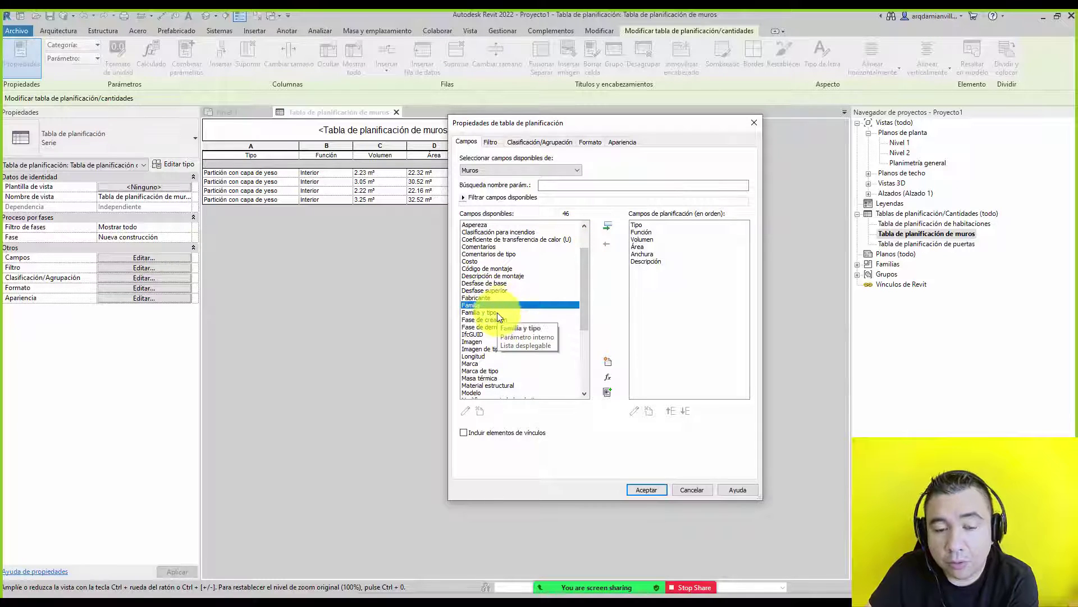
pyautogui.click(497, 313)
pyautogui.moveTo(587, 267); pyautogui.dragTo(585, 309)
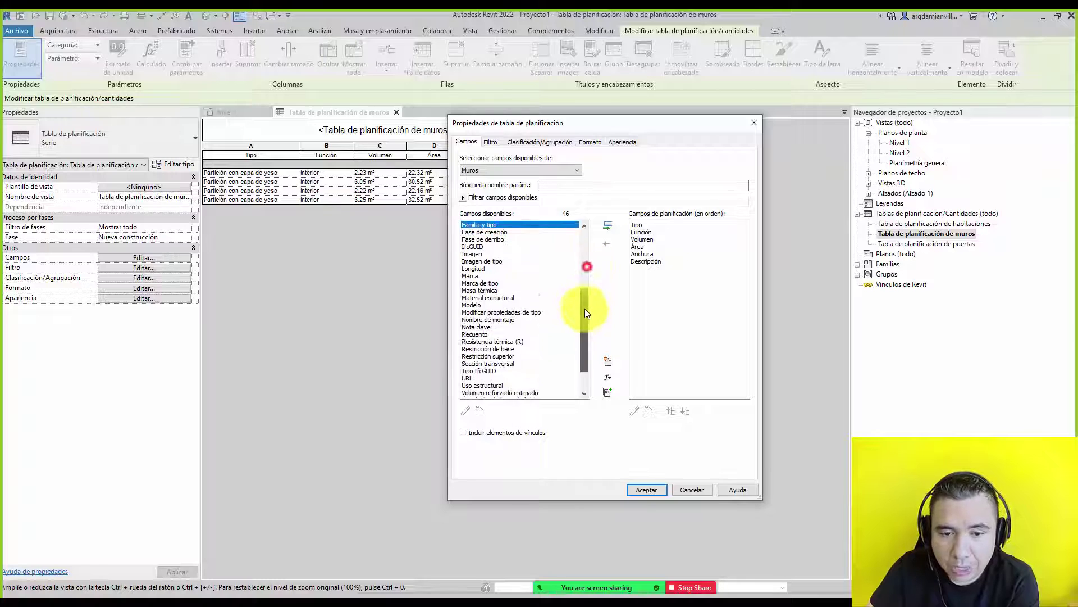
pyautogui.click(638, 225)
pyautogui.moveTo(587, 306); pyautogui.dragTo(588, 266)
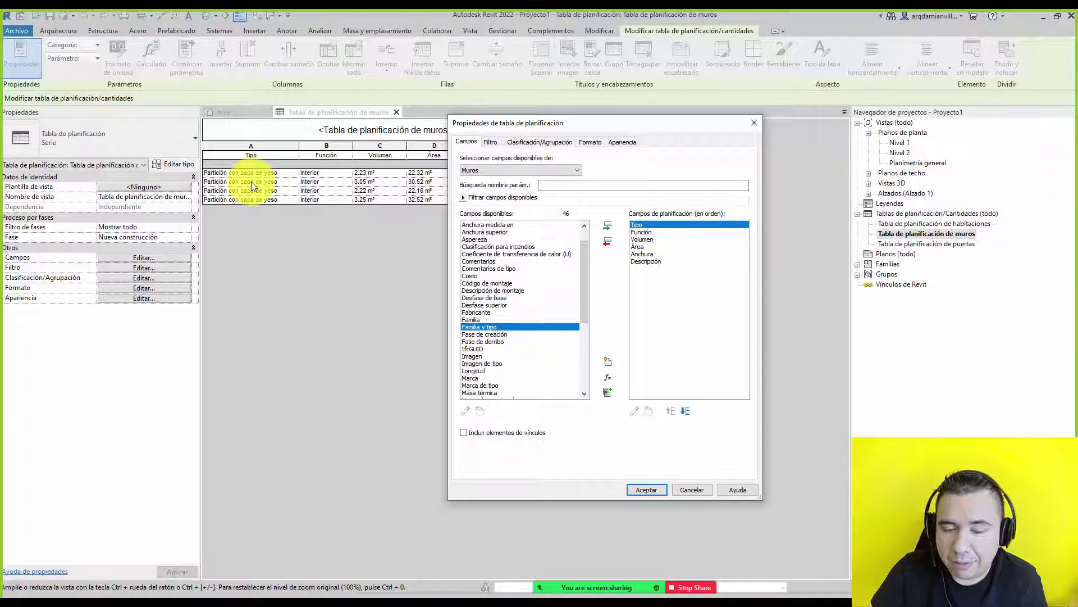
pyautogui.click(704, 492)
pyautogui.doubleClick(900, 143)
# Switch the top wall to Muro de ladrillo visto and verify it in the wall schedule
pyautogui.click(518, 159)
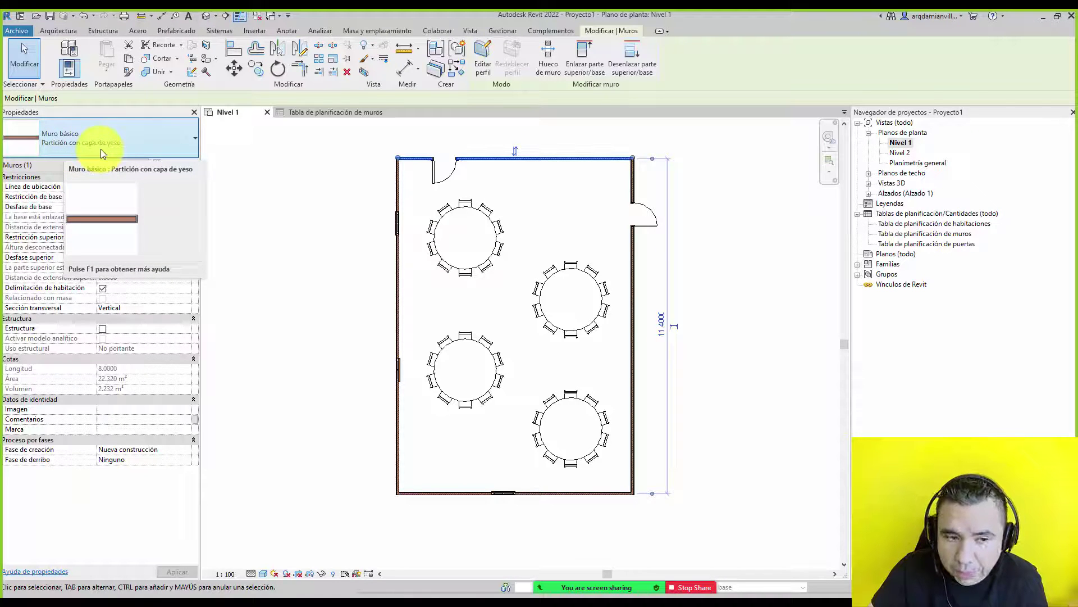
pyautogui.click(133, 137)
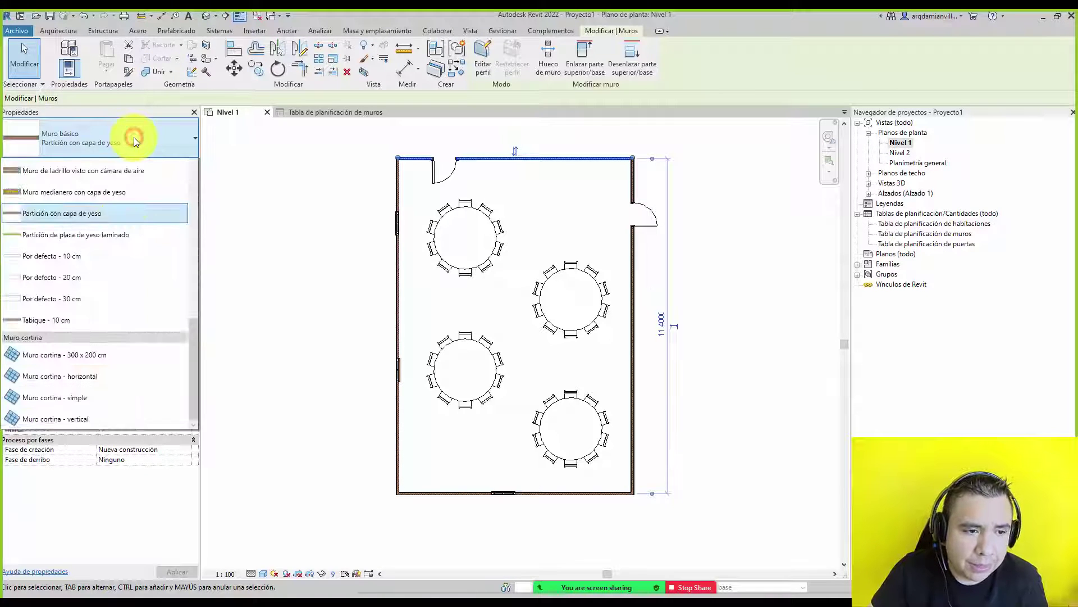
pyautogui.scroll(1, 104, 236)
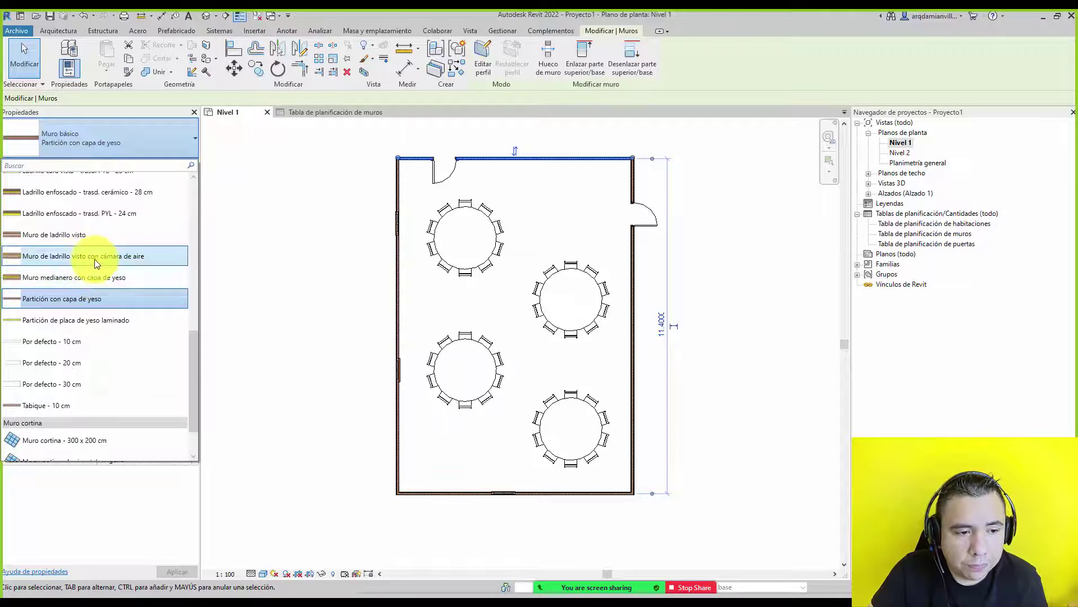
pyautogui.click(90, 235)
pyautogui.click(325, 265)
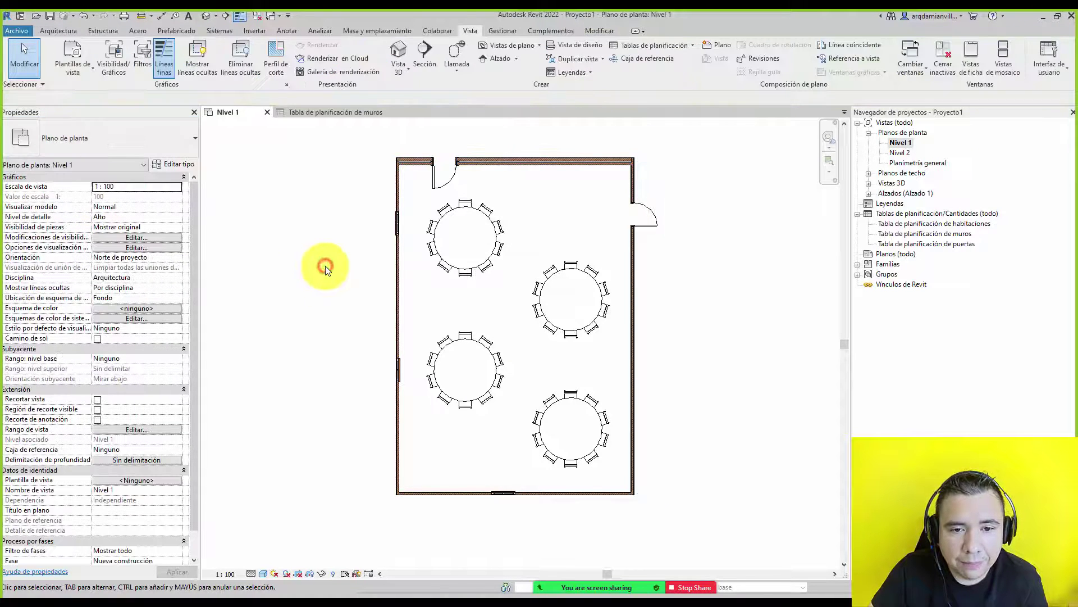
pyautogui.click(916, 234)
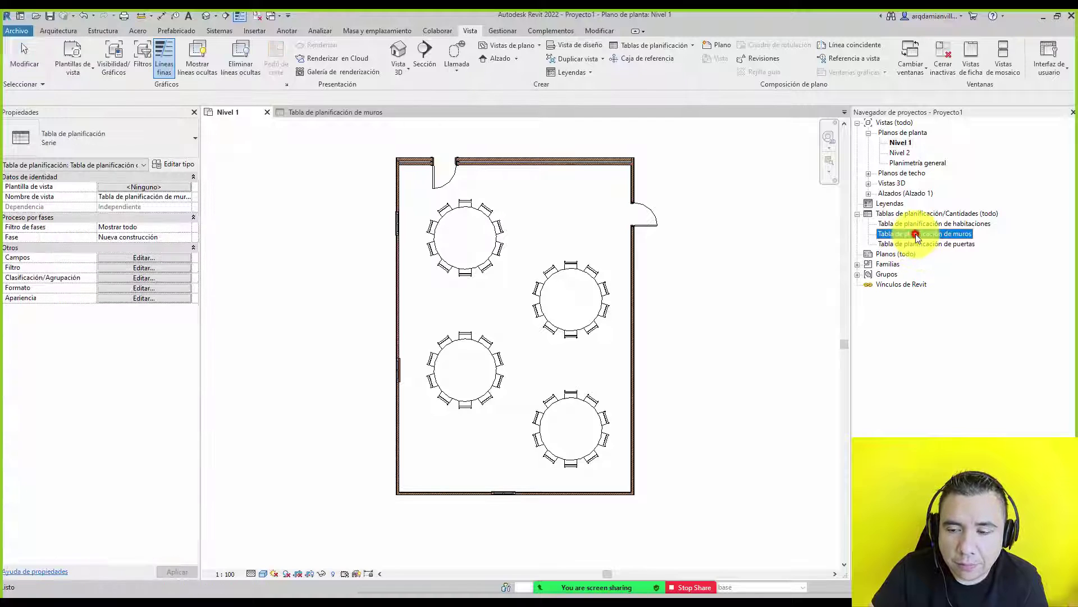
pyautogui.doubleClick(915, 234)
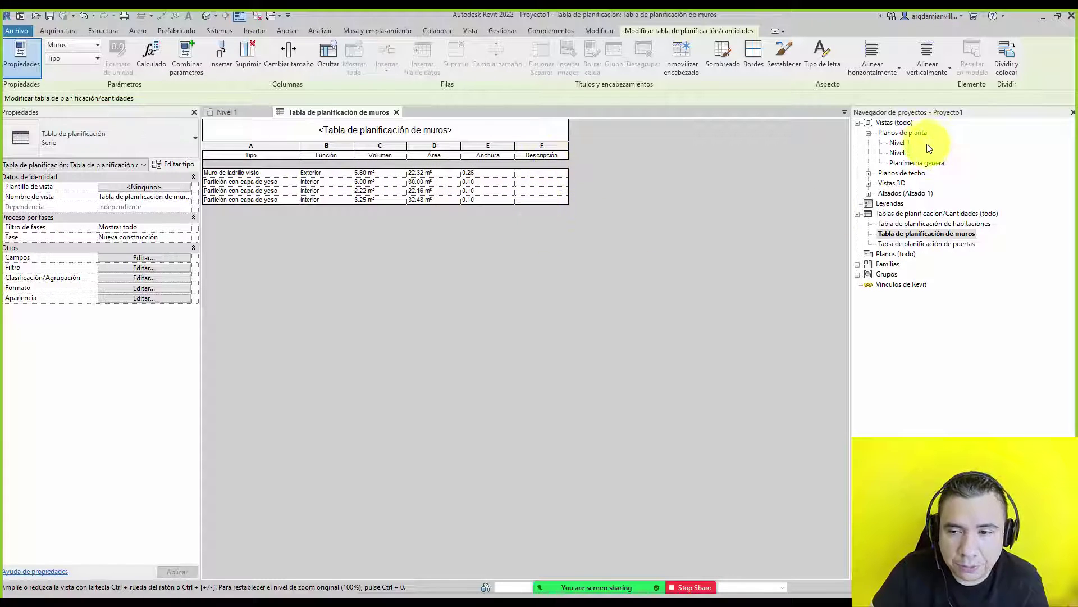
pyautogui.doubleClick(900, 143)
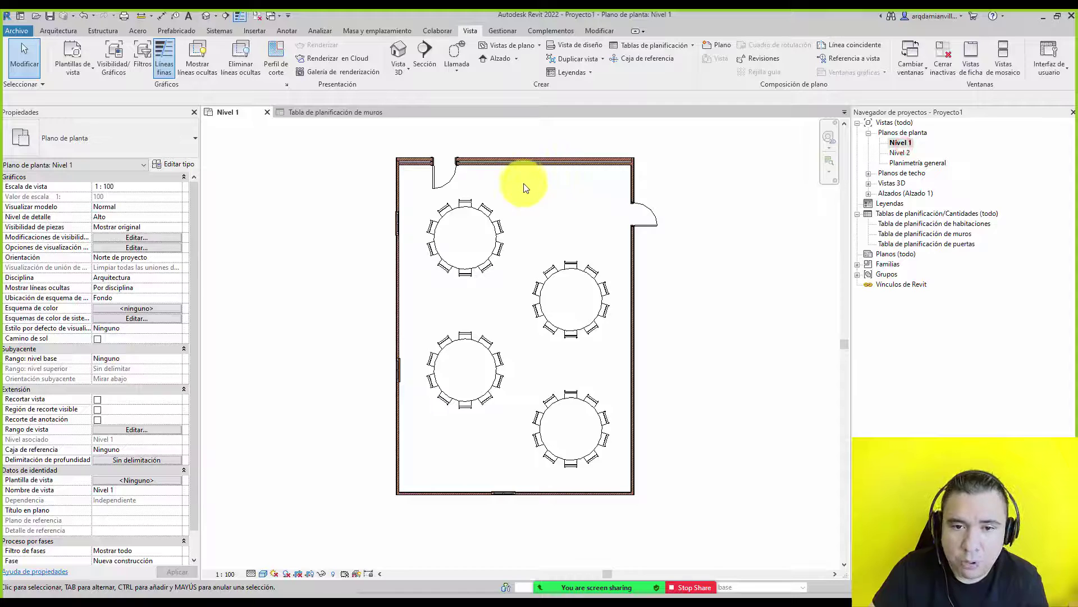
# Set the brick wall type's Descripción to 'ESTE MURO SE HACE ASÍ'
pyautogui.click(524, 167)
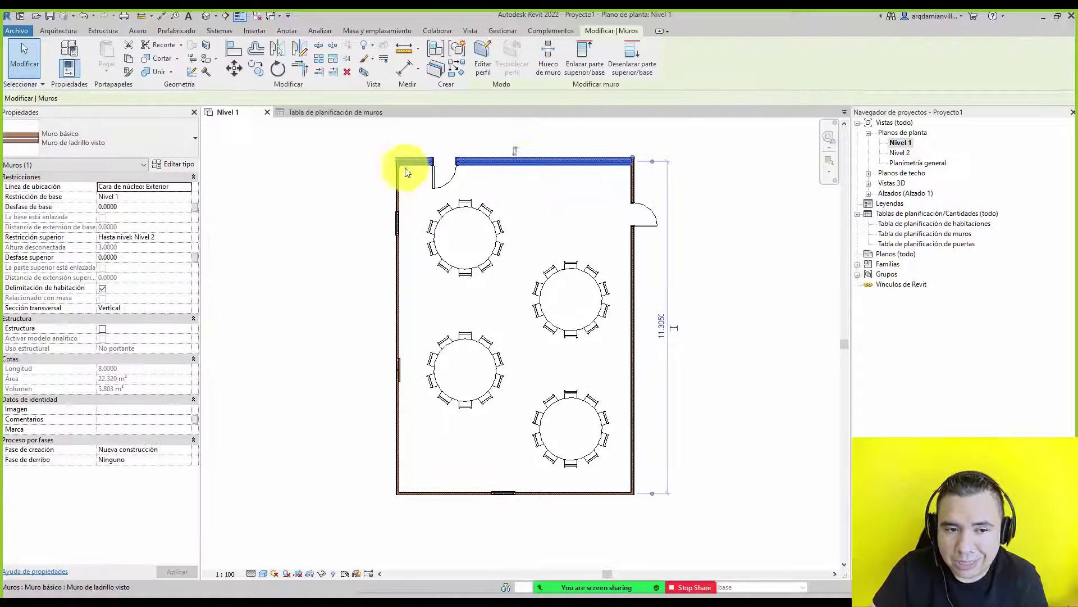
pyautogui.click(177, 163)
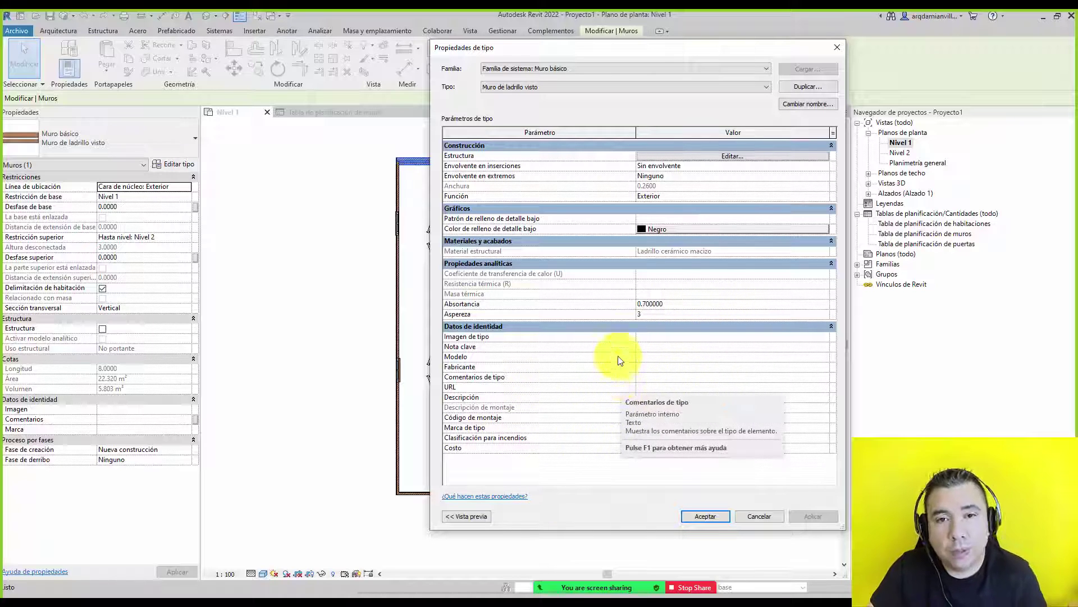
pyautogui.click(654, 400)
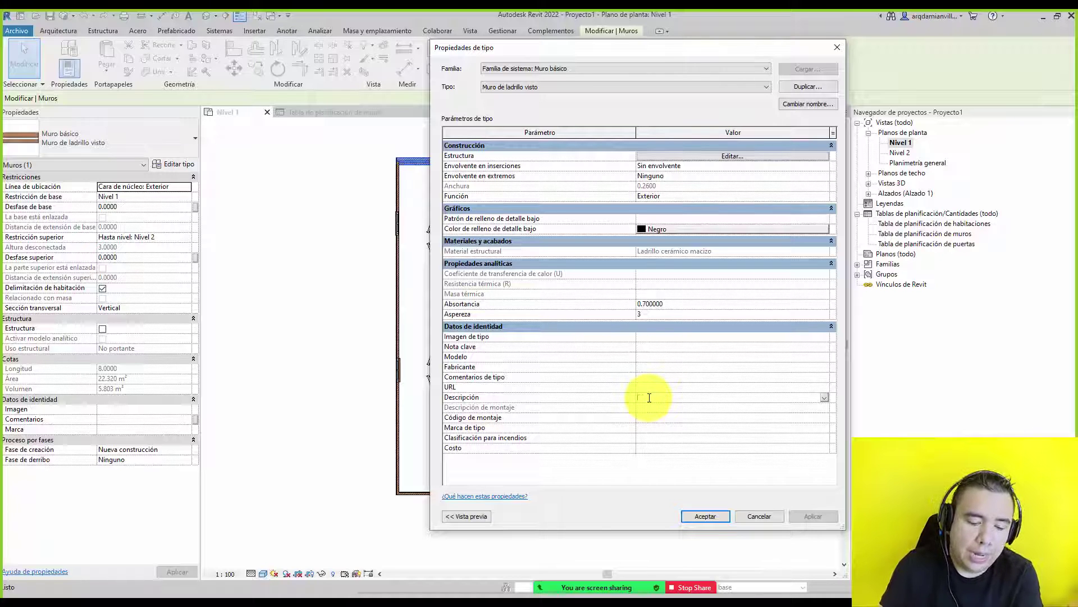
pyautogui.write('ESTE MURO SE HACE ASI')
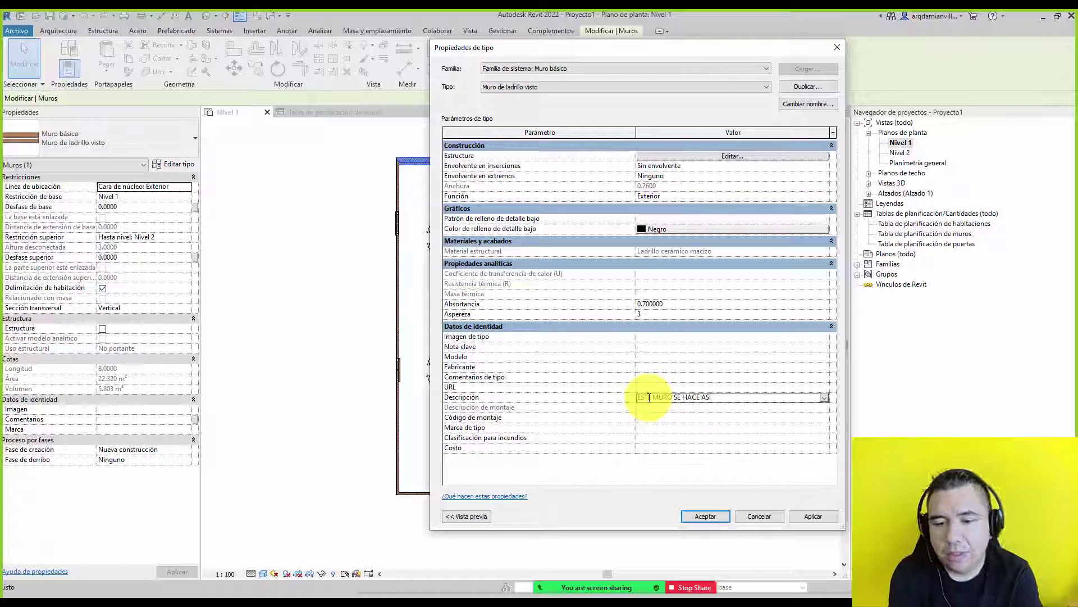
pyautogui.click(719, 516)
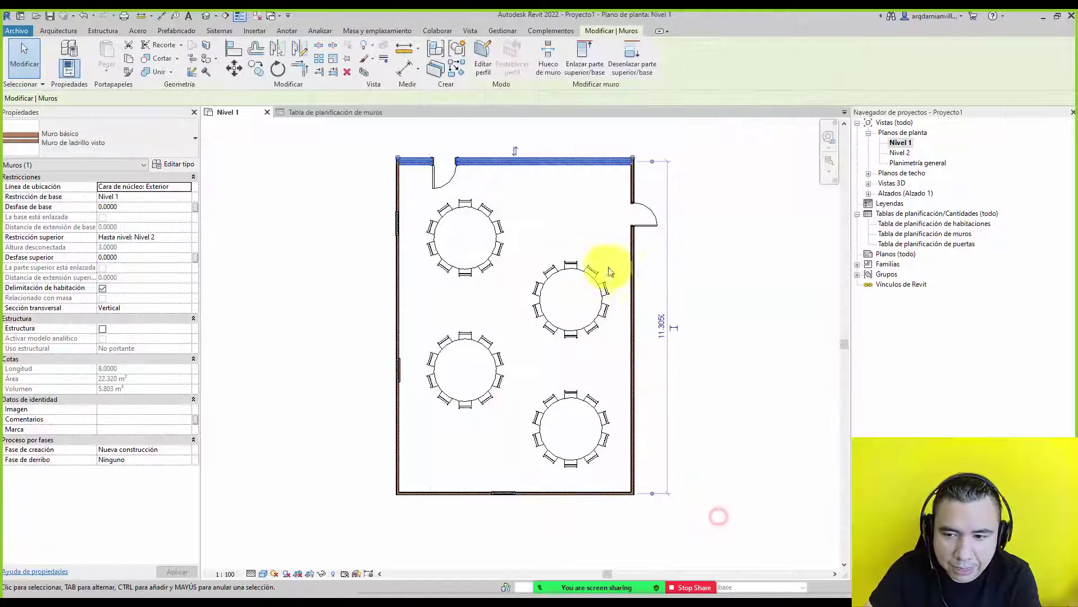
# Widen the wall schedule's Descripción column to fit the text, then return to Nivel 1
pyautogui.doubleClick(927, 235)
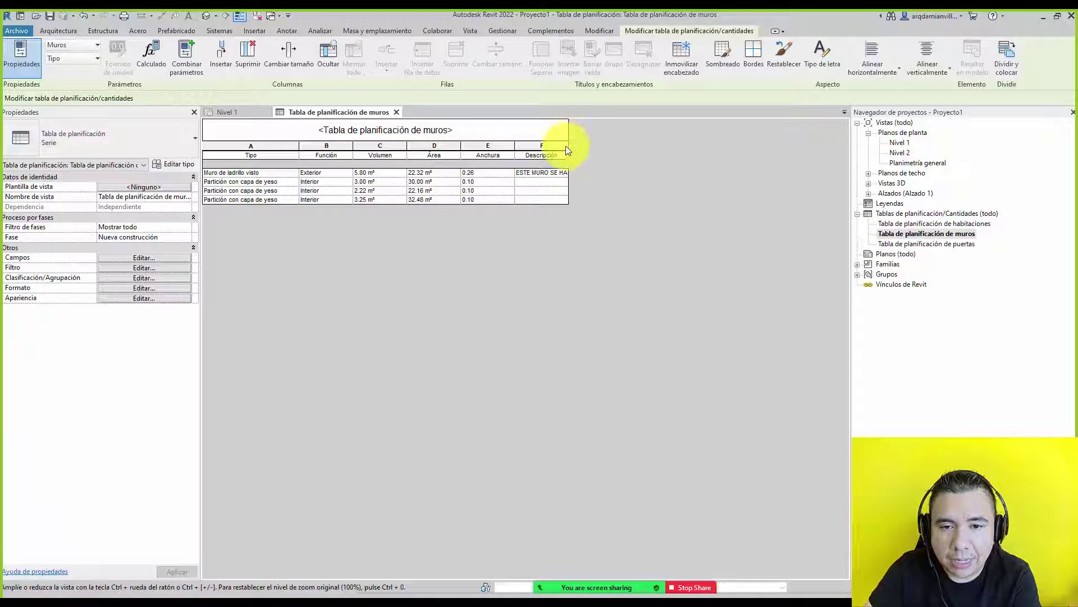
pyautogui.moveTo(568, 147); pyautogui.dragTo(690, 145)
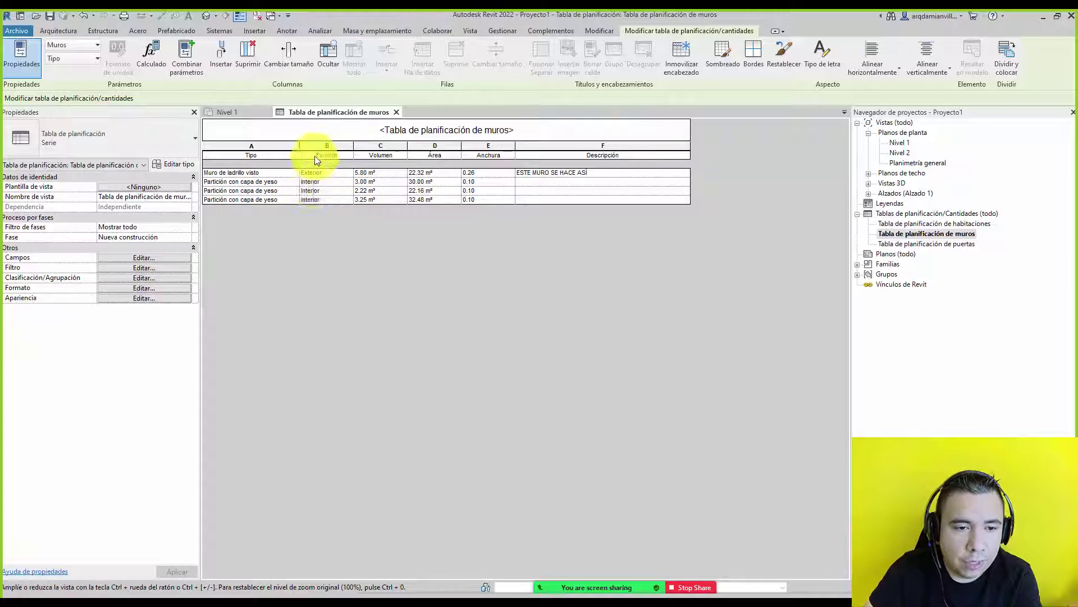
pyautogui.doubleClick(899, 142)
pyautogui.click(596, 163)
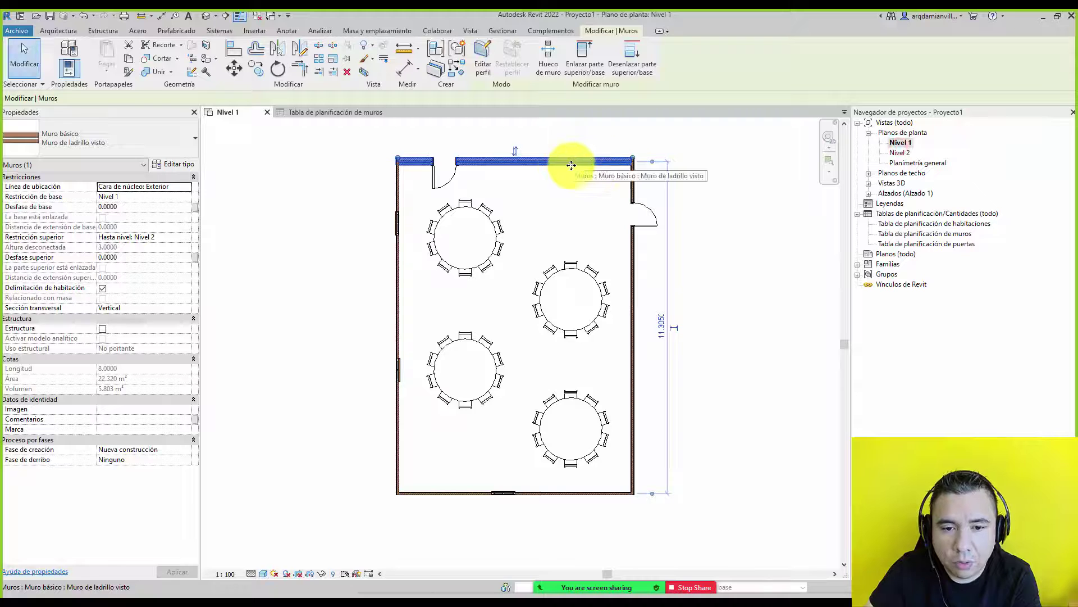
# Change the Partición con capa de yeso wall type's Función from Interior to Exterior
pyautogui.click(178, 164)
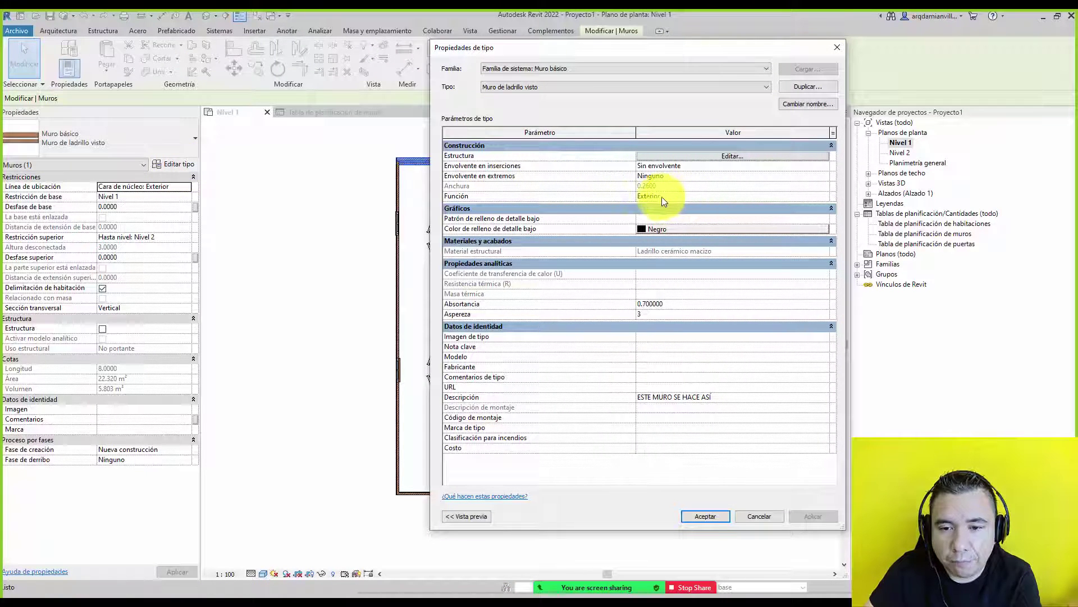
pyautogui.click(725, 517)
pyautogui.click(634, 274)
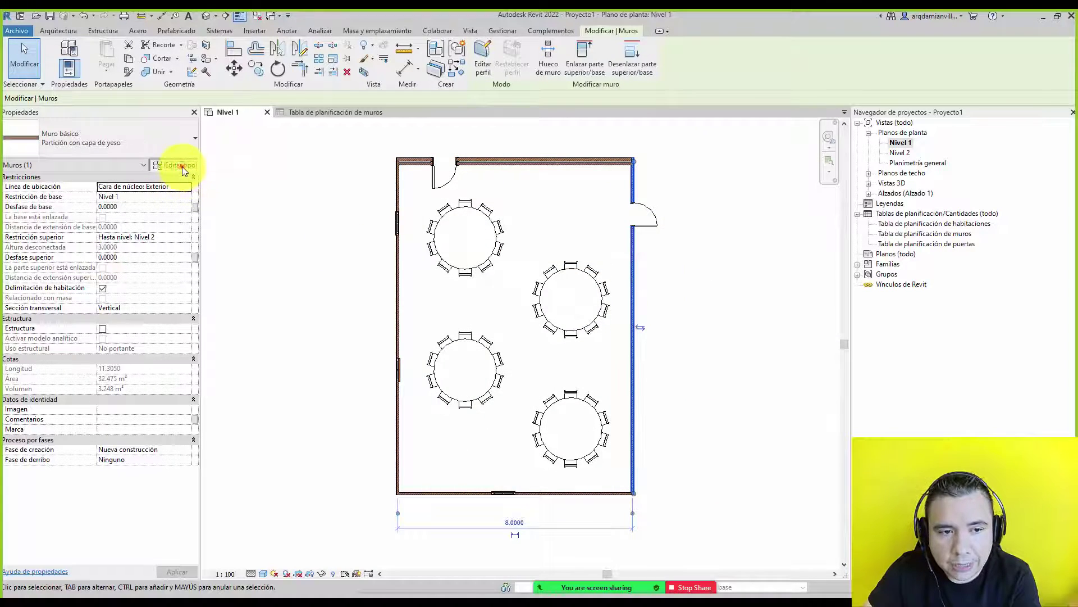
pyautogui.click(182, 166)
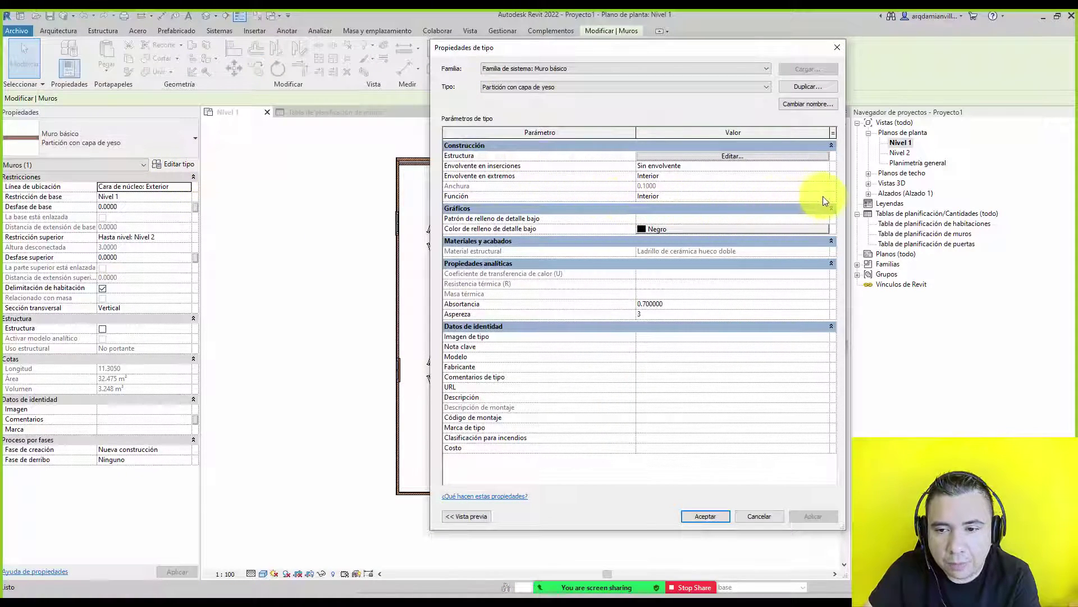
pyautogui.click(823, 197)
pyautogui.click(702, 216)
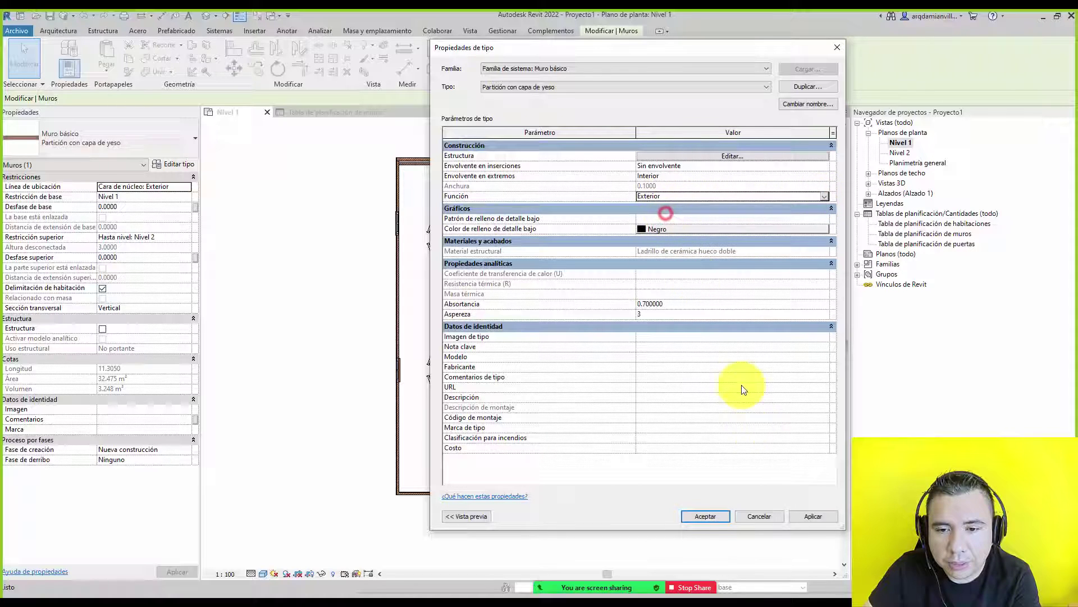
pyautogui.click(805, 516)
pyautogui.click(705, 516)
pyautogui.click(737, 332)
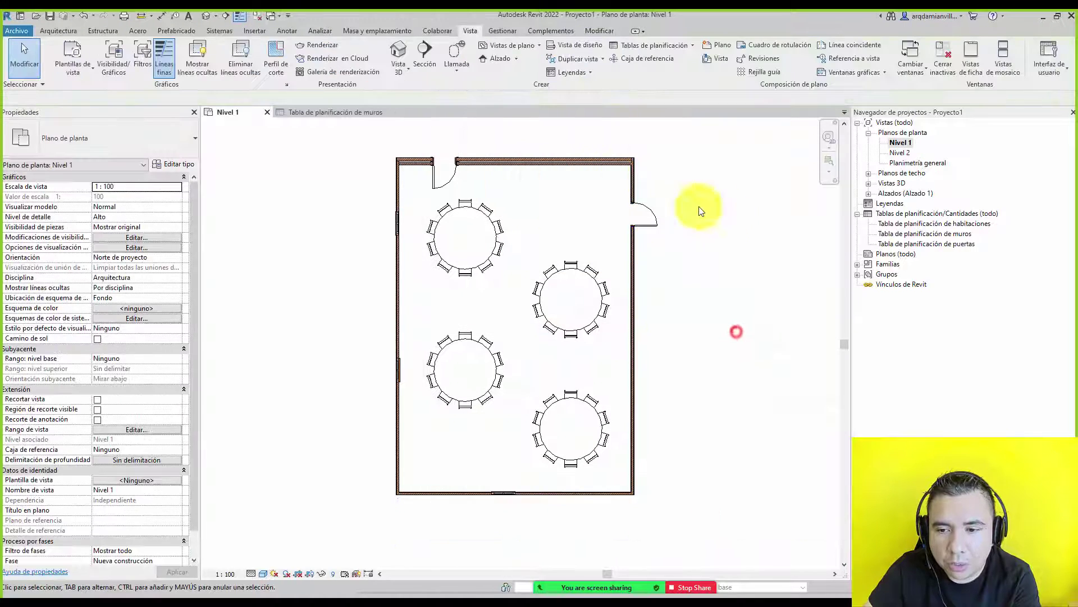
# Open the wall schedule and review the first wall's type, area and width values
pyautogui.doubleClick(929, 234)
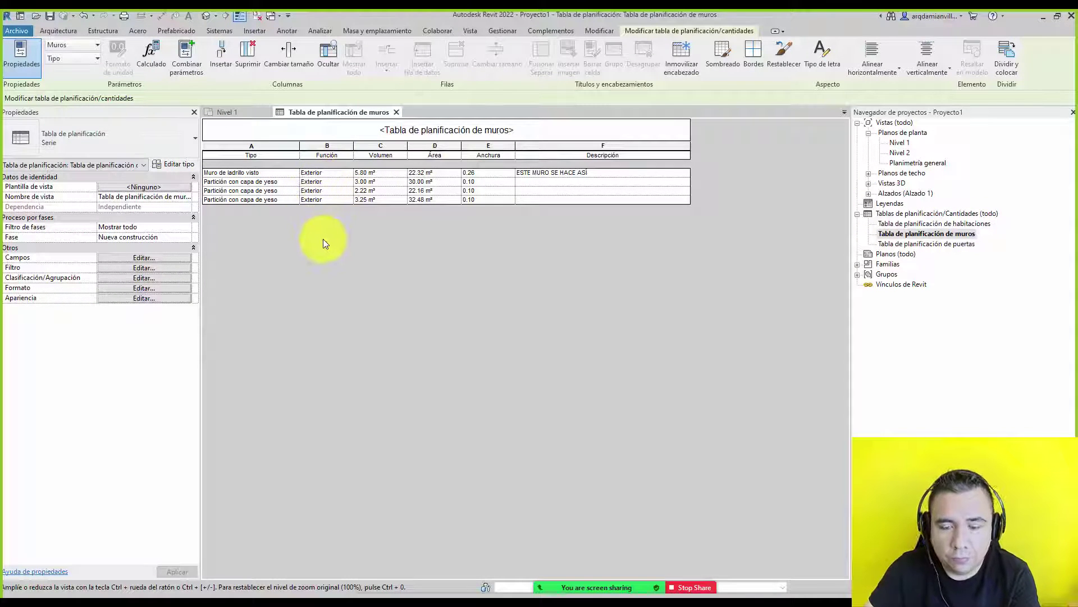
pyautogui.click(291, 174)
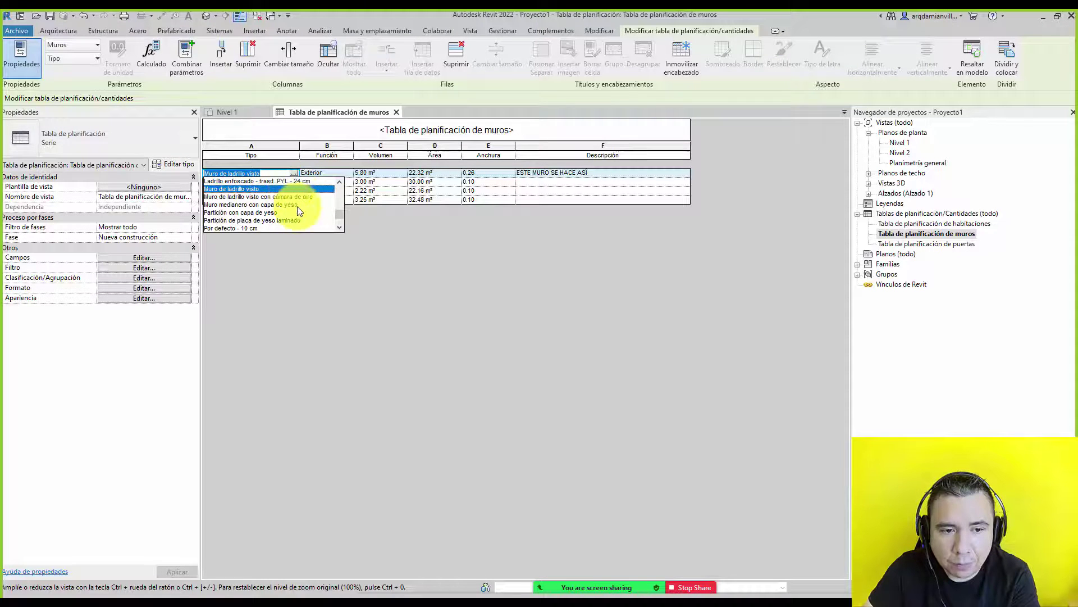
pyautogui.click(420, 235)
pyautogui.click(365, 174)
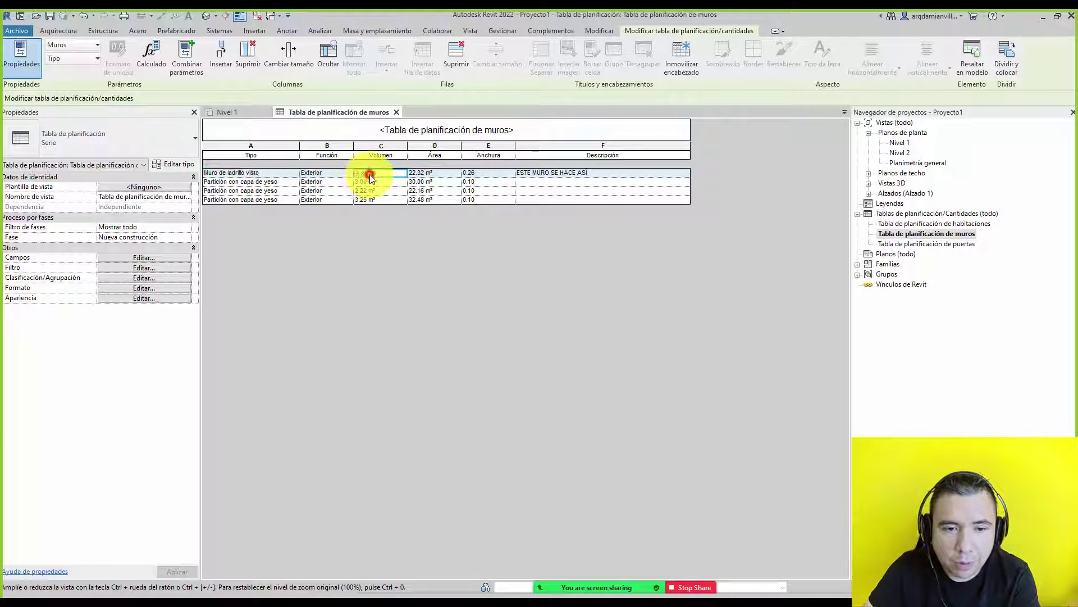
pyautogui.click(427, 173)
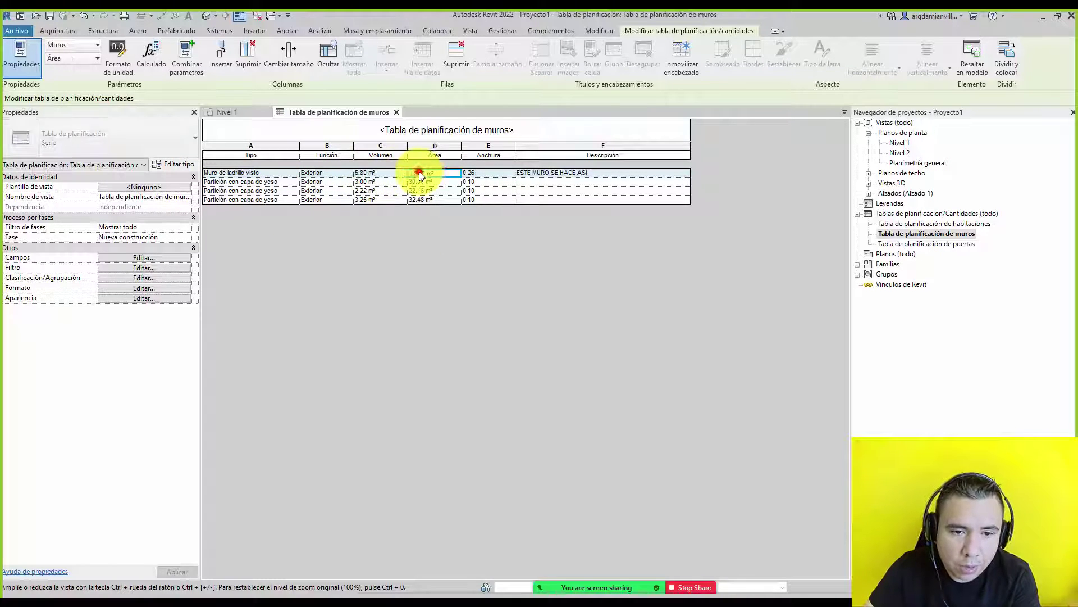
pyautogui.click(478, 174)
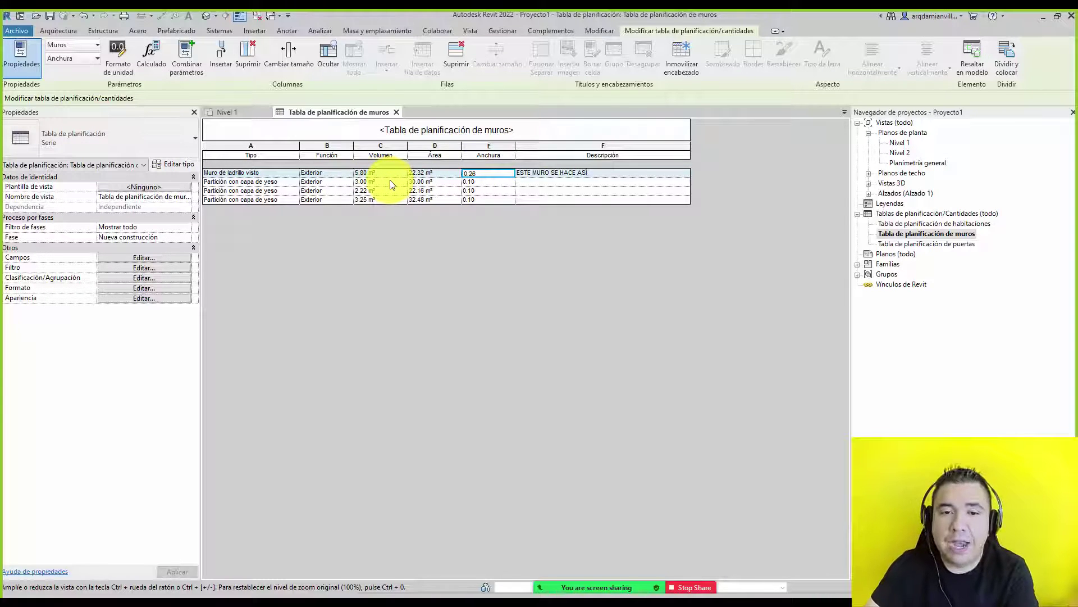
# Describe the plaster partition walls as MURO DE BLOCK 0.15 CON CAPA DE YESO, applied to all matching walls
pyautogui.click(535, 181)
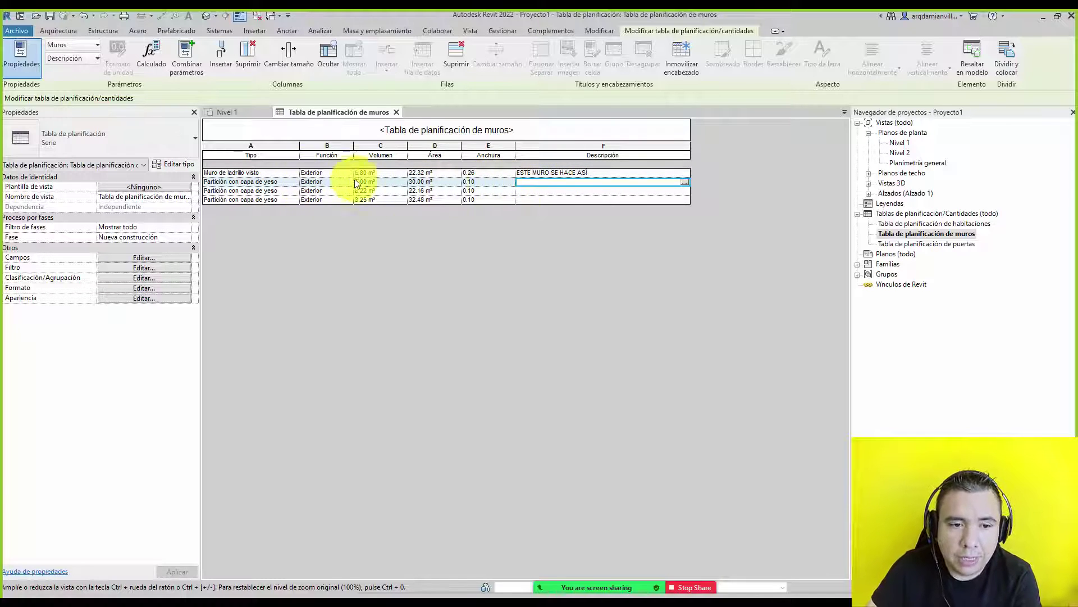
pyautogui.write('MURO DE BLOCK 0.15')
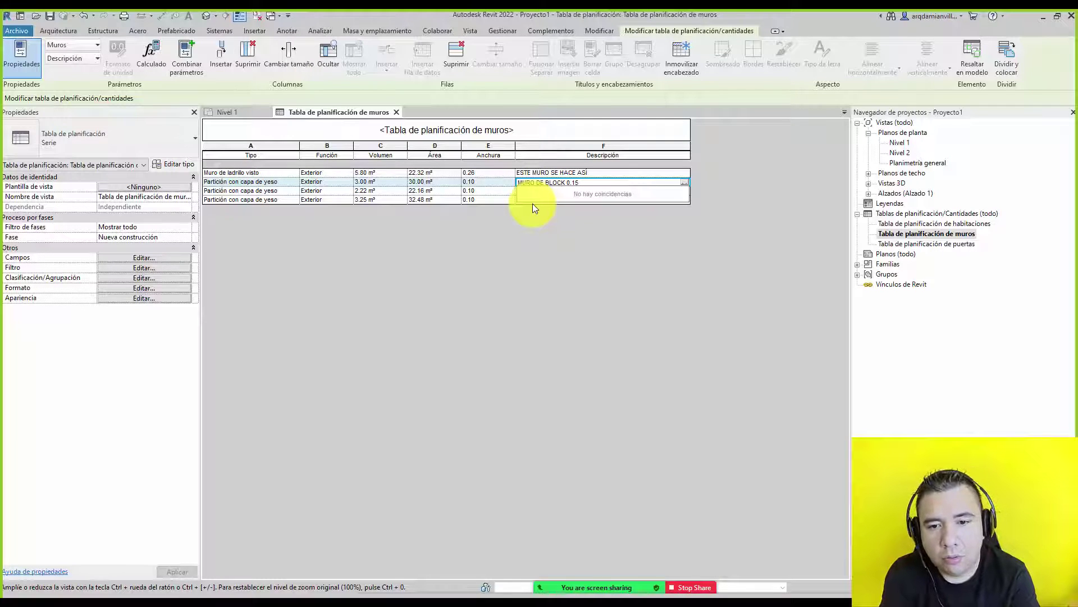
pyautogui.write('CON CAPA DE')
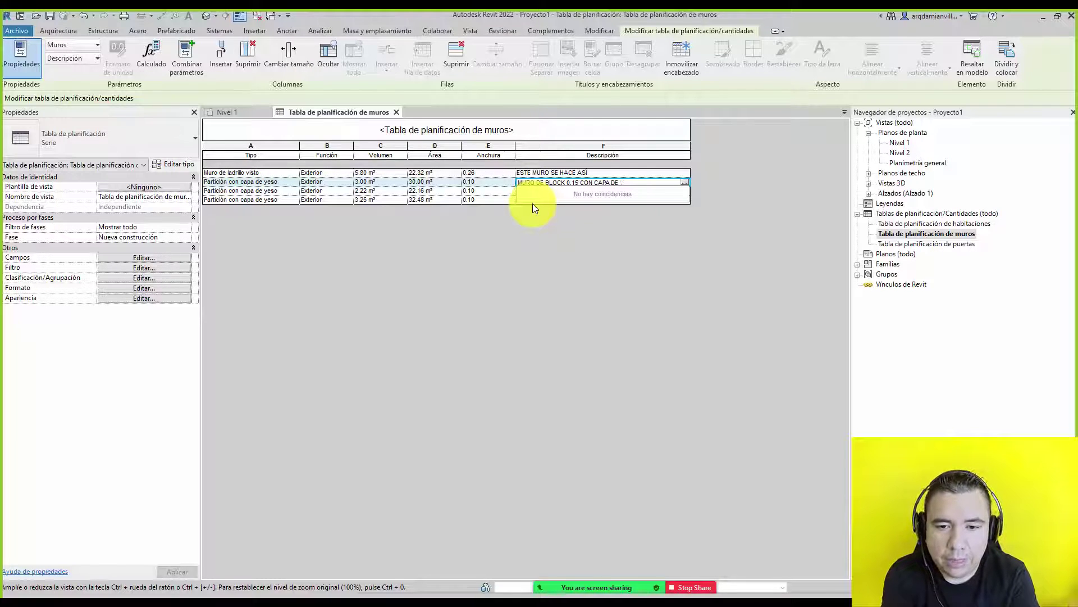
pyautogui.write(' YESO')
pyautogui.press('Return')
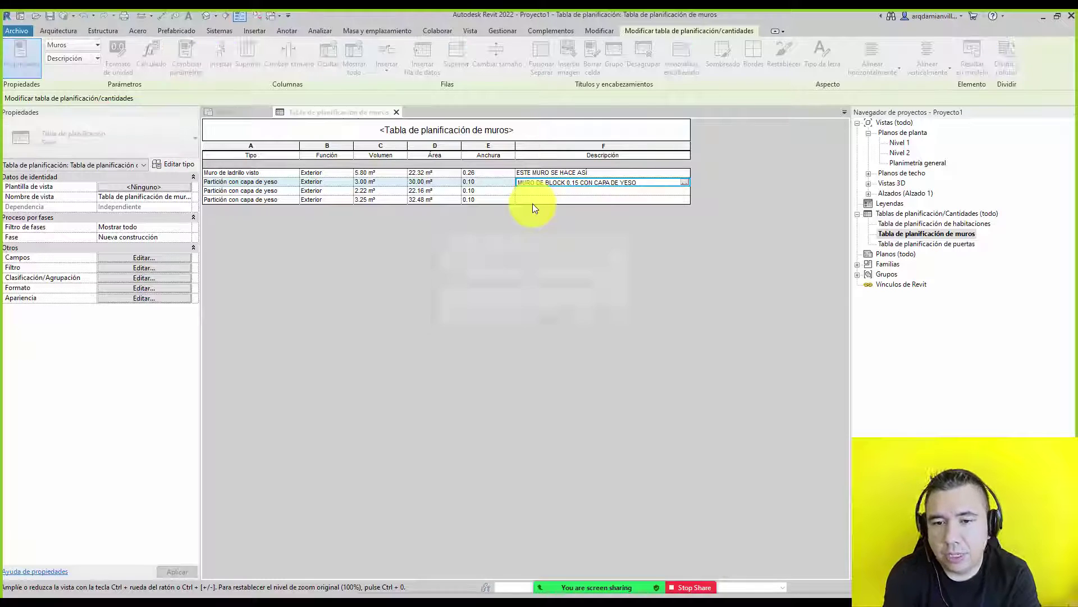
pyautogui.click(563, 320)
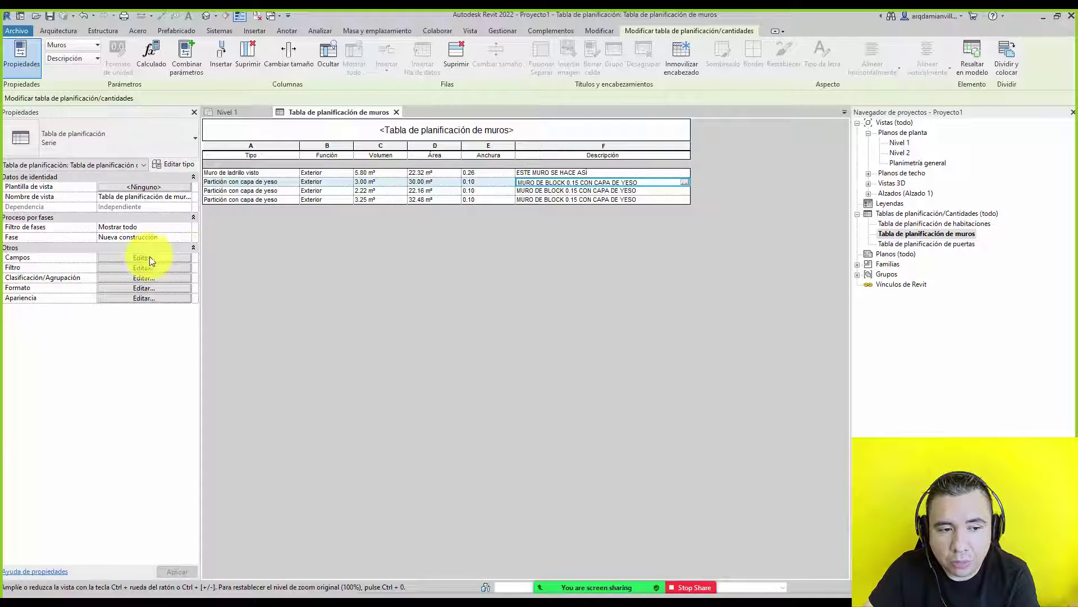
# Undo the block description and remove Descripción from the schedule's fields
pyautogui.hotkey('ctrl', 'z')
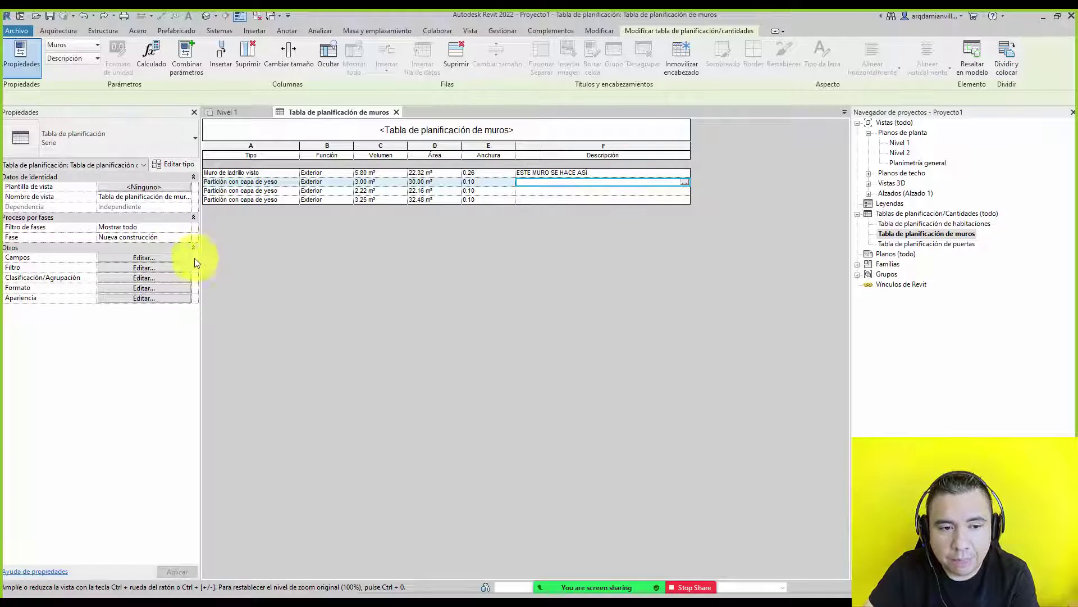
pyautogui.click(163, 257)
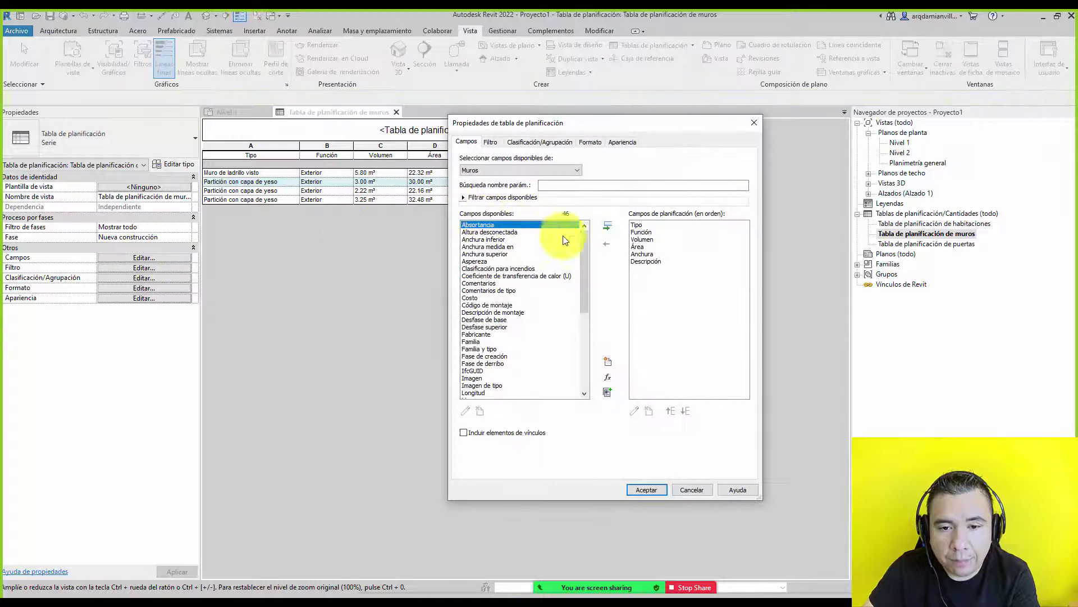
pyautogui.click(644, 262)
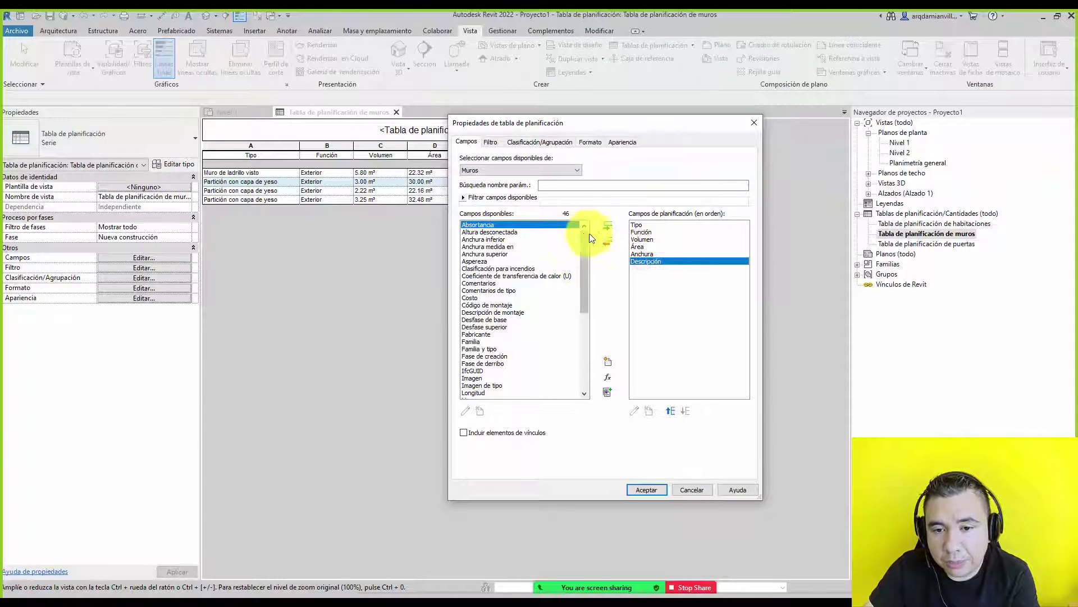
pyautogui.click(611, 241)
# Add Comentarios as a schedule column in place of Descripción
pyautogui.scroll(-1, 587, 244)
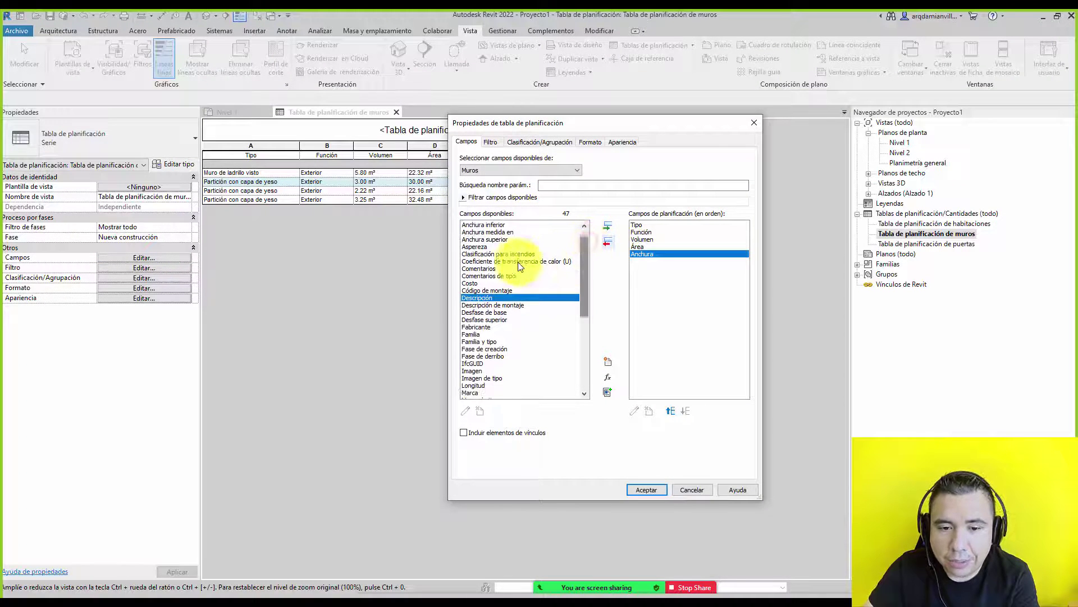
pyautogui.click(495, 269)
pyautogui.click(607, 226)
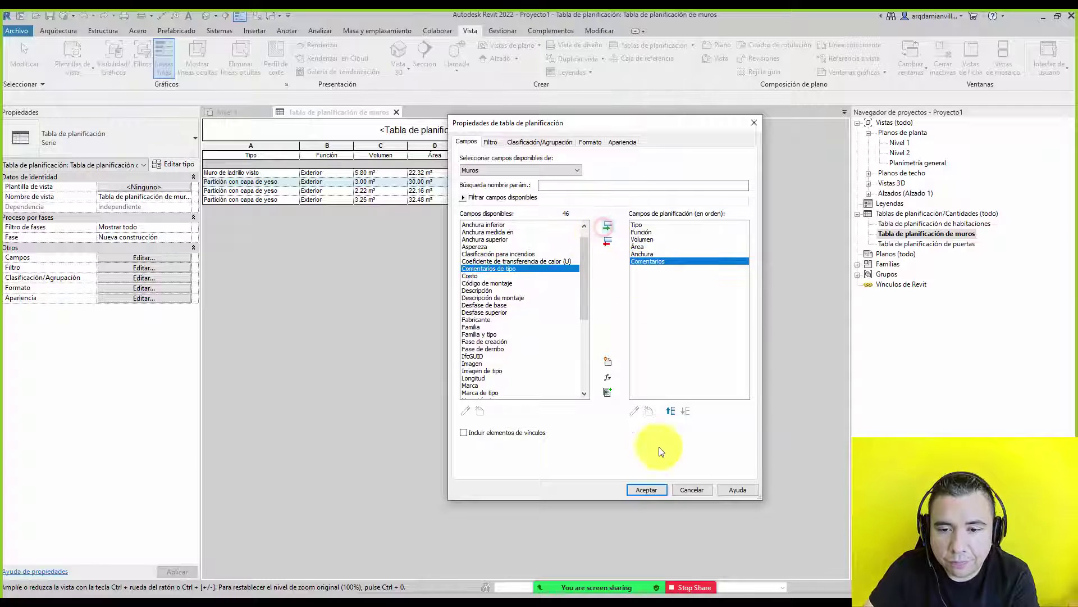
pyautogui.click(658, 490)
pyautogui.click(539, 181)
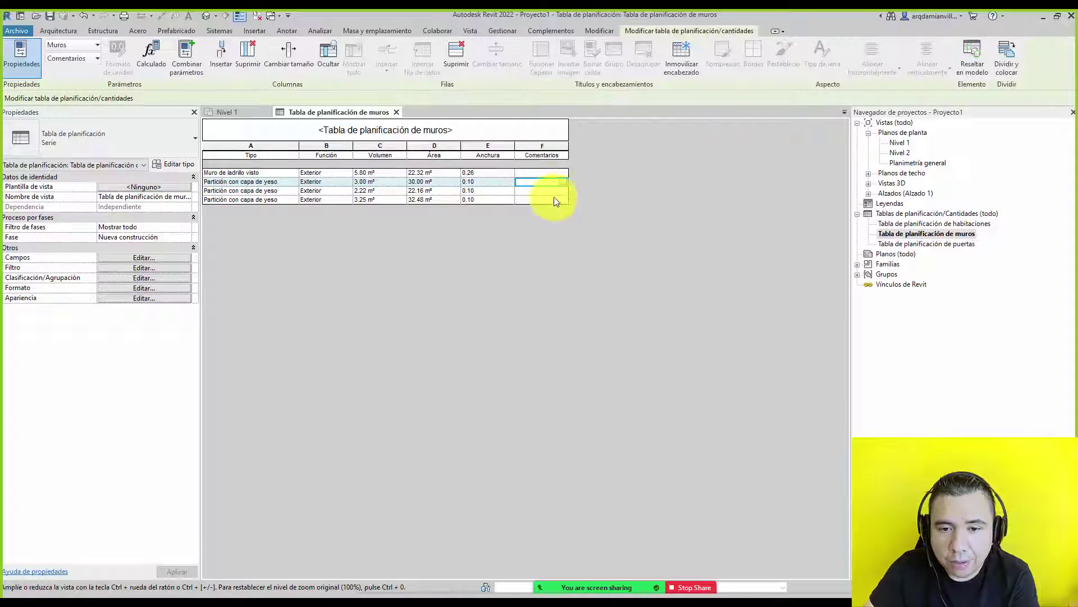
# Widen the Comentarios column and go to the Nivel 1 floor plan
pyautogui.moveTo(568, 144); pyautogui.dragTo(661, 144)
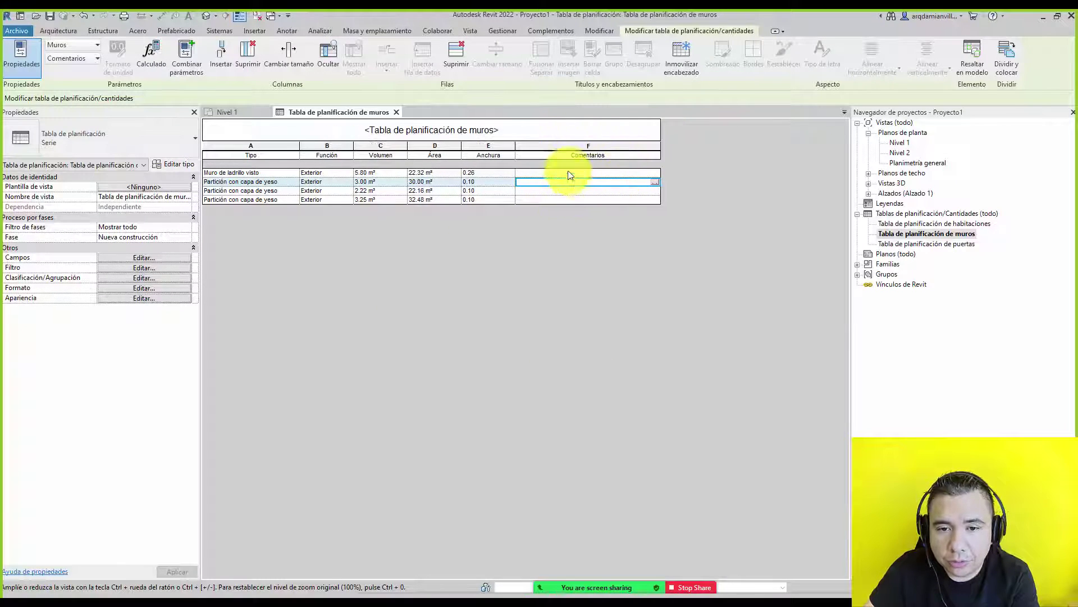
pyautogui.doubleClick(903, 144)
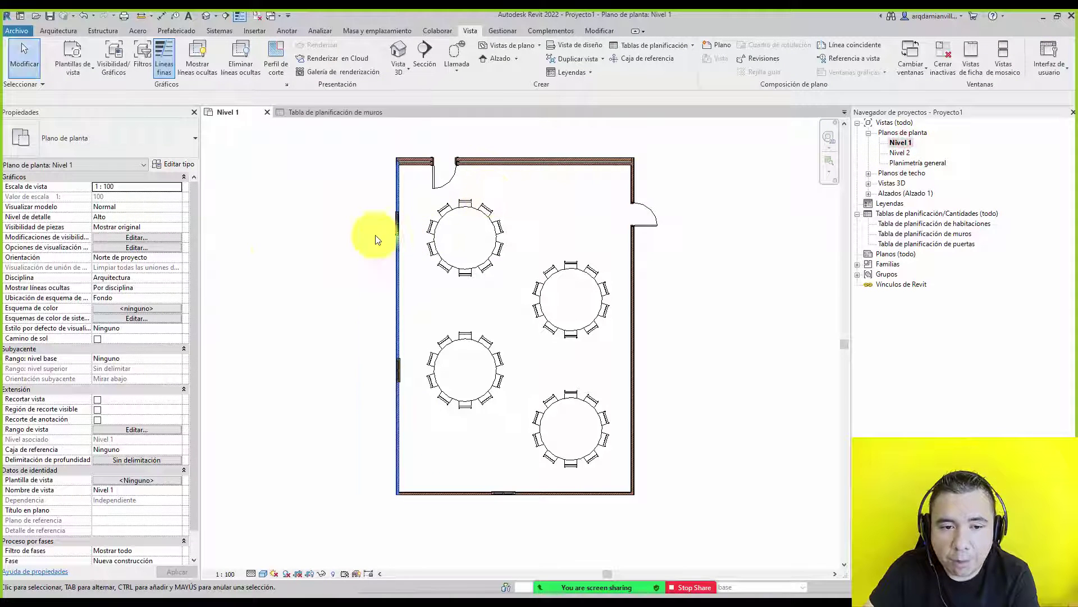
pyautogui.click(298, 282)
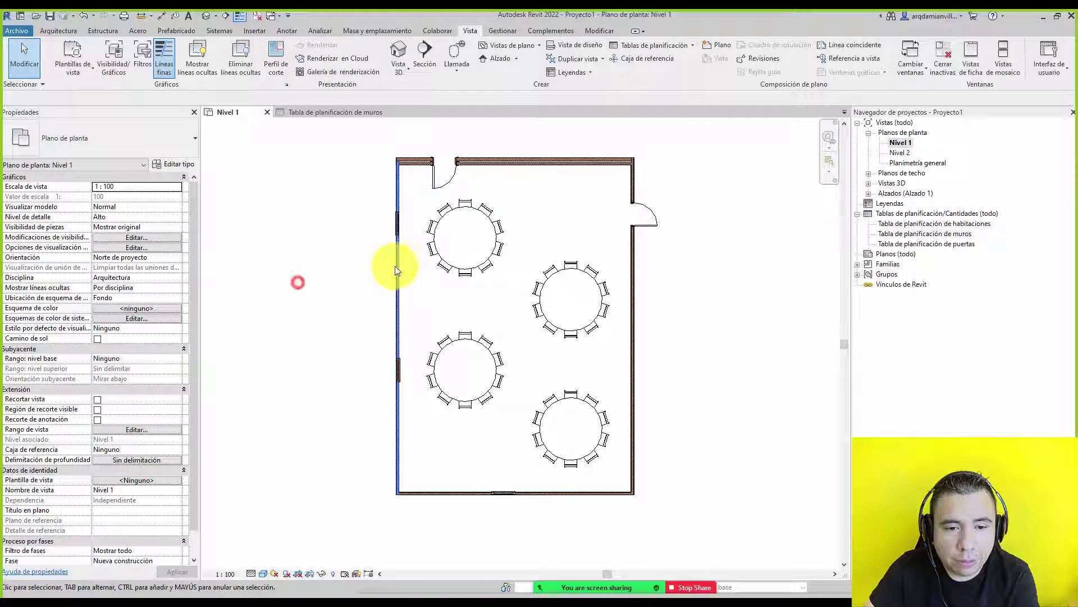
# Select the room's top and right walls in turn, then deselect them
pyautogui.click(529, 160)
pyautogui.click(517, 163)
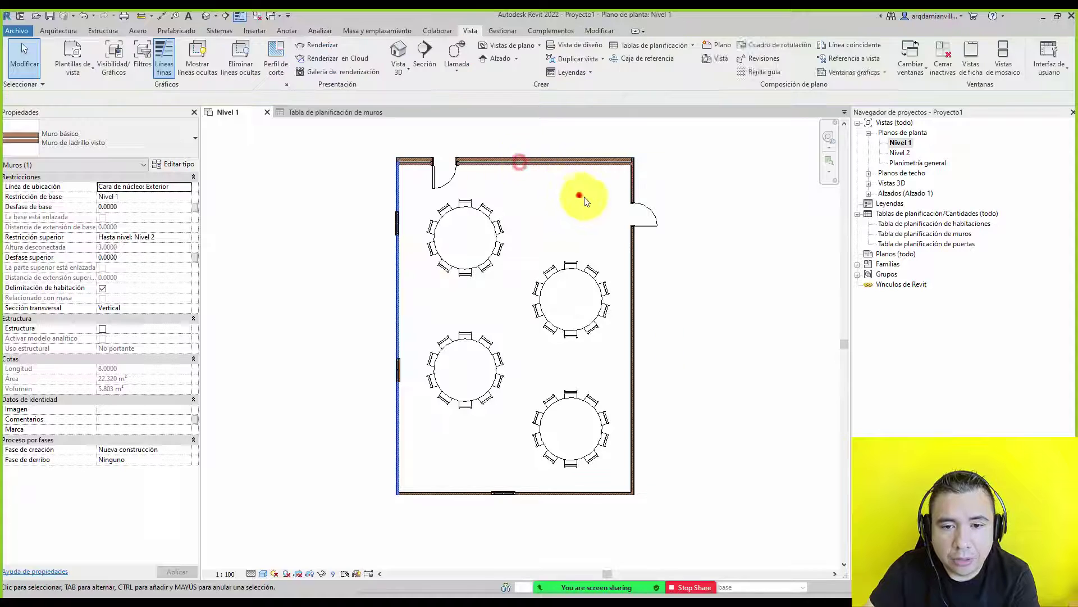
pyautogui.click(581, 195)
pyautogui.click(633, 247)
pyautogui.click(729, 190)
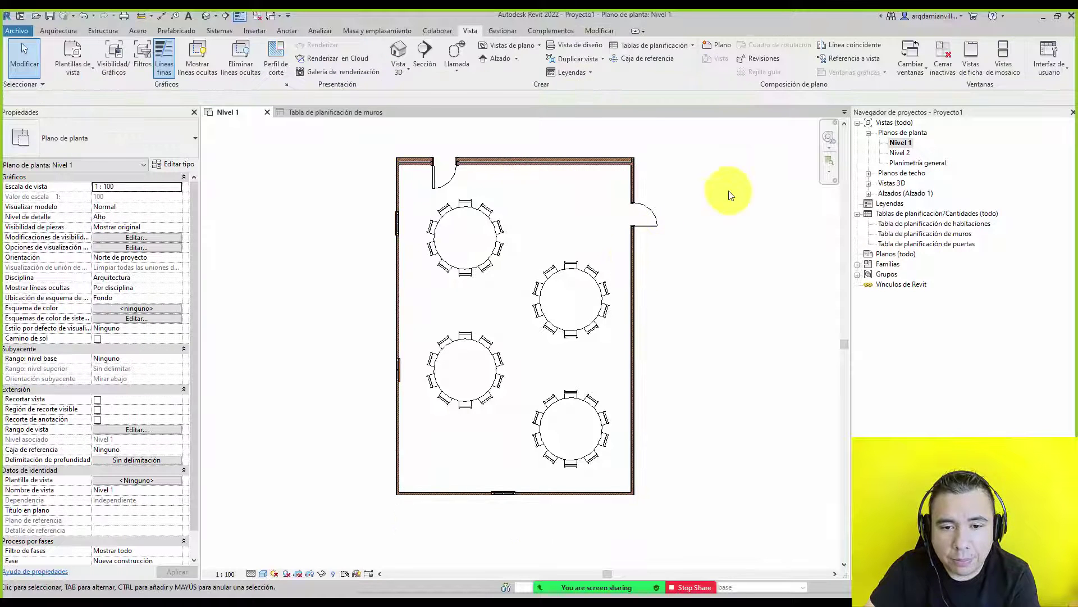
# Return to Nivel 1 from Nivel 2 and check the left partition wall's Comentarios property
pyautogui.doubleClick(900, 153)
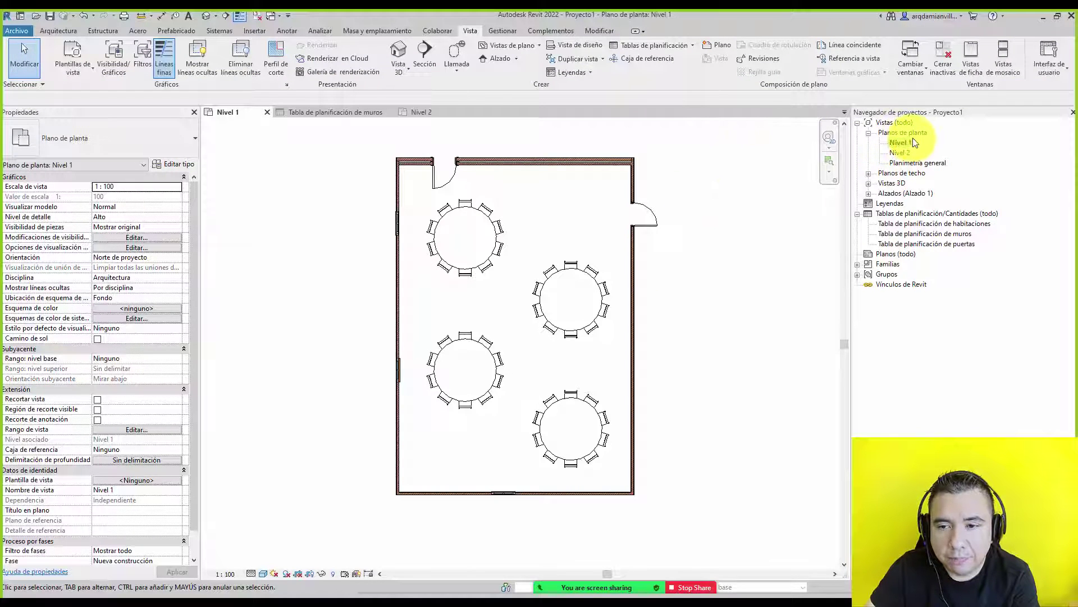
pyautogui.click(901, 143)
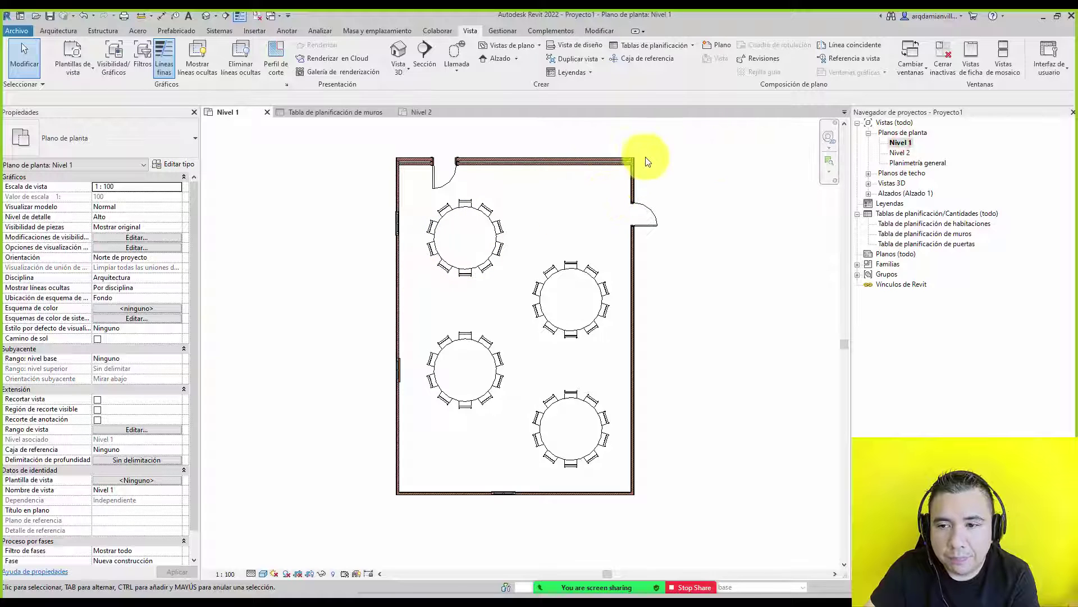
pyautogui.click(397, 194)
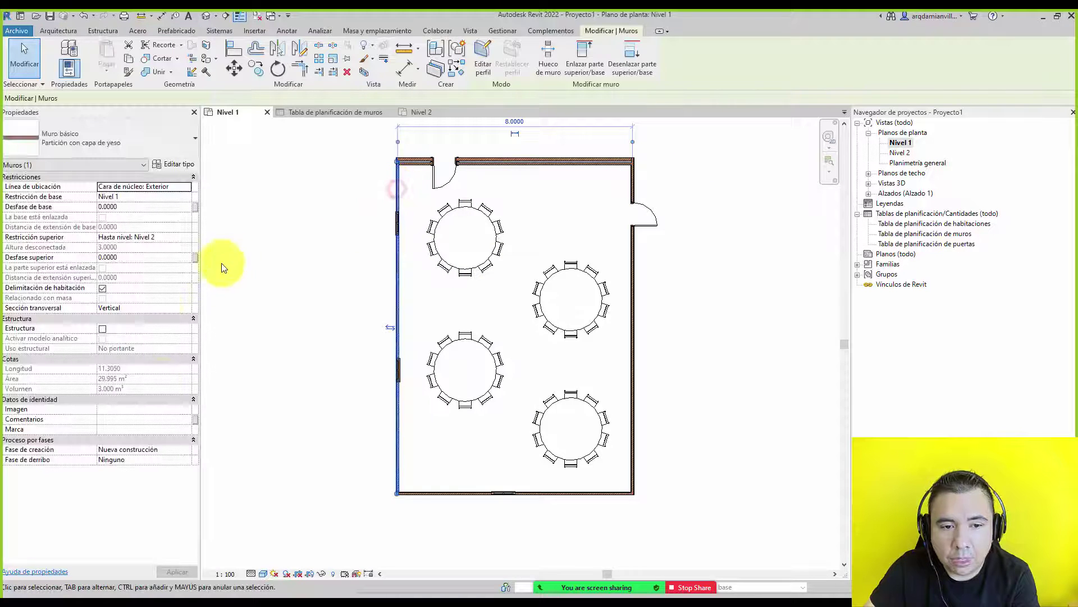
pyautogui.click(113, 418)
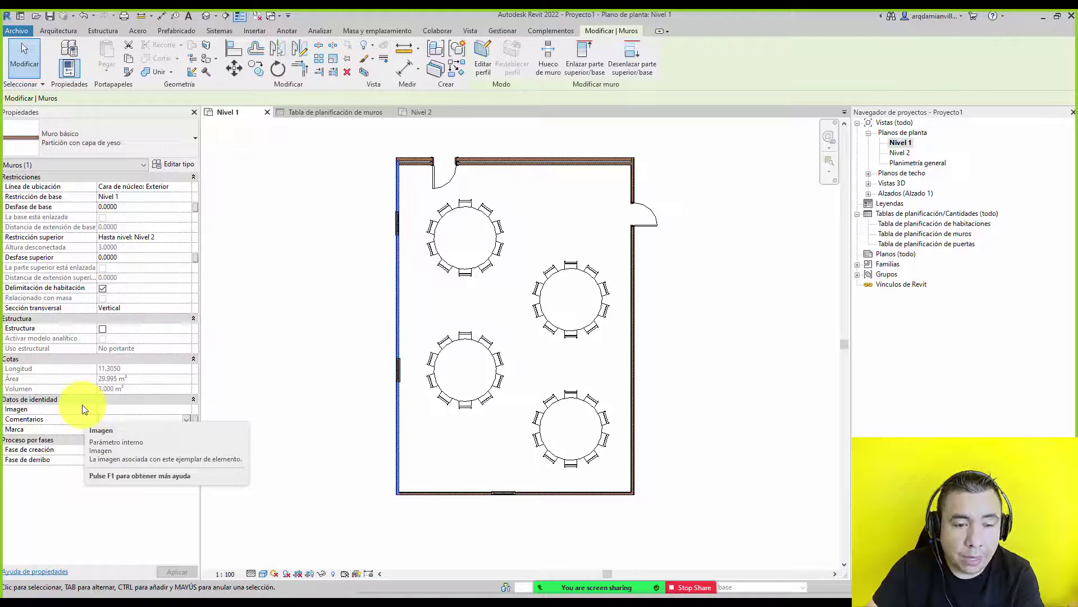
pyautogui.click(920, 234)
# Enter ESTE MURO ES DE BLOCK 0.15M in the third wall row's Comentarios cell
pyautogui.doubleClick(920, 235)
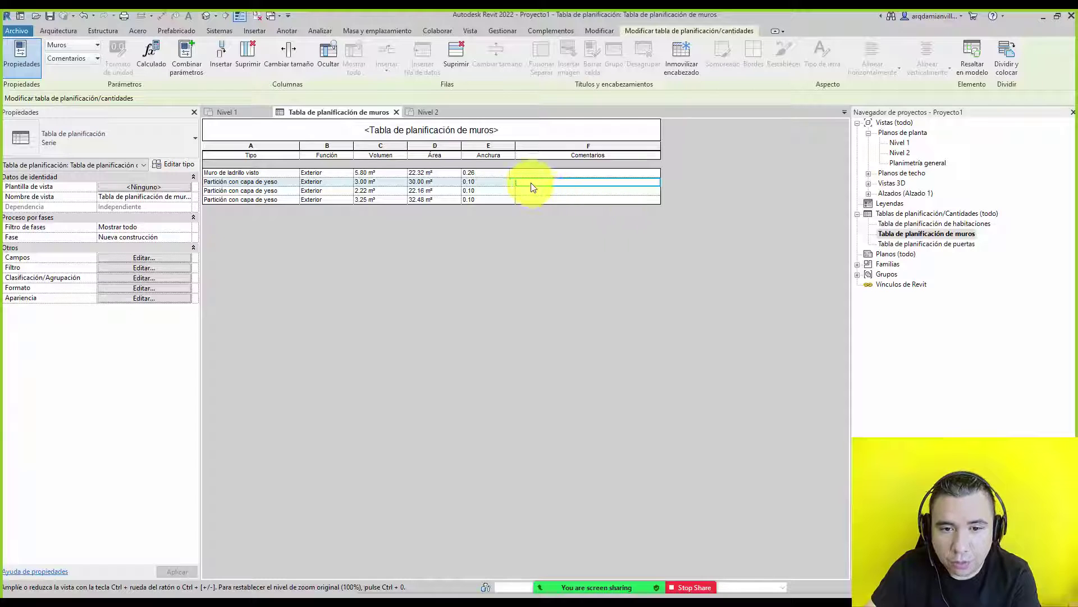
pyautogui.click(543, 192)
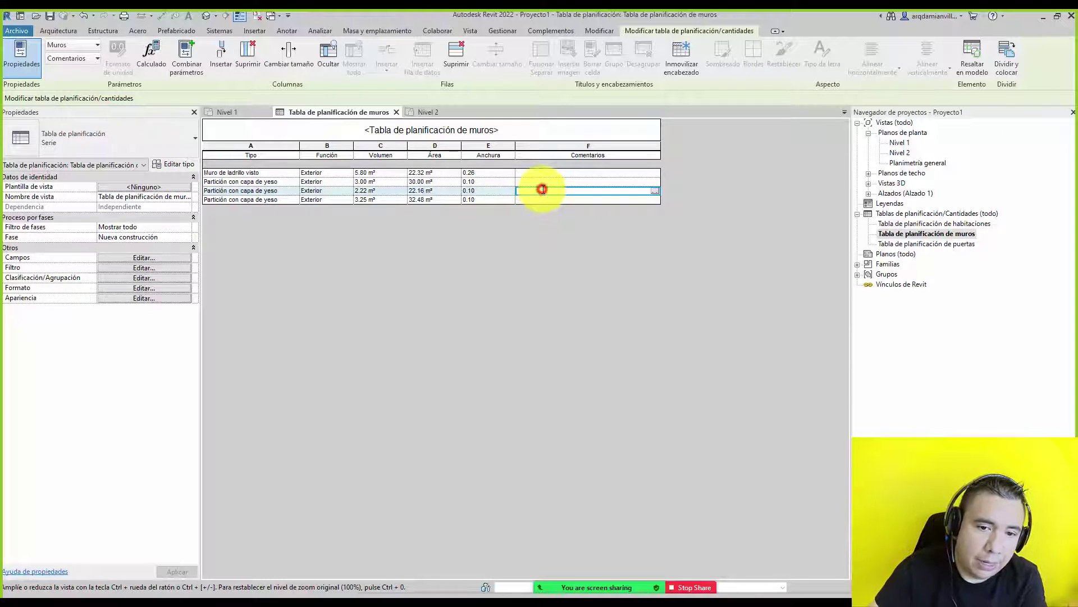
pyautogui.write('ESTE MURO ES')
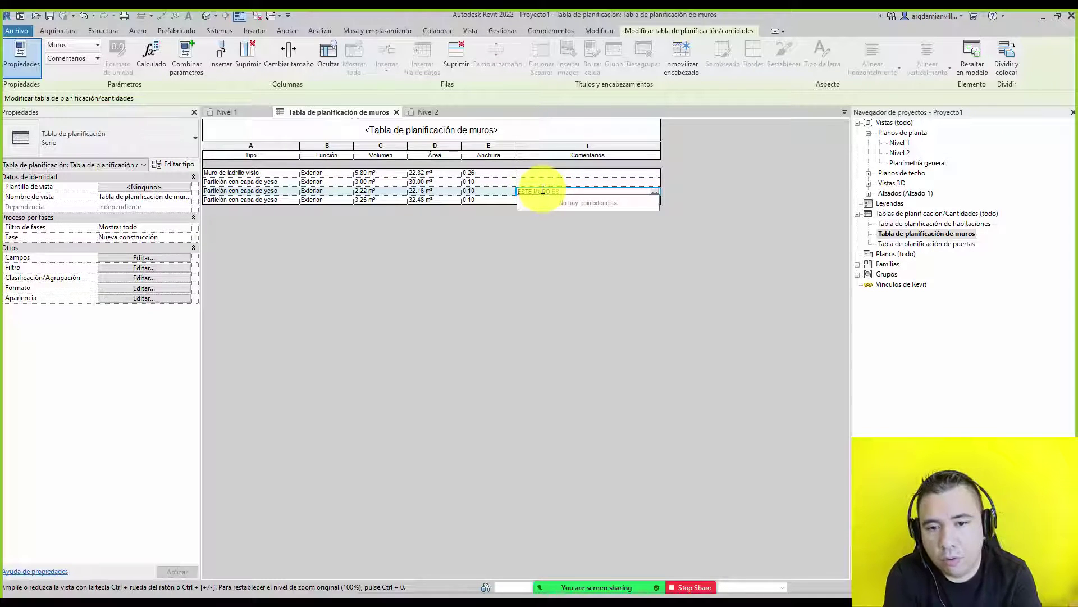
pyautogui.write(' DE BLOCK')
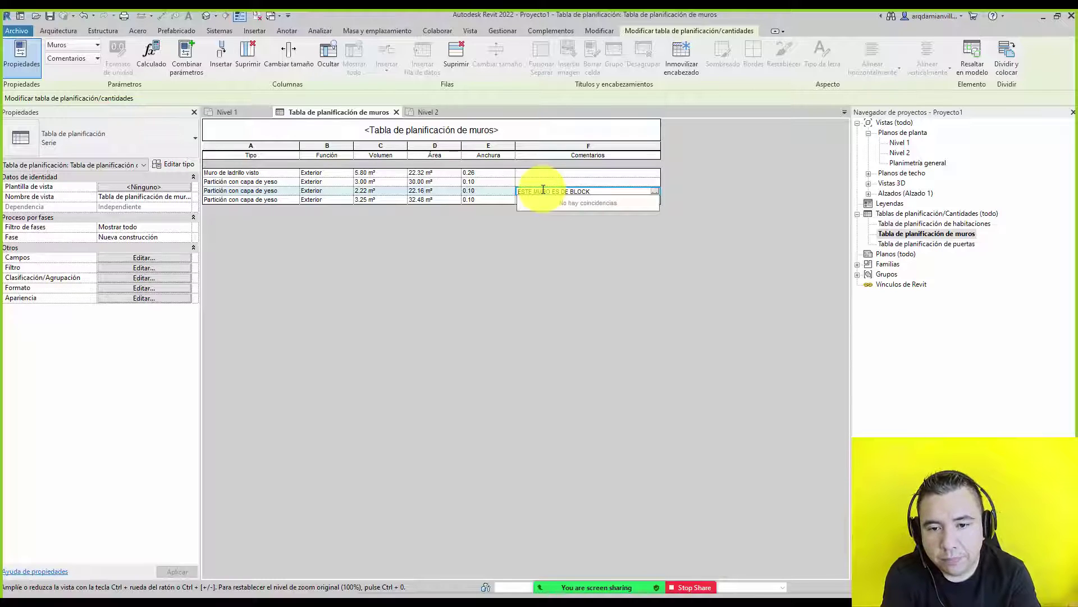
pyautogui.write(' 0.15M')
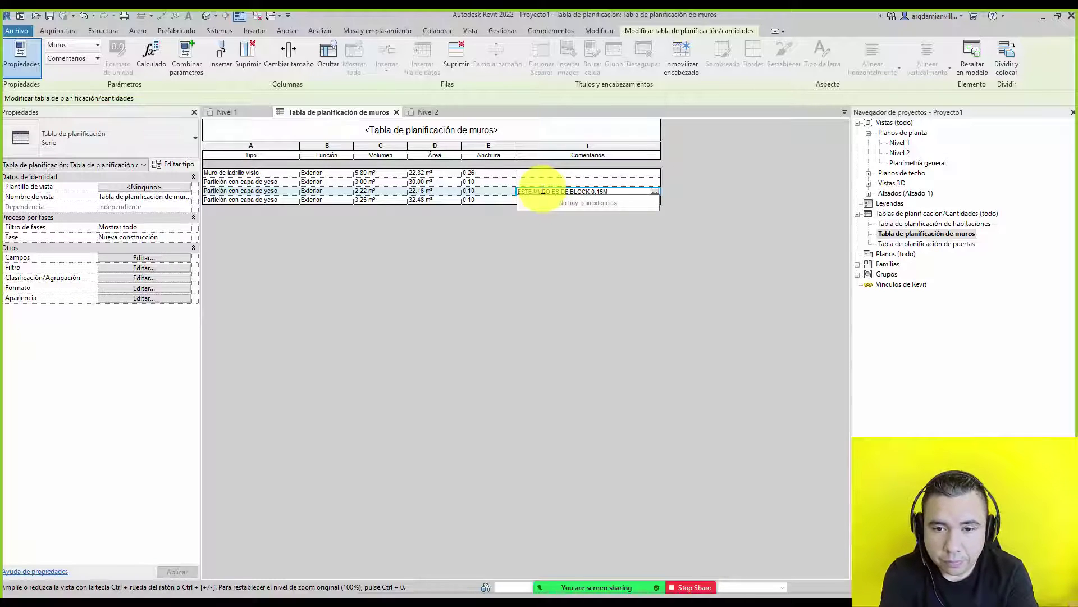
pyautogui.press('Return')
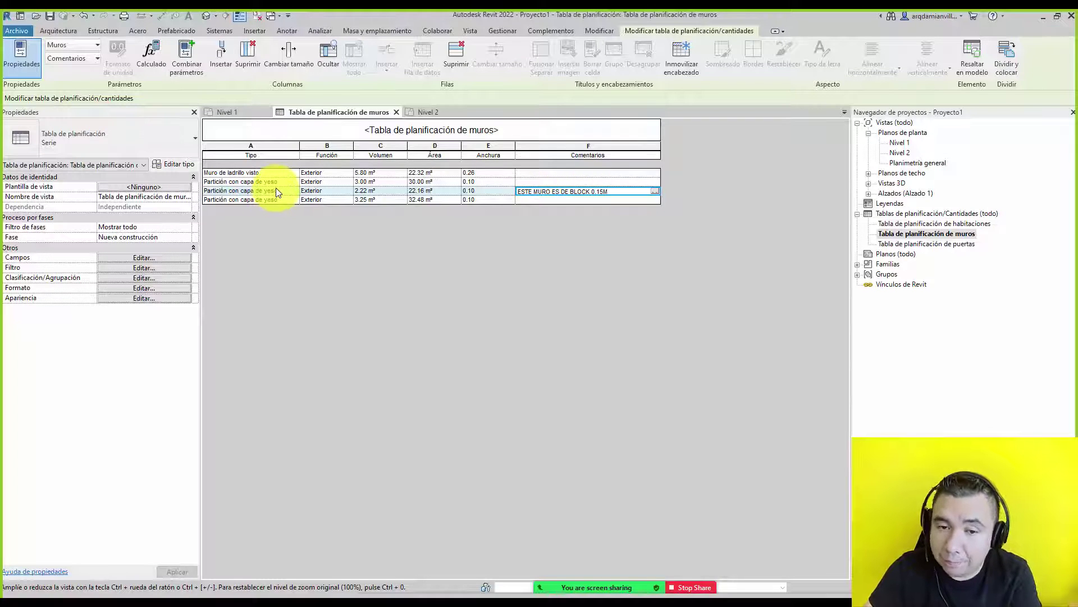
# On the Nivel 1 plan, view the partition's type properties, close them unchanged, and deselect
pyautogui.doubleClick(899, 142)
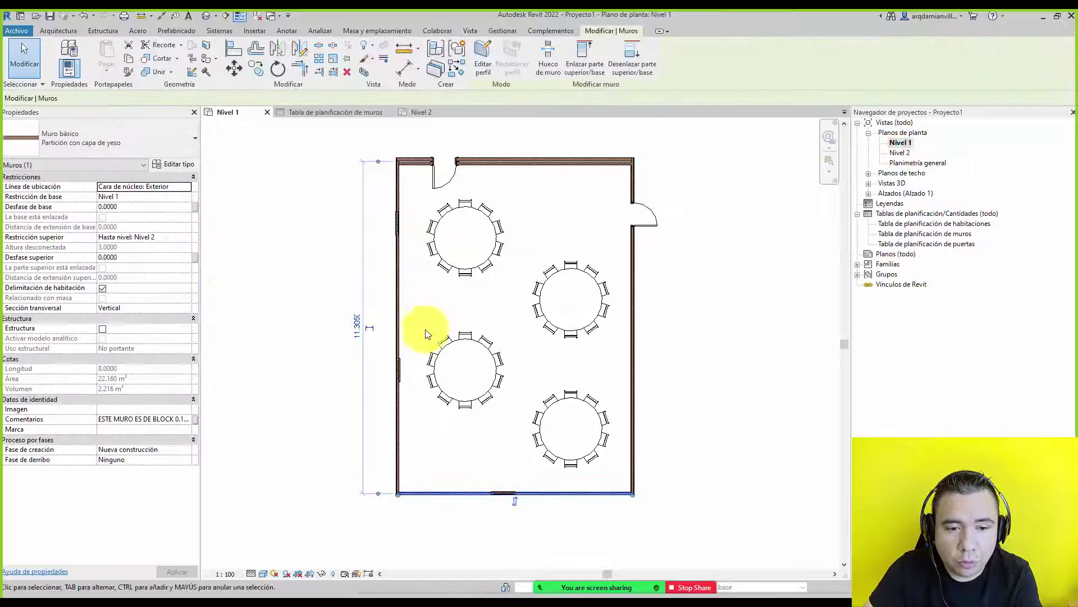
pyautogui.click(175, 163)
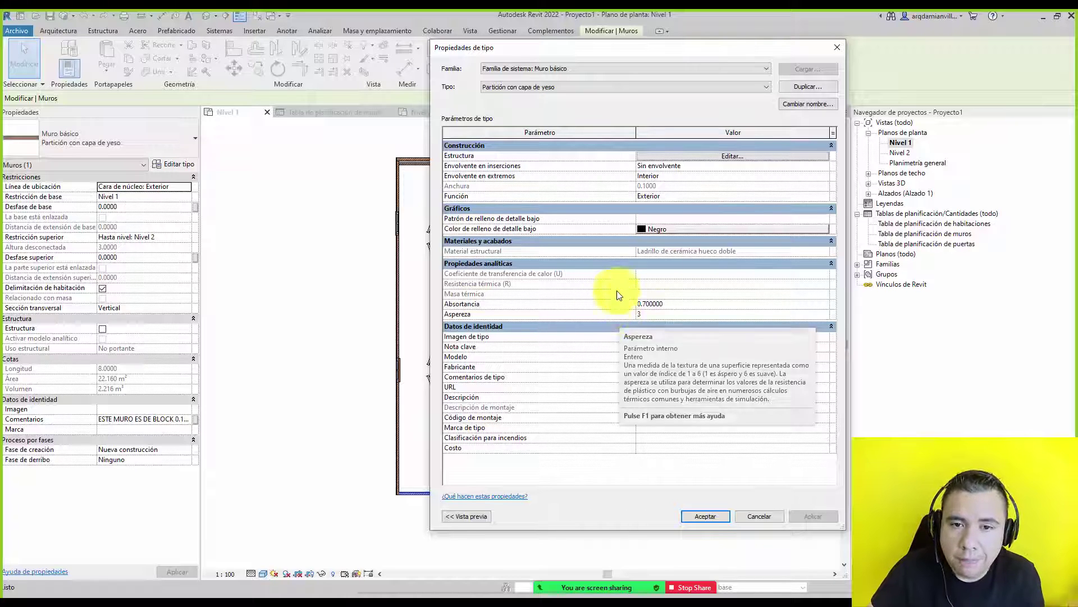
pyautogui.click(756, 511)
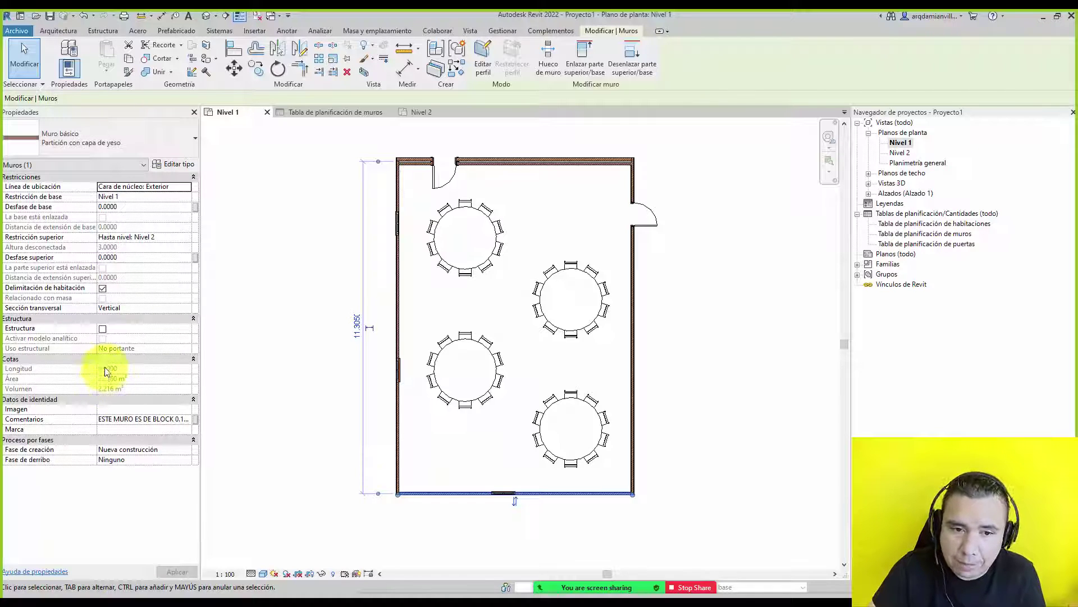
pyautogui.click(286, 274)
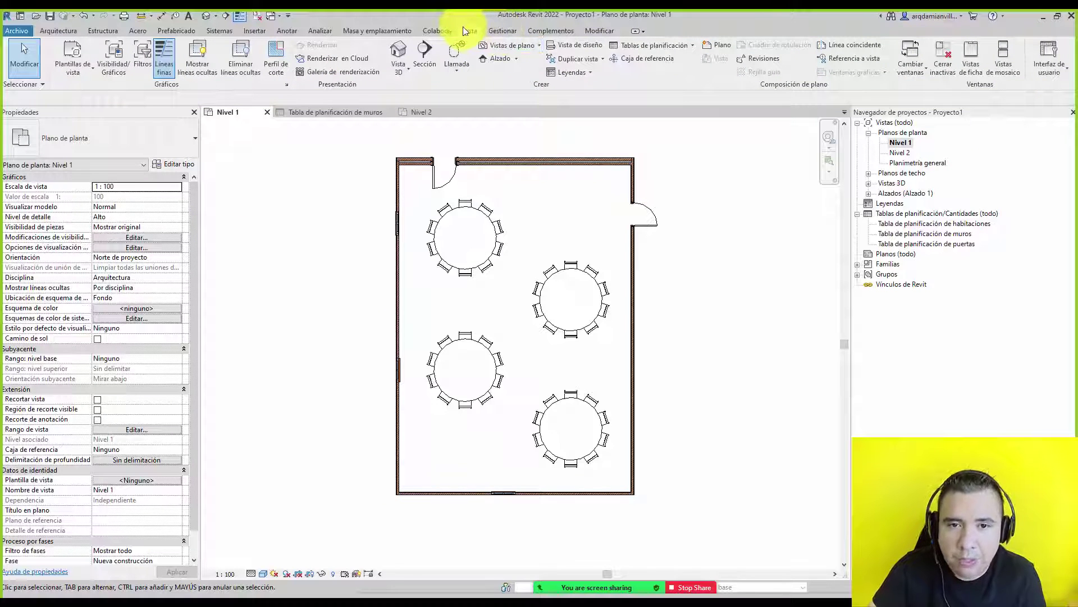
# Start a new schedule for the Puertas (doors) category
pyautogui.click(653, 45)
pyautogui.click(659, 61)
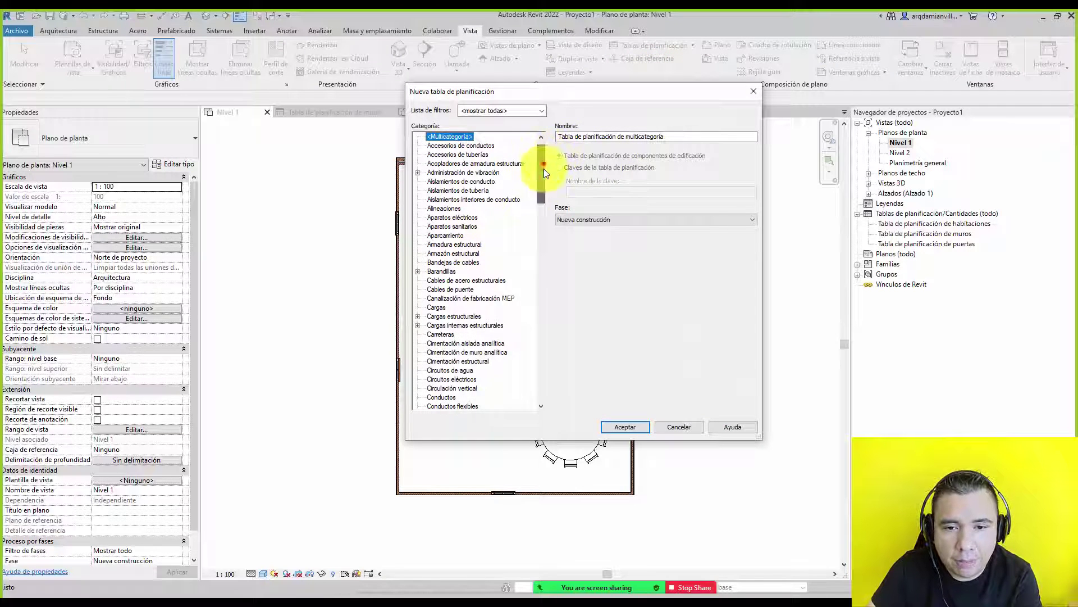
pyautogui.moveTo(543, 169); pyautogui.dragTo(542, 323)
pyautogui.click(444, 197)
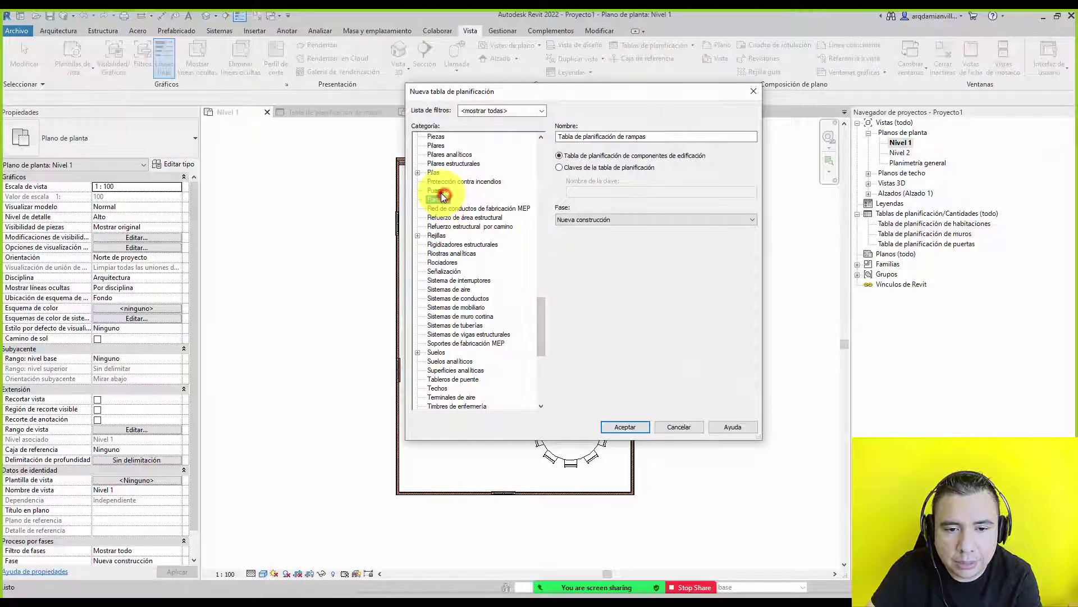
pyautogui.doubleClick(439, 191)
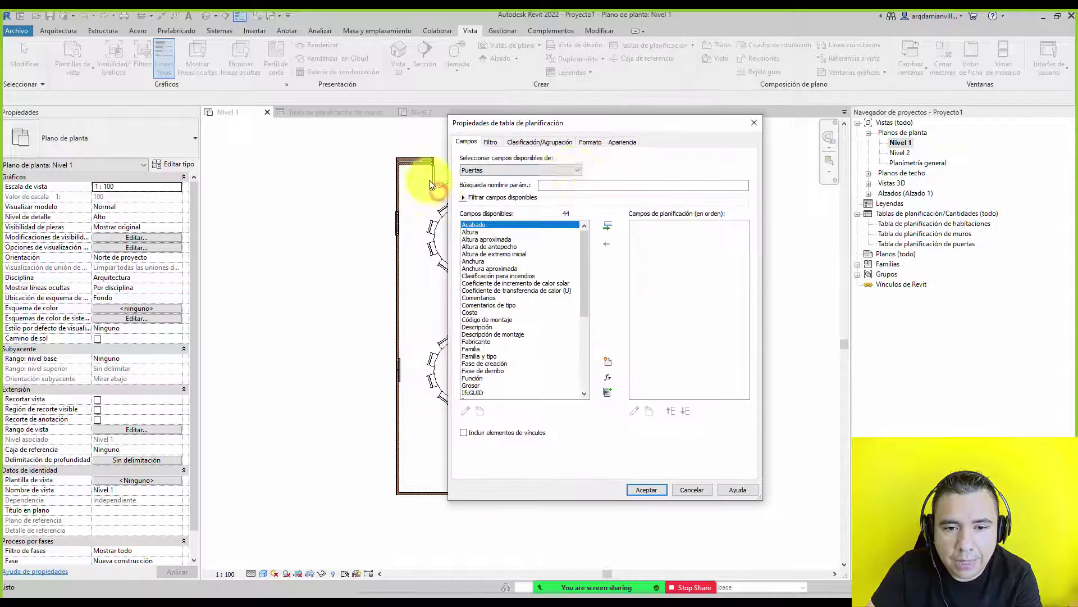
# Add the Altura, Anchura, Costo and Descripción fields to the door schedule
pyautogui.click(556, 232)
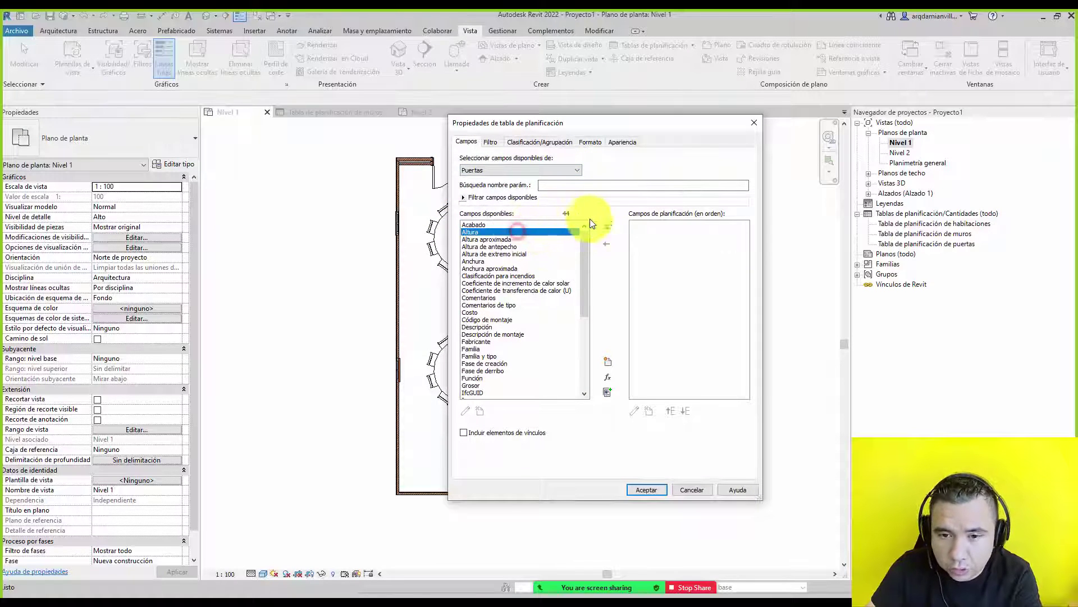
pyautogui.click(612, 226)
pyautogui.click(489, 254)
pyautogui.click(613, 226)
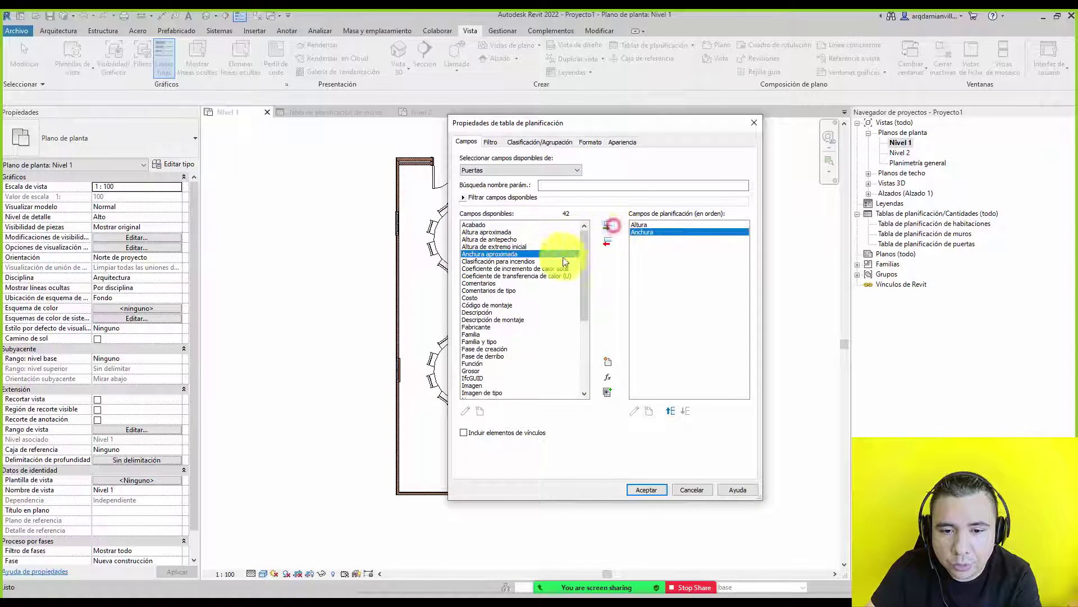
pyautogui.click(483, 298)
pyautogui.click(608, 226)
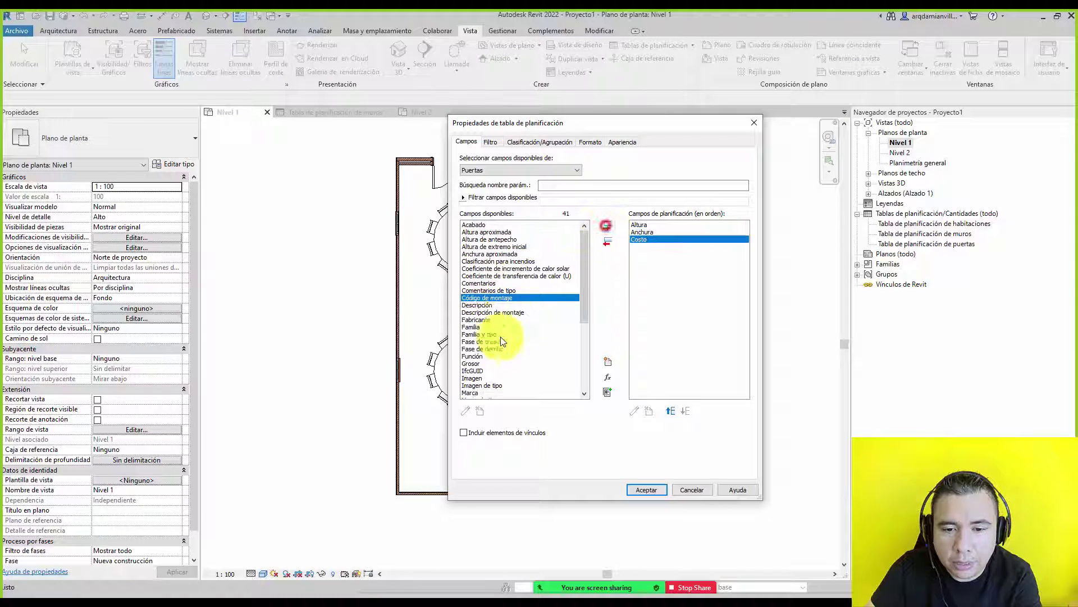
pyautogui.click(474, 305)
pyautogui.click(608, 226)
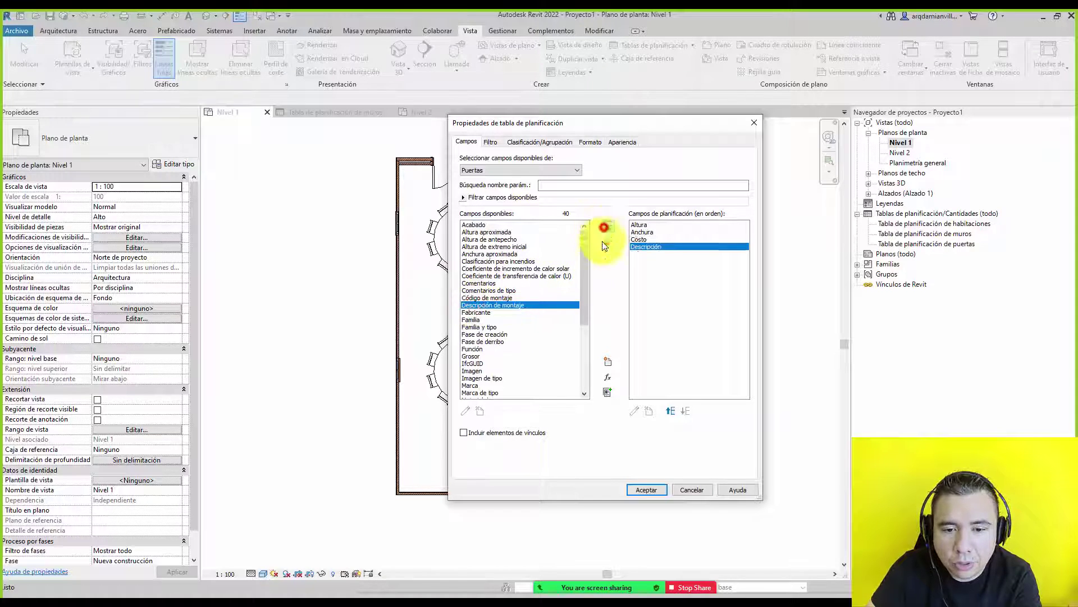
# Add the Fabricante and Tipo fields to the door schedule
pyautogui.scroll(-1, 503, 337)
pyautogui.scroll(-1, 503, 337)
pyautogui.click(483, 268)
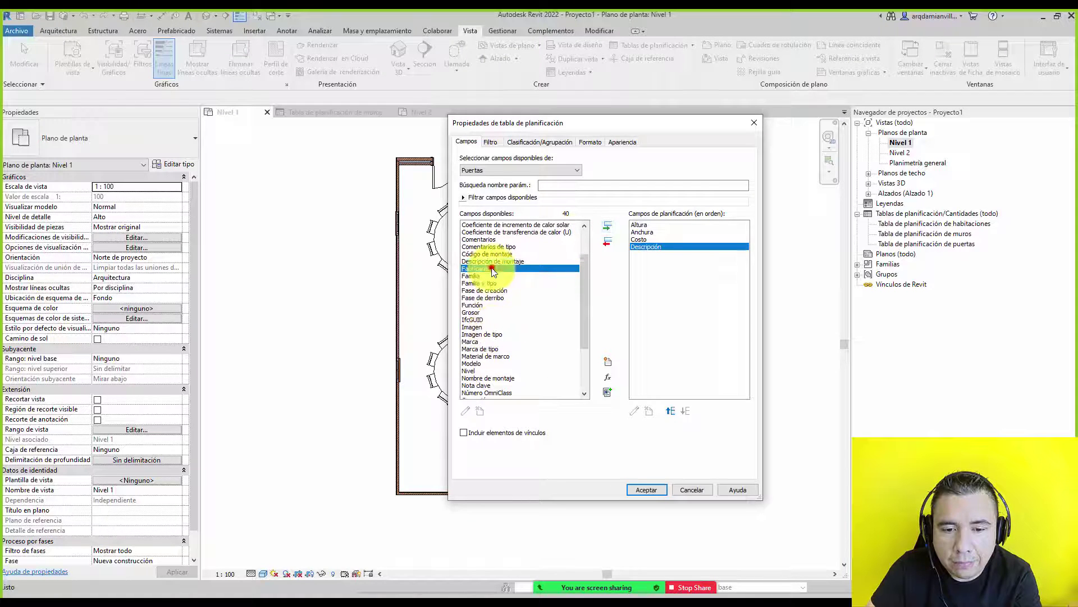
pyautogui.click(607, 227)
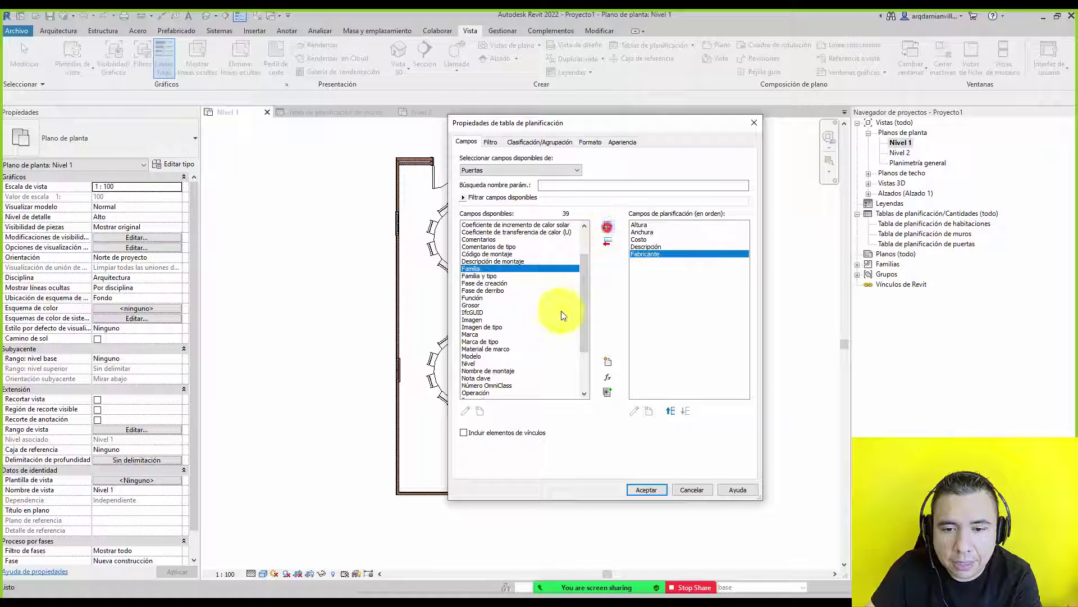
pyautogui.scroll(-2, 480, 360)
pyautogui.scroll(-1, 478, 354)
pyautogui.click(477, 349)
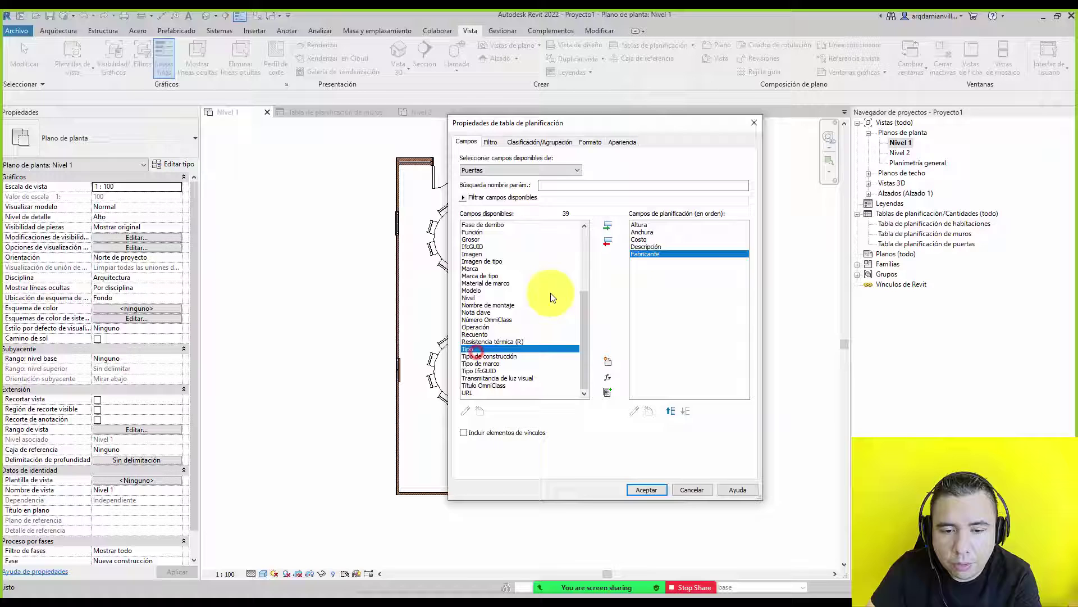
pyautogui.click(606, 229)
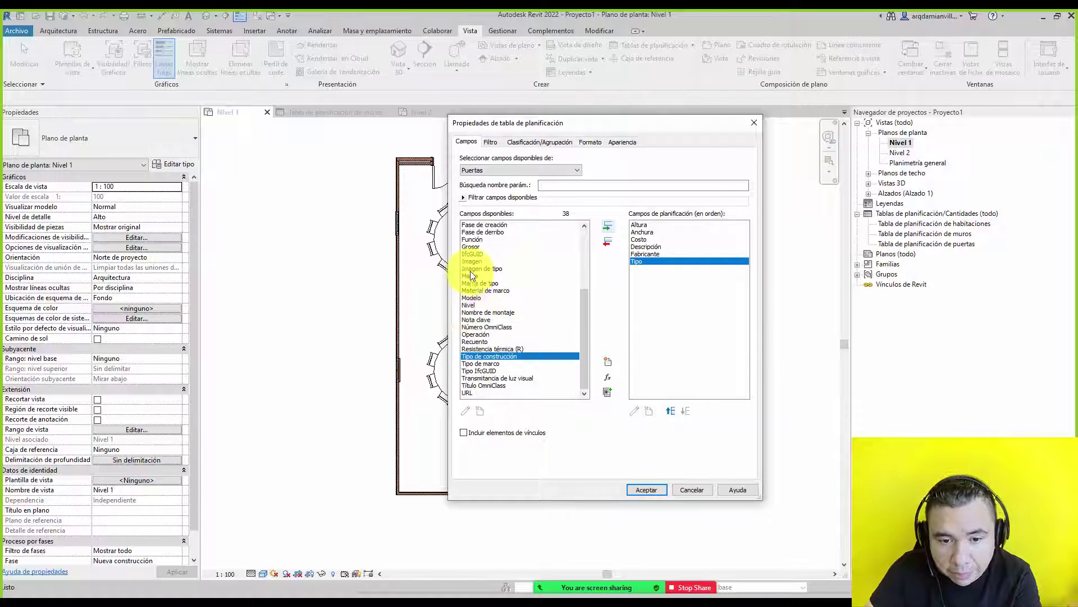
# Move Tipo to the first column and create the door schedule
pyautogui.click(484, 291)
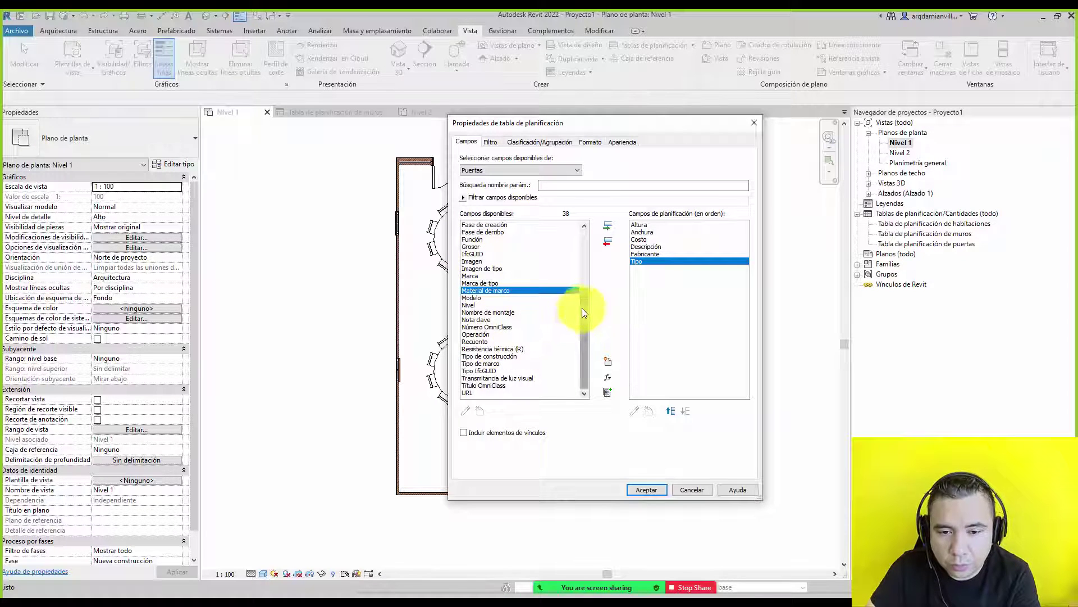
pyautogui.moveTo(583, 308); pyautogui.dragTo(588, 236)
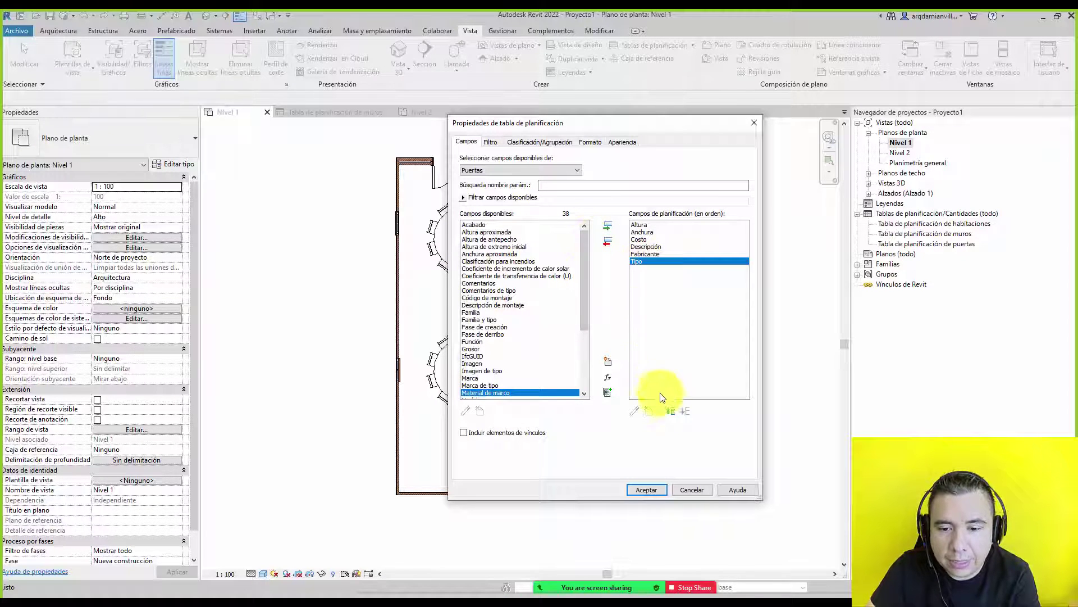
pyautogui.click(672, 413)
pyautogui.click(671, 413)
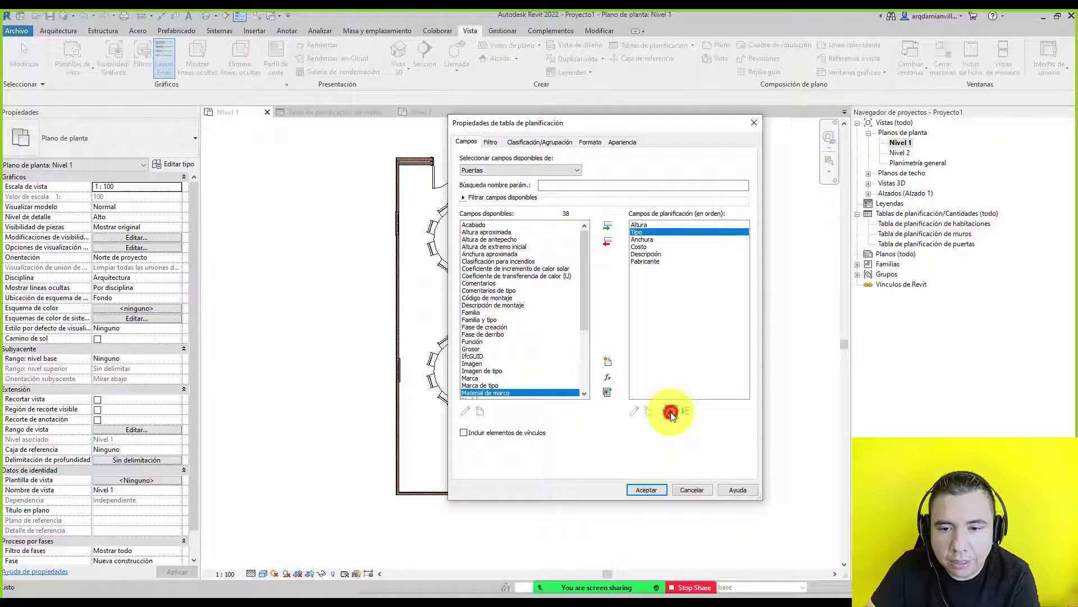
pyautogui.click(647, 490)
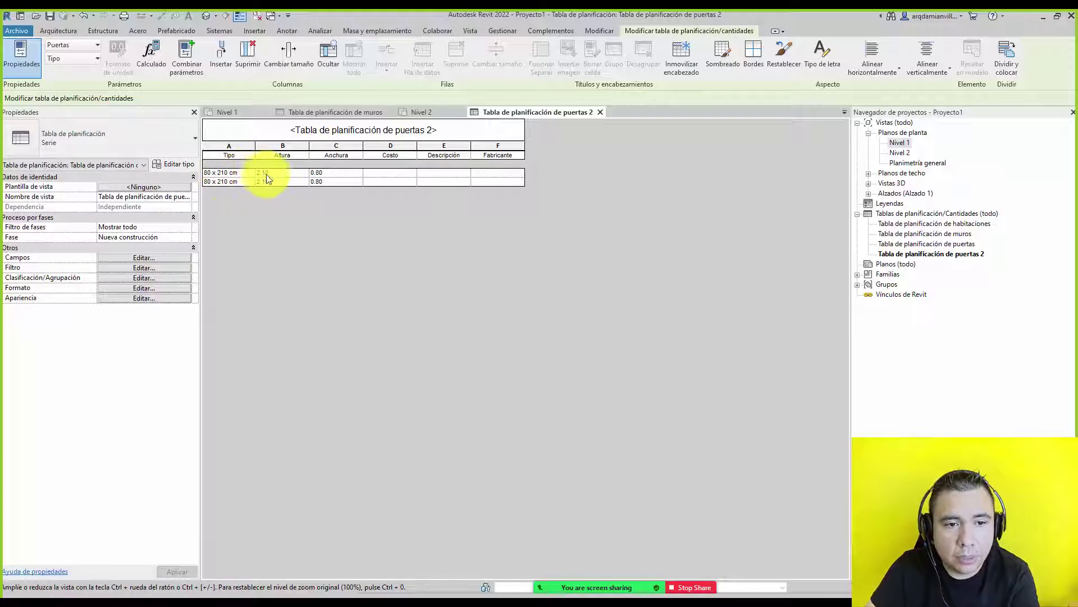
# Set the 80 x 210 cm door's cost to 800
pyautogui.click(389, 173)
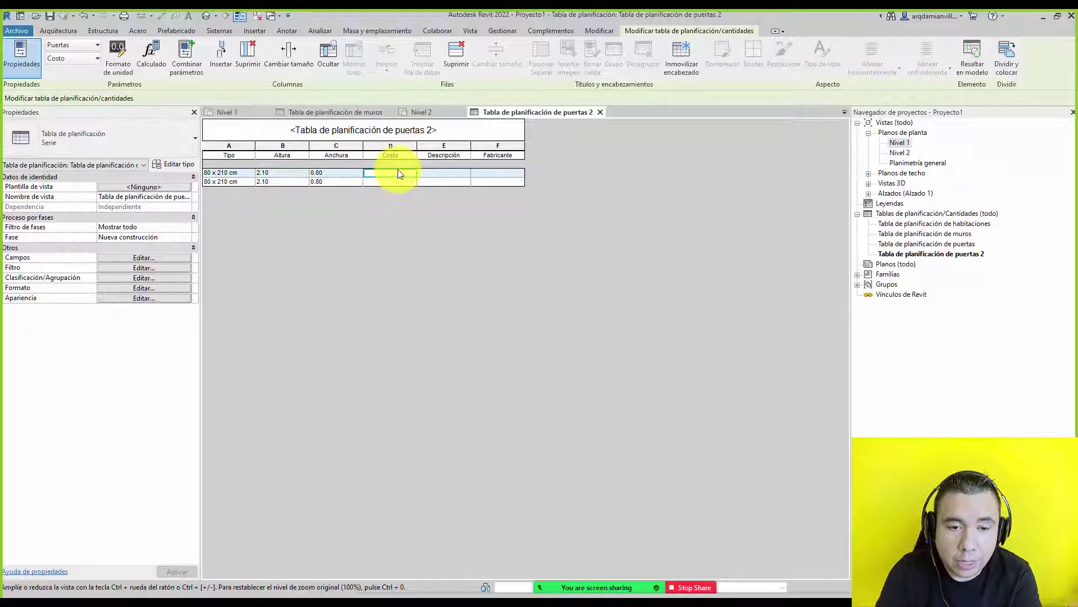
pyautogui.write('800')
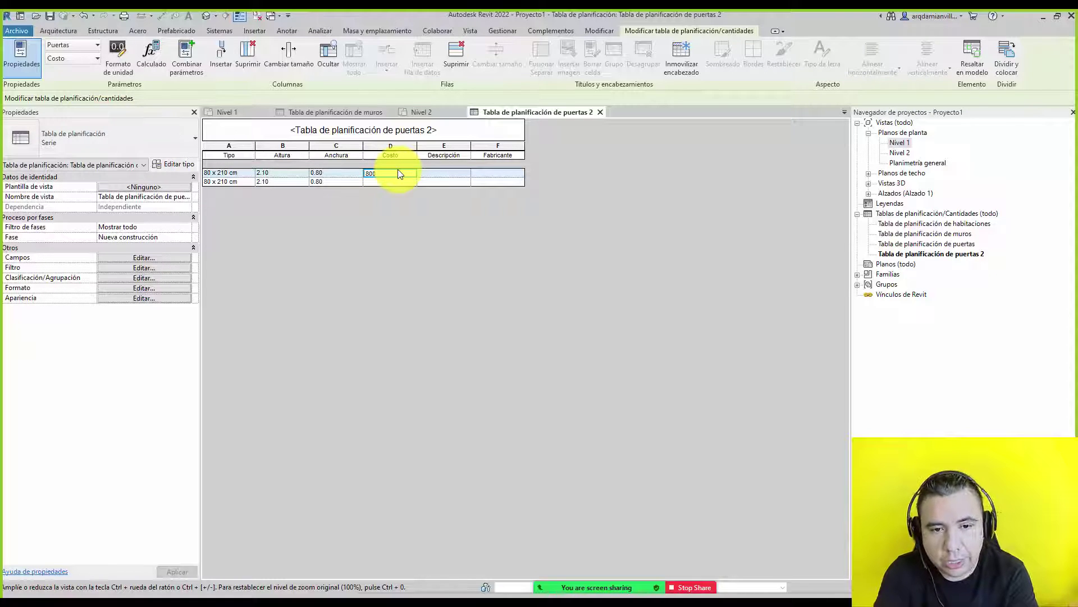
pyautogui.press('Return')
pyautogui.press('Return')
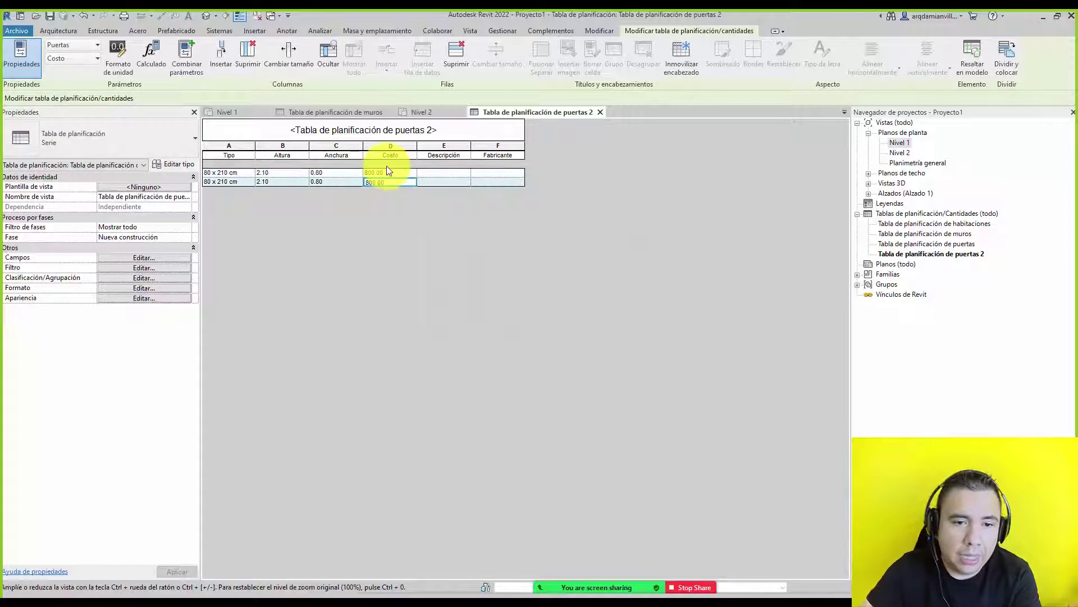
# Change the second door to type 90 x 210 cm with a cost of 1000
pyautogui.click(246, 181)
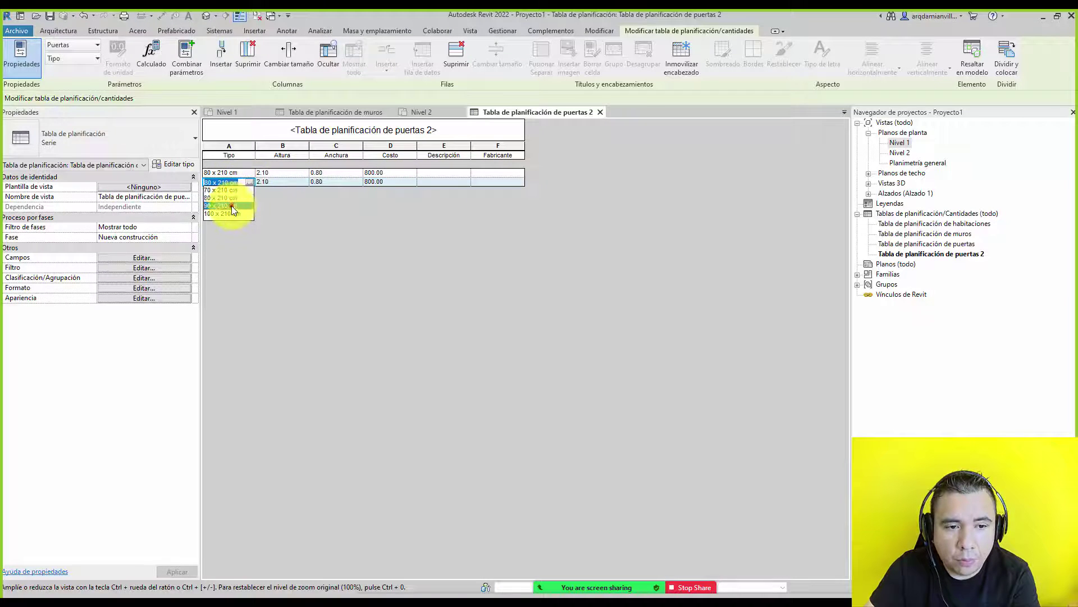
pyautogui.click(231, 206)
pyautogui.click(394, 183)
pyautogui.write('1000')
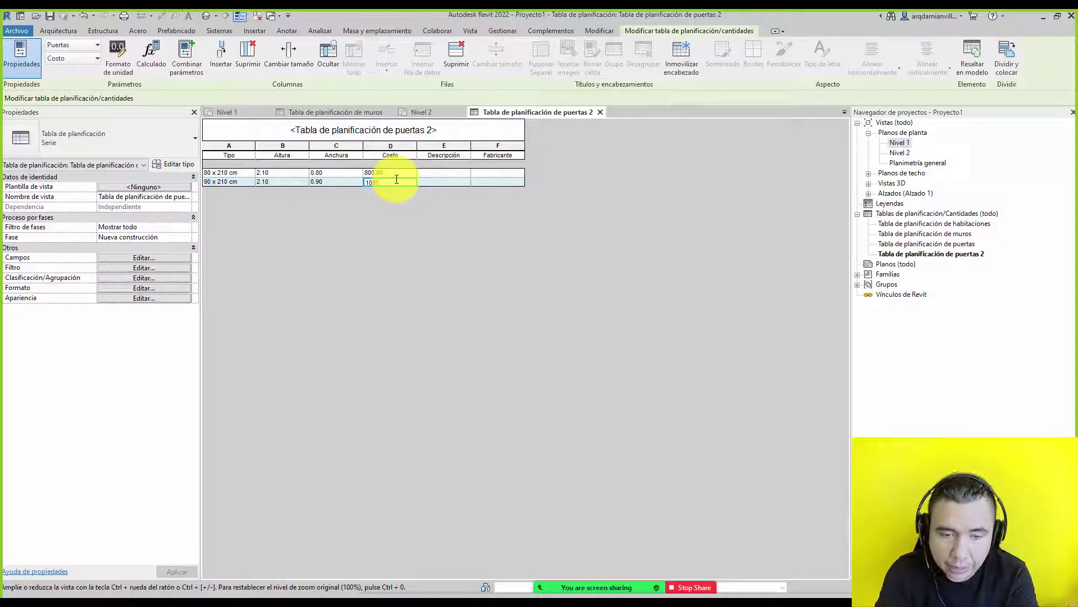
pyautogui.press('Return')
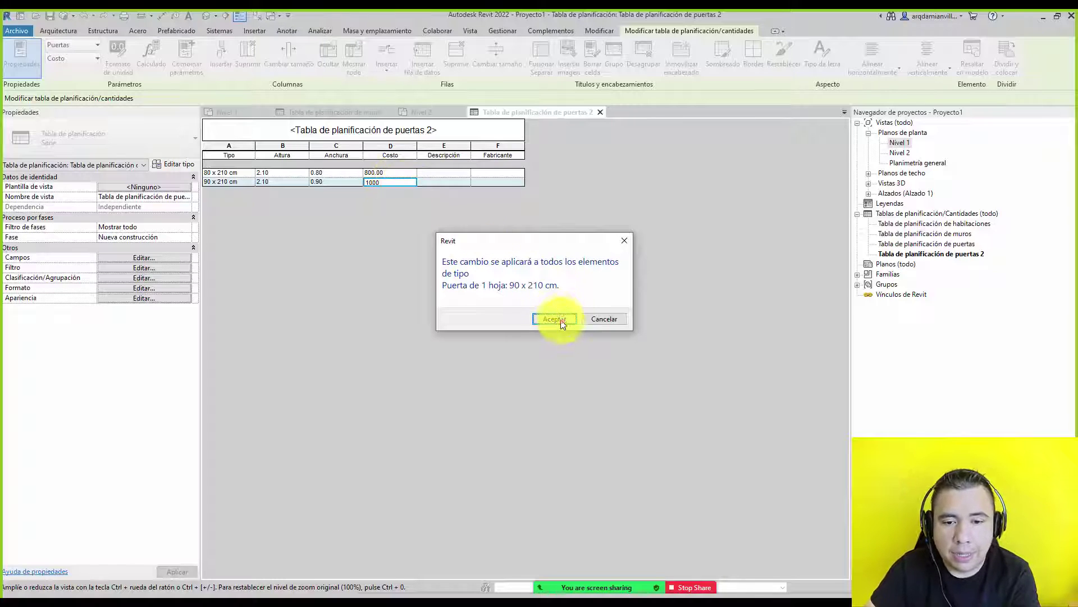
# Apply the 1000 cost to the whole type and set the first door's manufacturer to GUAJARDO
pyautogui.click(561, 320)
pyautogui.click(495, 172)
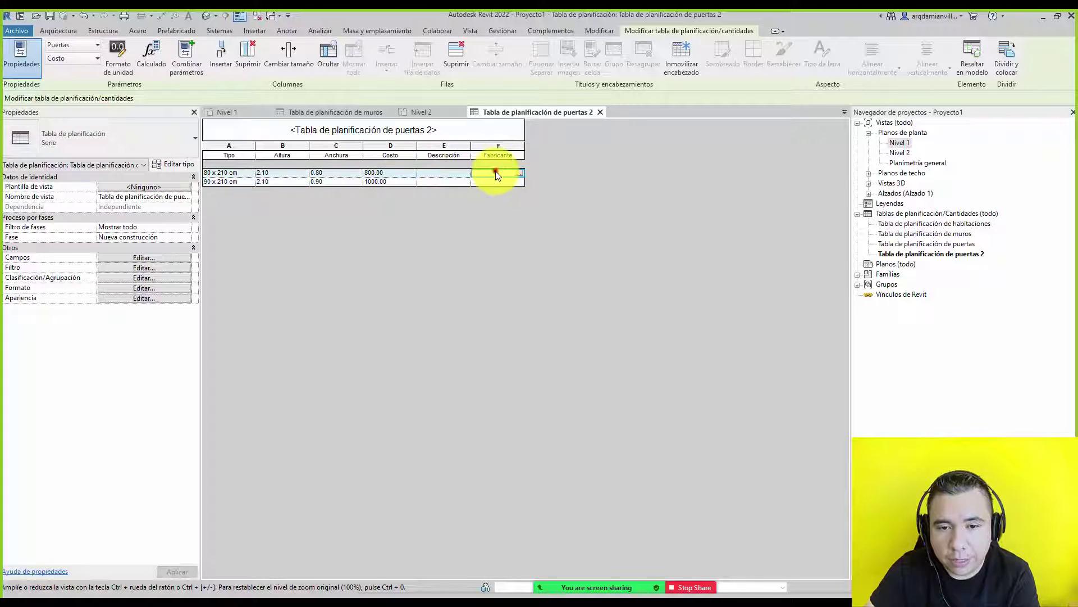
pyautogui.write('GUAJARDO')
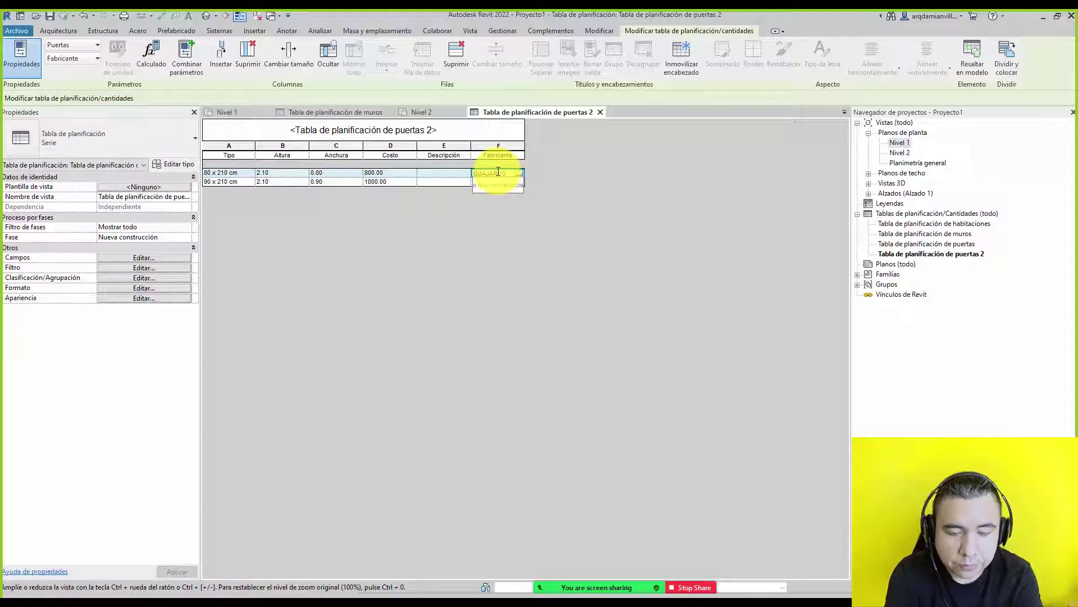
pyautogui.press('Return')
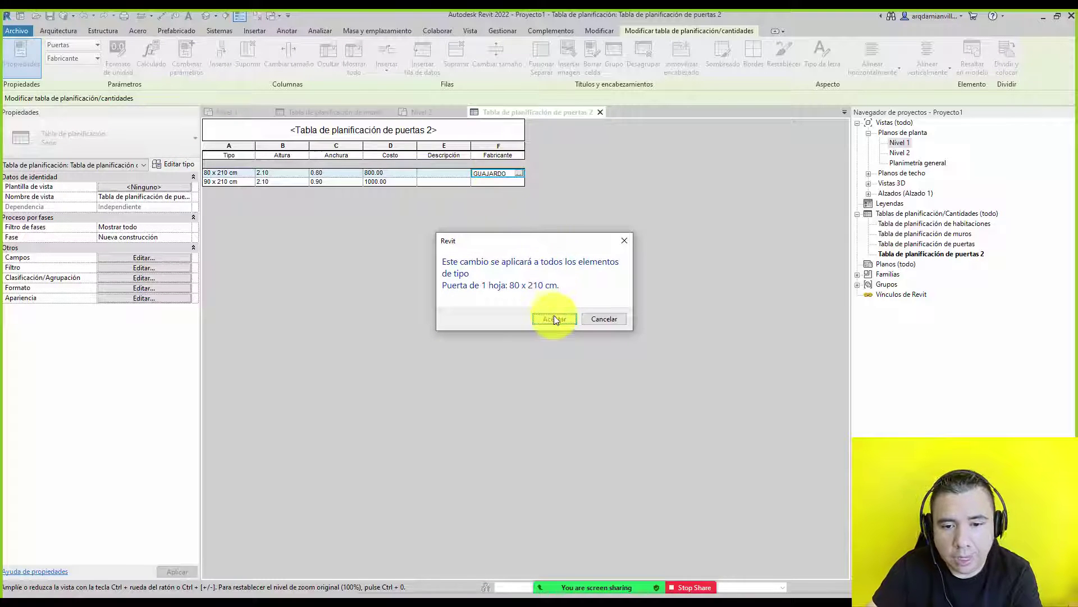
pyautogui.click(554, 316)
# Set the second door type's manufacturer to GUAJARDO and open the schedule's field settings
pyautogui.click(484, 182)
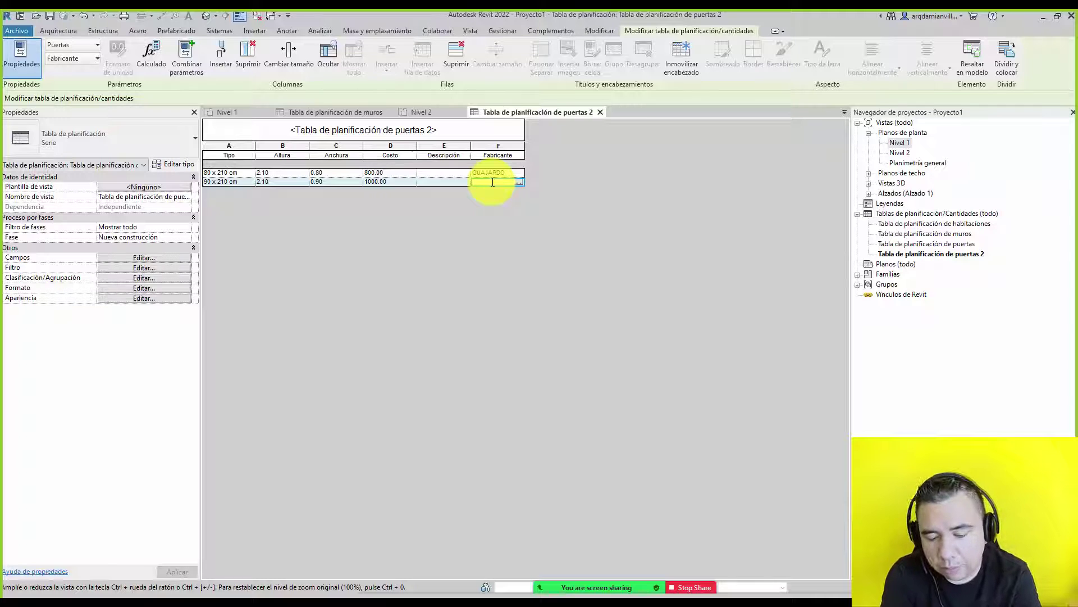
pyautogui.write('GUAJARDO')
pyautogui.press('Return')
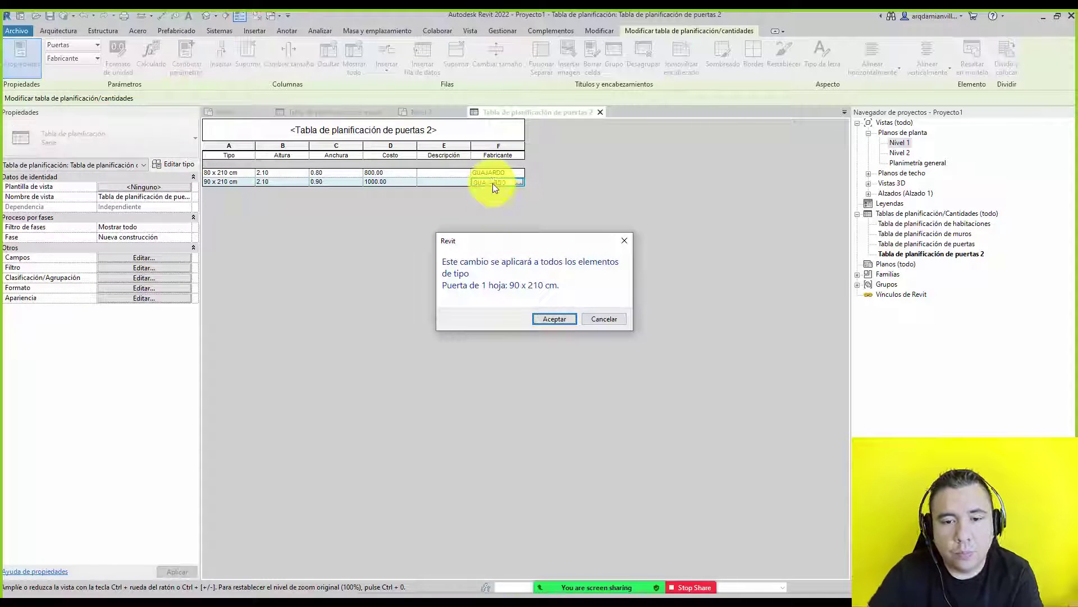
pyautogui.click(544, 319)
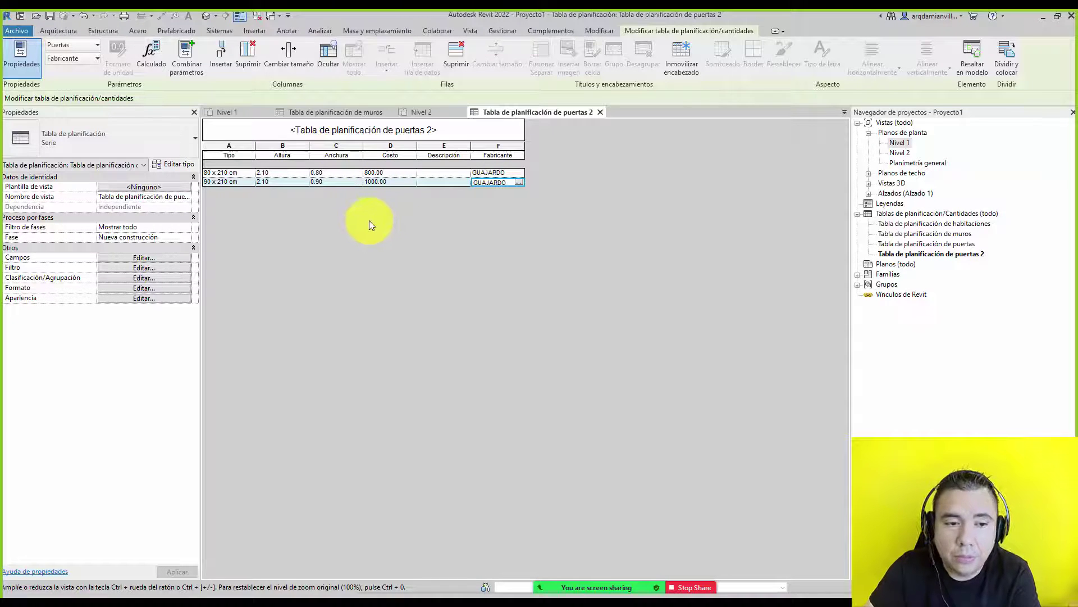
pyautogui.click(171, 257)
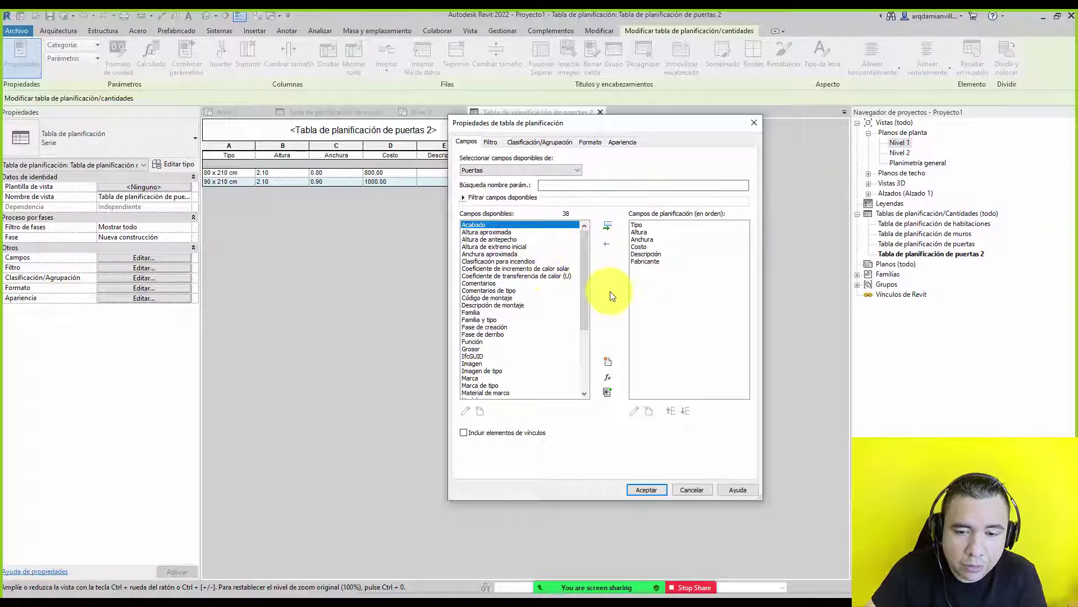
# Reopen schedule properties and browse Filtro, Clasificación/Agrupación, Formato, Apariencia, ending on Filtro
pyautogui.click(691, 490)
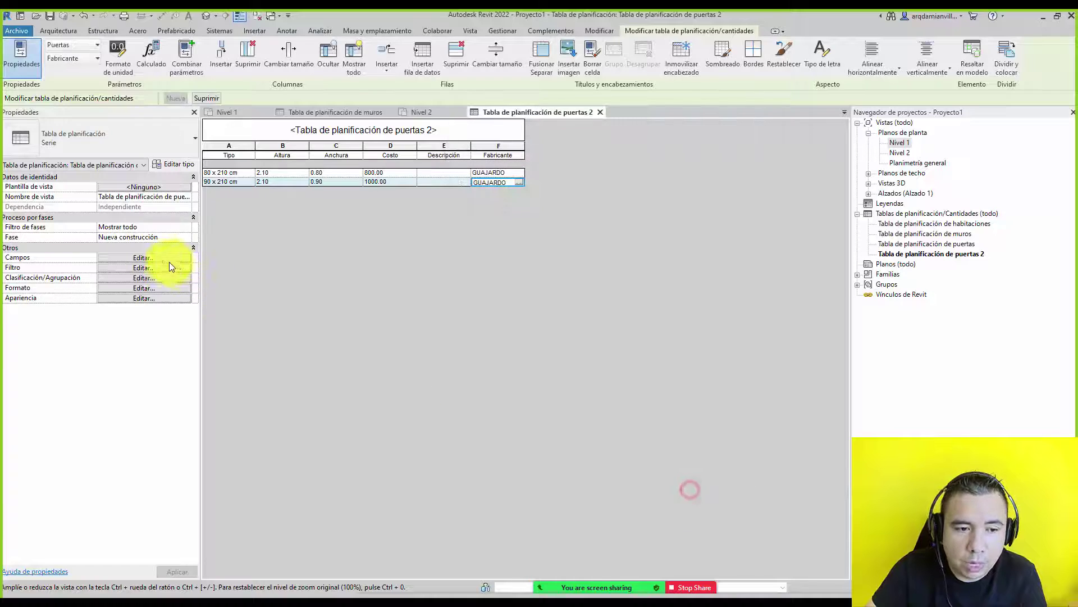
pyautogui.click(152, 257)
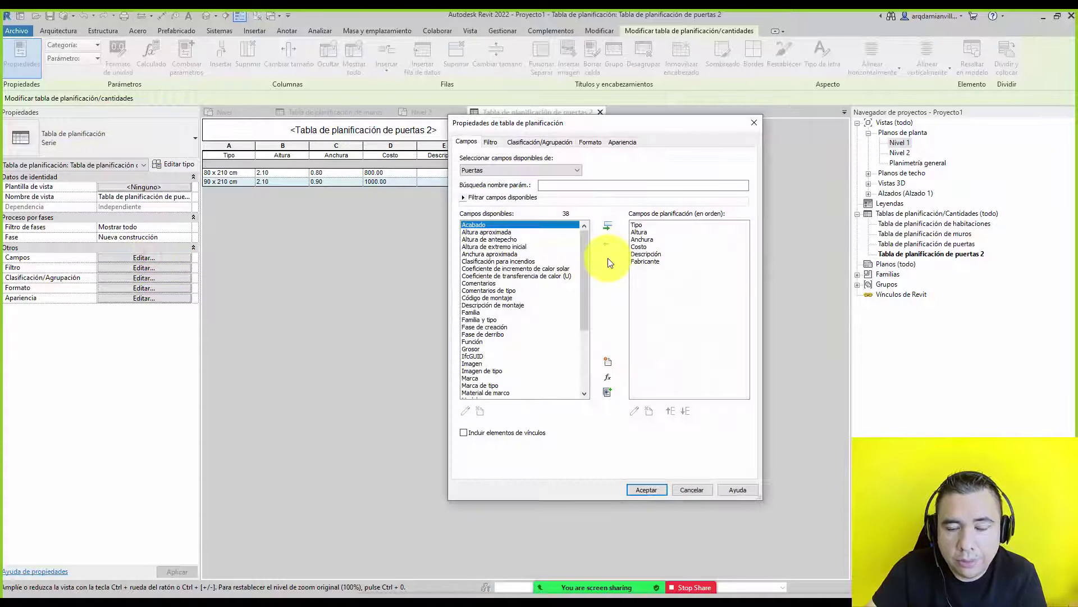
pyautogui.click(493, 143)
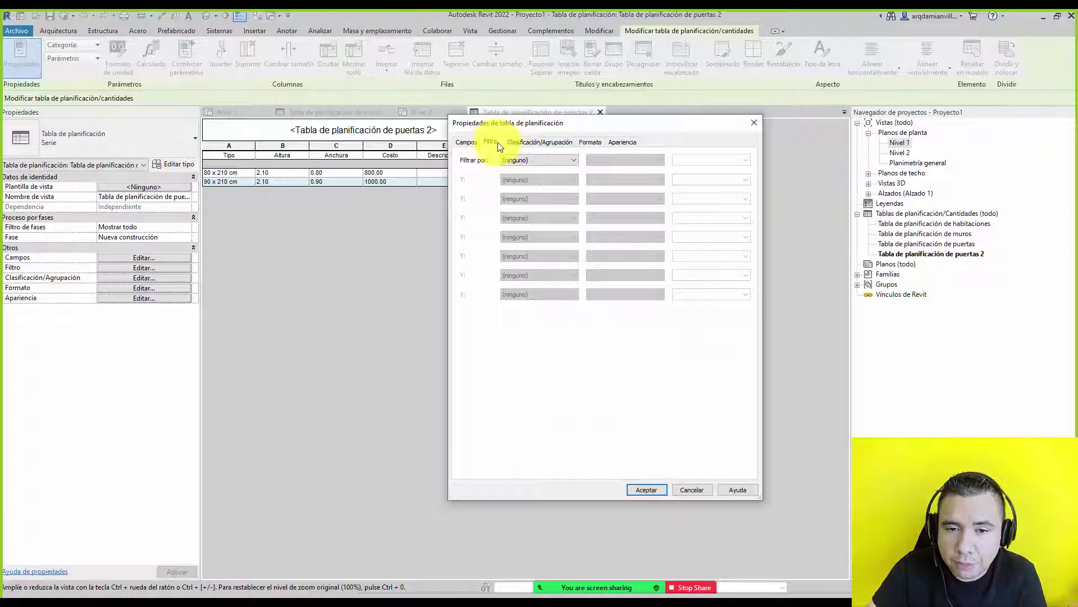
pyautogui.click(541, 145)
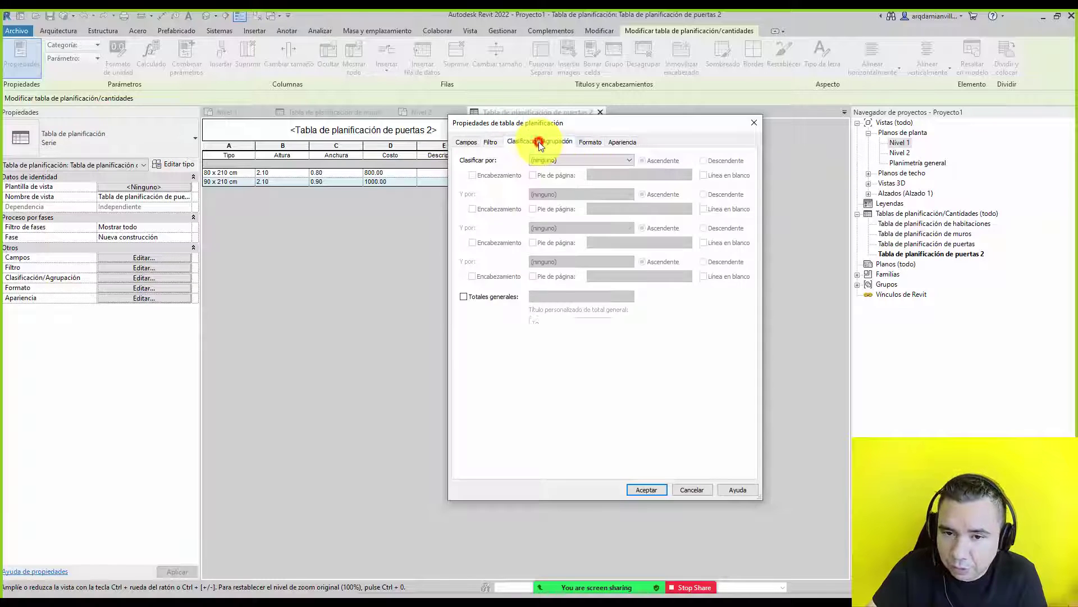
pyautogui.click(587, 143)
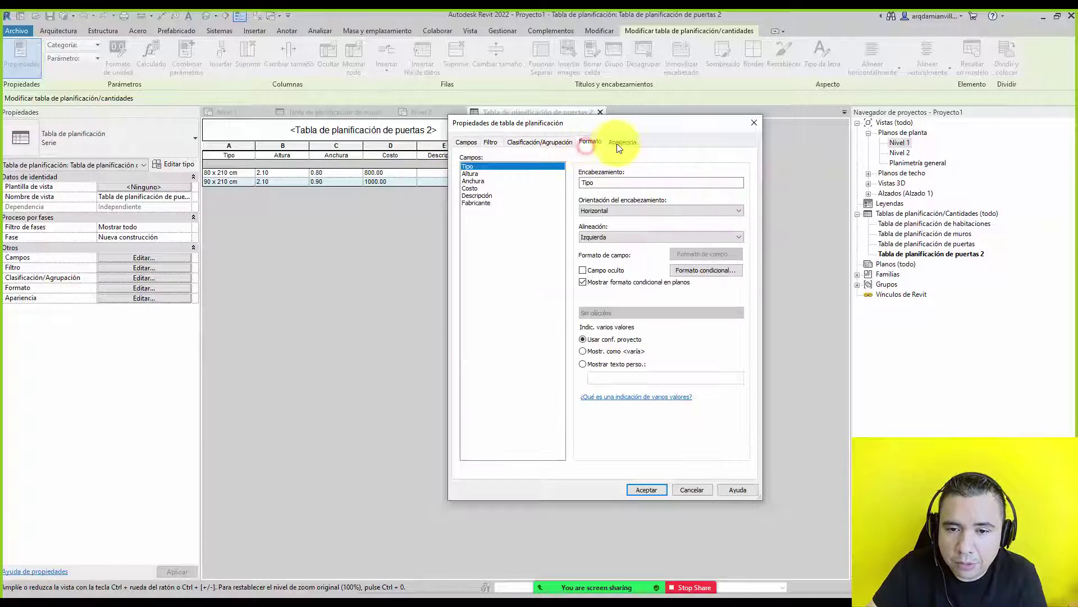
pyautogui.click(622, 144)
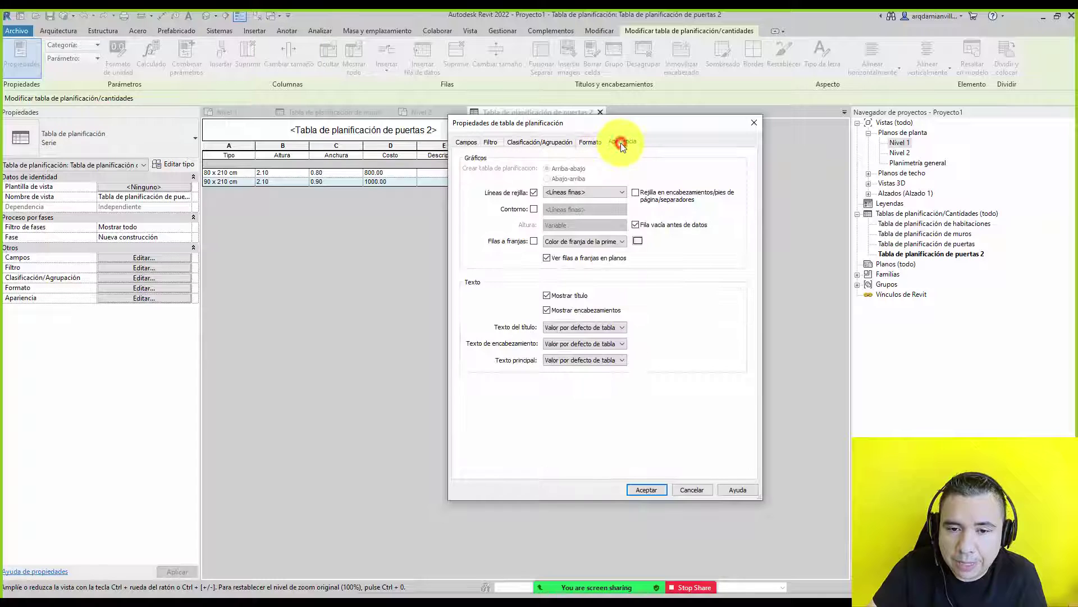
pyautogui.click(493, 143)
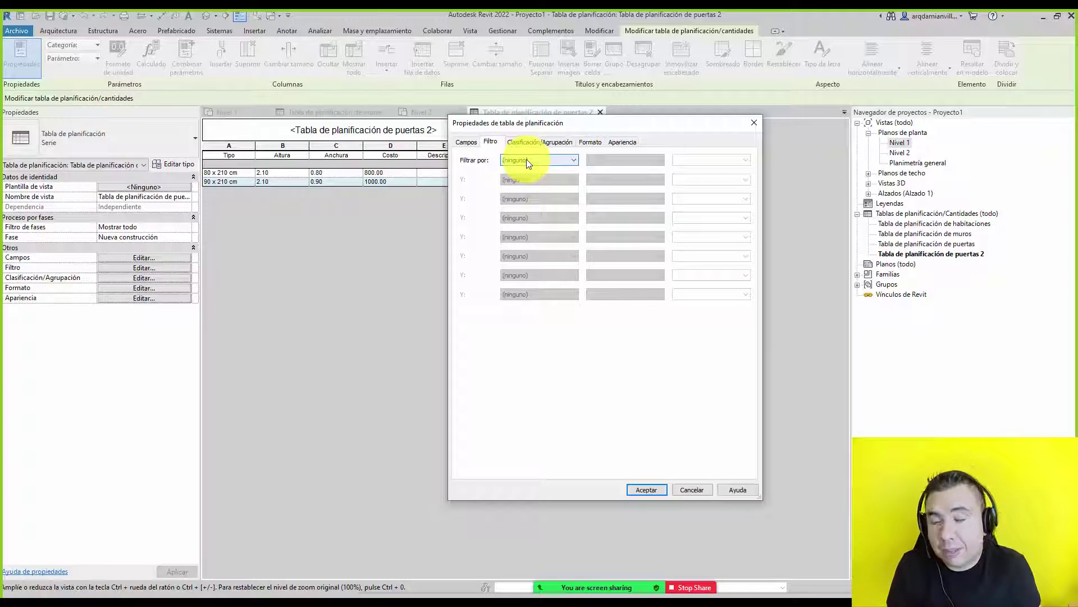
# Filter the door schedule to Tipo equal to 80 x 210 cm, then return to Nivel 1
pyautogui.click(527, 160)
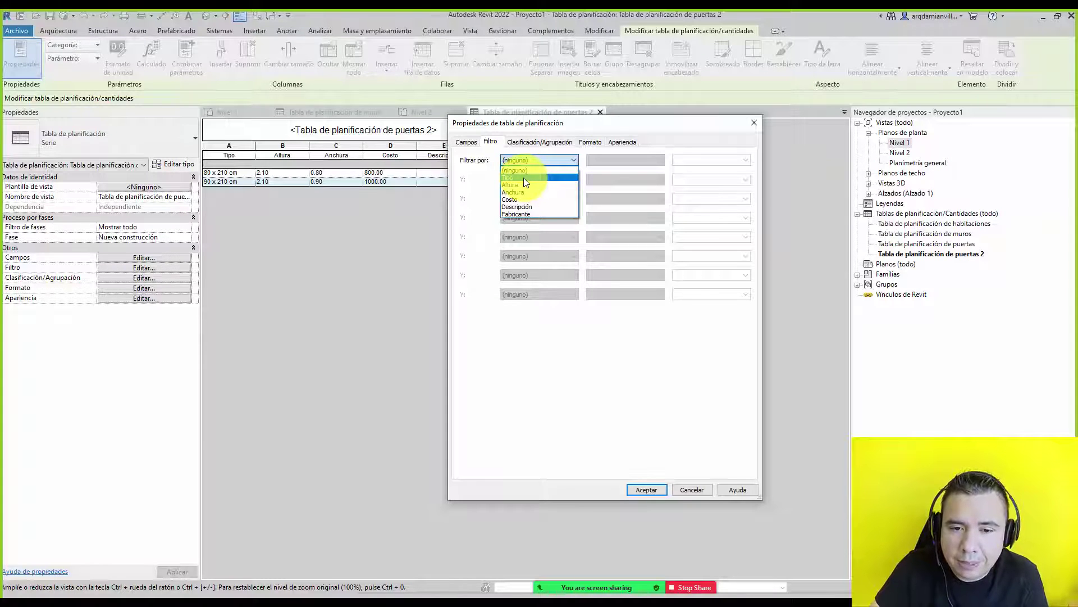
pyautogui.click(523, 178)
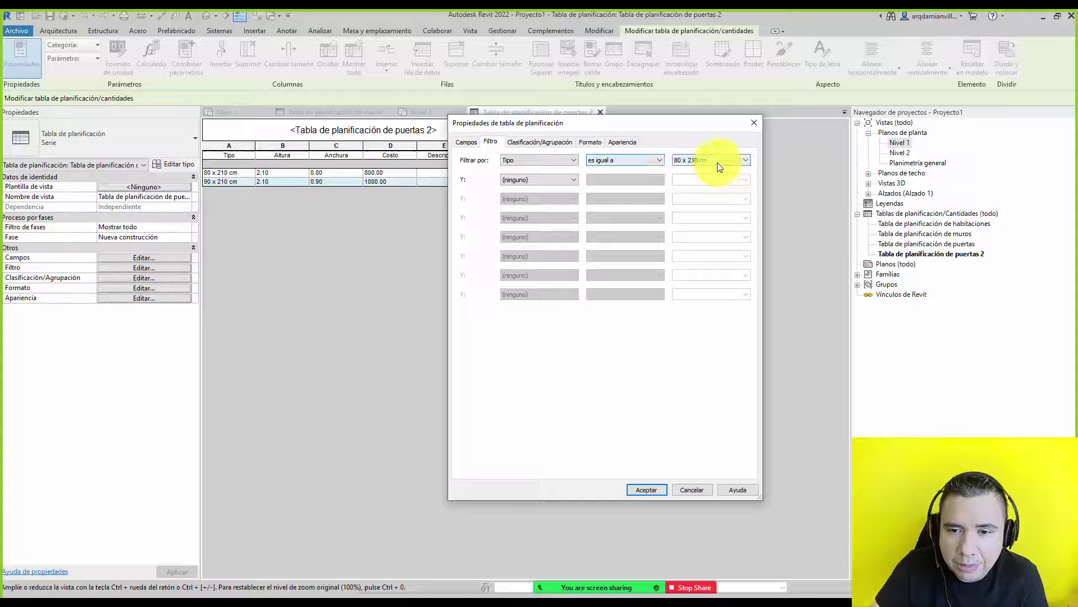
pyautogui.click(647, 490)
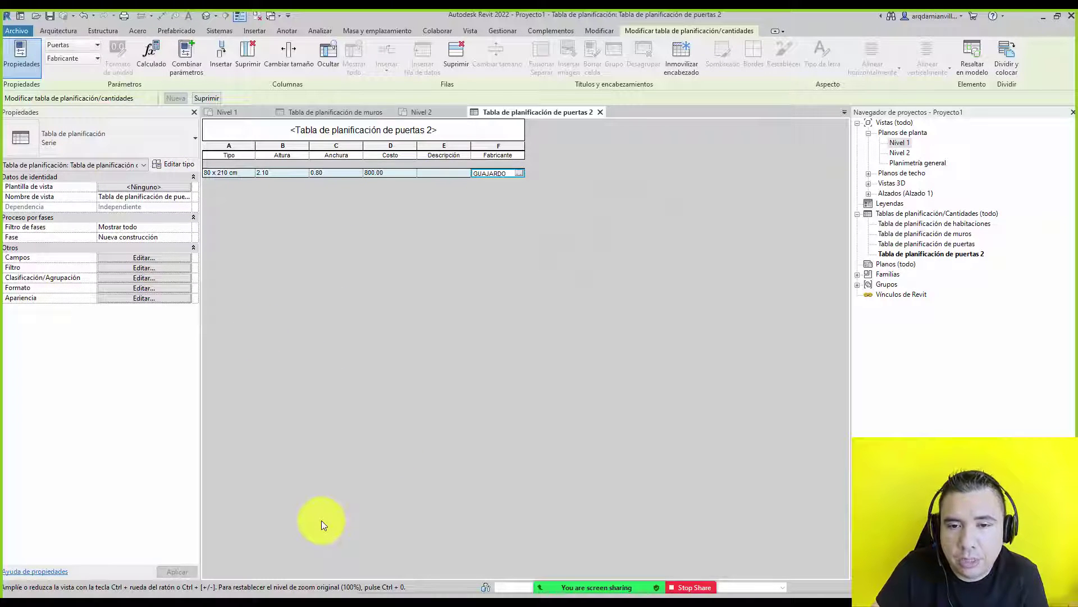
pyautogui.doubleClick(899, 142)
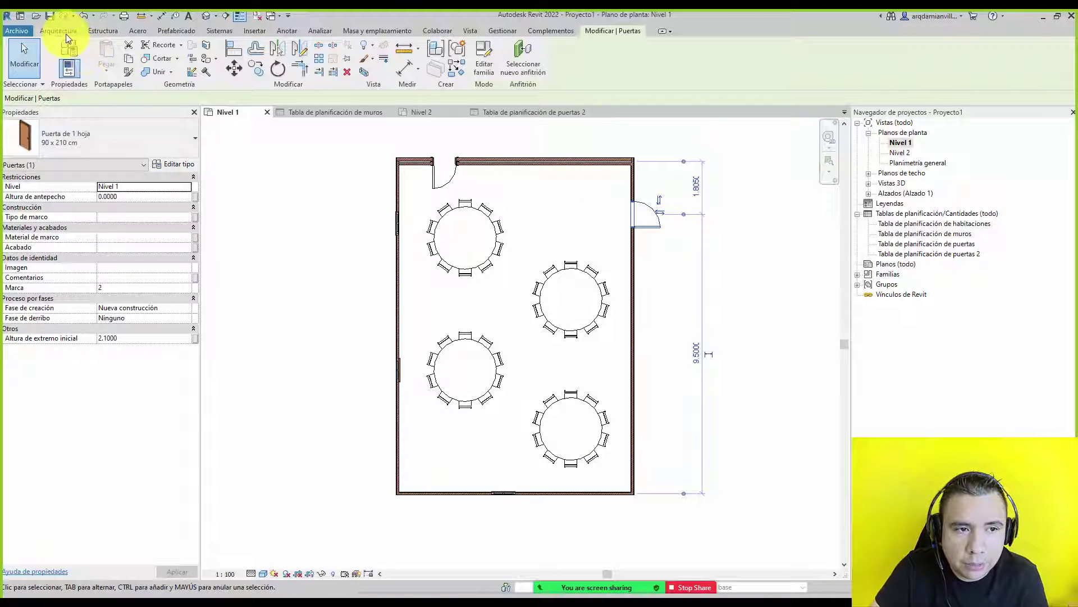
# Place 80 x 210 cm doors in the Nivel 1 walls and return to doors schedule 2
pyautogui.click(66, 34)
pyautogui.click(87, 54)
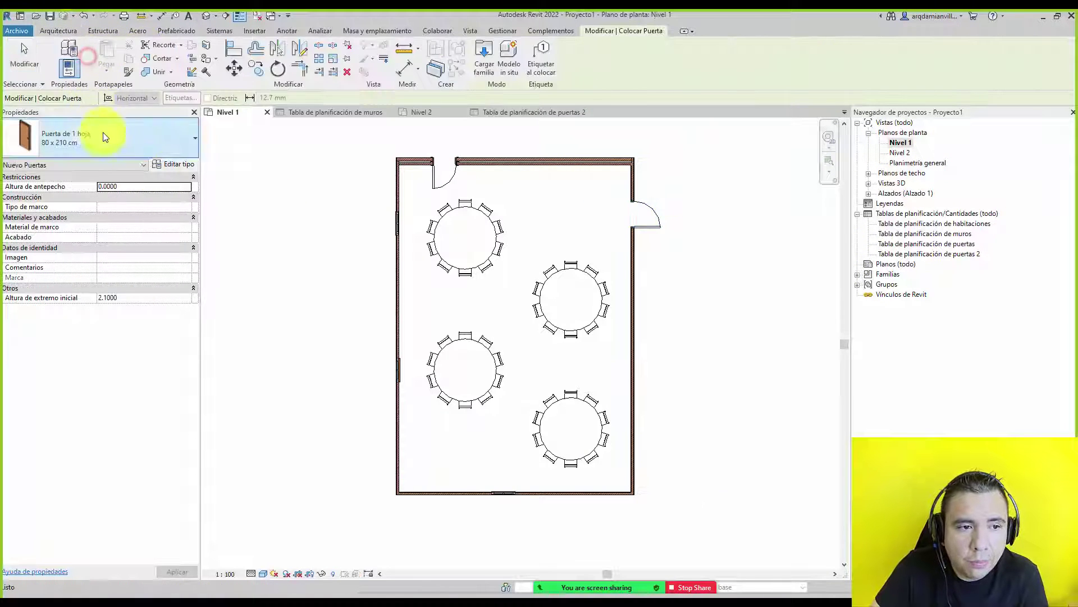
pyautogui.click(397, 442)
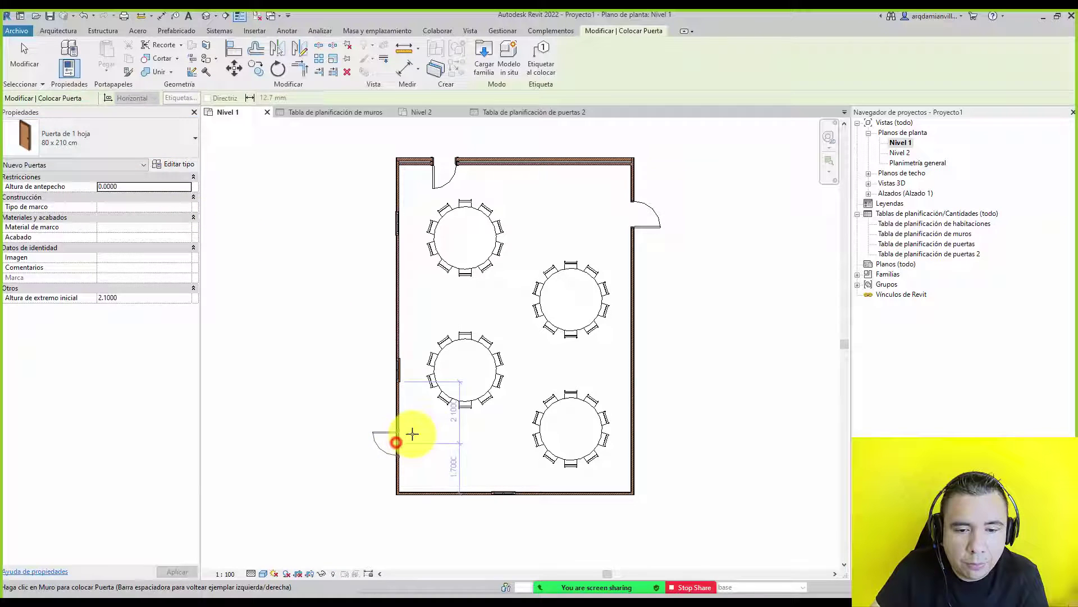
pyautogui.click(632, 341)
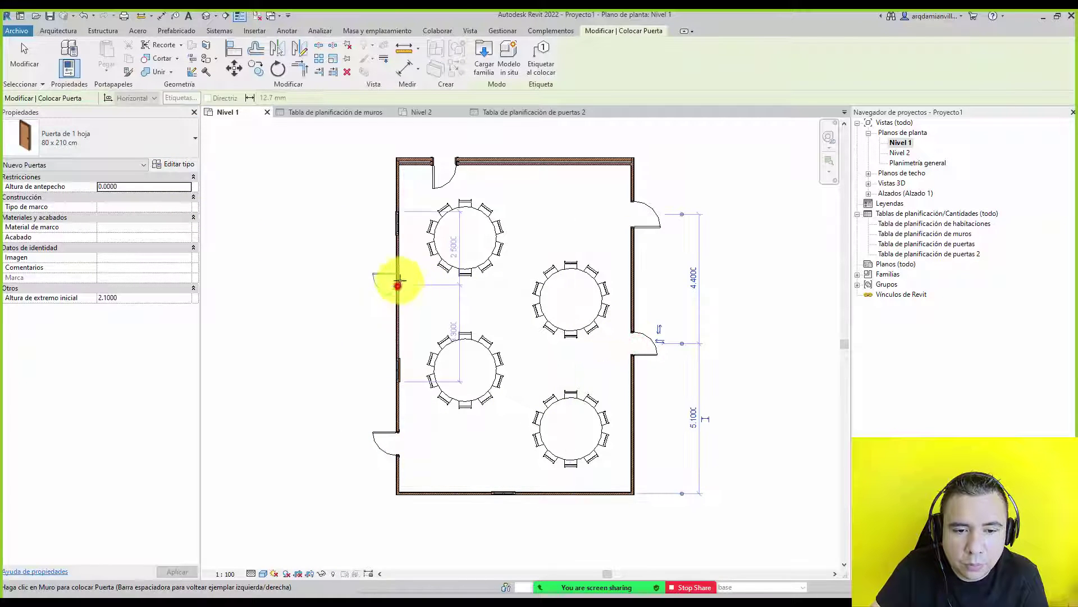
pyautogui.click(398, 283)
pyautogui.click(588, 162)
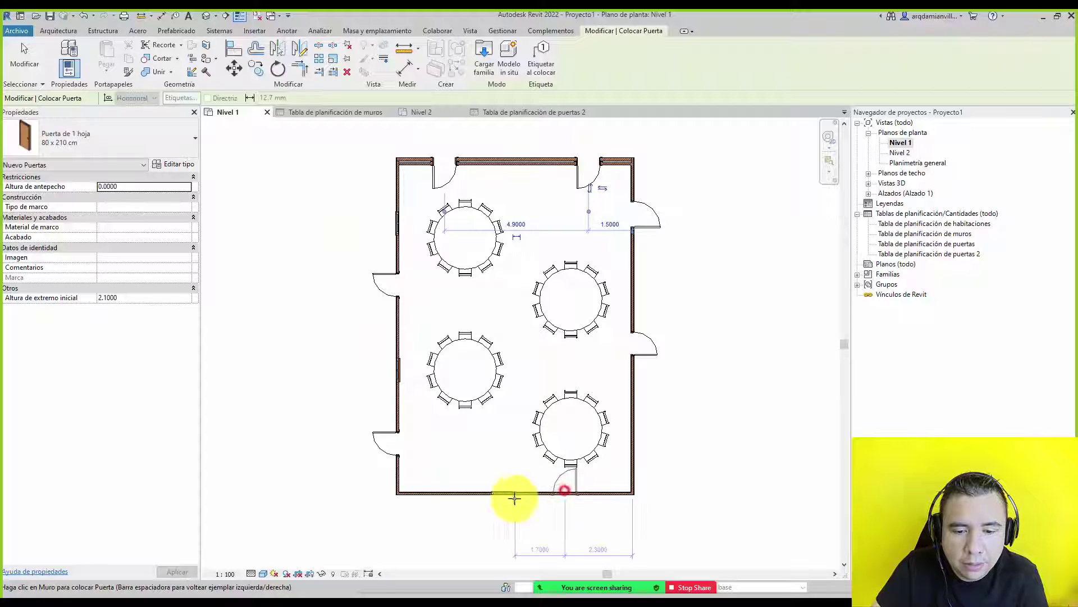
pyautogui.click(456, 492)
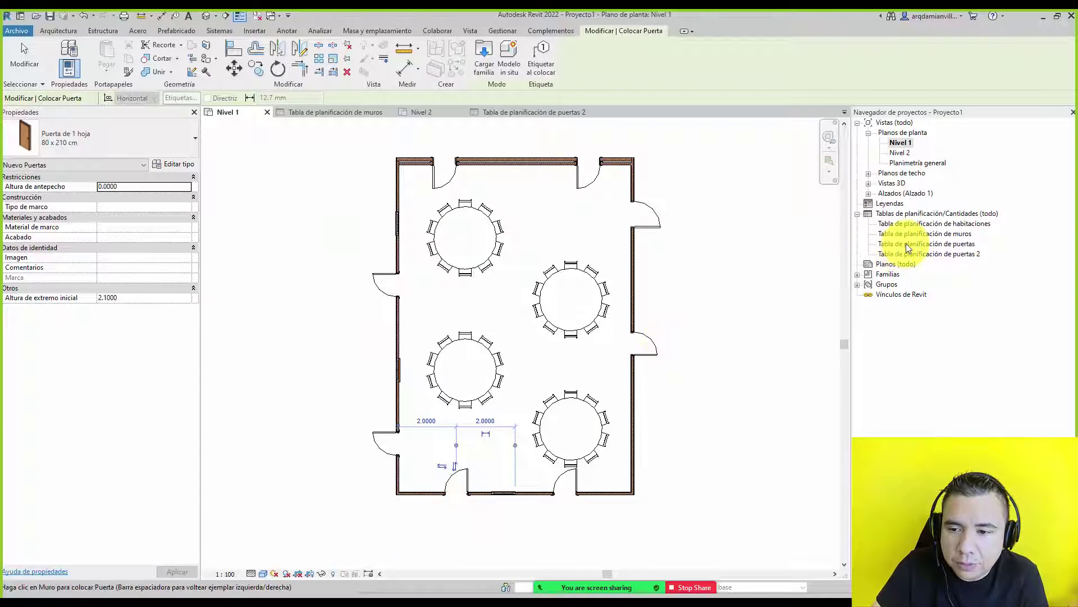
pyautogui.doubleClick(927, 254)
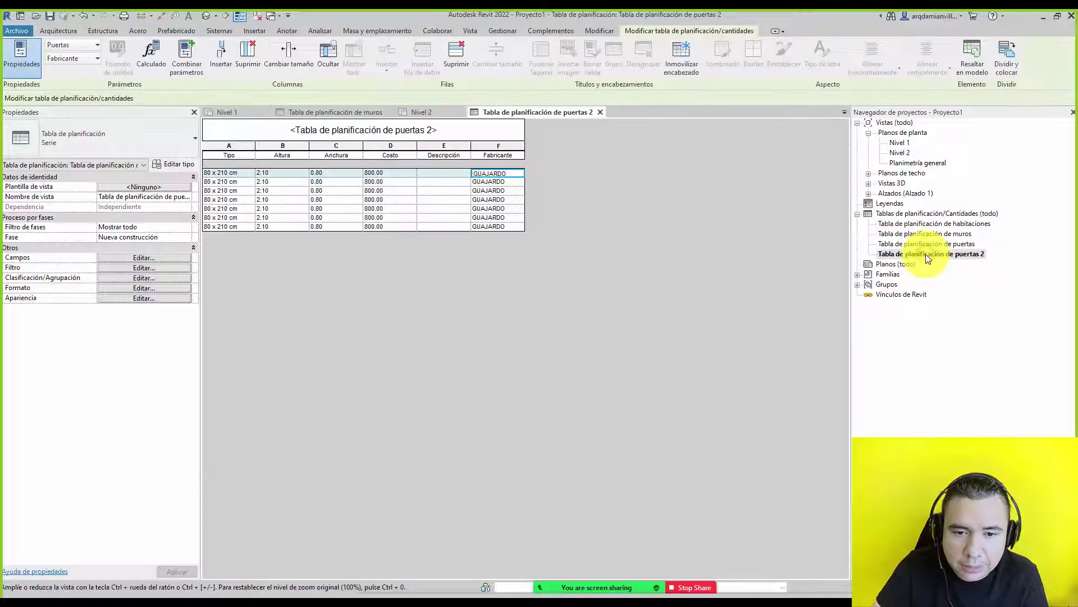
# Make the last door 100 x 210 cm and set the schedule filter to (ninguno)
pyautogui.click(240, 228)
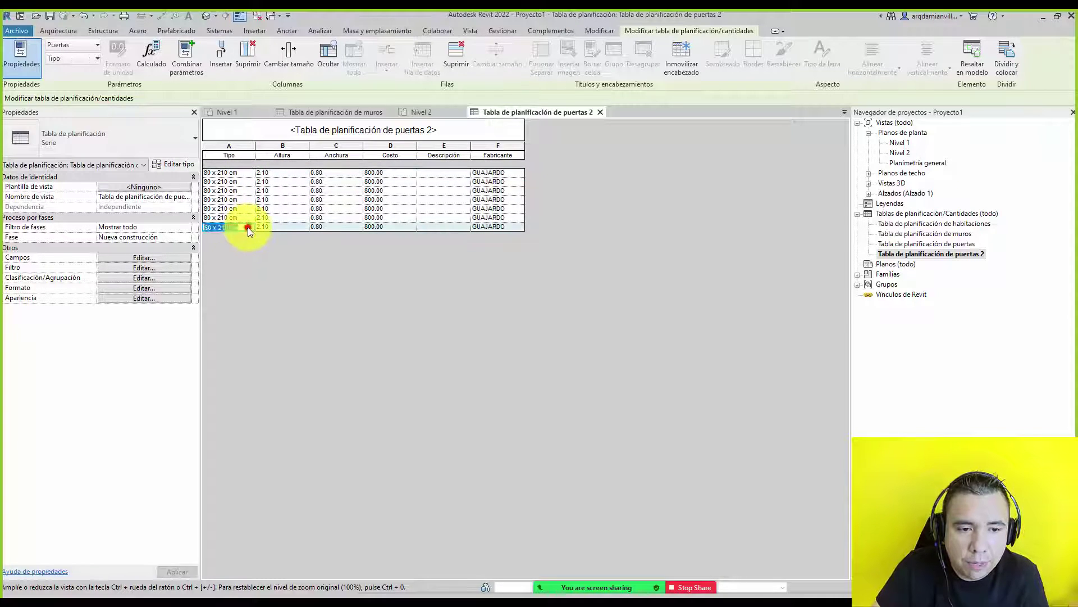
pyautogui.click(247, 227)
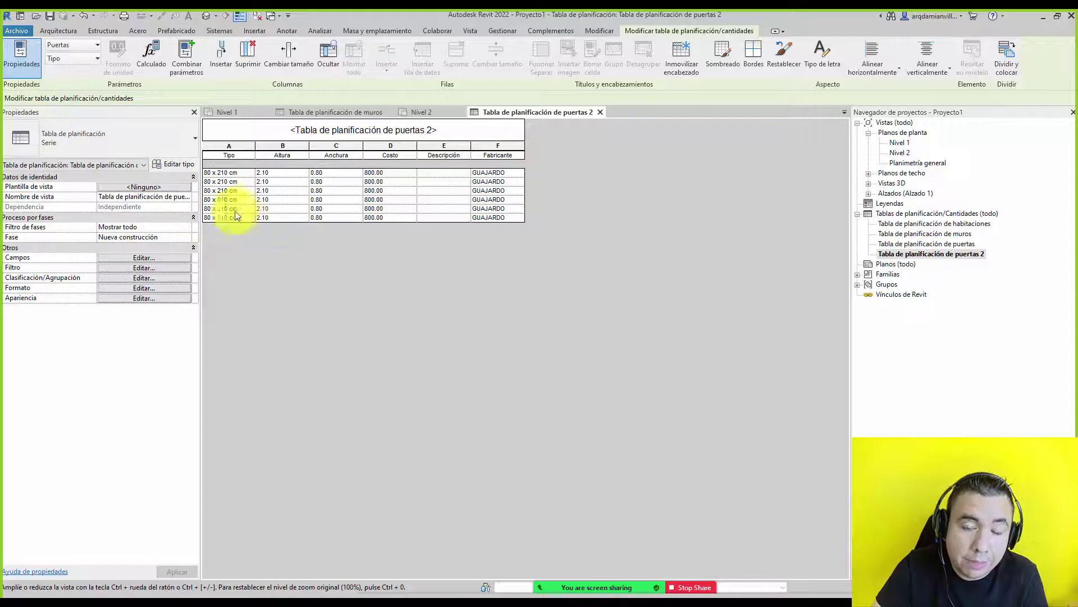
pyautogui.click(146, 268)
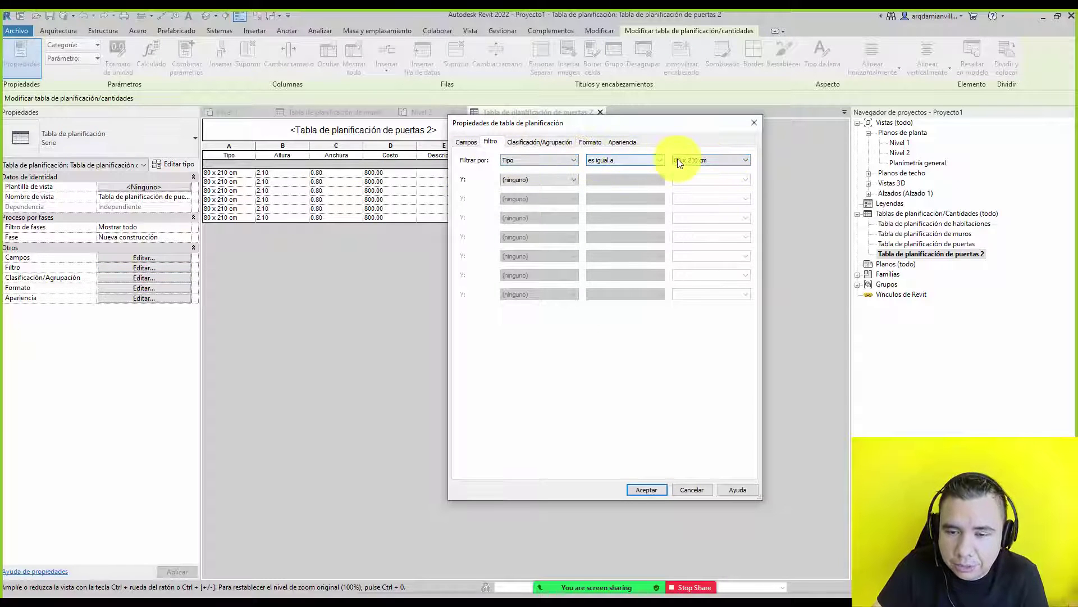
pyautogui.click(702, 163)
pyautogui.click(701, 164)
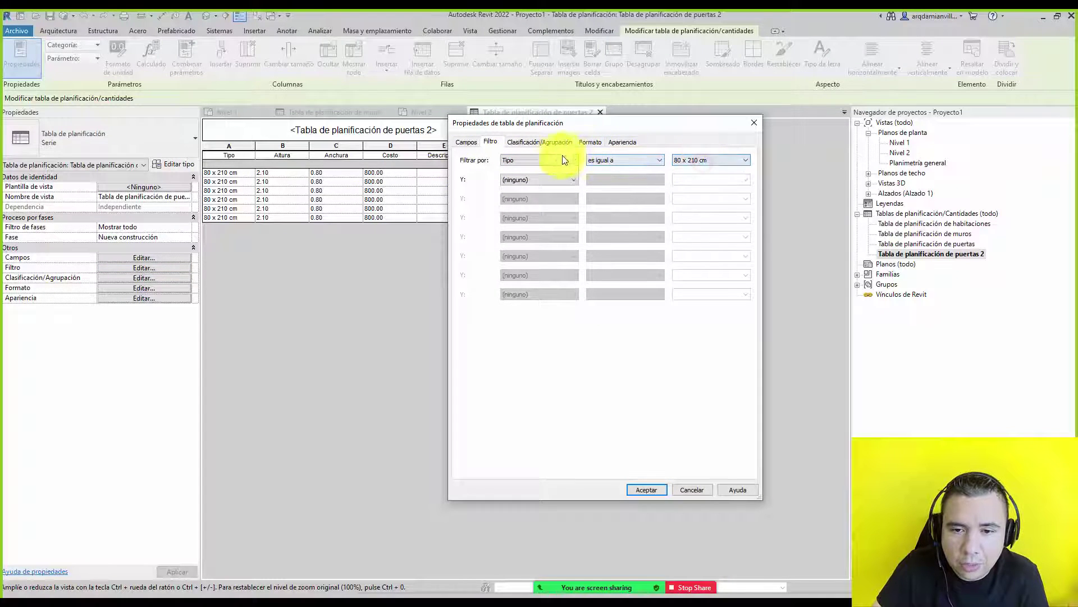
pyautogui.click(561, 159)
pyautogui.click(525, 171)
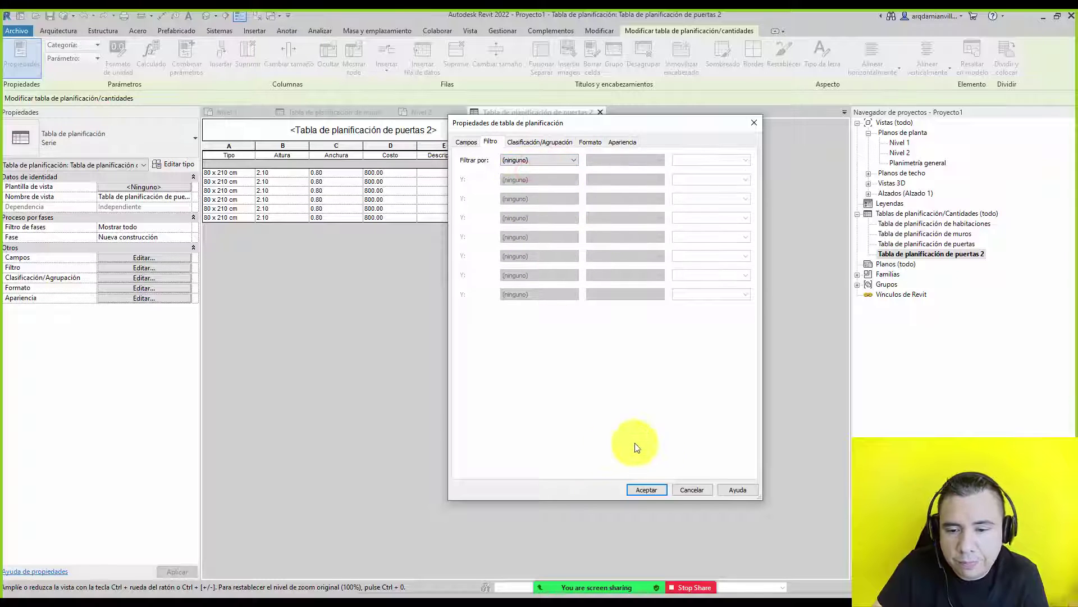
pyautogui.click(656, 493)
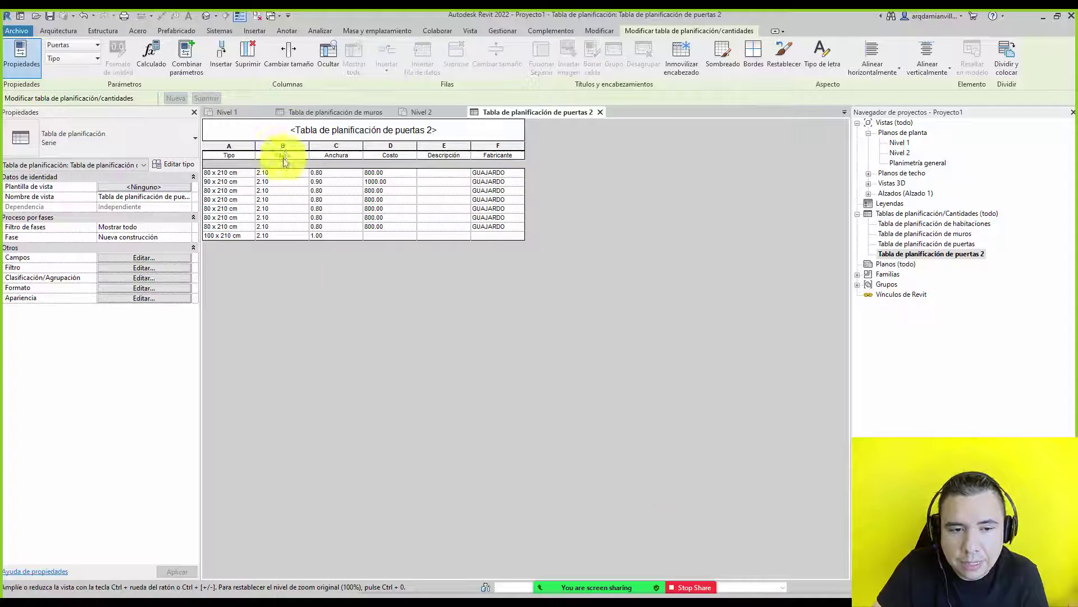
# Change the fifth and sixth doors in the schedule to type 90 x 210 cm
pyautogui.click(241, 208)
pyautogui.click(249, 208)
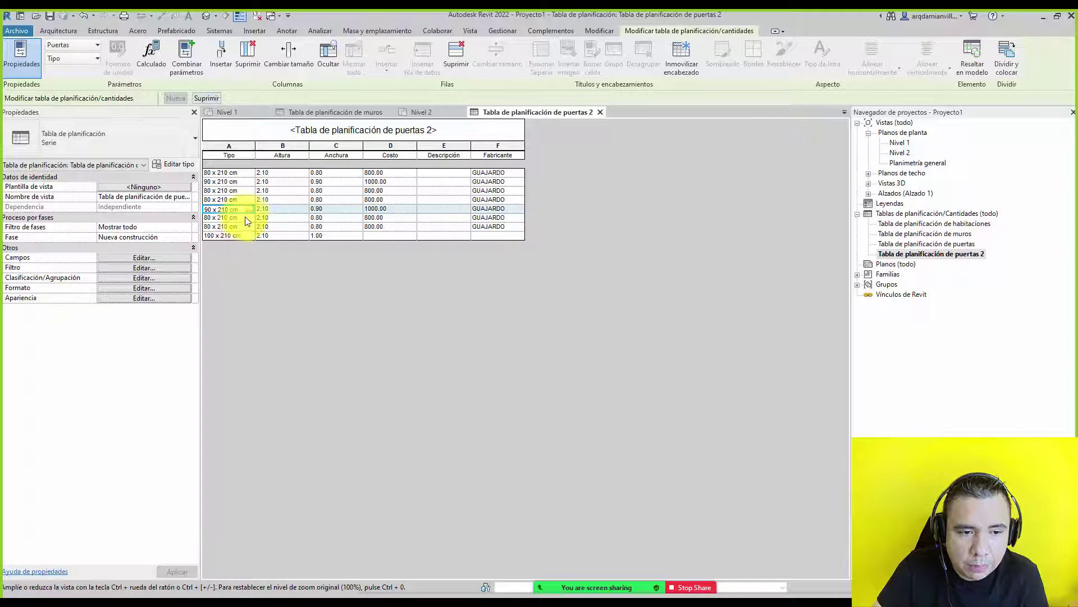
pyautogui.click(234, 234)
pyautogui.click(241, 217)
pyautogui.click(249, 217)
pyautogui.click(237, 242)
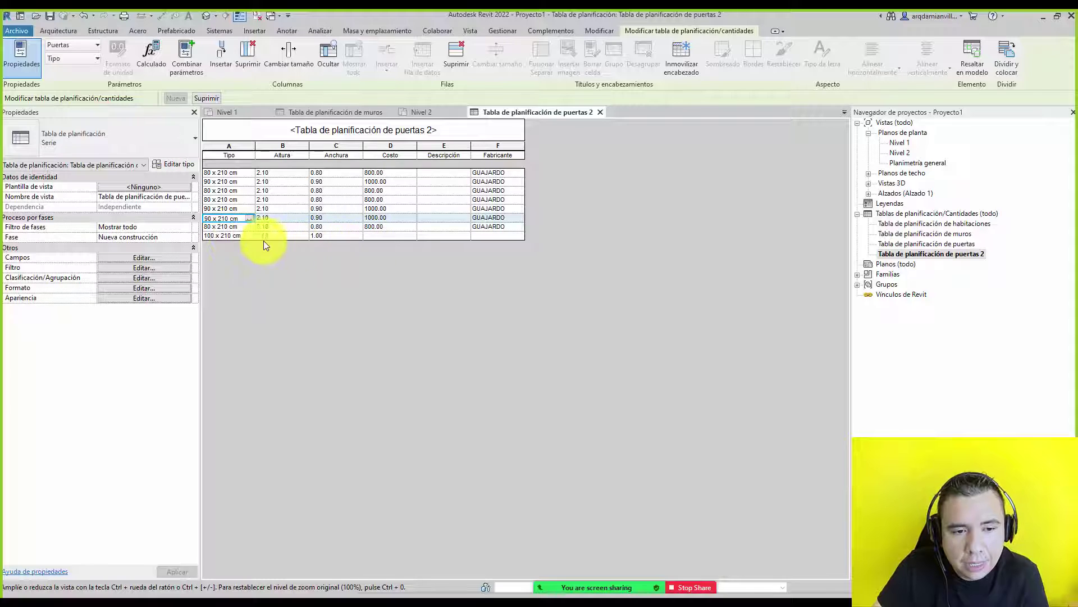
# Enter a cost of 1200 for the 100 x 210 cm door
pyautogui.click(389, 235)
pyautogui.write('120')
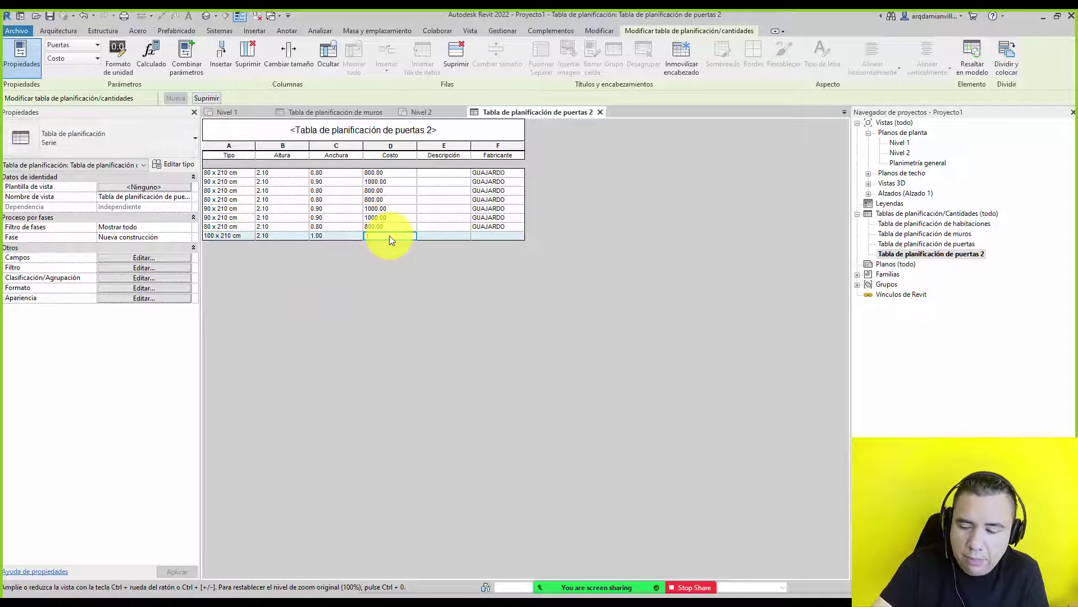
pyautogui.write('0')
pyautogui.press('Return')
pyautogui.press('Return')
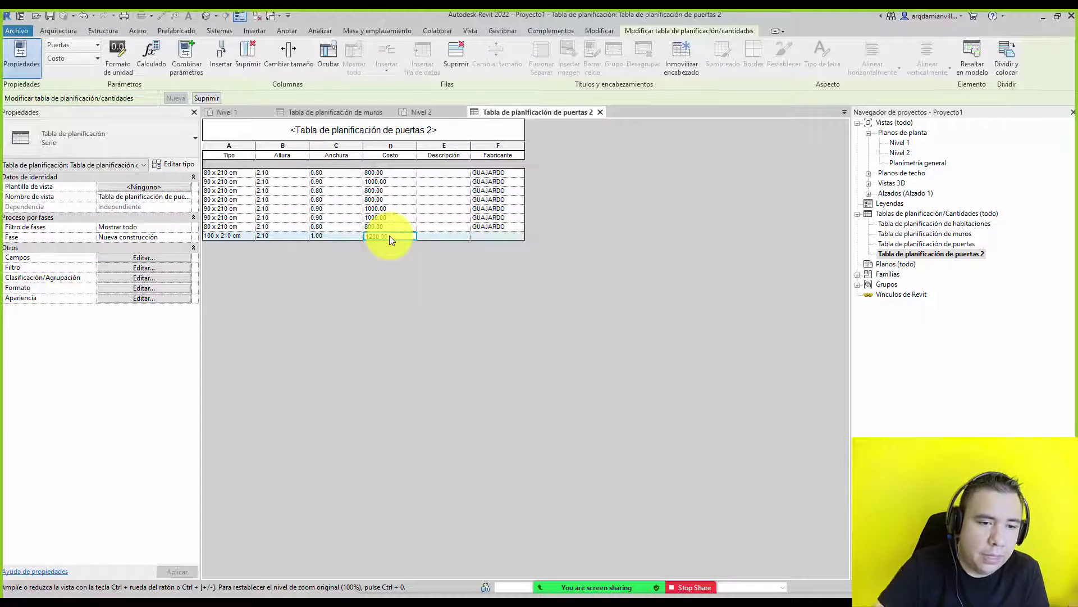
pyautogui.click(427, 262)
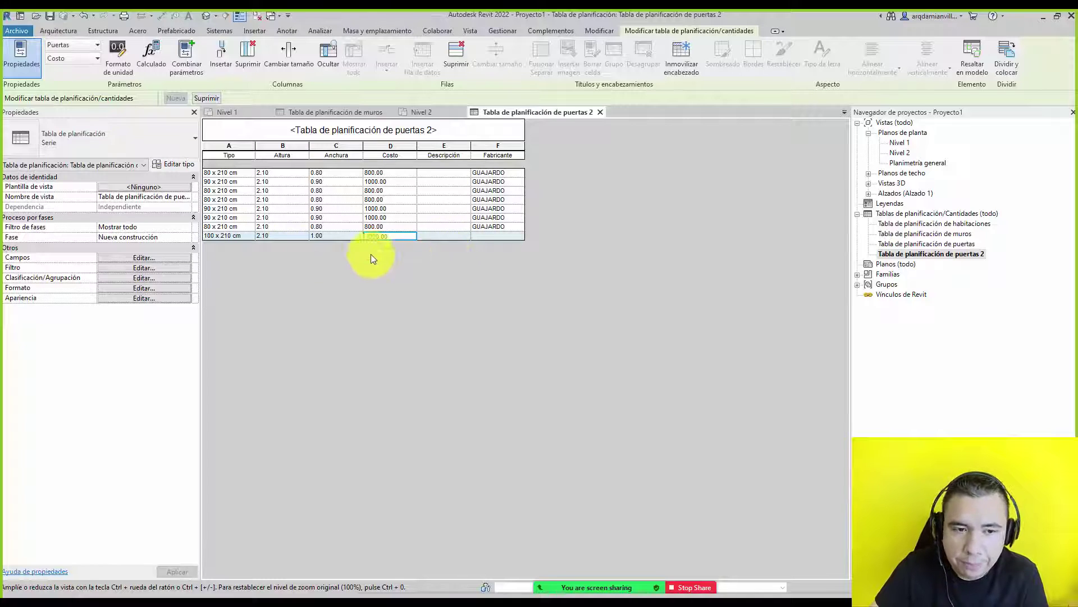
# Switch the fourth door's type from 80 x 210 cm to 100 x 210 cm
pyautogui.click(147, 278)
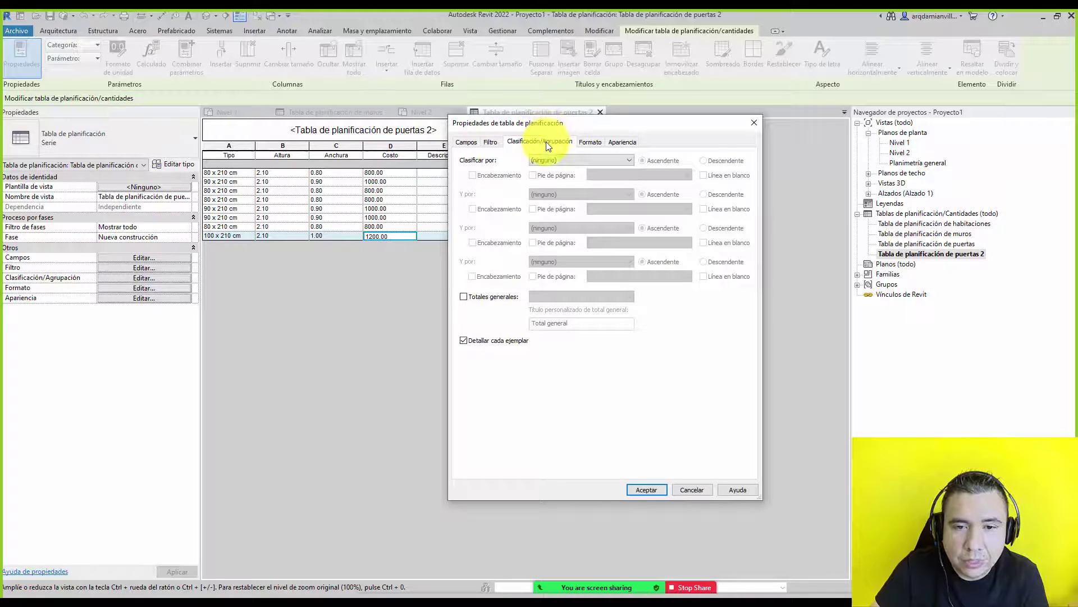
pyautogui.moveTo(557, 123); pyautogui.dragTo(601, 100)
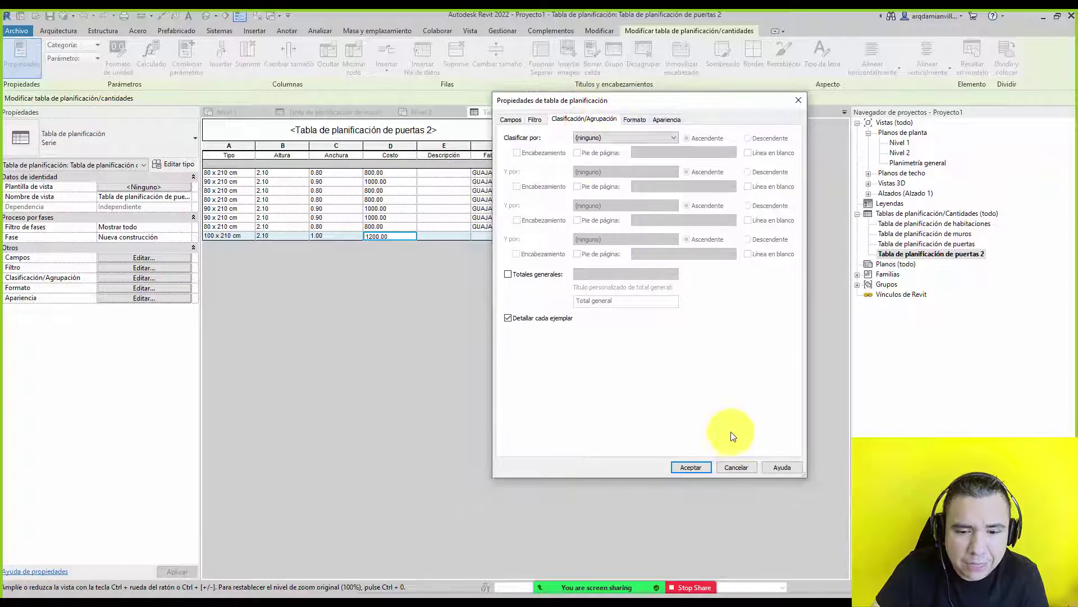
pyautogui.click(736, 466)
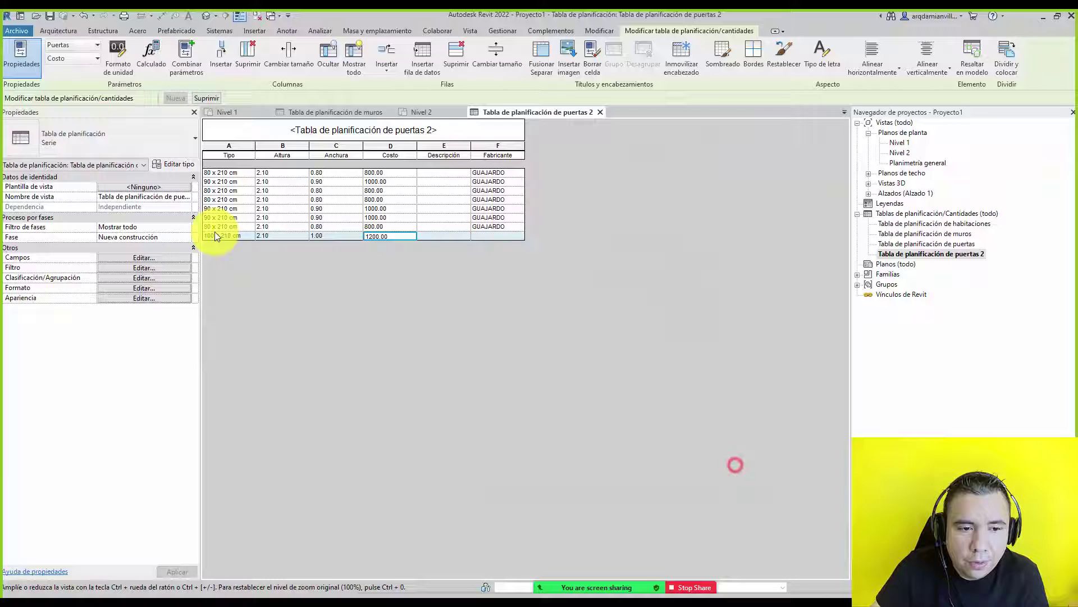
pyautogui.click(232, 200)
pyautogui.click(242, 201)
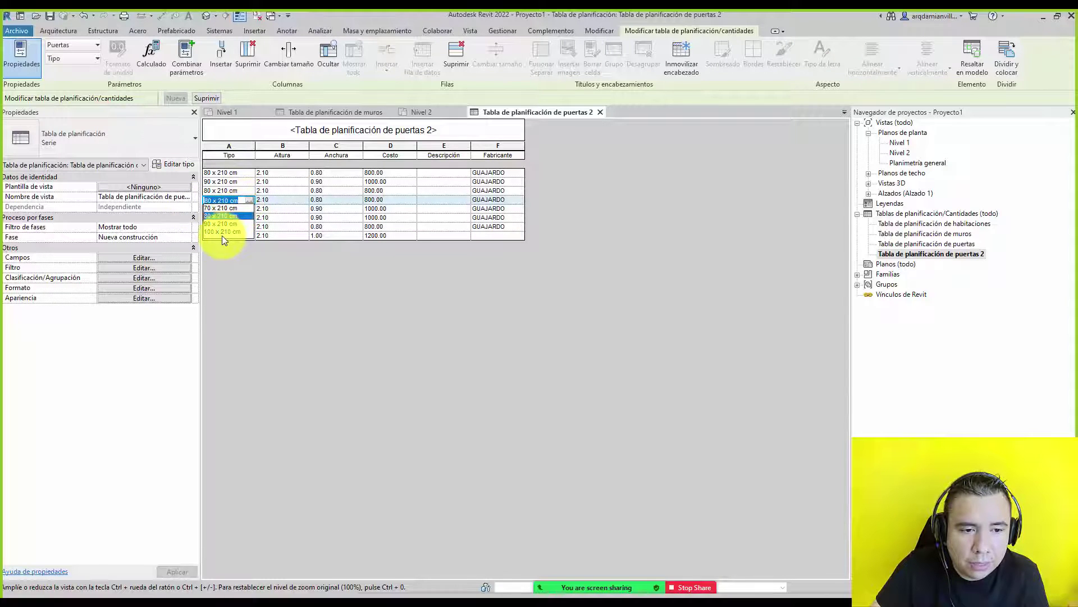
pyautogui.click(219, 232)
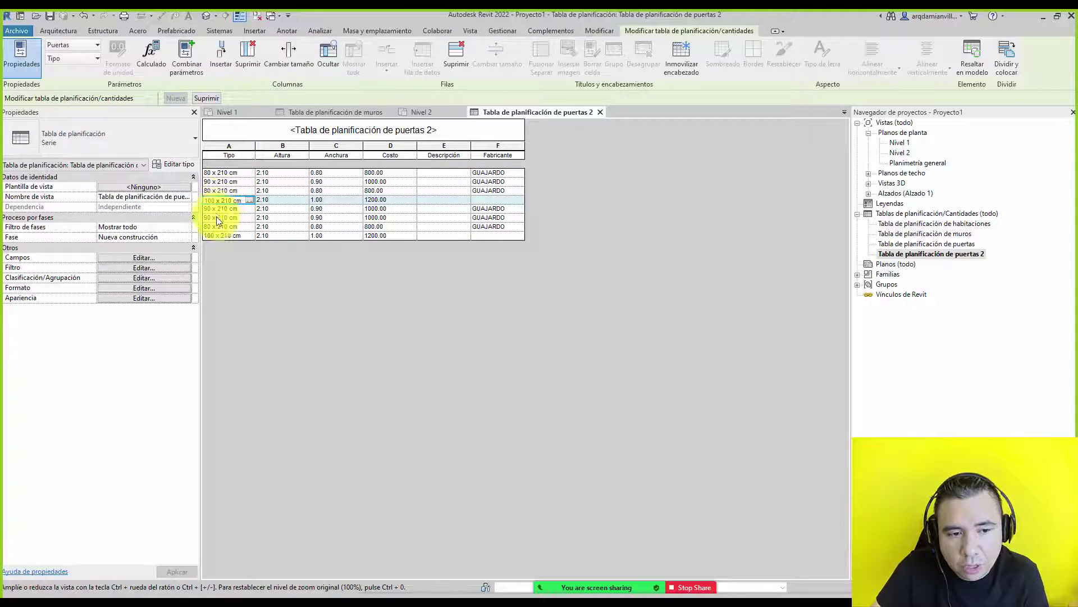
# Sort the door schedule by Tipo in Clasificación/Agrupación
pyautogui.click(152, 278)
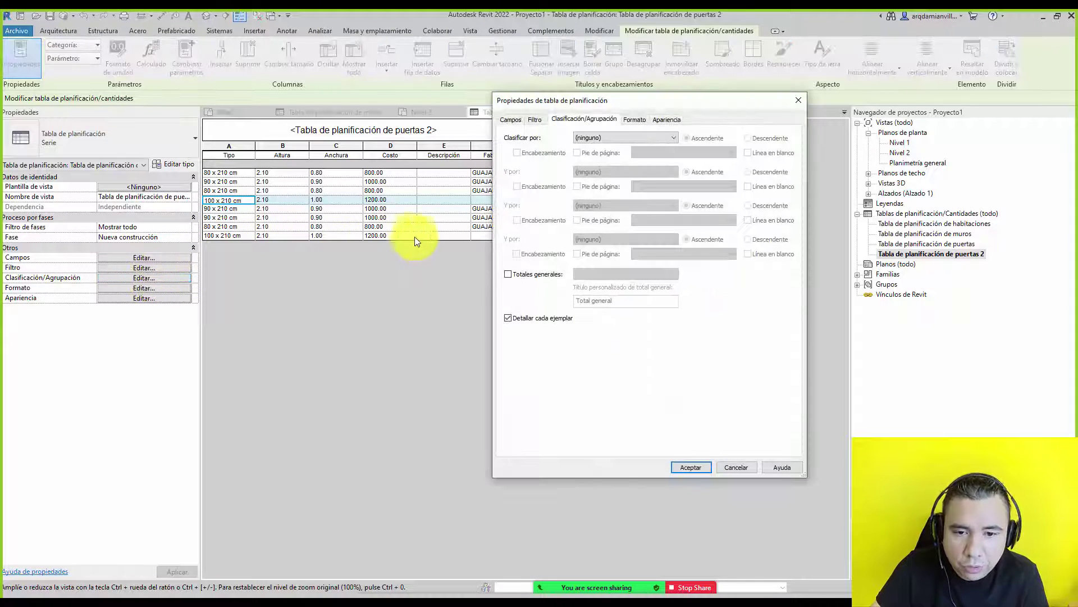
pyautogui.click(596, 138)
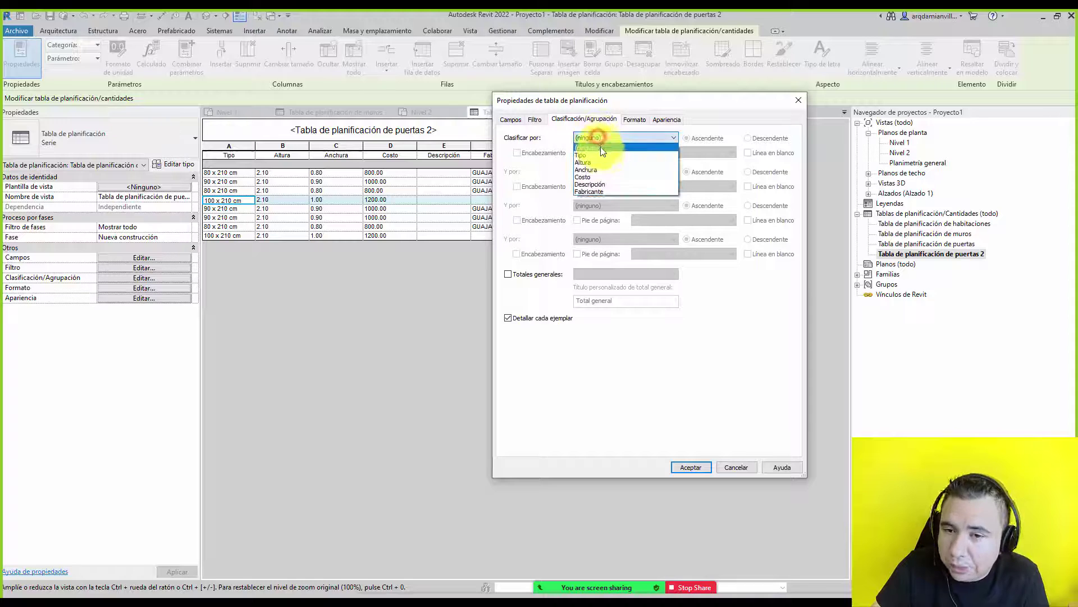
pyautogui.click(602, 155)
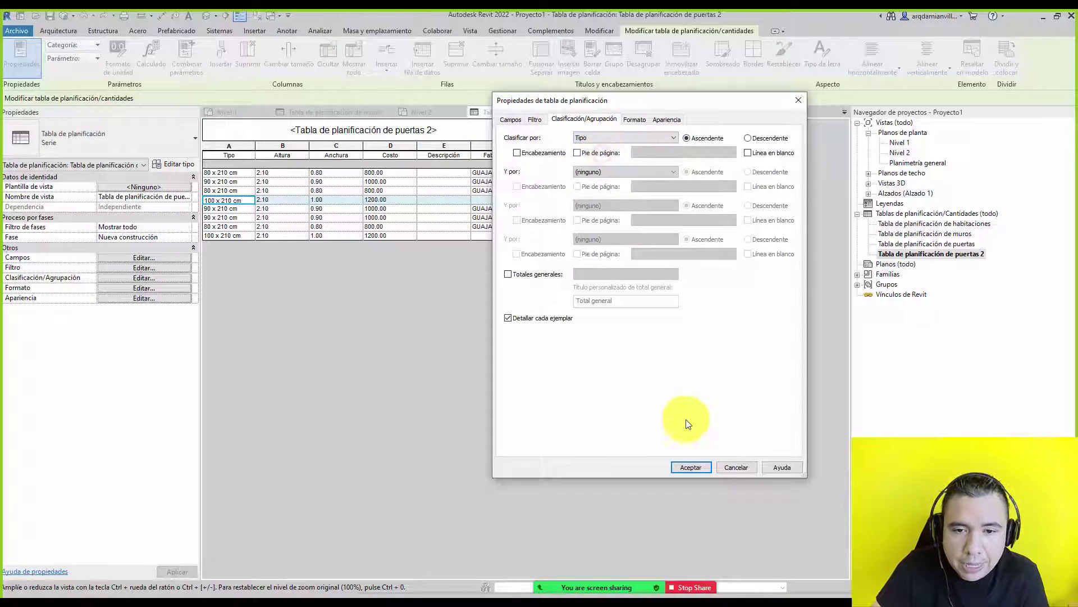
pyautogui.click(693, 467)
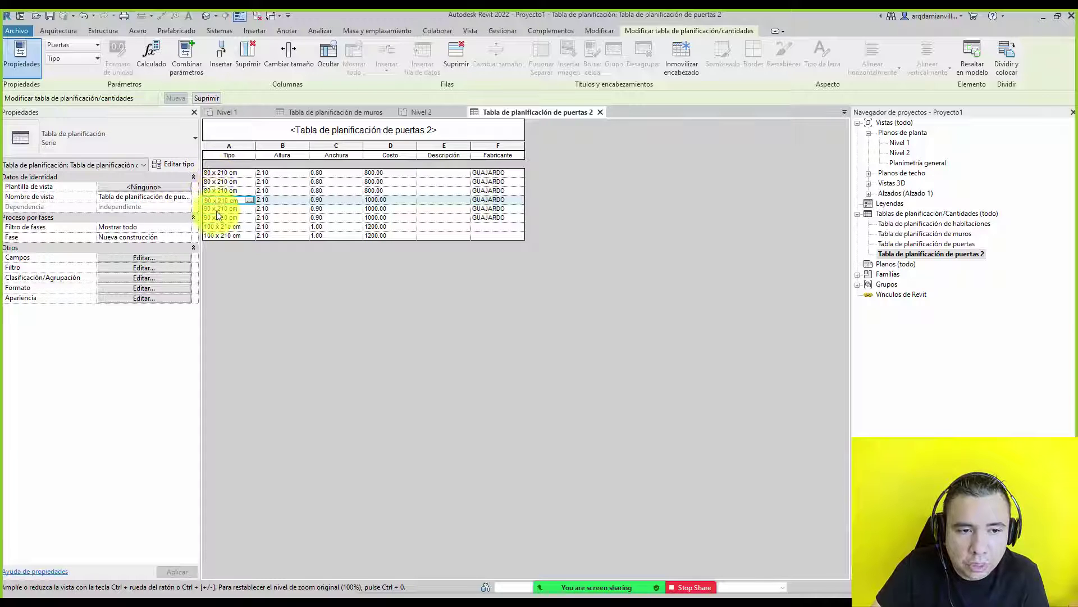
# Add a Pie de página footer with title, count and totals under each type group
pyautogui.click(146, 278)
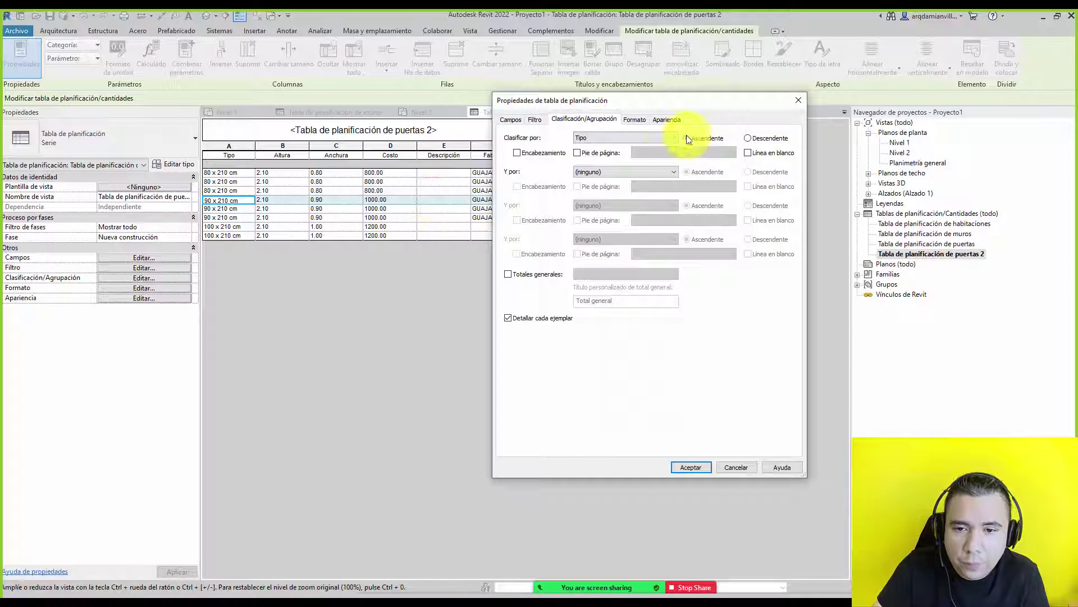
pyautogui.click(578, 152)
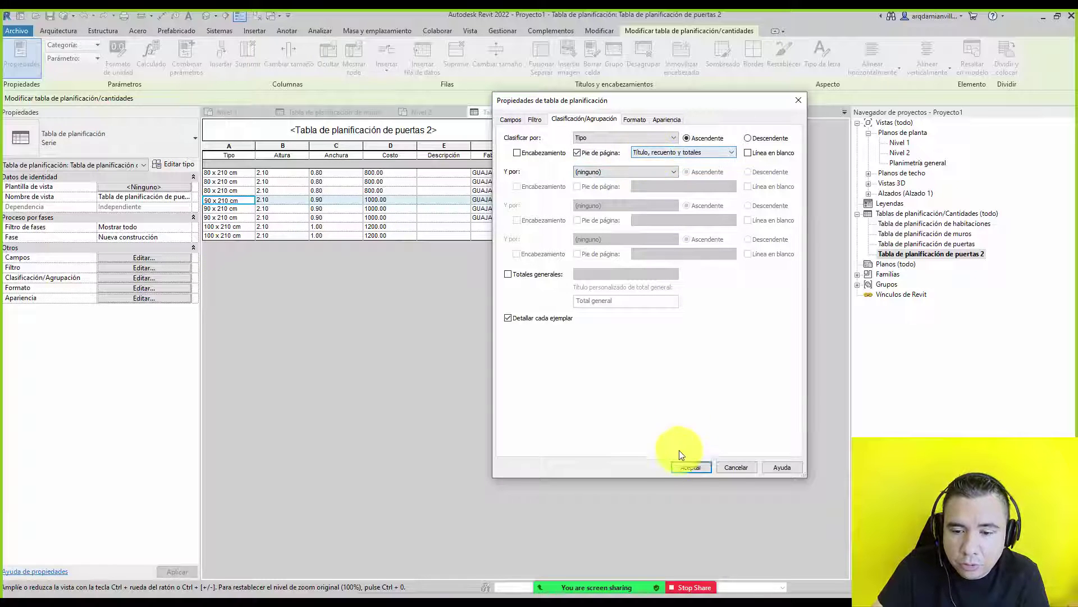
pyautogui.click(690, 467)
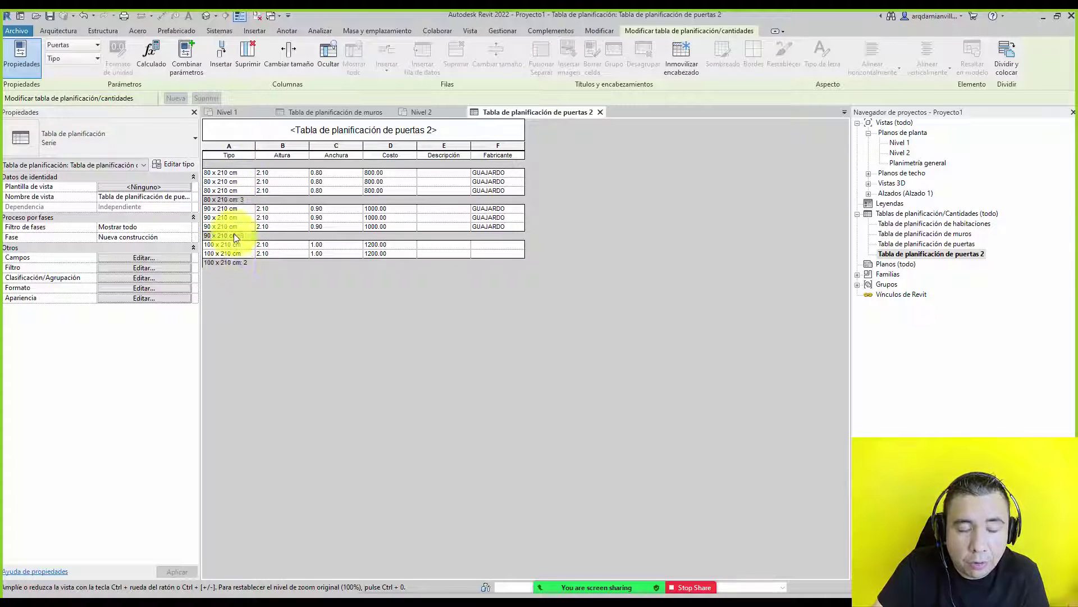
# Turn on Totales generales so the schedule ends with Total general: 8
pyautogui.click(132, 279)
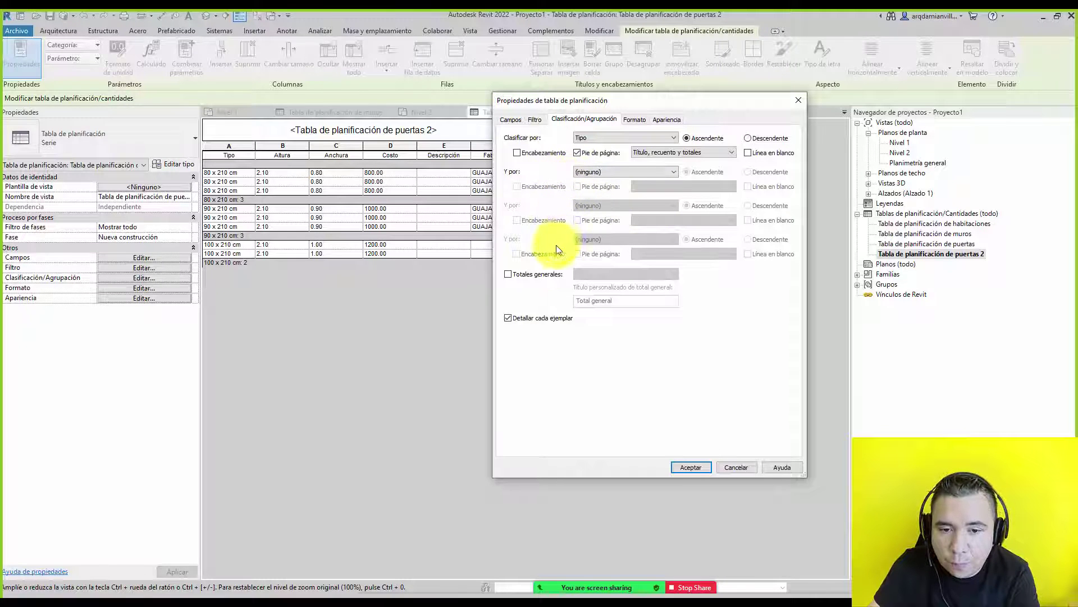
pyautogui.click(535, 277)
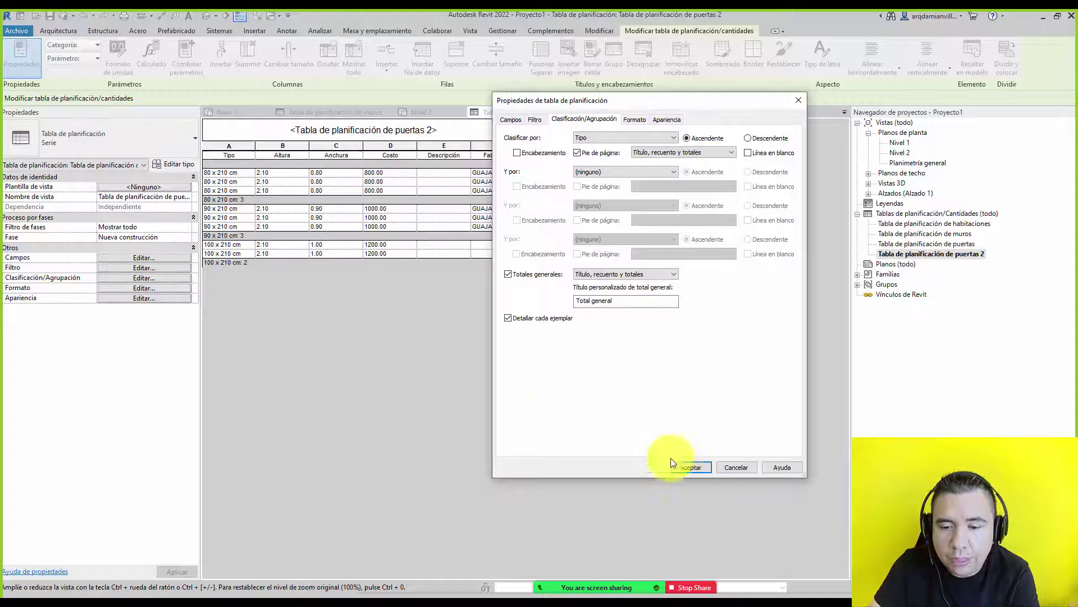
pyautogui.click(686, 464)
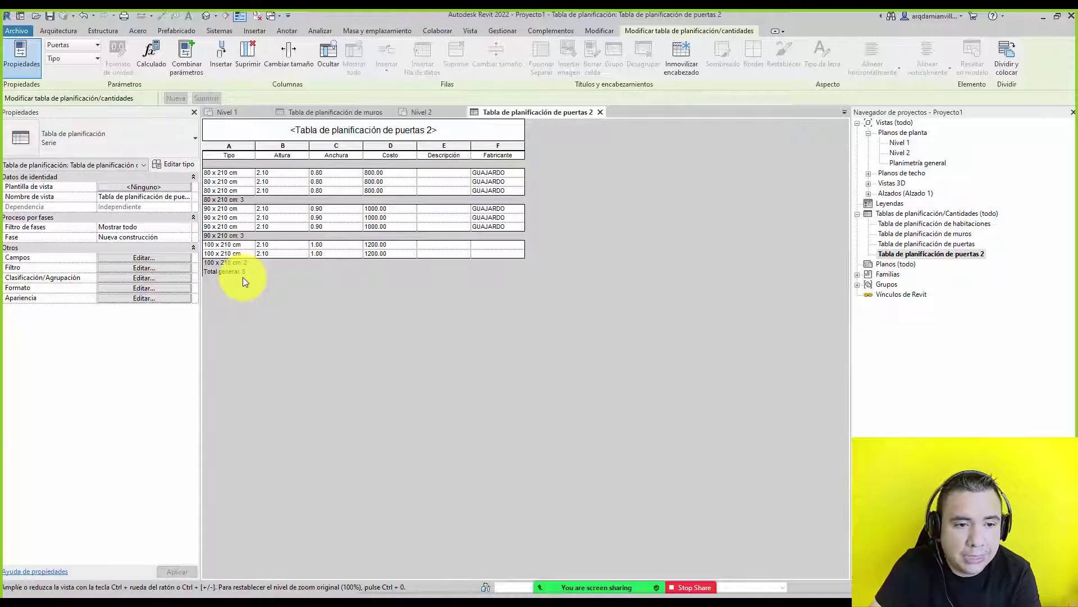
pyautogui.click(160, 277)
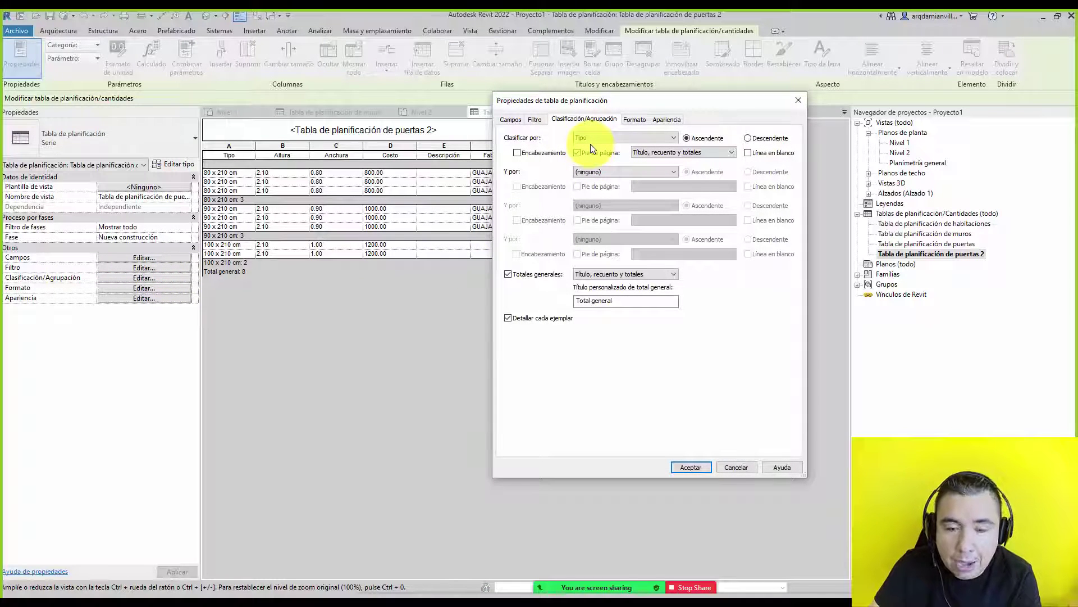
# Uncheck Detallar cada ejemplar to show one summarized row per door type
pyautogui.click(531, 319)
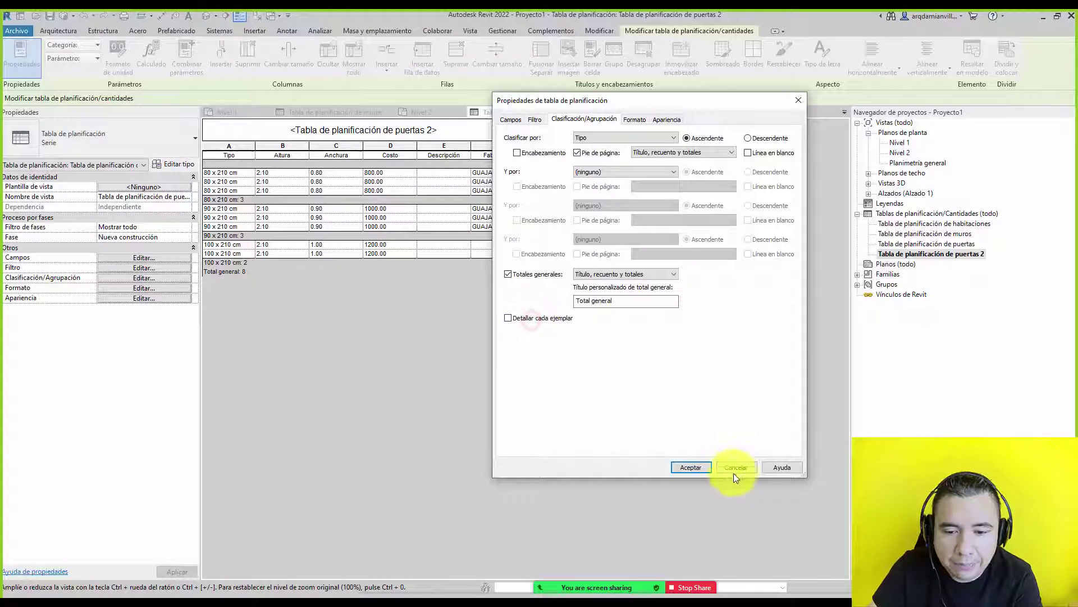
pyautogui.click(696, 467)
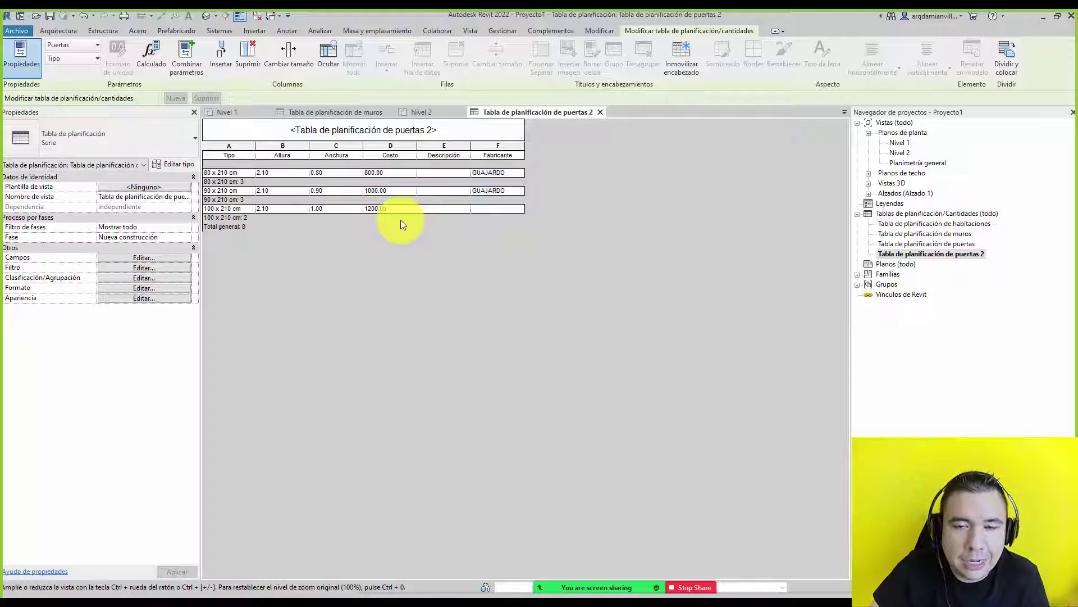
# Set the Costo field to Calcular totales in the schedule's Formato settings
pyautogui.click(130, 289)
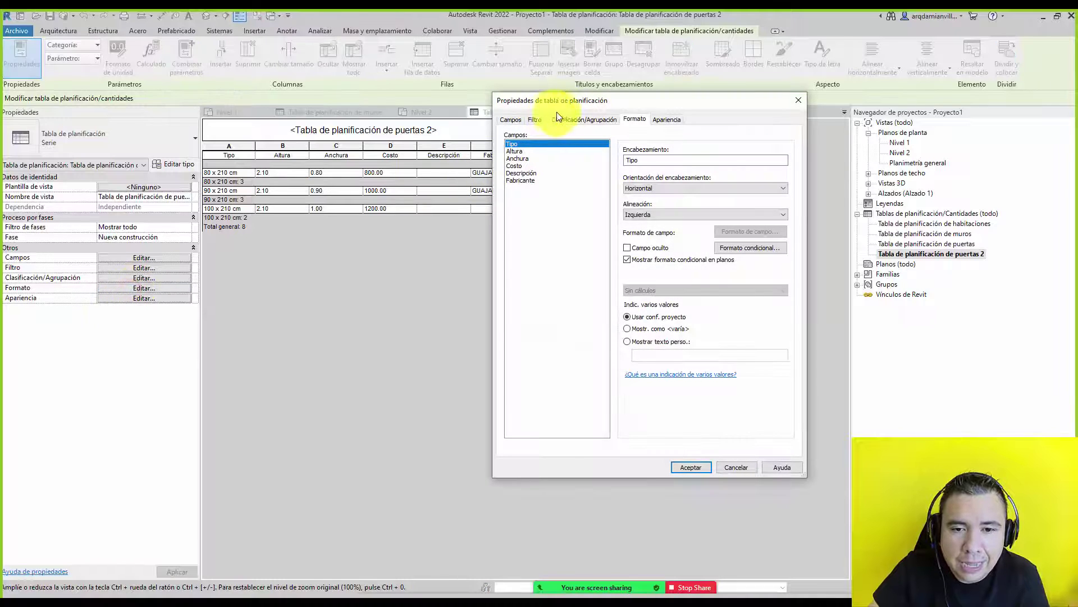
pyautogui.click(738, 466)
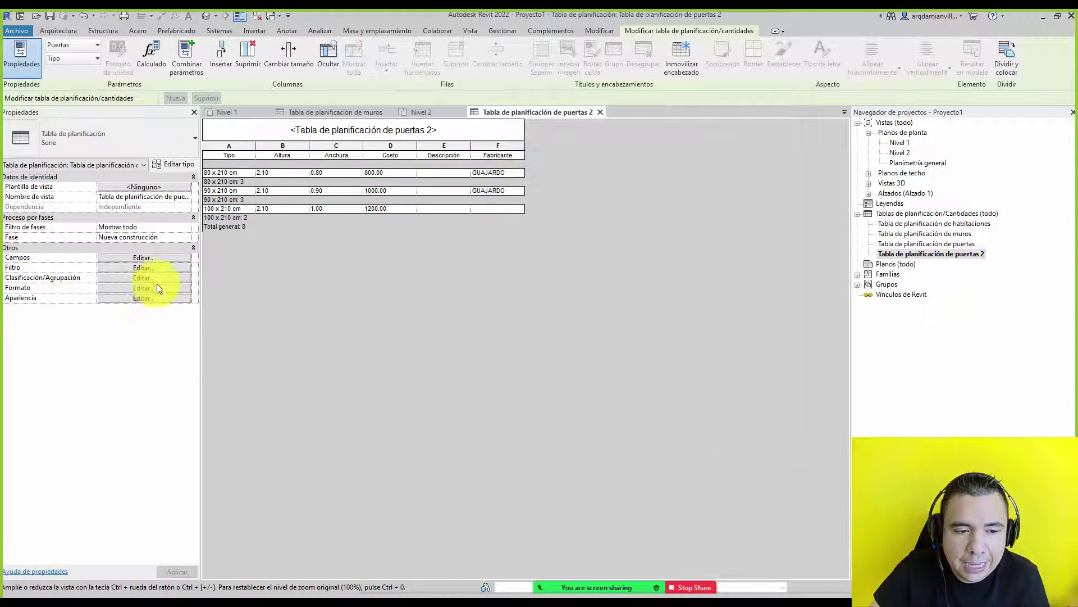
pyautogui.click(157, 287)
pyautogui.click(516, 120)
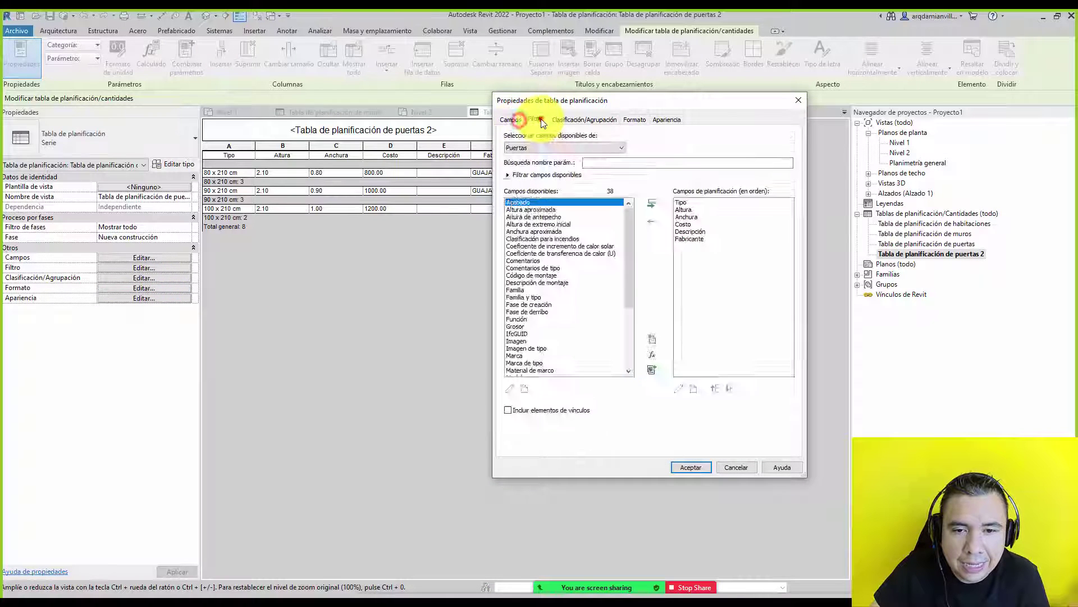
pyautogui.click(635, 119)
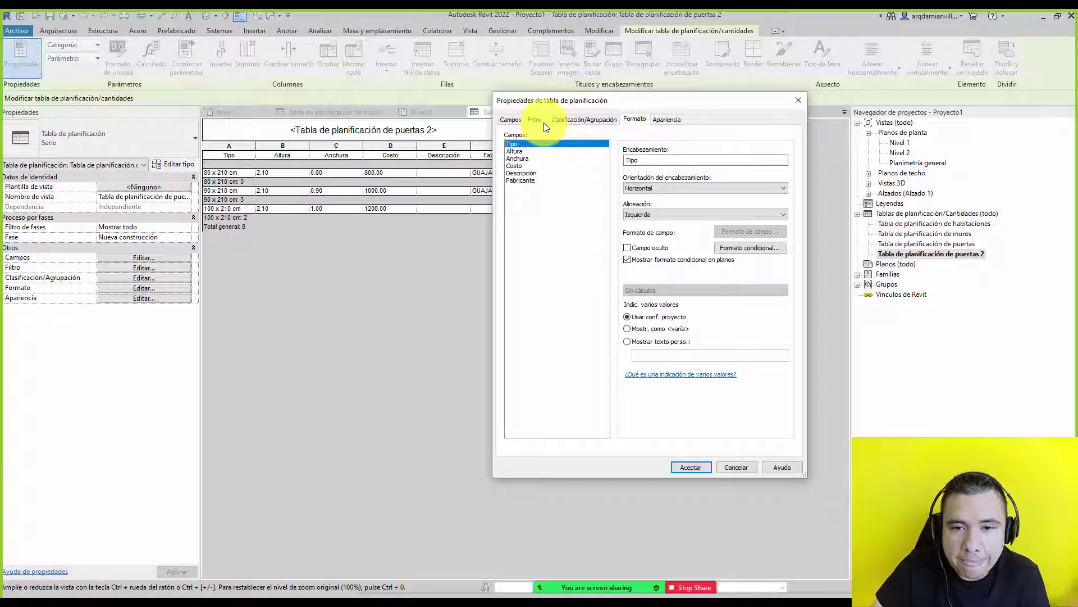
pyautogui.click(517, 166)
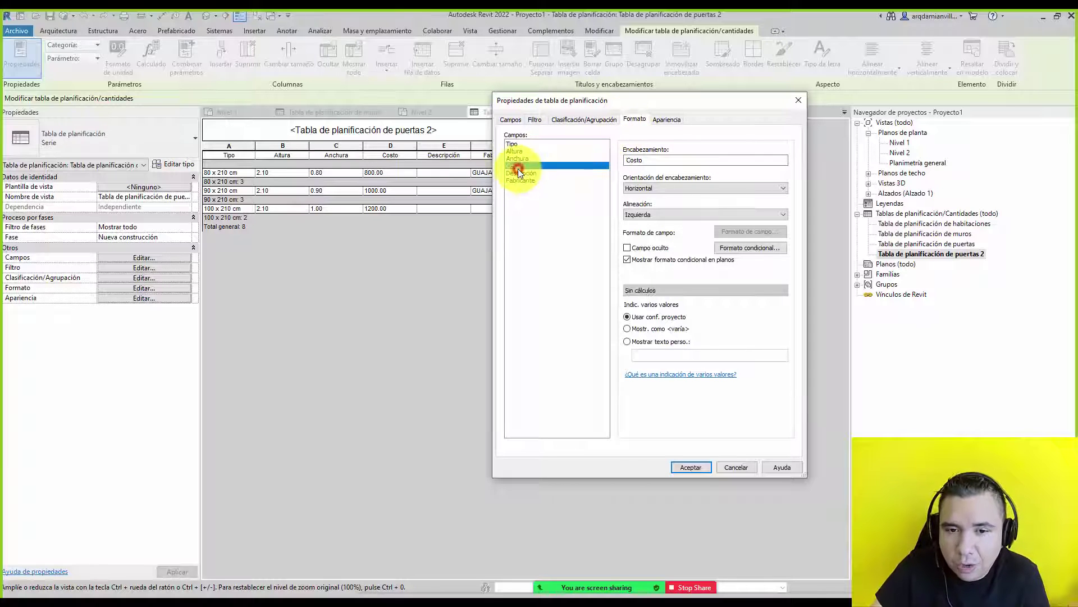
pyautogui.click(684, 291)
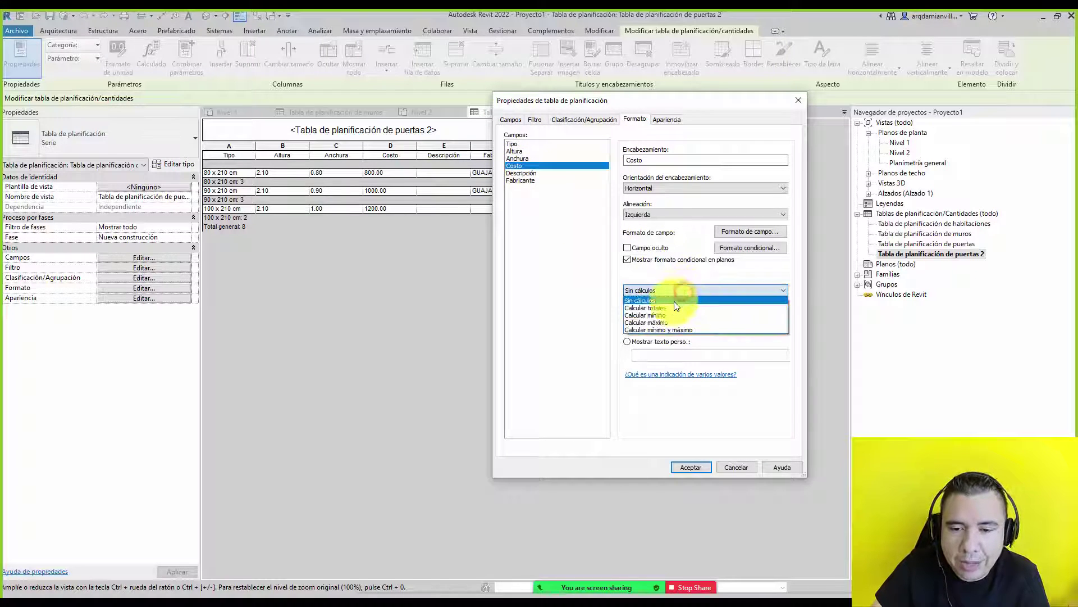
pyautogui.click(668, 308)
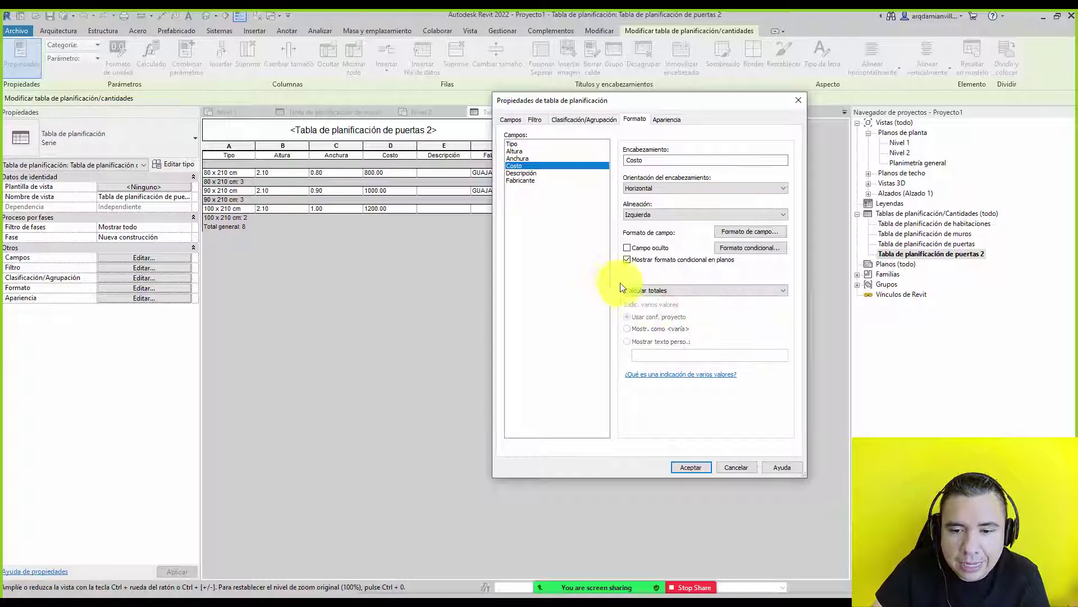
pyautogui.click(694, 466)
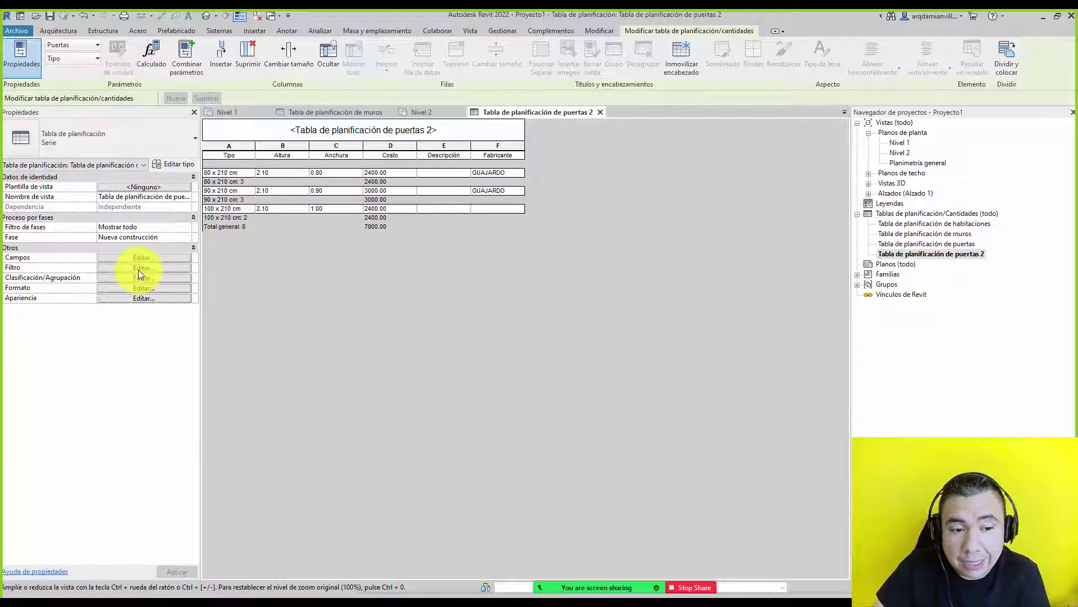
# Re-enable Detallar cada ejemplar so every door is listed individually
pyautogui.click(156, 278)
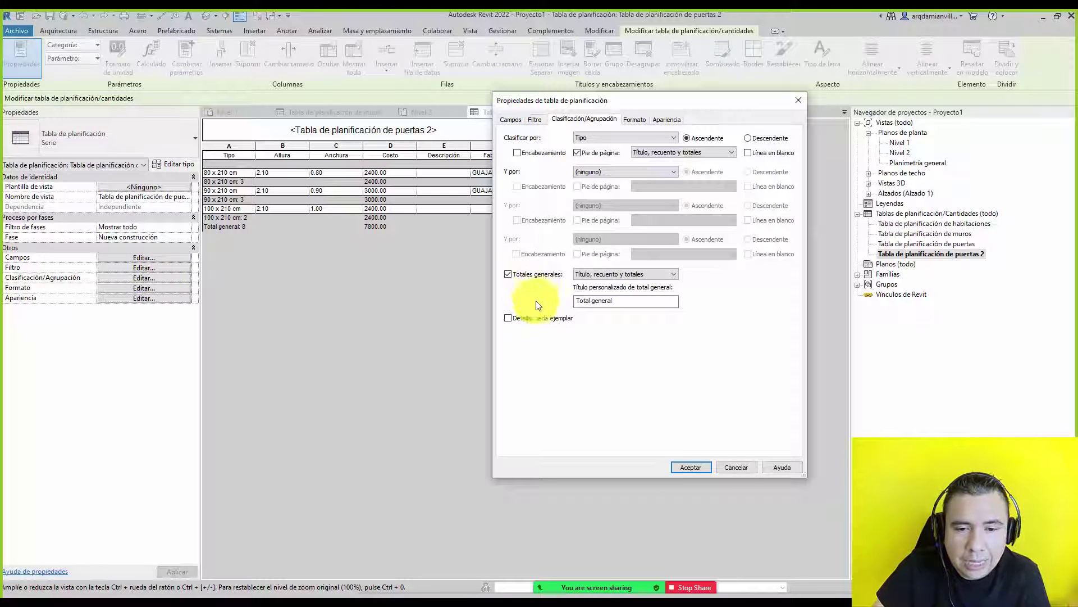
pyautogui.click(523, 318)
pyautogui.click(691, 467)
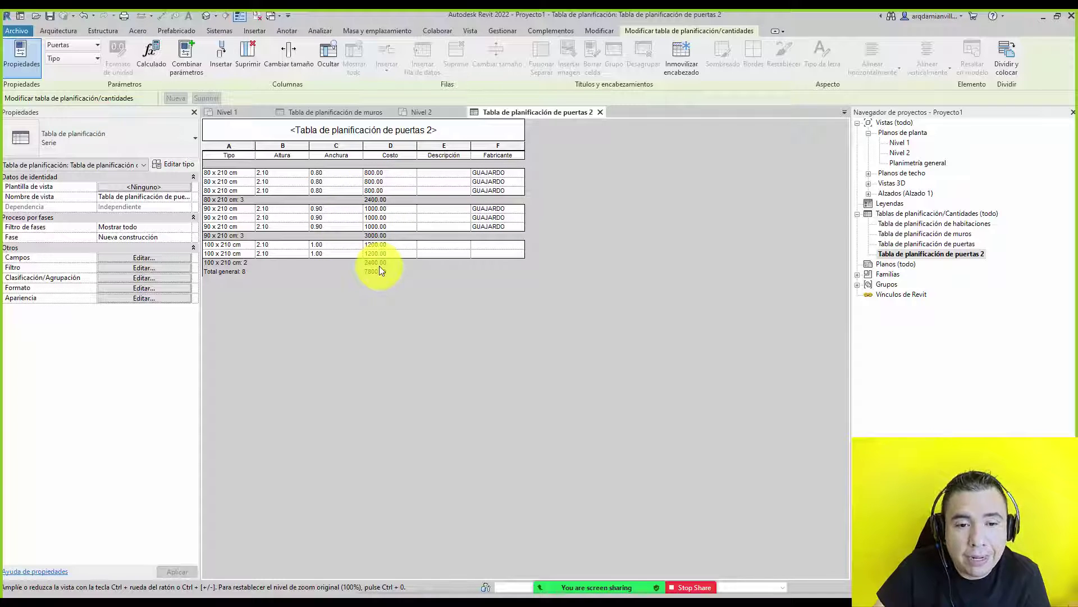
# Uncheck Totales generales to remove the grand total row from the schedule
pyautogui.click(132, 288)
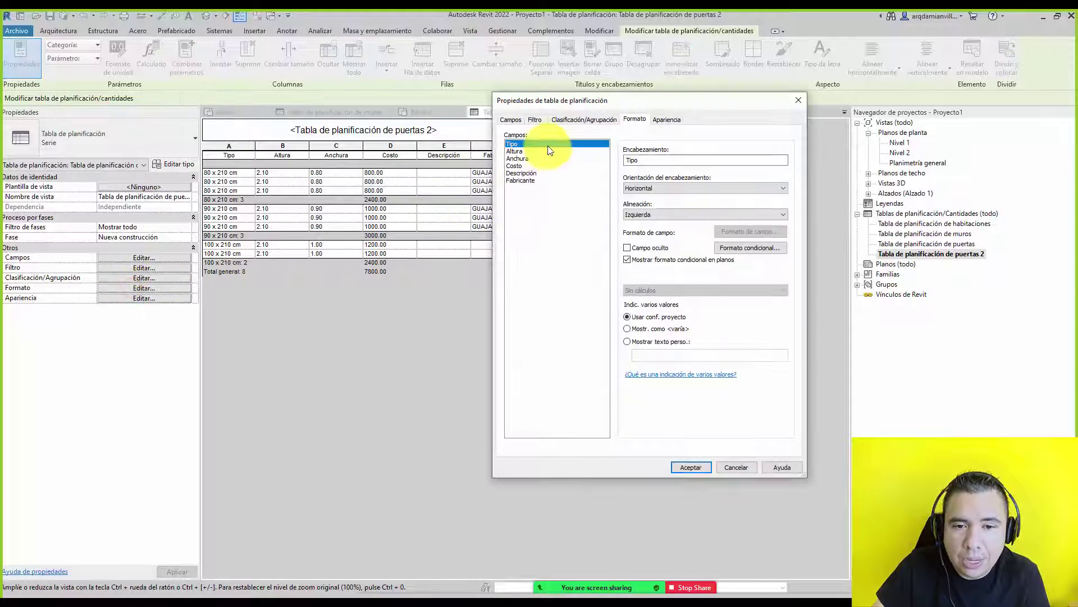
pyautogui.click(526, 166)
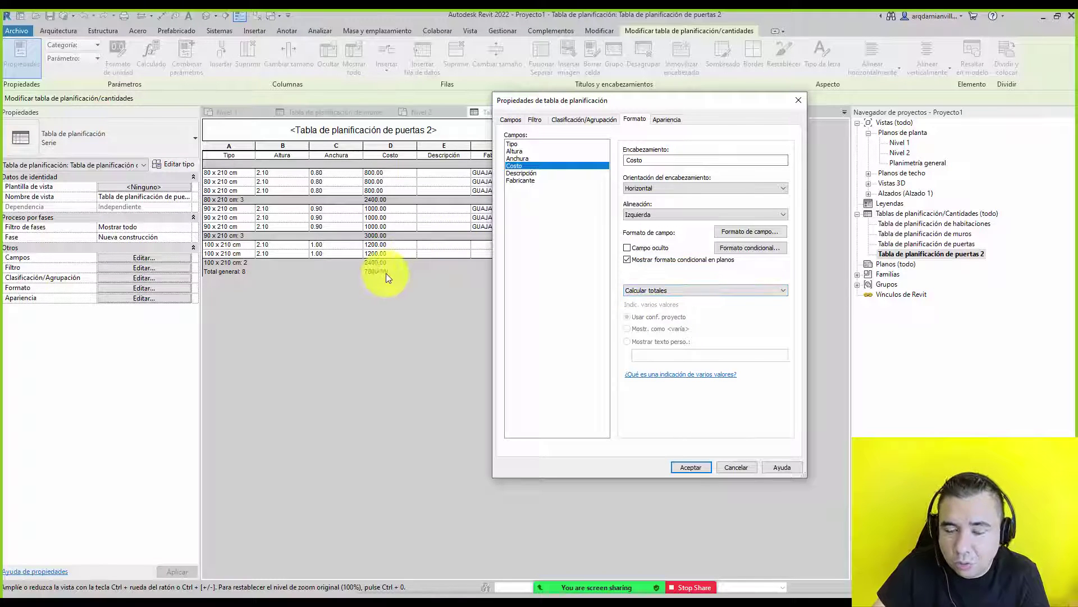
pyautogui.click(583, 120)
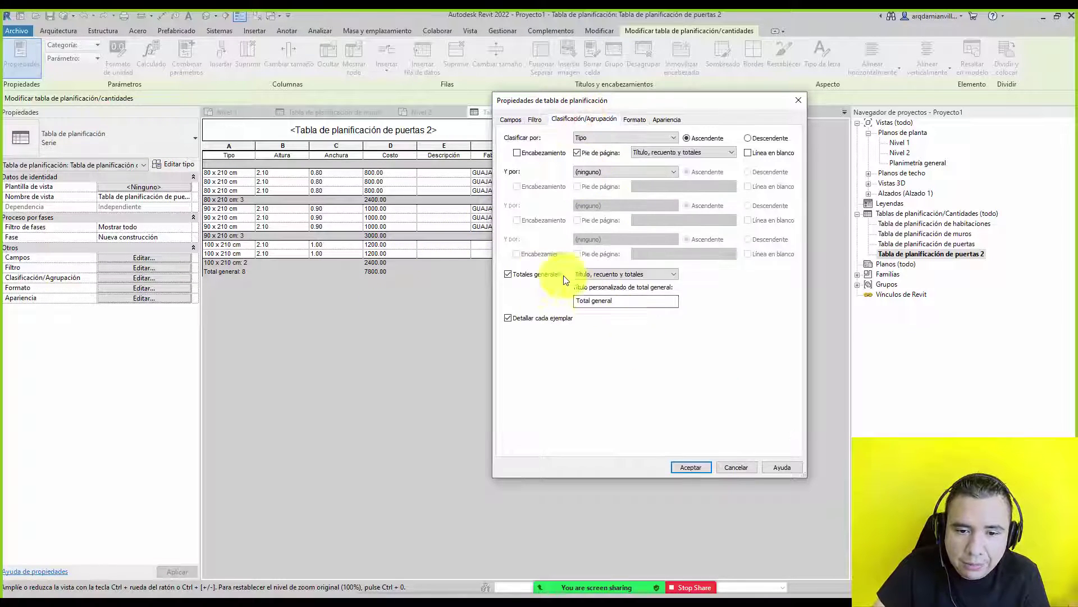
pyautogui.click(531, 275)
pyautogui.click(699, 467)
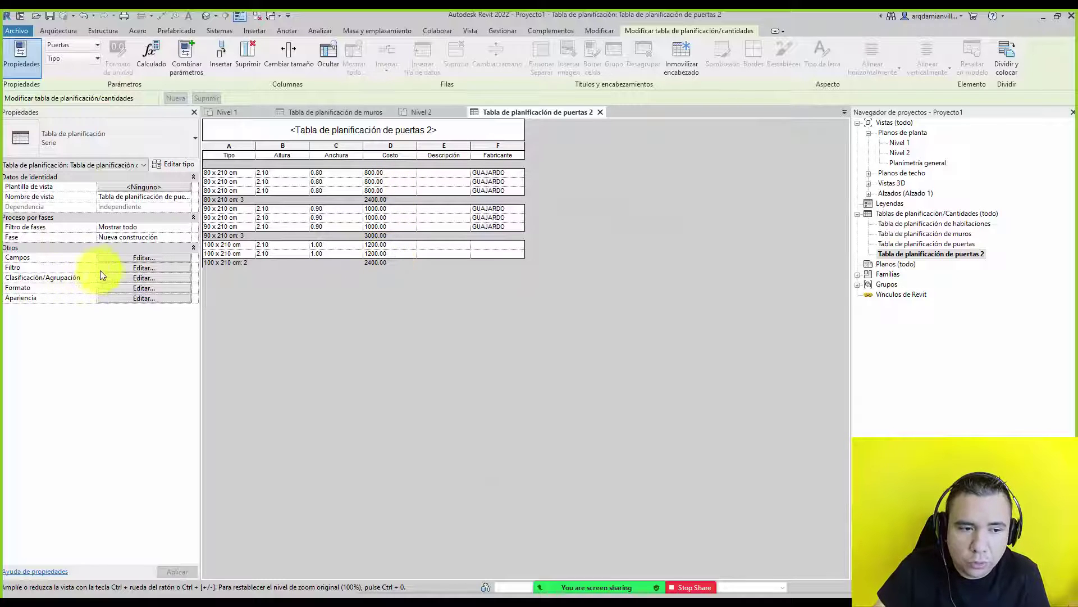
pyautogui.click(117, 267)
# Turn Totales generales back on and uncheck the Tipo footer
pyautogui.click(584, 119)
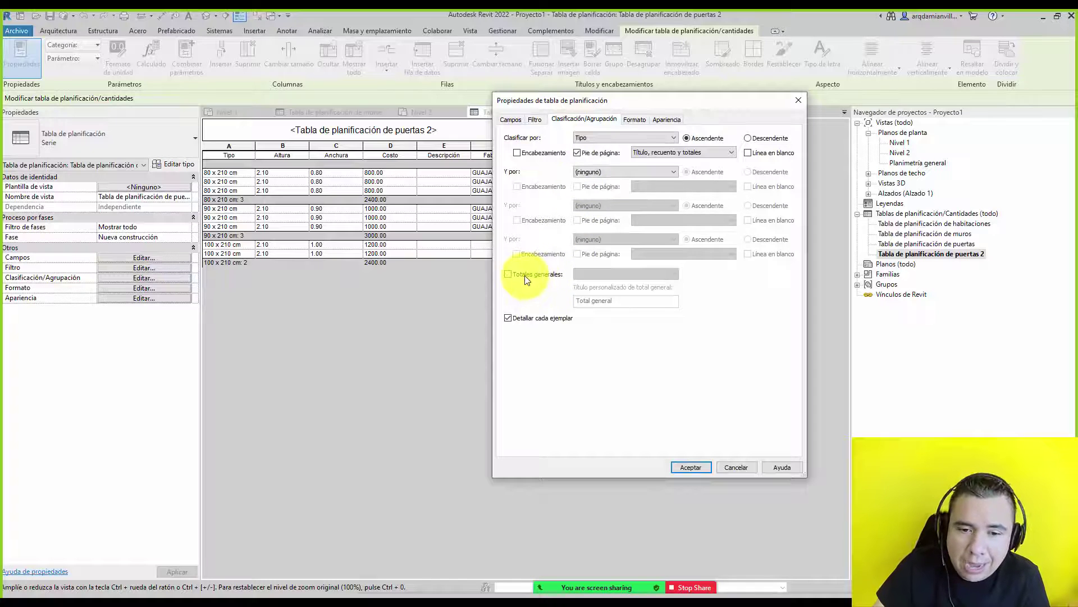
pyautogui.click(525, 275)
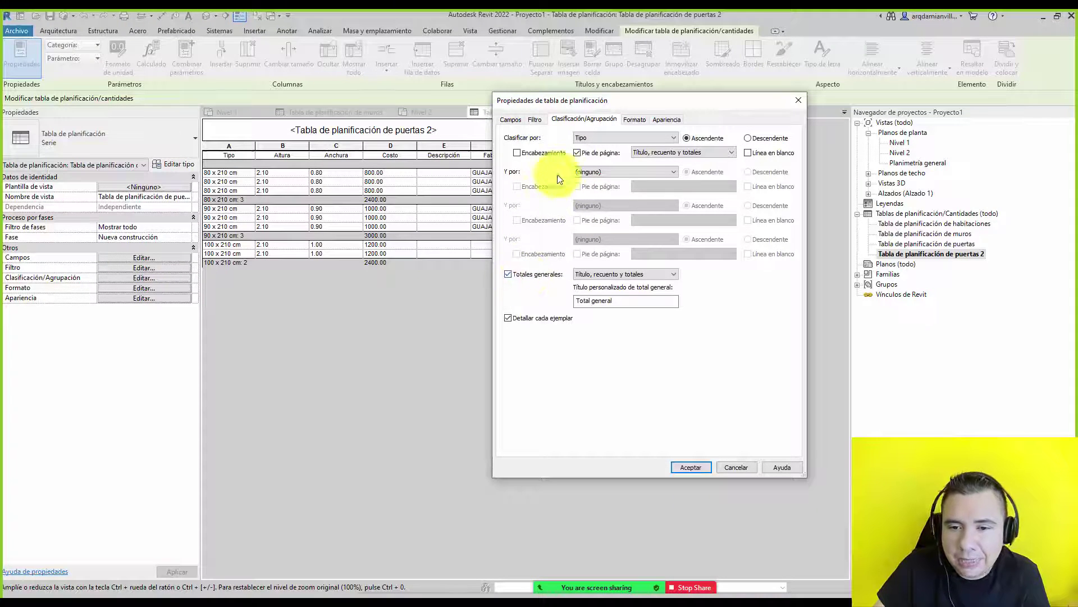
pyautogui.click(599, 153)
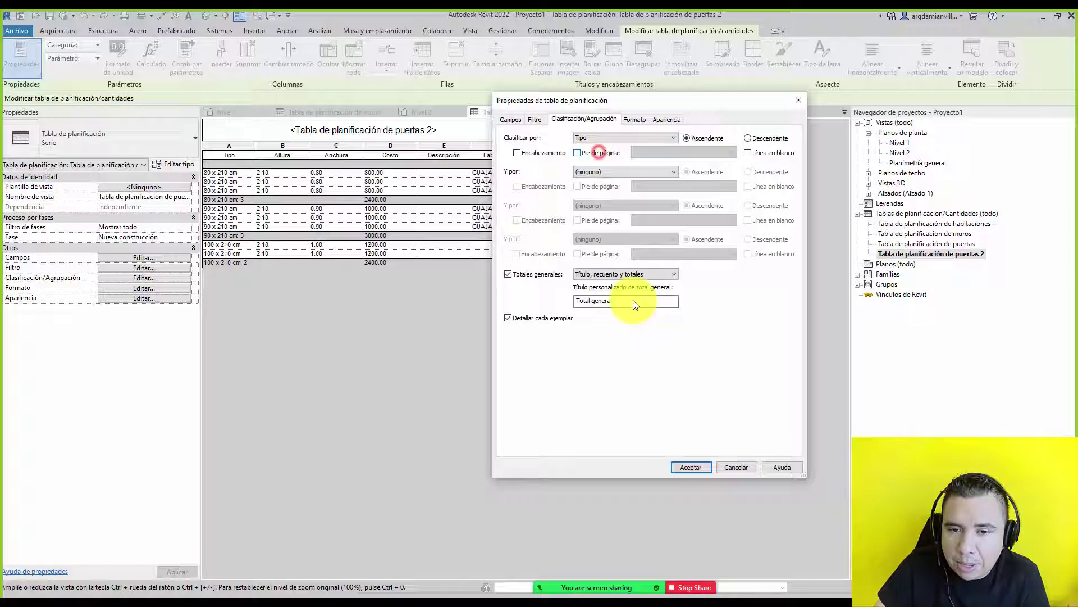
pyautogui.click(683, 465)
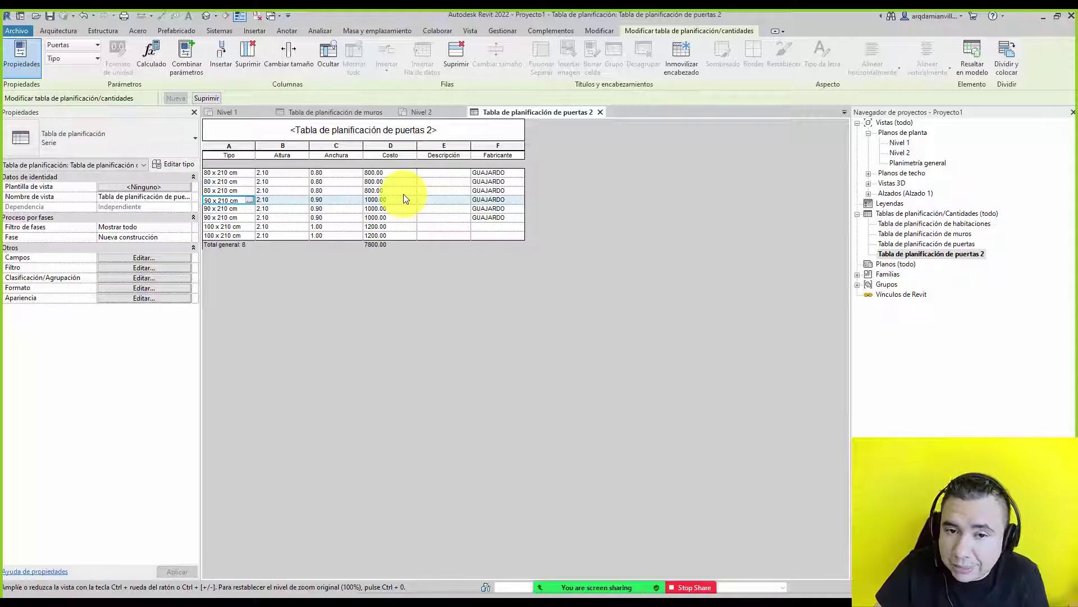
# Open the door schedule's Campos settings from the Properties palette
pyautogui.click(114, 257)
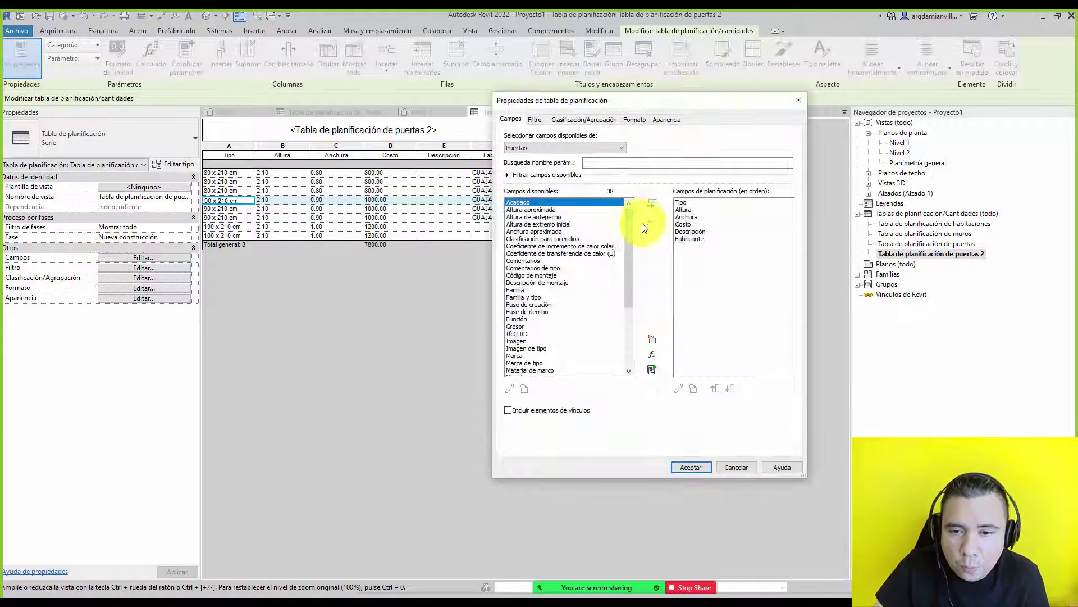
# Create a Texto project parameter named TIPO DE ABERTURA, grouped under Otros, for the door schedule
pyautogui.click(652, 340)
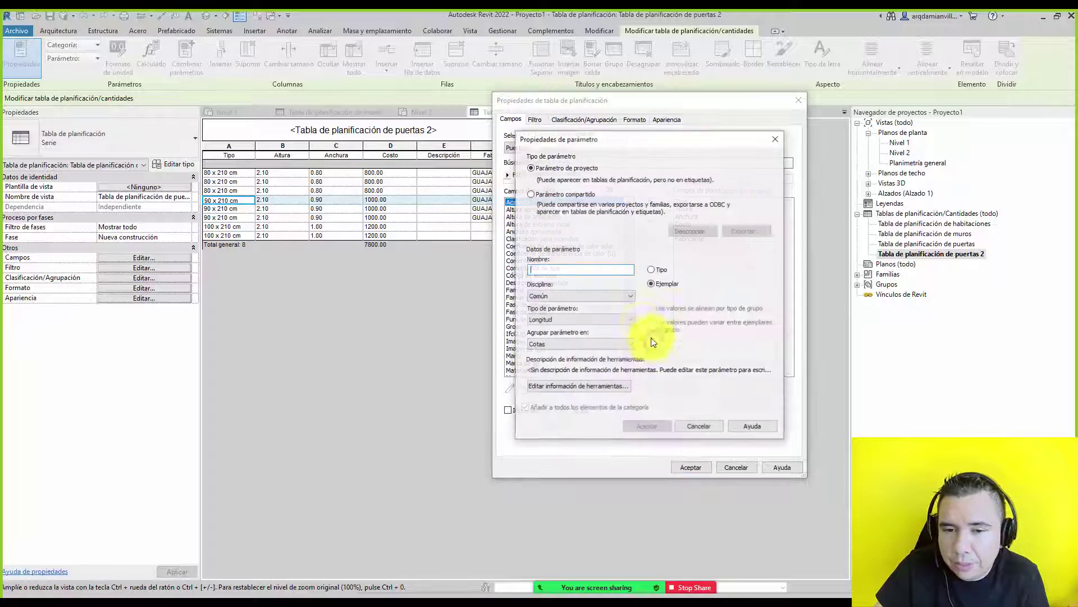
pyautogui.click(596, 268)
pyautogui.write('TIPO DE ')
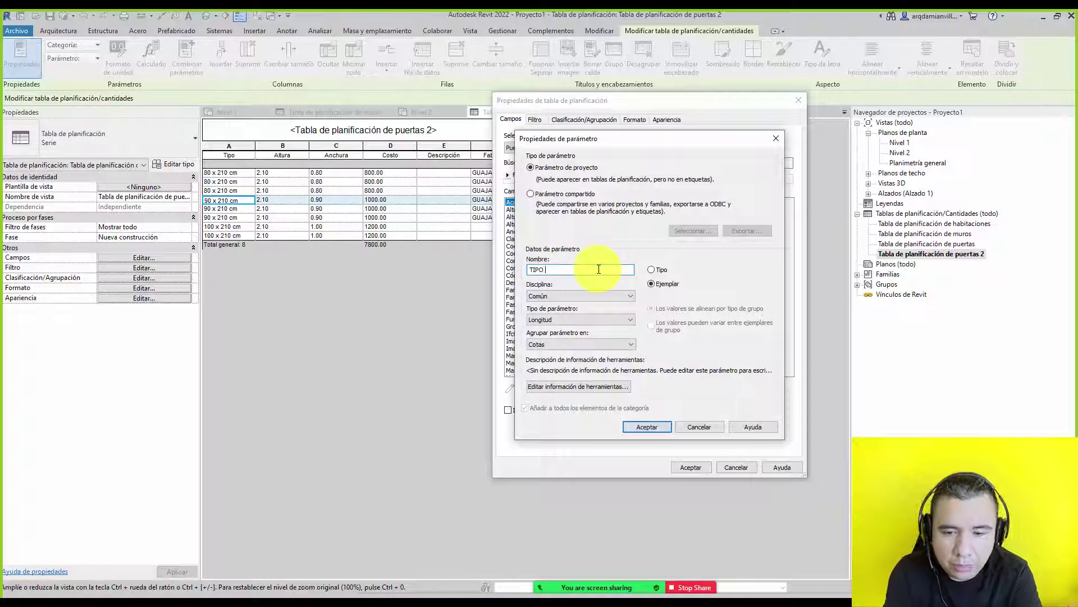
pyautogui.write('ABERTURA')
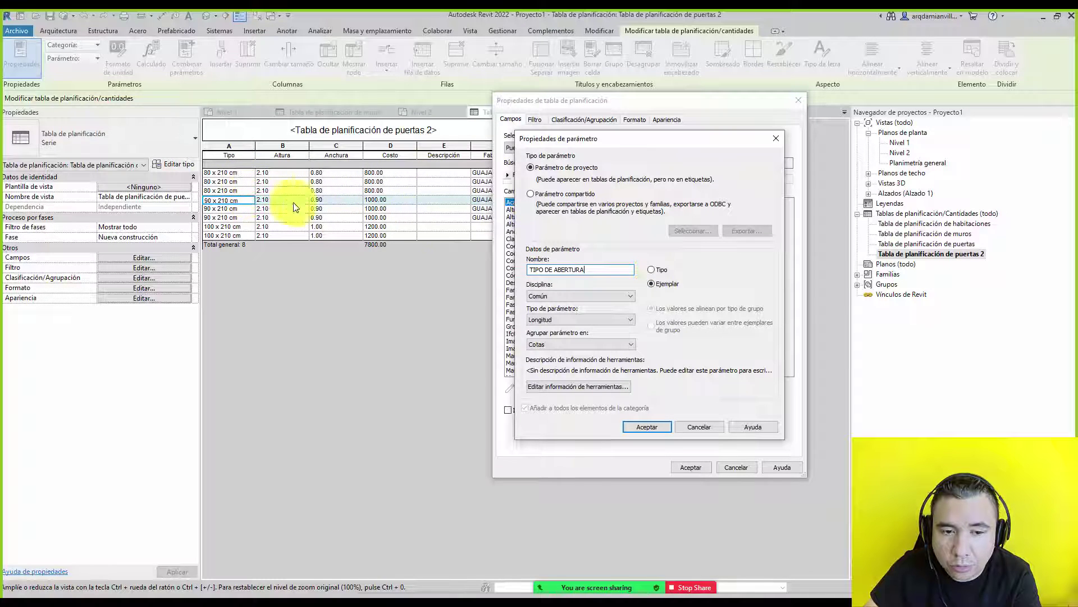
pyautogui.click(655, 270)
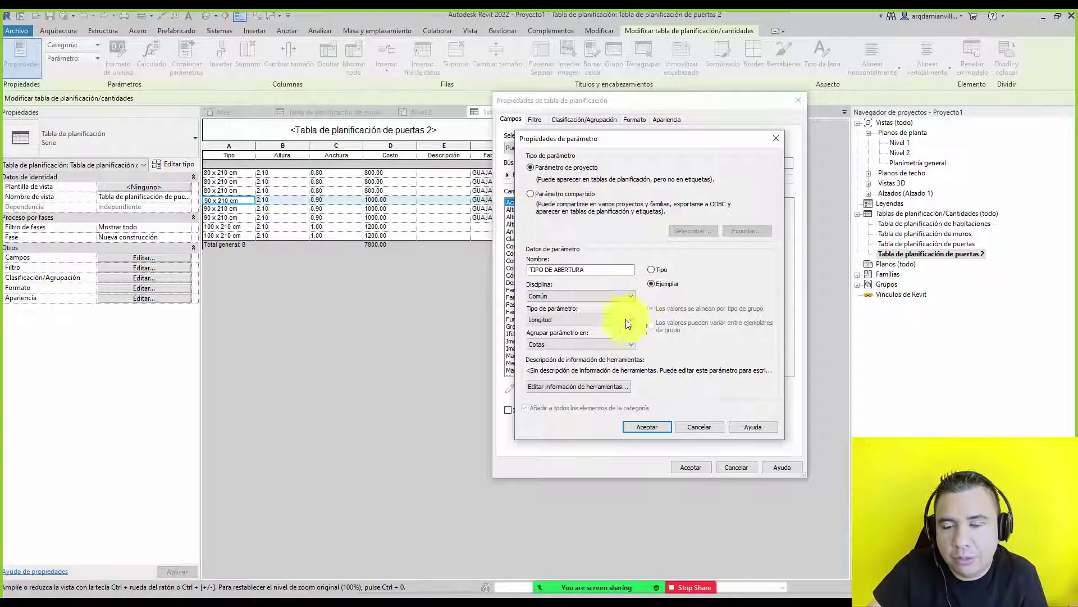
pyautogui.click(578, 321)
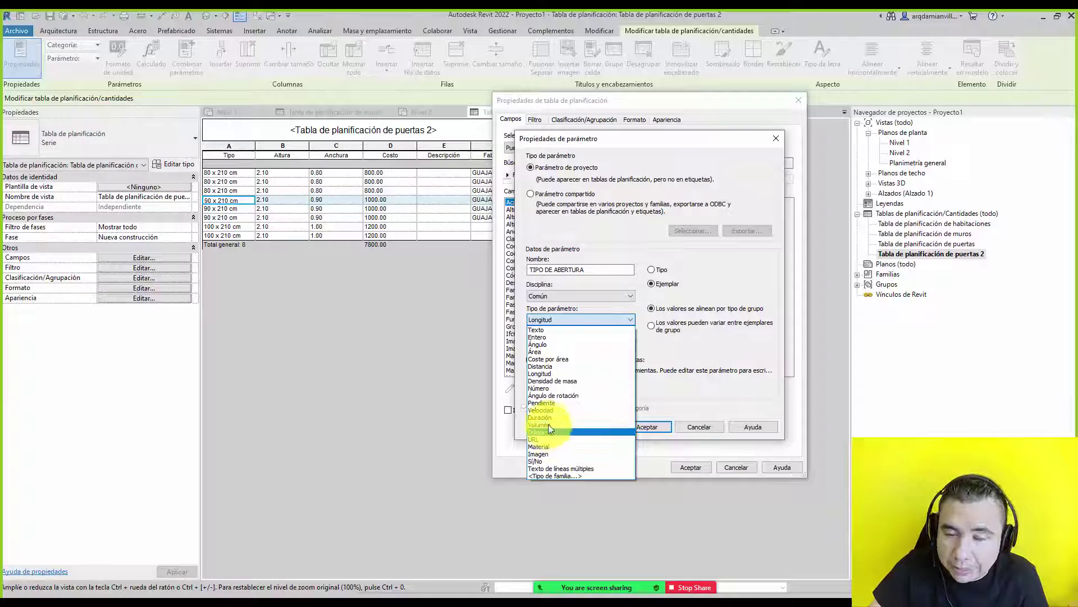
pyautogui.click(543, 330)
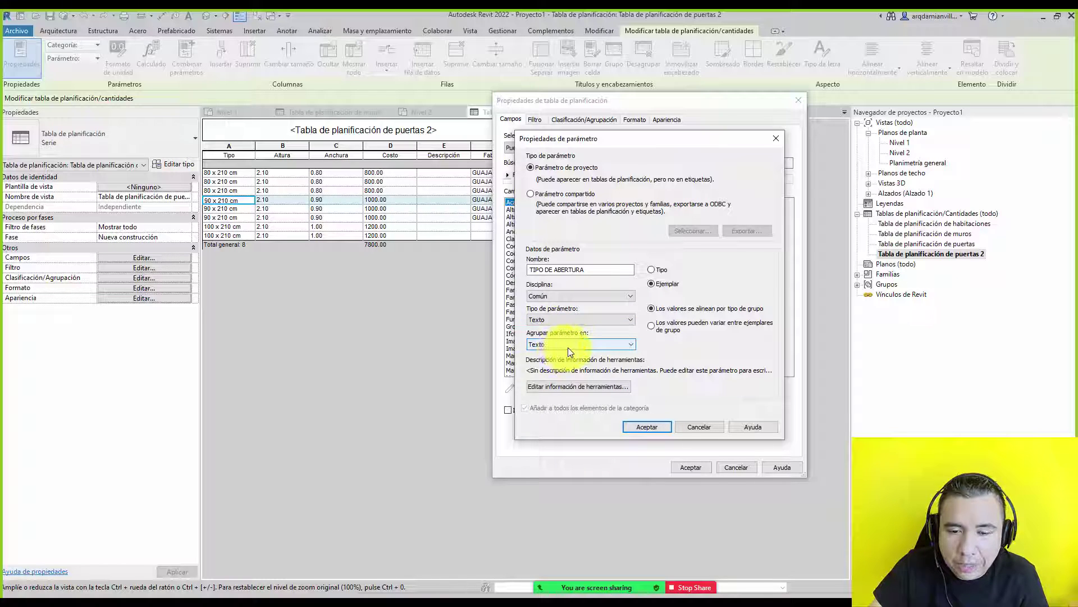
pyautogui.click(568, 347)
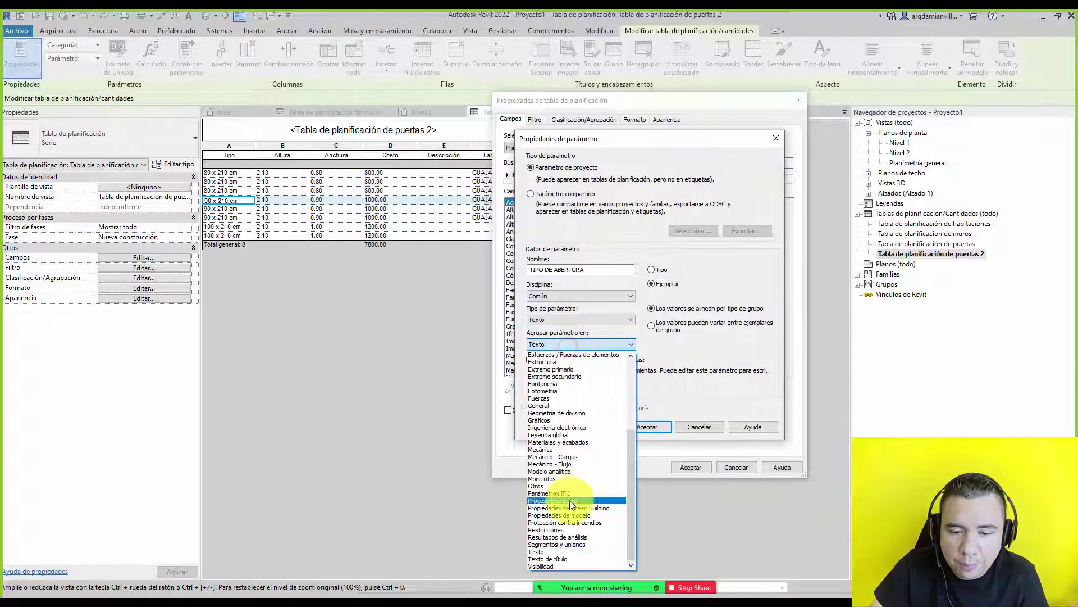
pyautogui.click(551, 483)
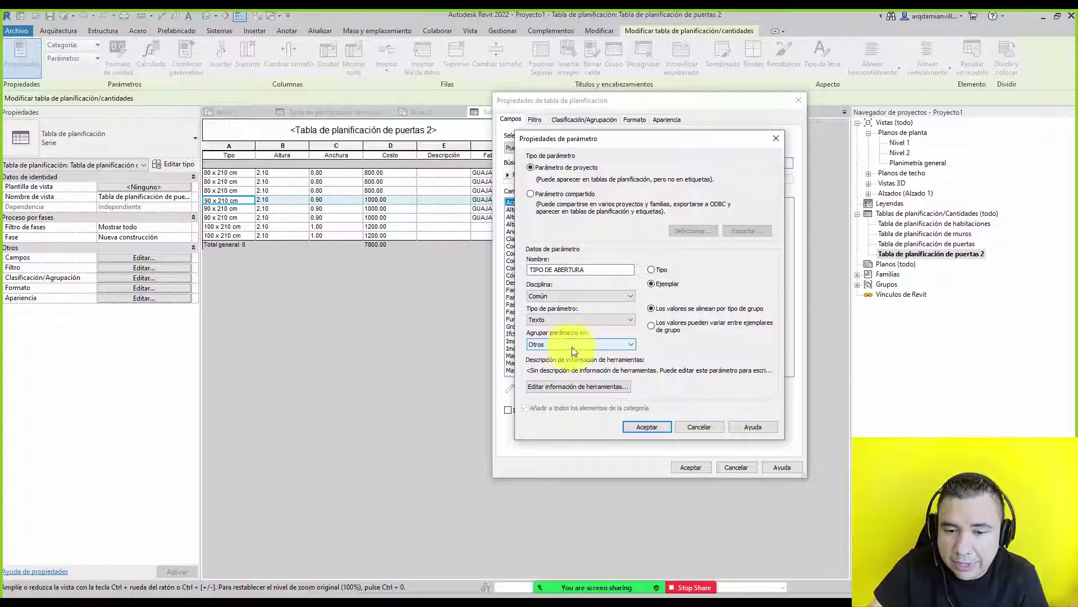
pyautogui.click(647, 427)
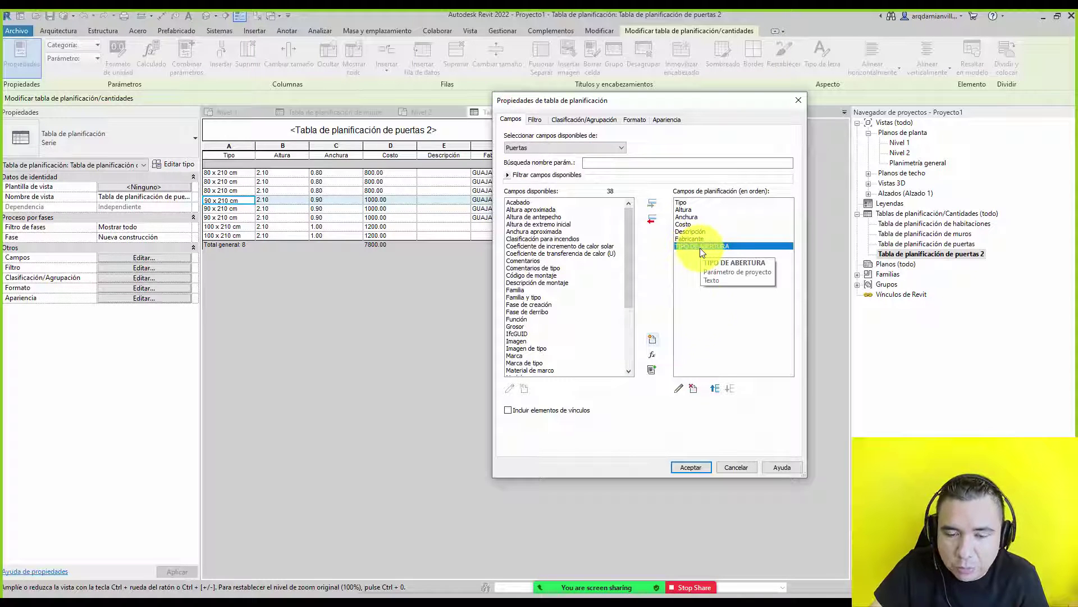
# Add TIPO DE ABERTURA as blank column G, clear the stray row-1 entry, and return to Nivel 1
pyautogui.click(690, 467)
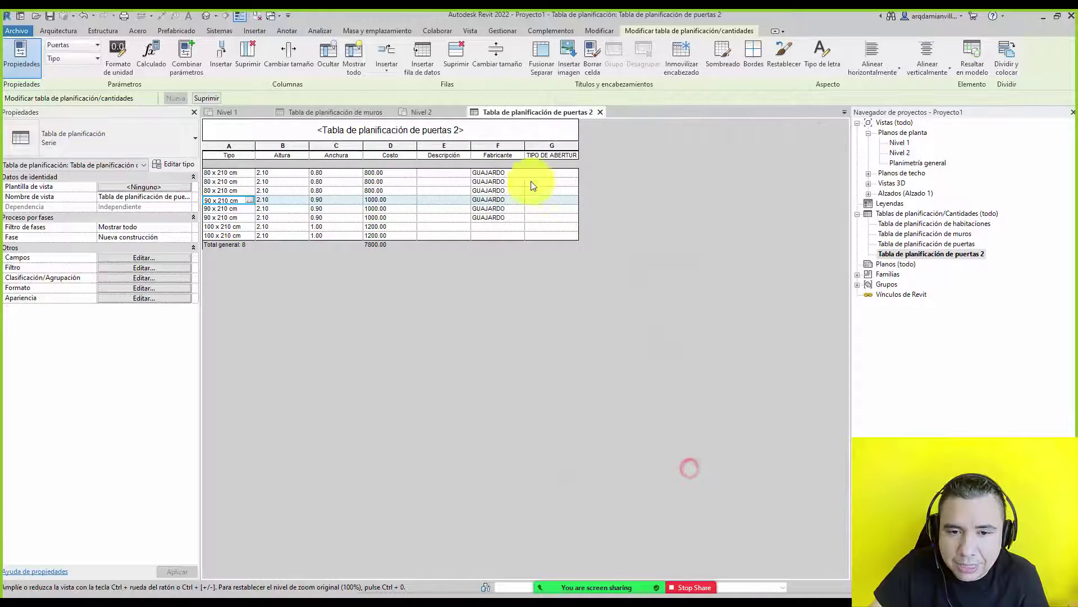
pyautogui.click(556, 174)
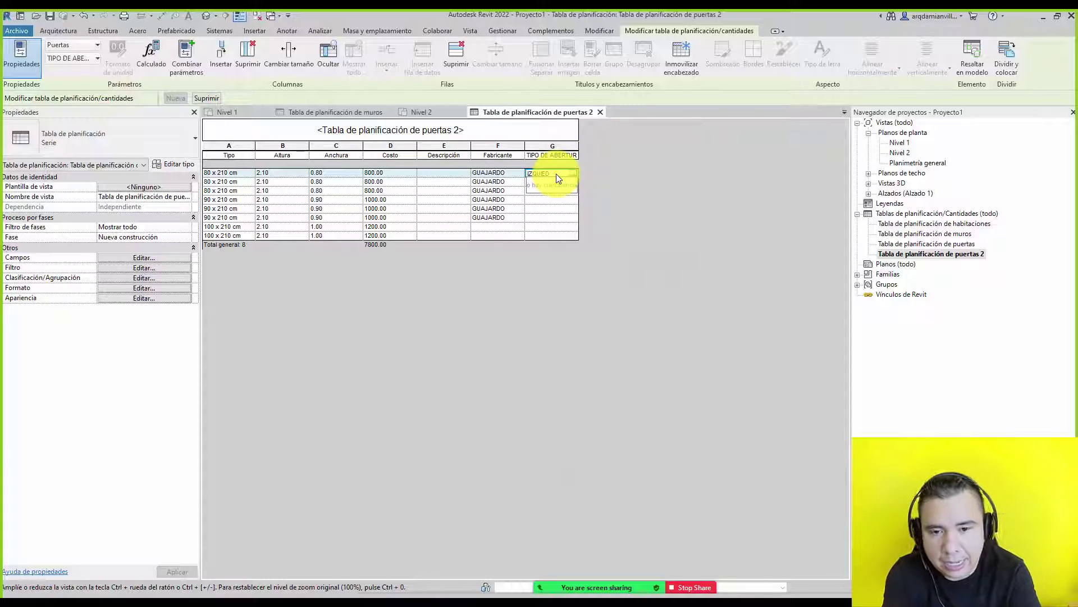
pyautogui.write('ERD')
pyautogui.press('BackSpace')
pyautogui.press('BackSpace')
pyautogui.press('BackSpace')
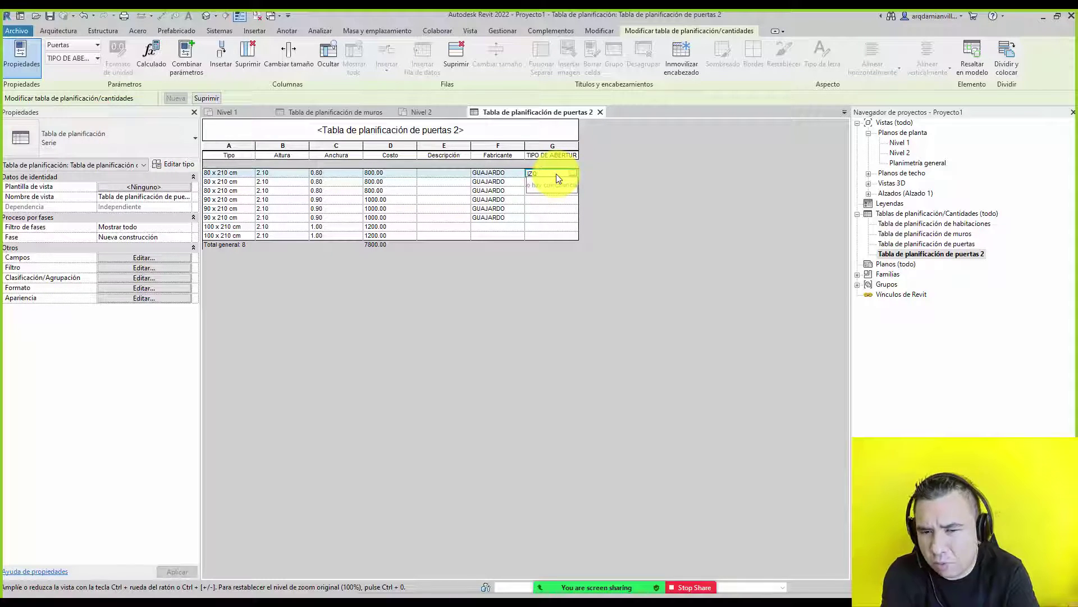
pyautogui.press('BackSpace')
pyautogui.press('BackSpace')
pyautogui.press('BackSpace')
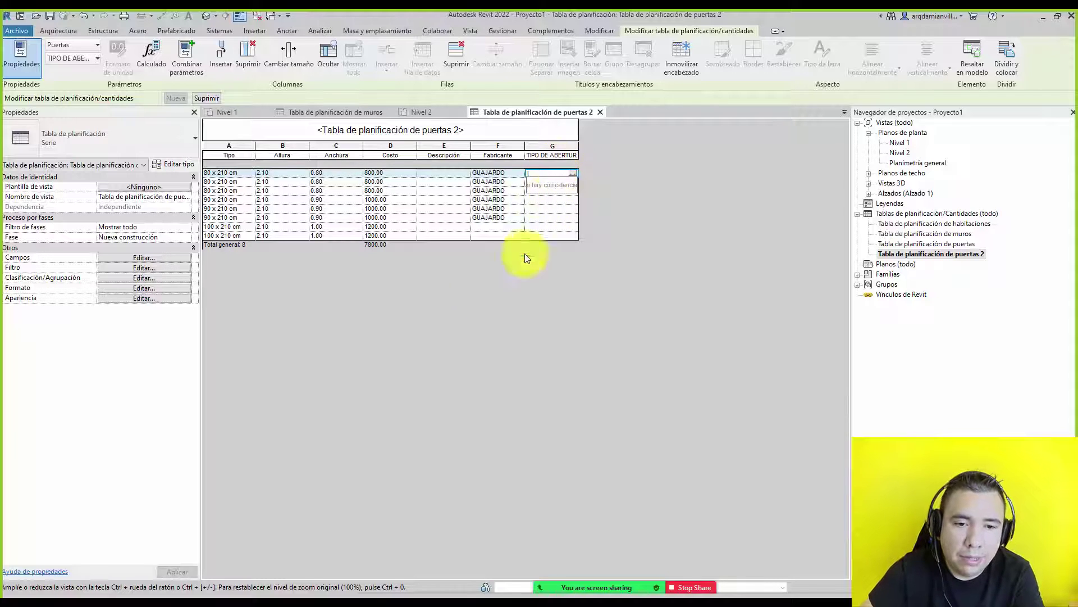
pyautogui.doubleClick(899, 142)
# Set the upper left-wall door's TIPO DE ABERTURA to DERECHA
pyautogui.click(735, 216)
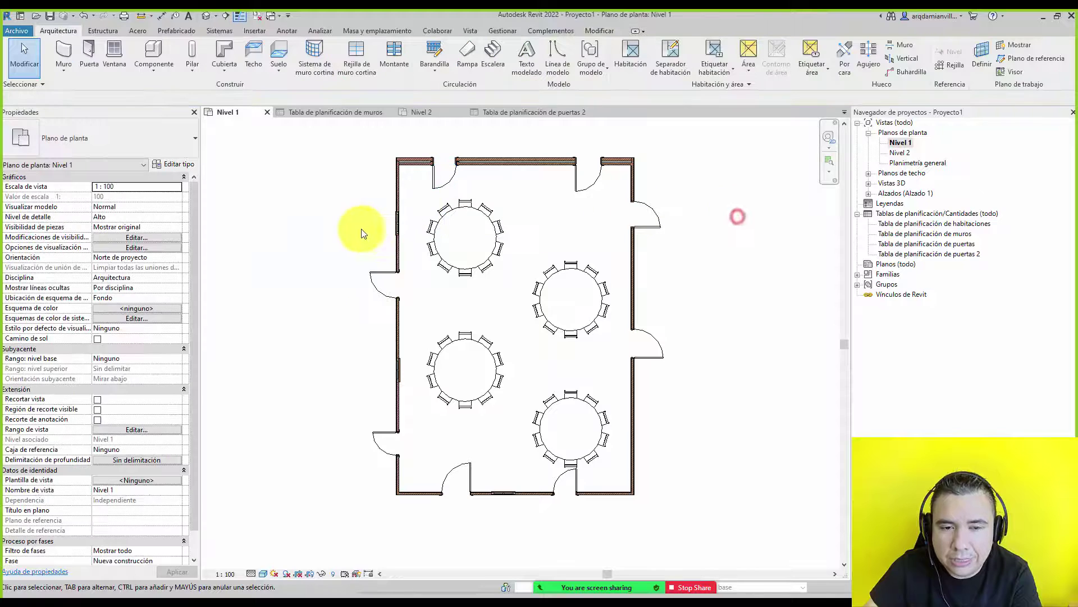
pyautogui.click(372, 271)
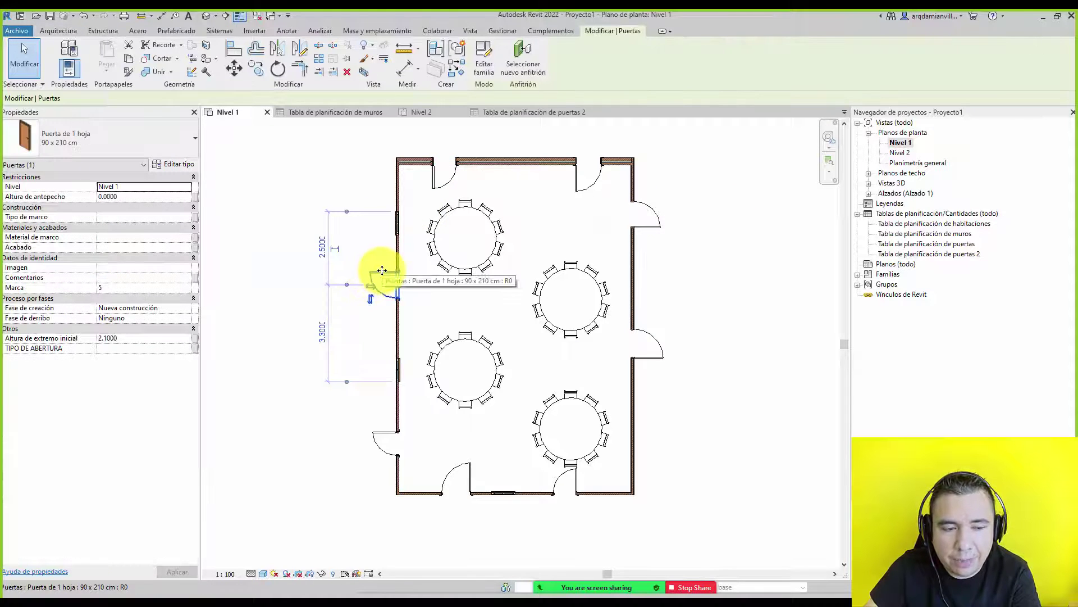
pyautogui.click(123, 348)
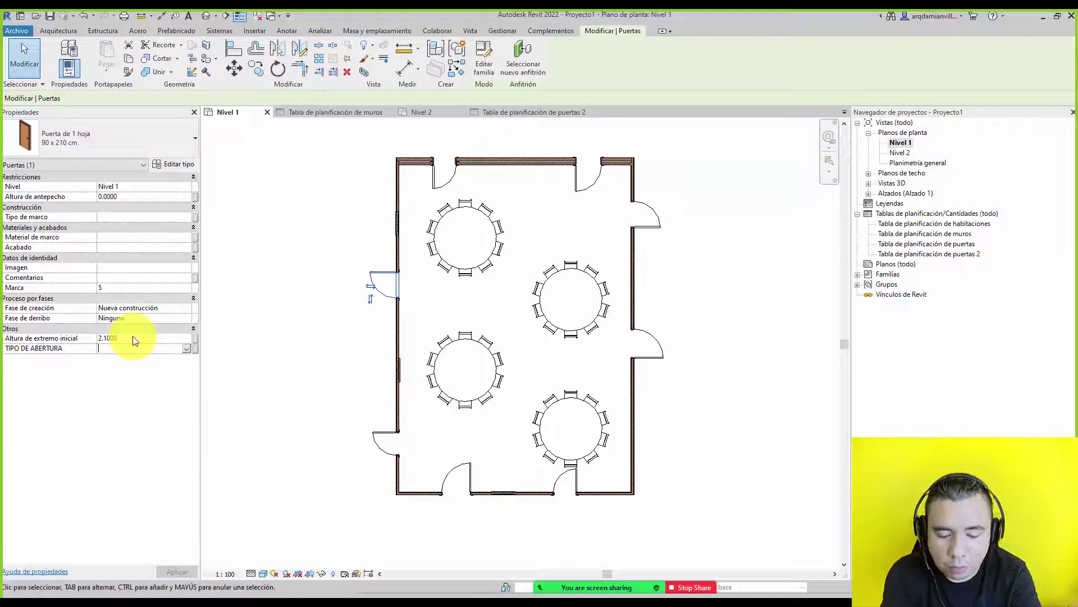
pyautogui.write('DERECHA')
pyautogui.press('Return')
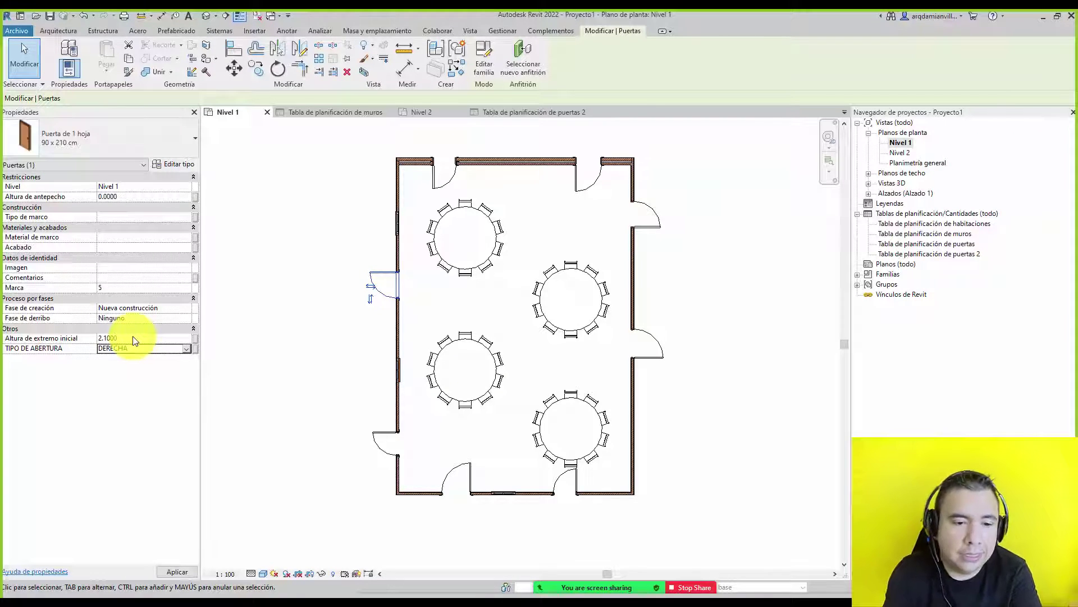
# Set TIPO DE ABERTURA to DERECHA for the lower left-wall door and the bottom-wall door
pyautogui.click(373, 440)
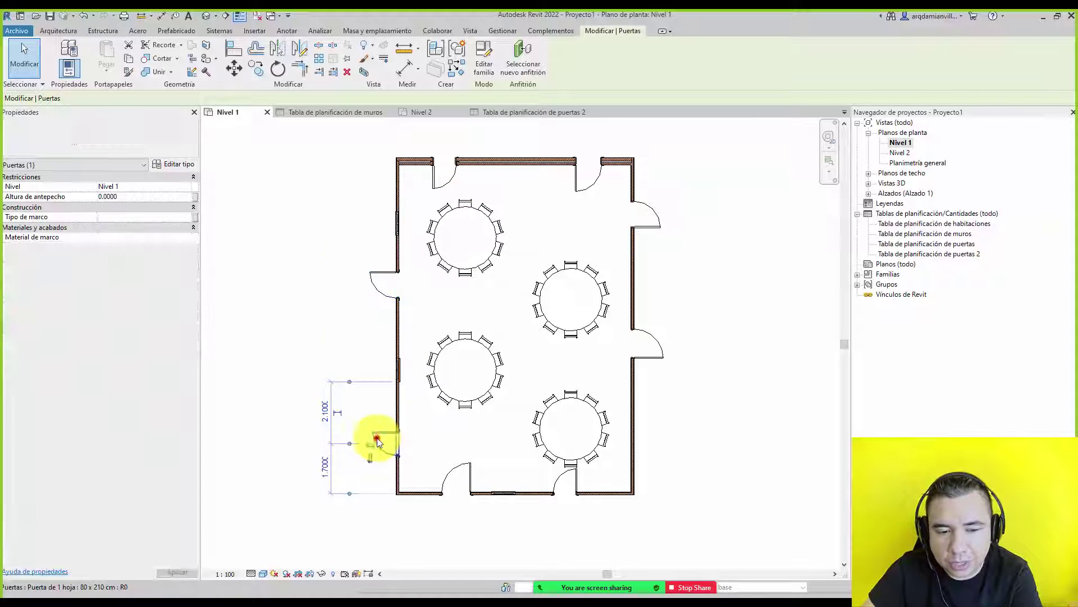
pyautogui.click(136, 349)
pyautogui.write('DERECHA')
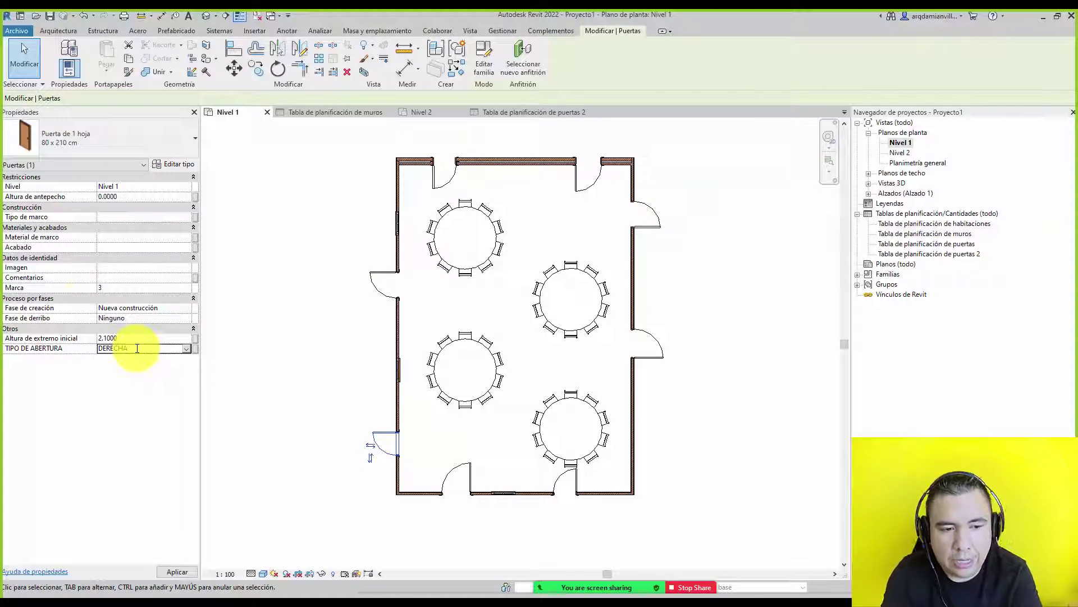
pyautogui.press('Return')
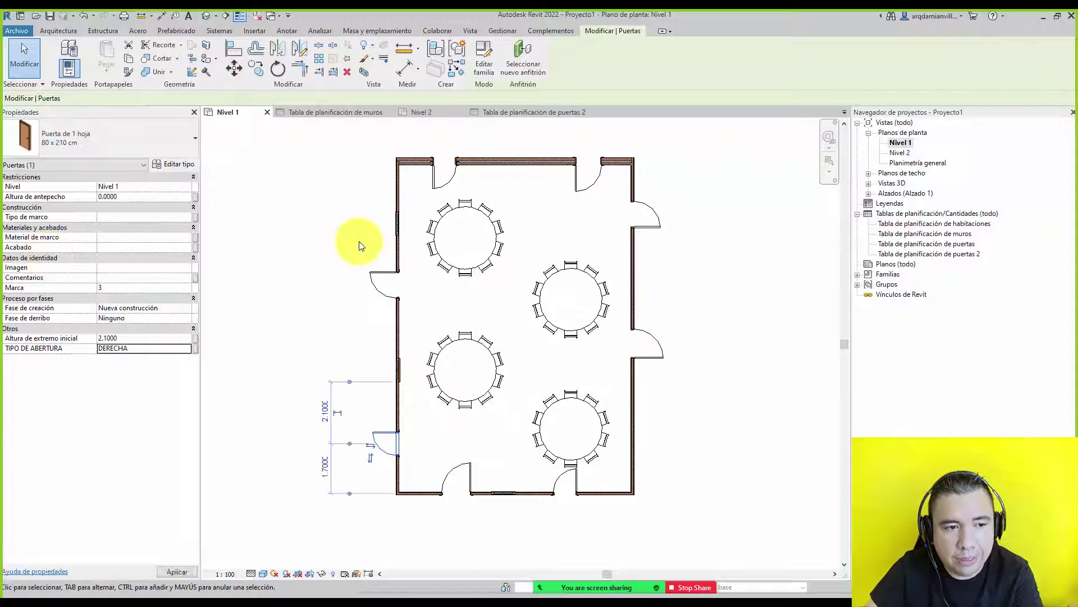
pyautogui.click(454, 468)
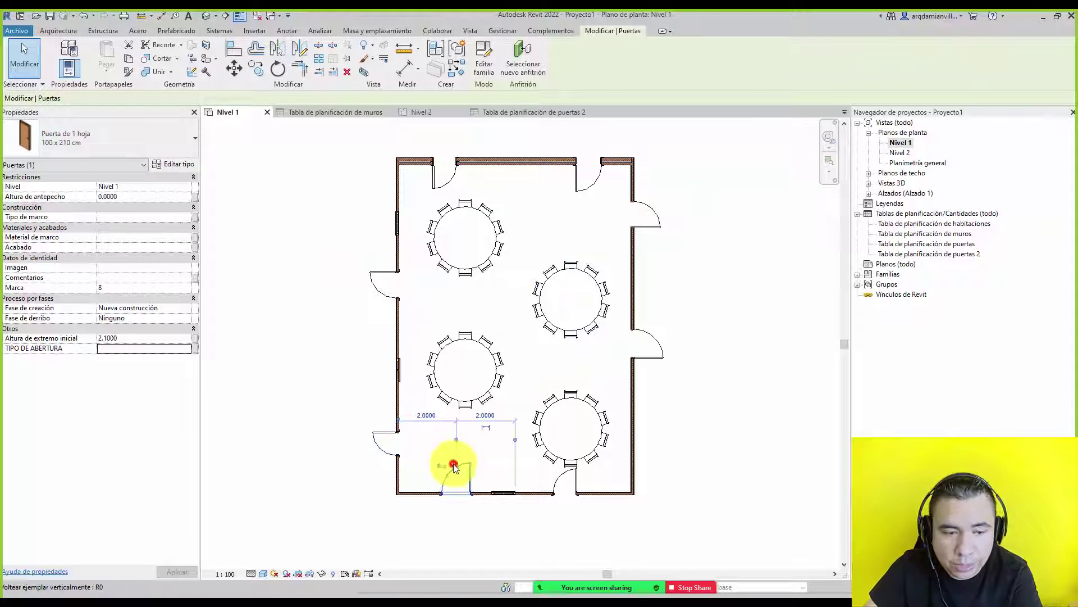
pyautogui.click(140, 347)
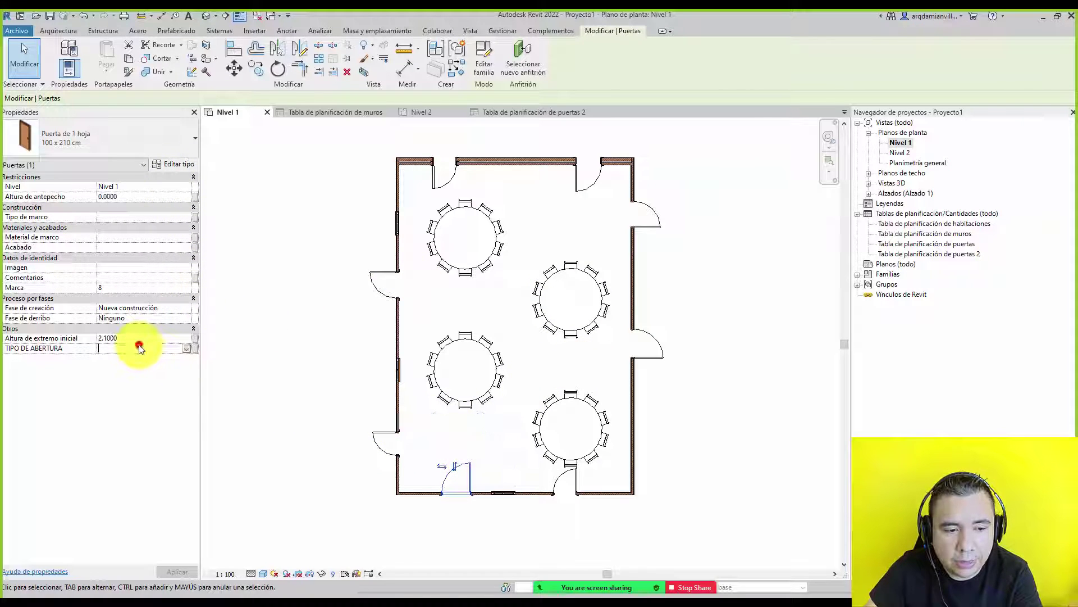
pyautogui.click(143, 346)
pyautogui.click(140, 358)
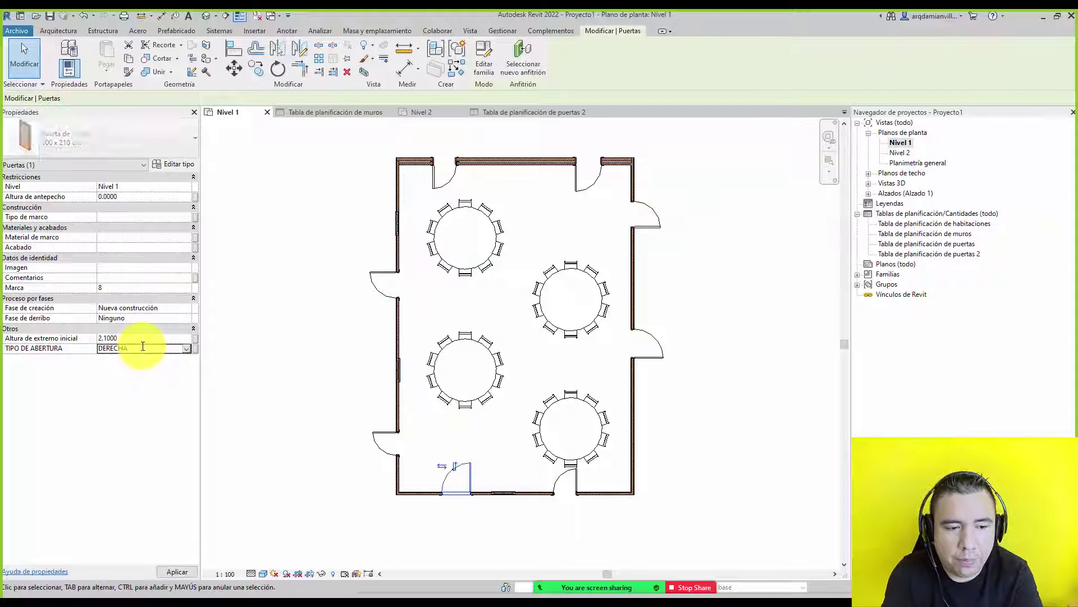
pyautogui.click(708, 252)
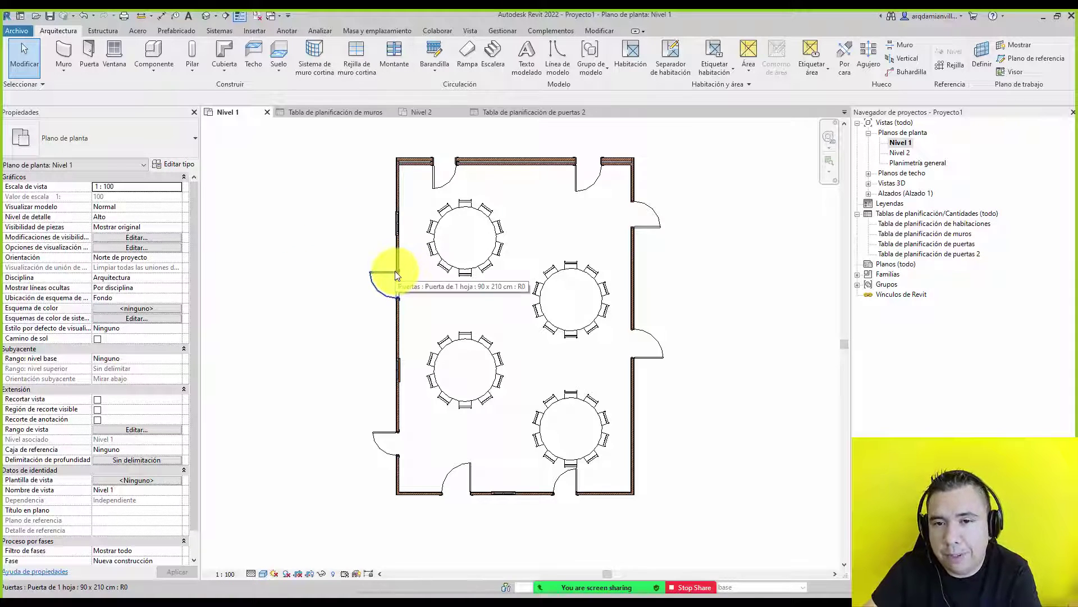
# Open Tabla de planificación de puertas 2 and its Campos field settings
pyautogui.click(733, 164)
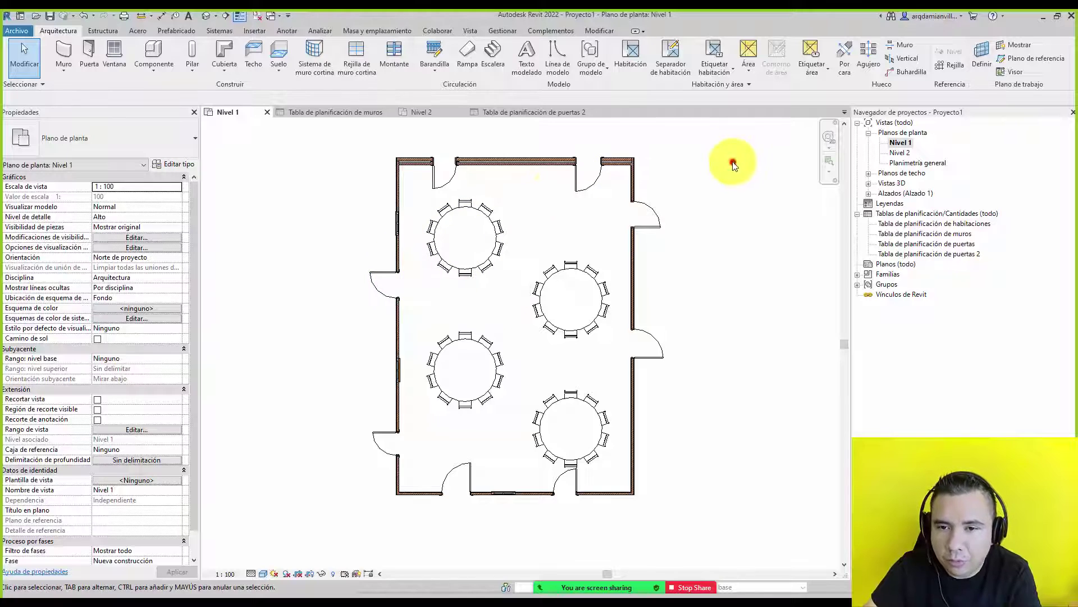
pyautogui.doubleClick(929, 253)
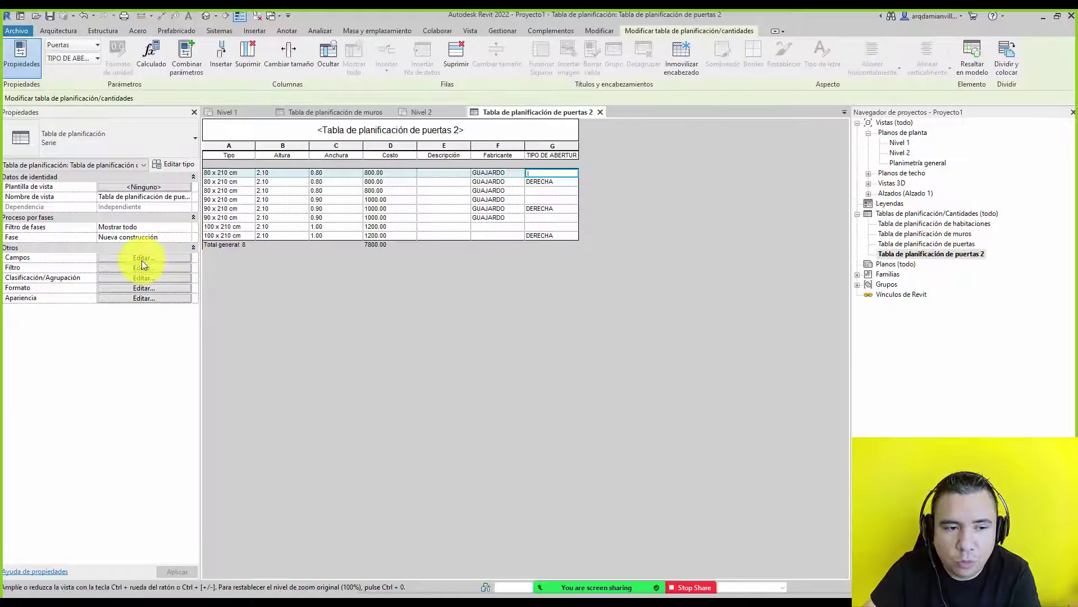
pyautogui.click(140, 258)
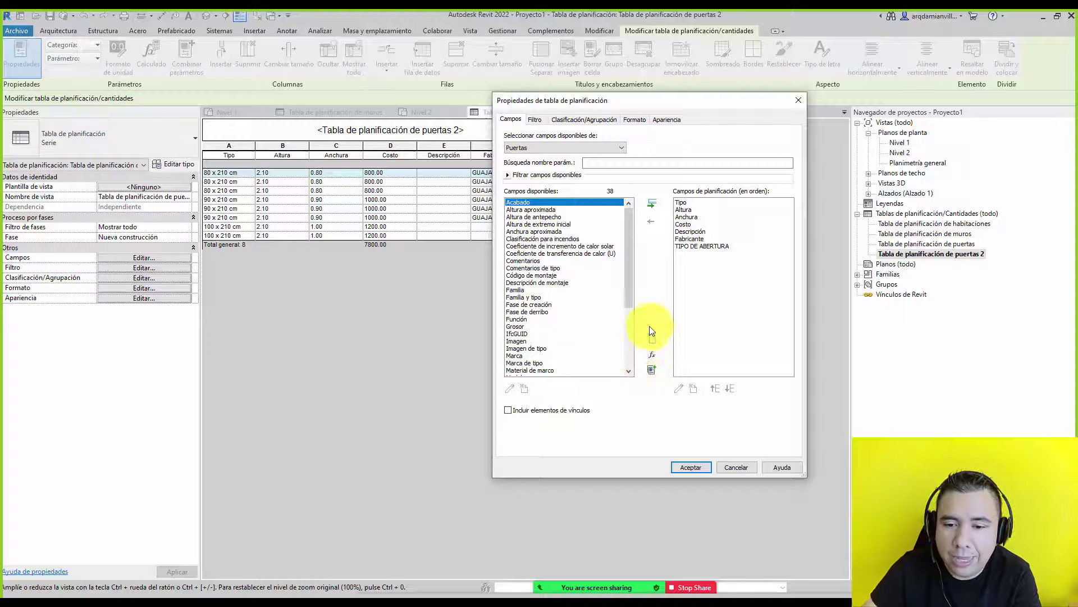
# Create a Texto project parameter TIPO DE CERRADURA grouped under Otros
pyautogui.click(651, 342)
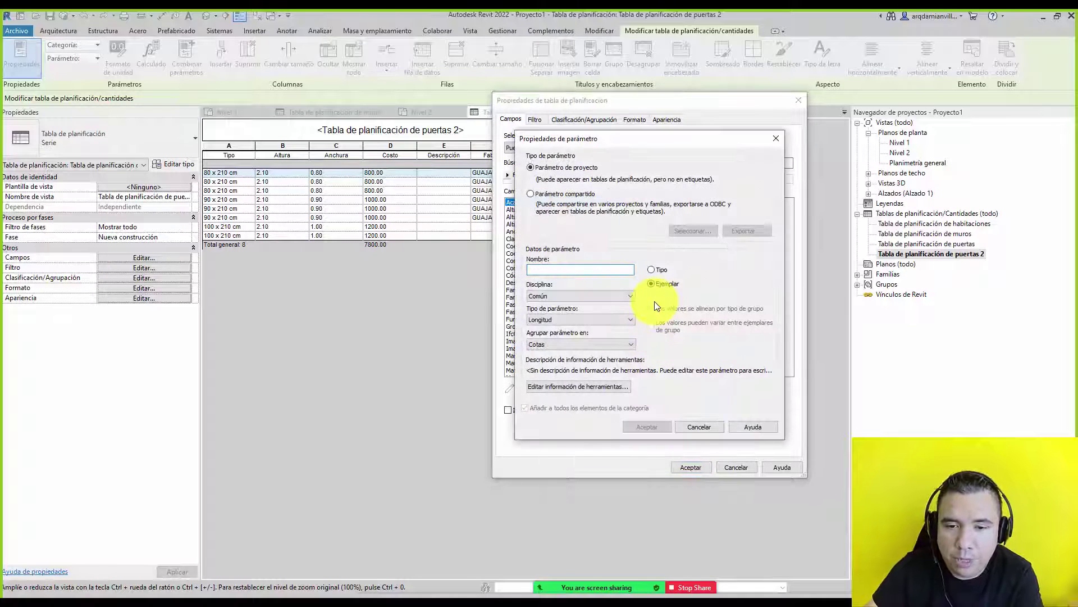
pyautogui.write('TIPO DE C')
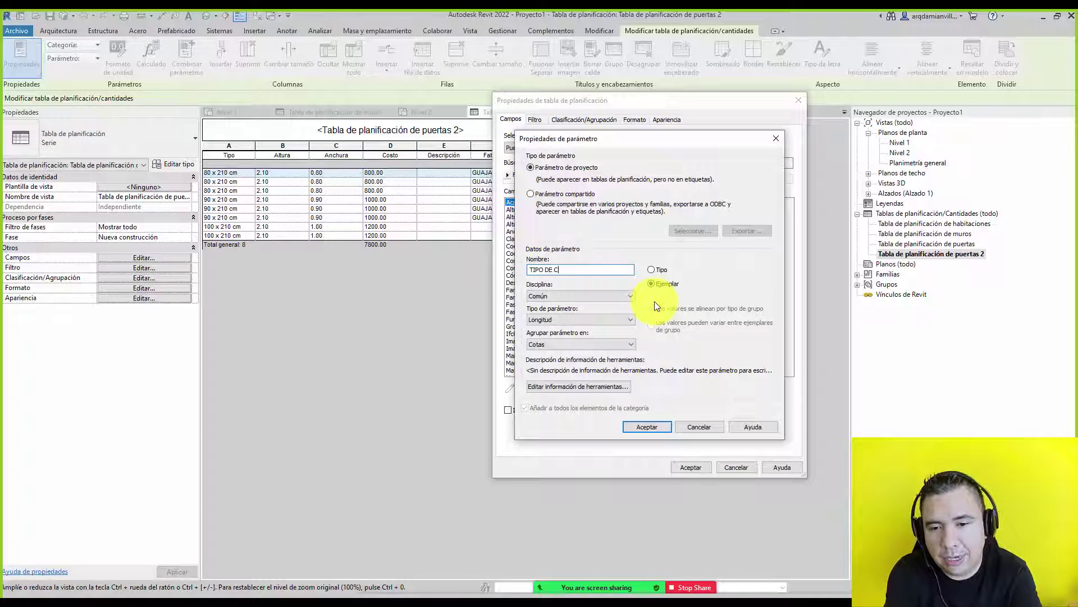
pyautogui.write('ERRADURA')
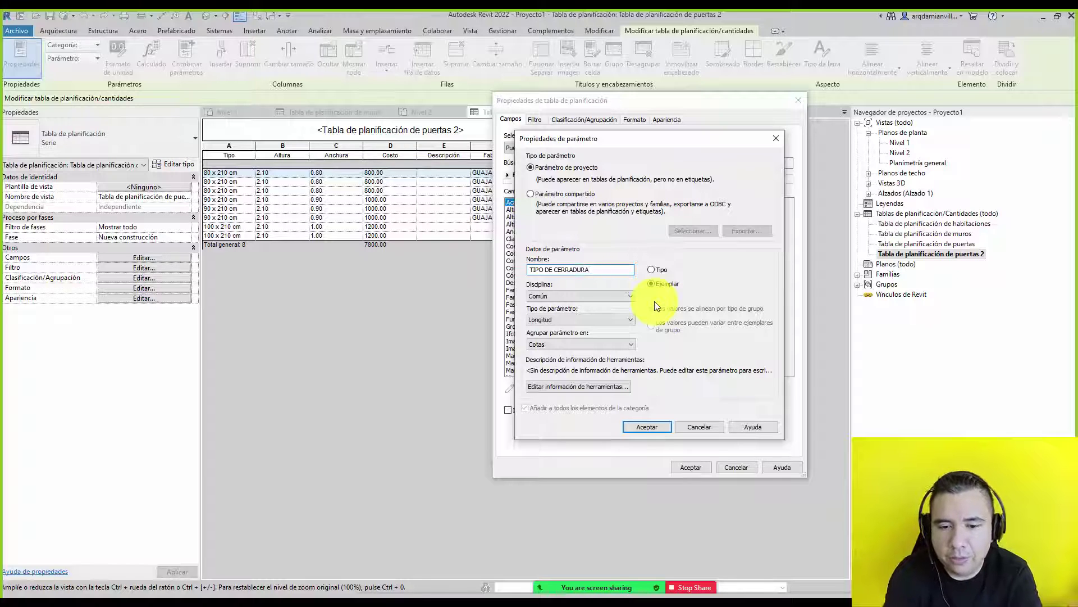
pyautogui.click(591, 319)
pyautogui.click(587, 374)
pyautogui.click(579, 344)
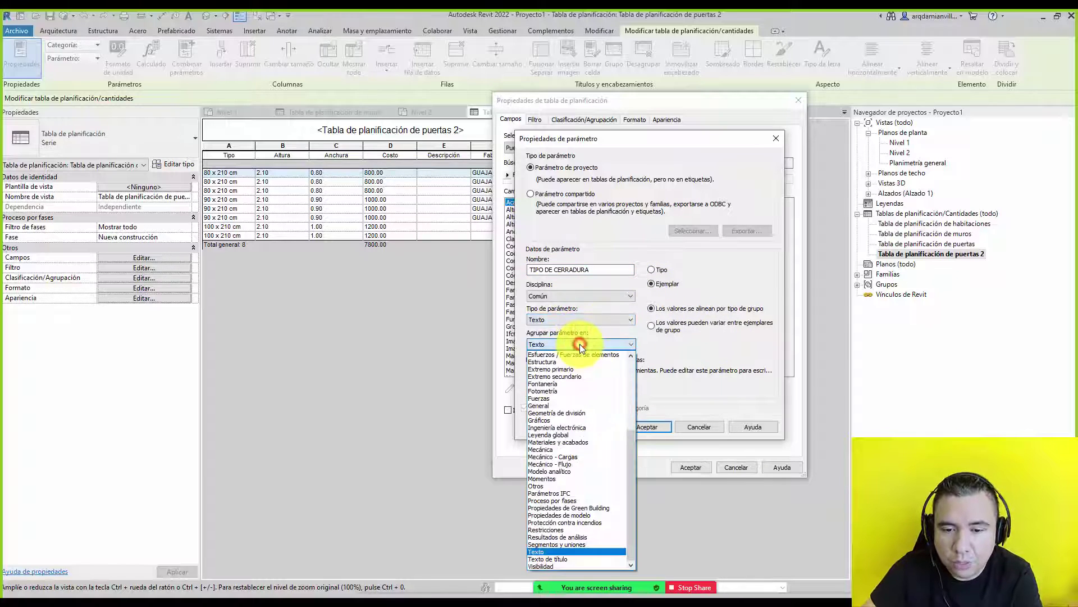
pyautogui.click(551, 482)
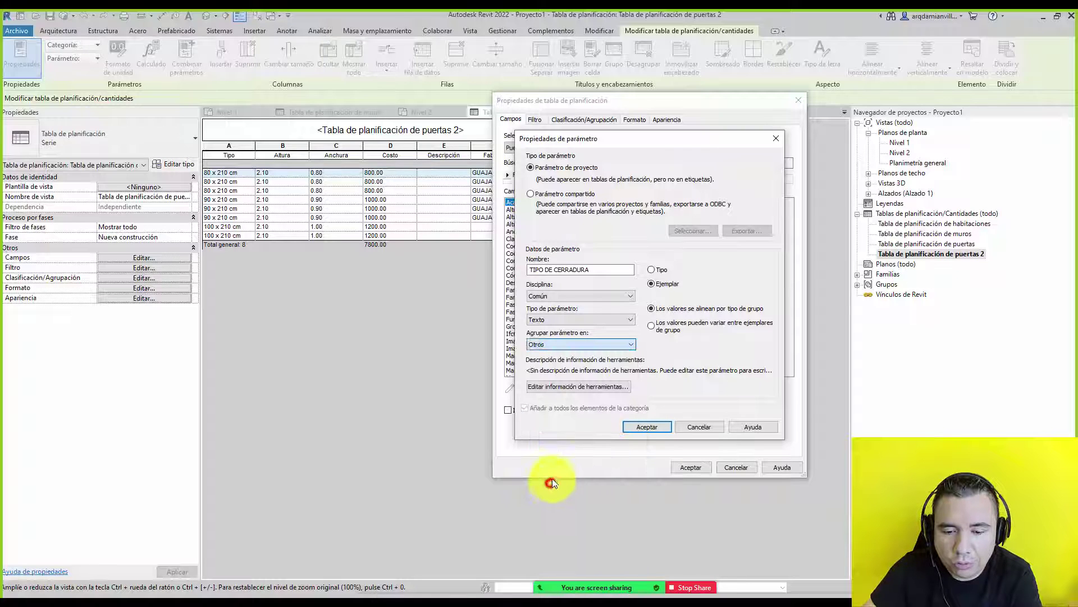
pyautogui.click(647, 427)
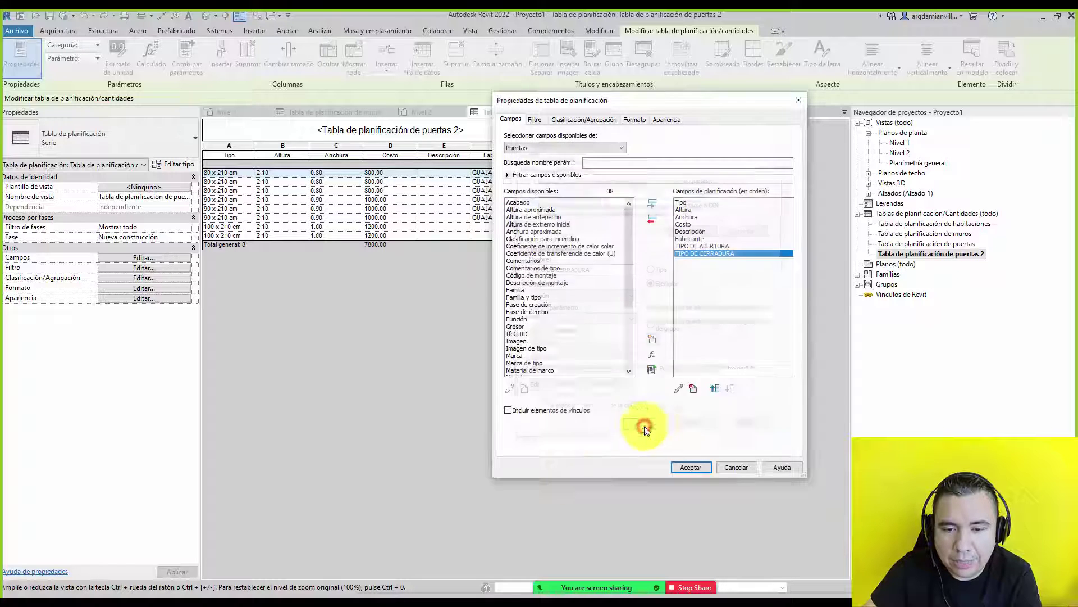
# Add TIPO DE CERRADURA as widened column H, then return to the Nivel 1 plan
pyautogui.click(694, 469)
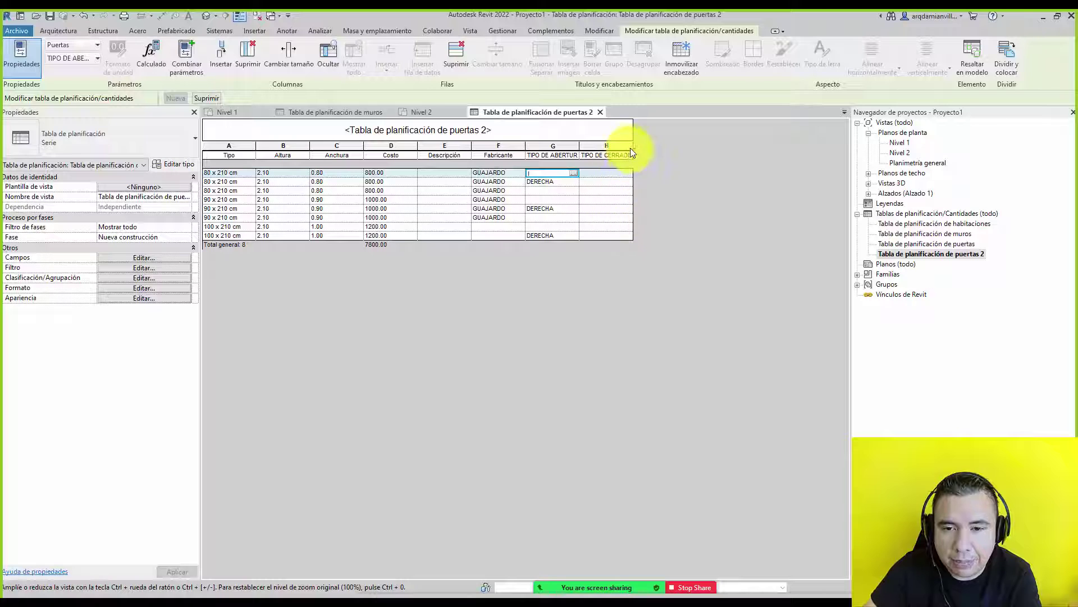
pyautogui.moveTo(632, 147); pyautogui.dragTo(681, 144)
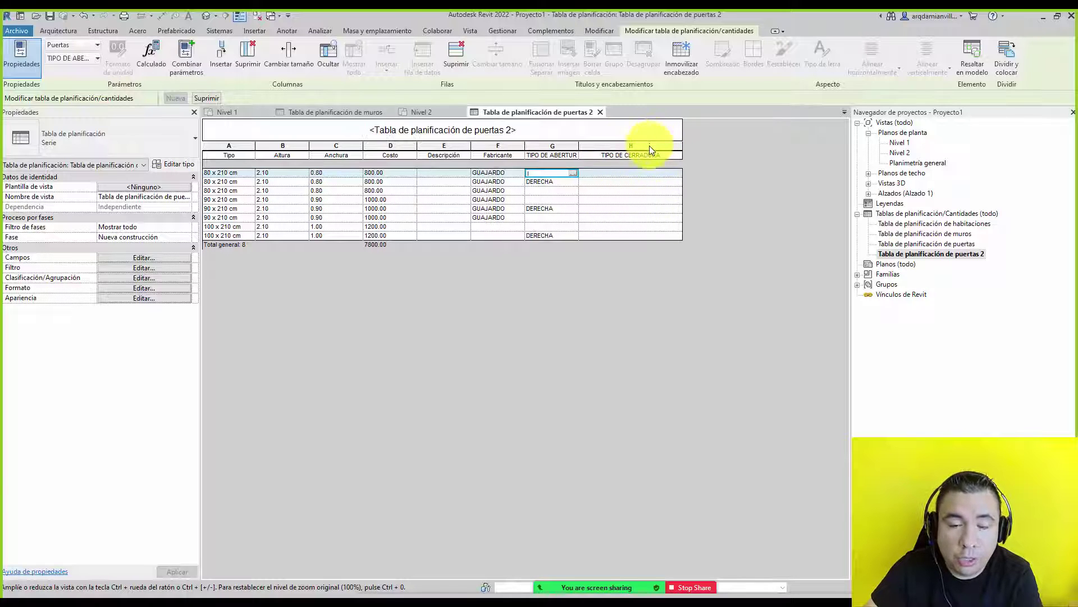
pyautogui.doubleClick(899, 144)
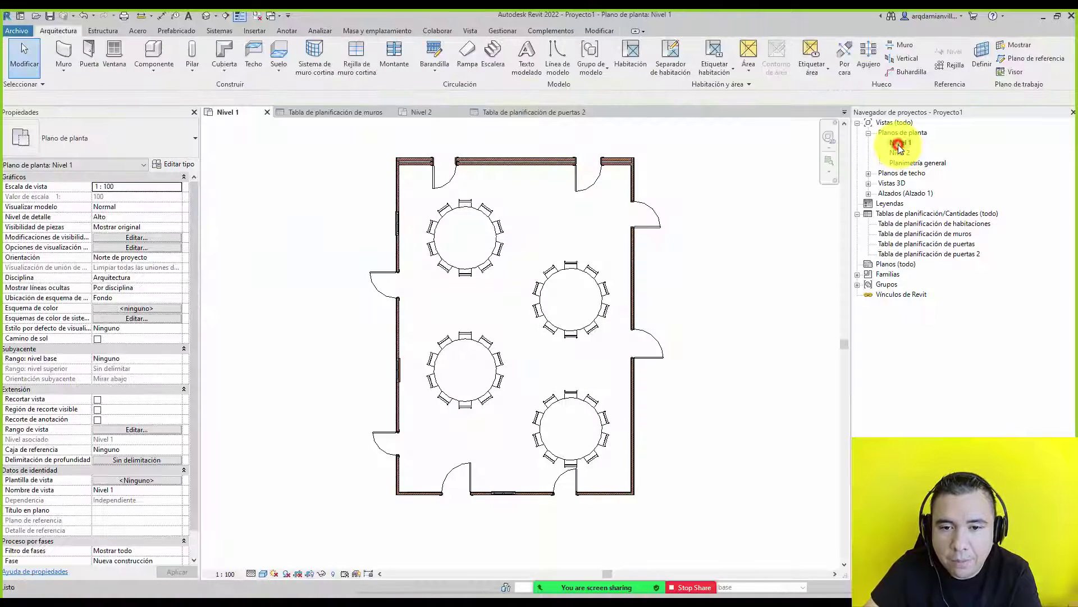
# Check the left-wall door's blank TIPO DE CERRADURA value, then open the wall schedule
pyautogui.click(365, 272)
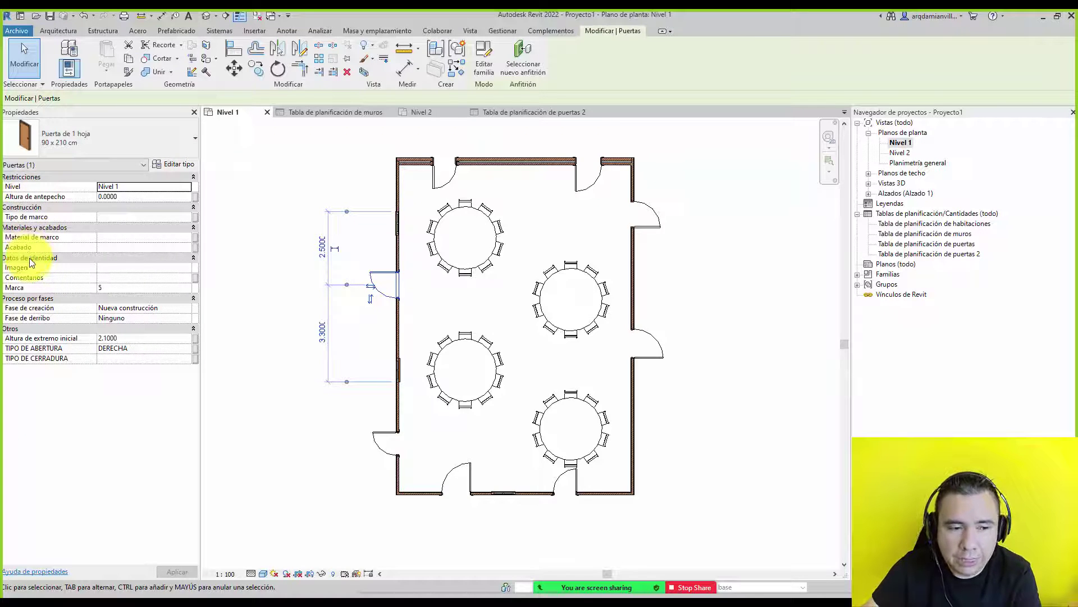
pyautogui.click(123, 360)
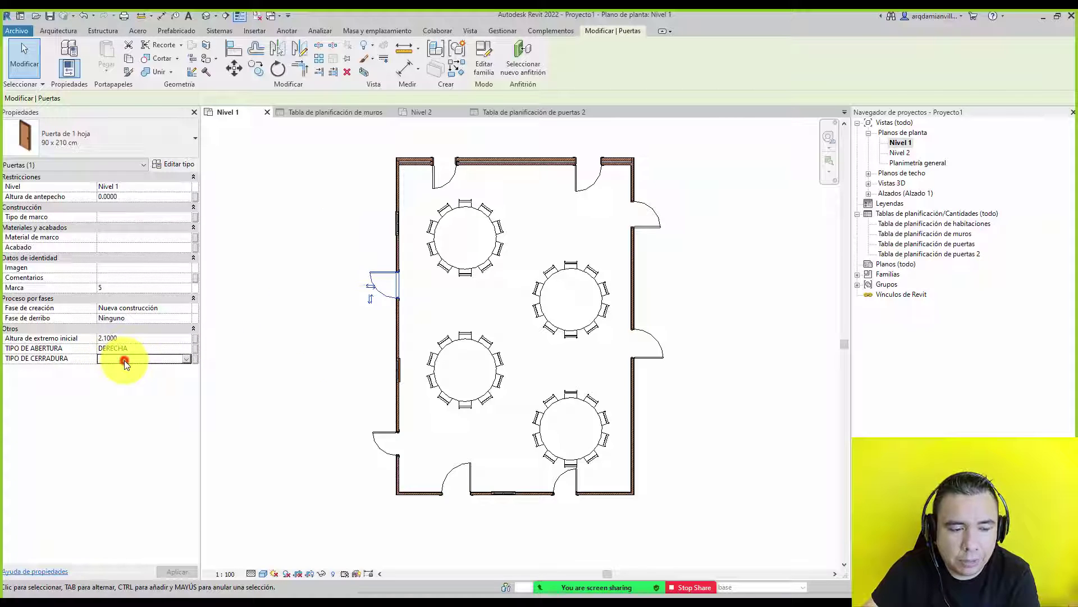
pyautogui.click(326, 180)
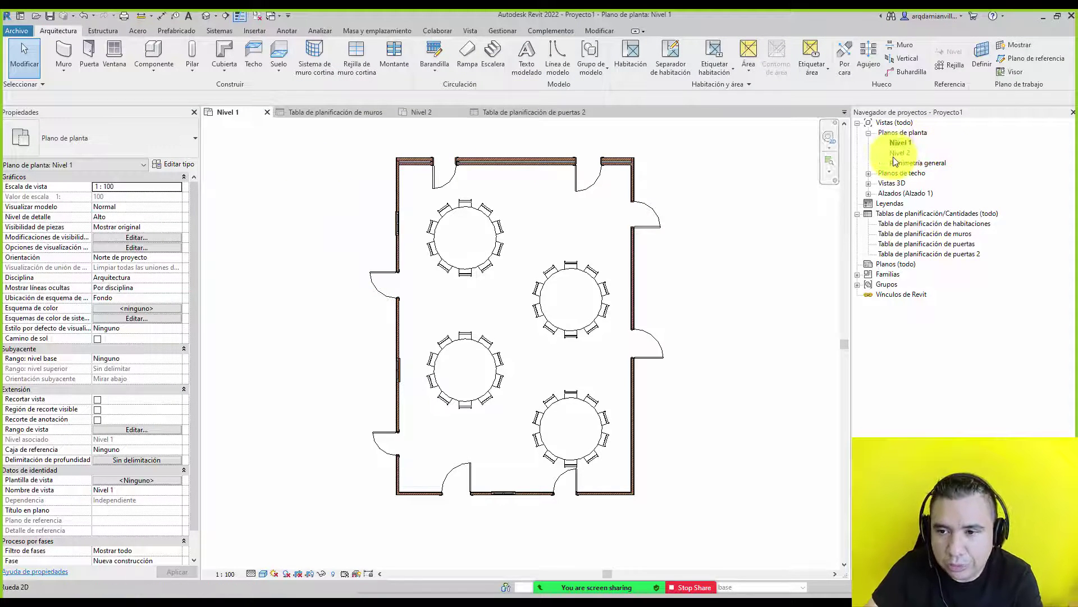
pyautogui.doubleClick(927, 234)
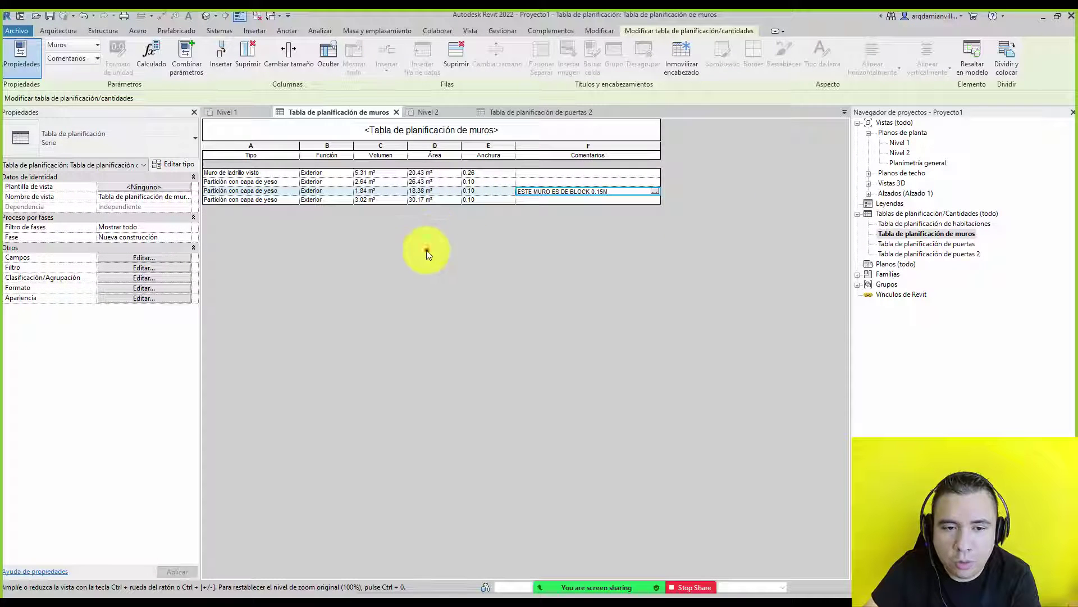
# Create Texto parameter CLAVE DE MURO under Otros and add it as widened column G of the wall schedule
pyautogui.click(427, 254)
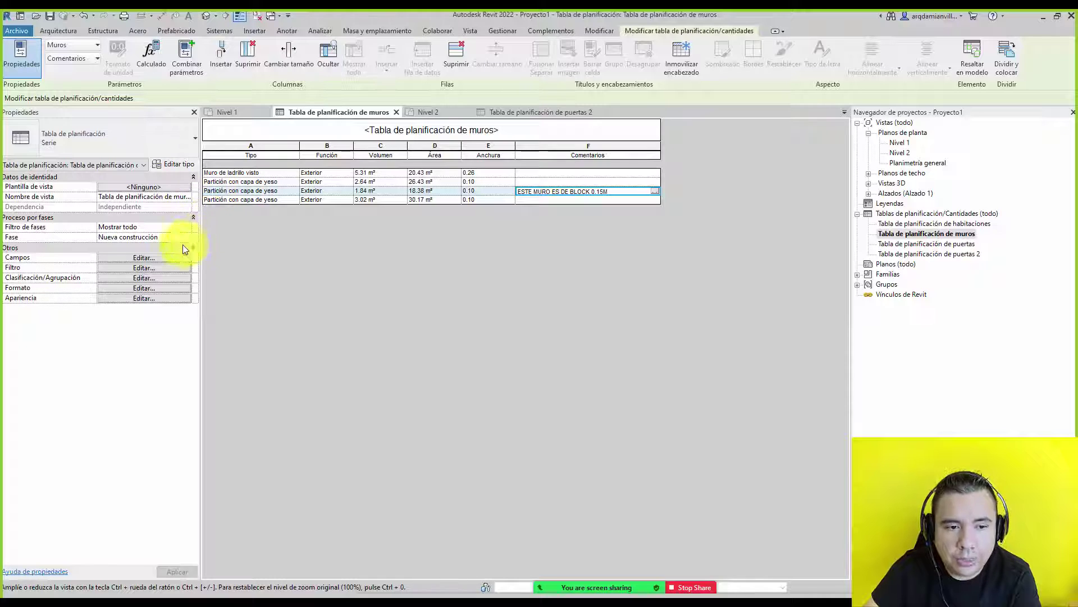
pyautogui.click(161, 258)
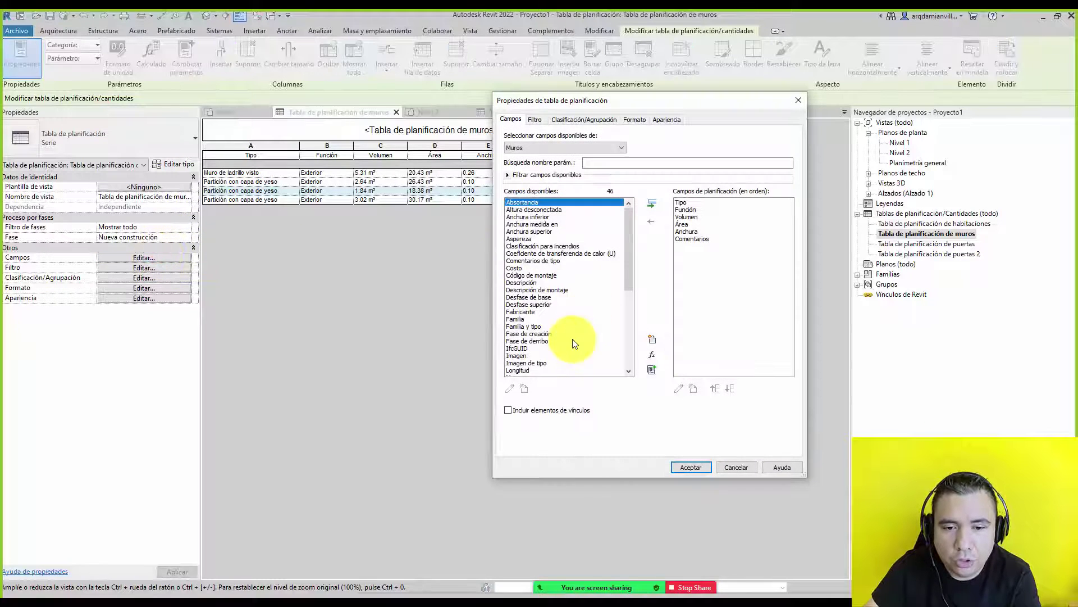
pyautogui.click(652, 341)
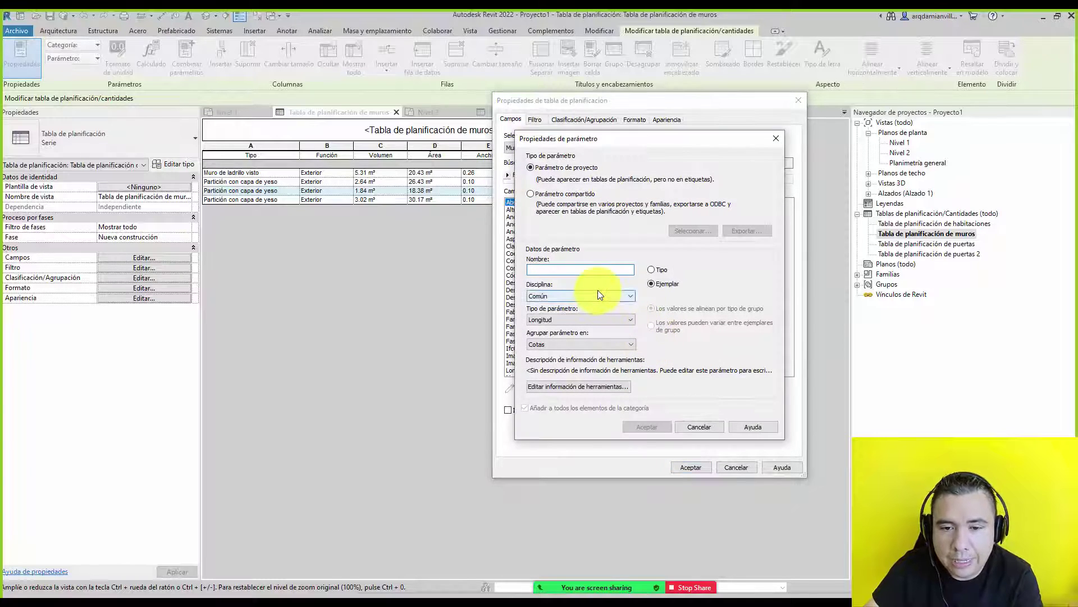
pyautogui.write('CLAVE DE MURO')
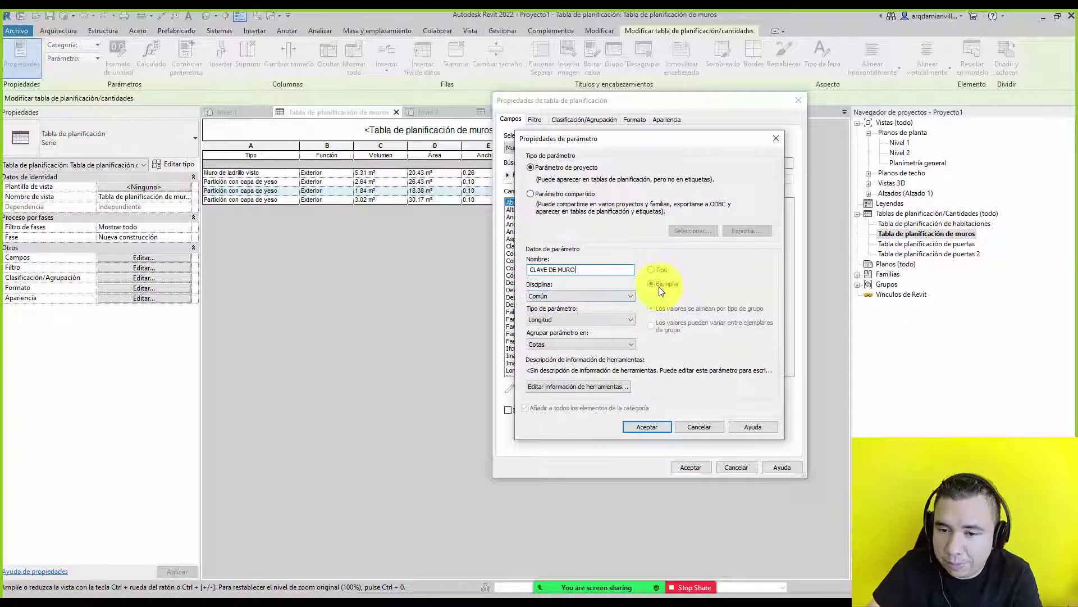
pyautogui.click(571, 318)
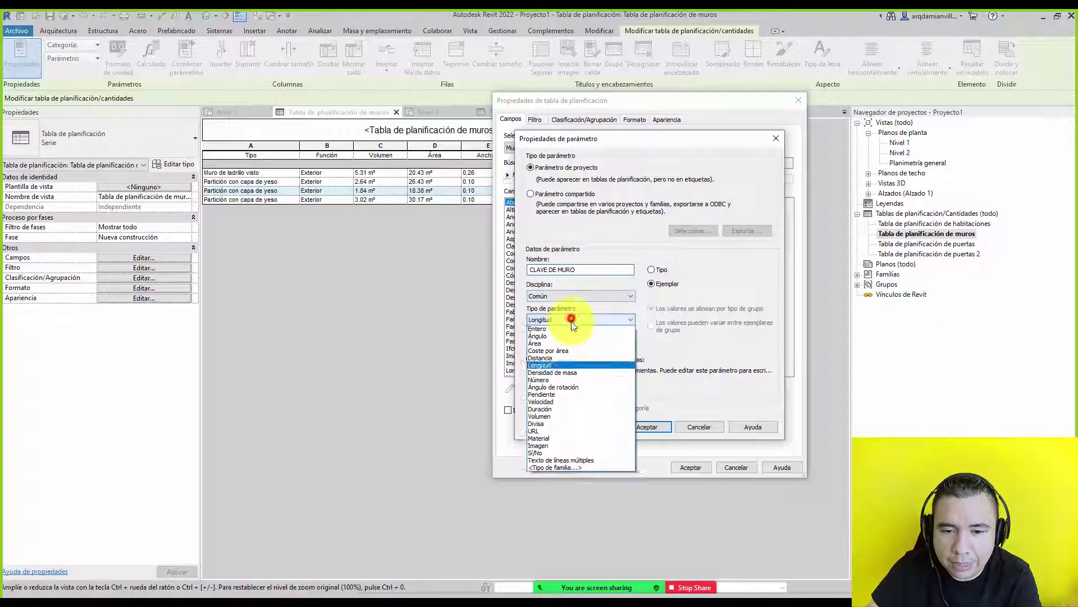
pyautogui.click(566, 343)
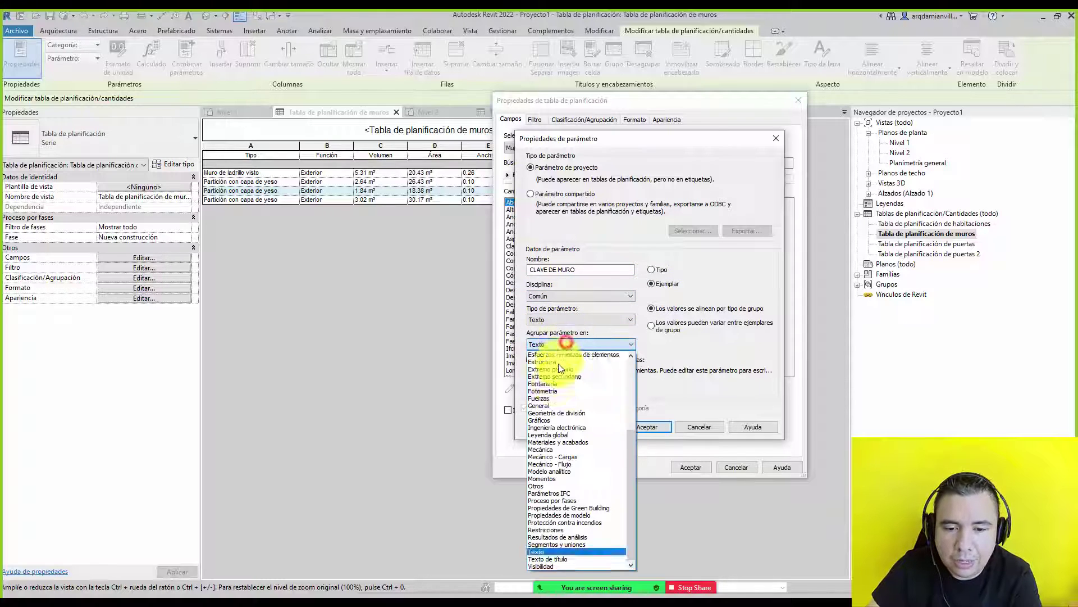
pyautogui.click(545, 487)
pyautogui.click(646, 428)
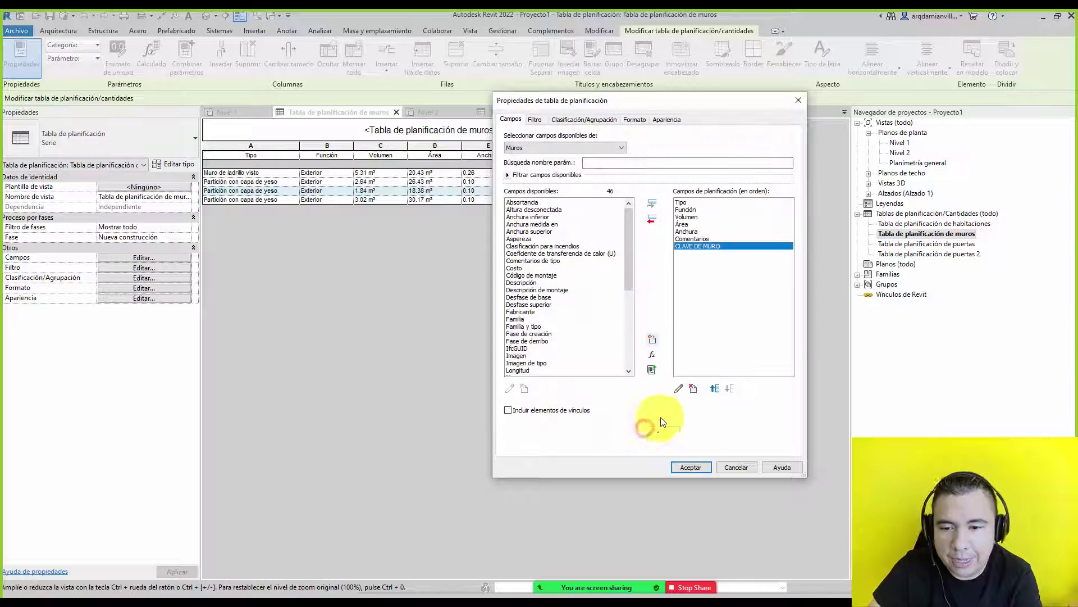
pyautogui.click(698, 467)
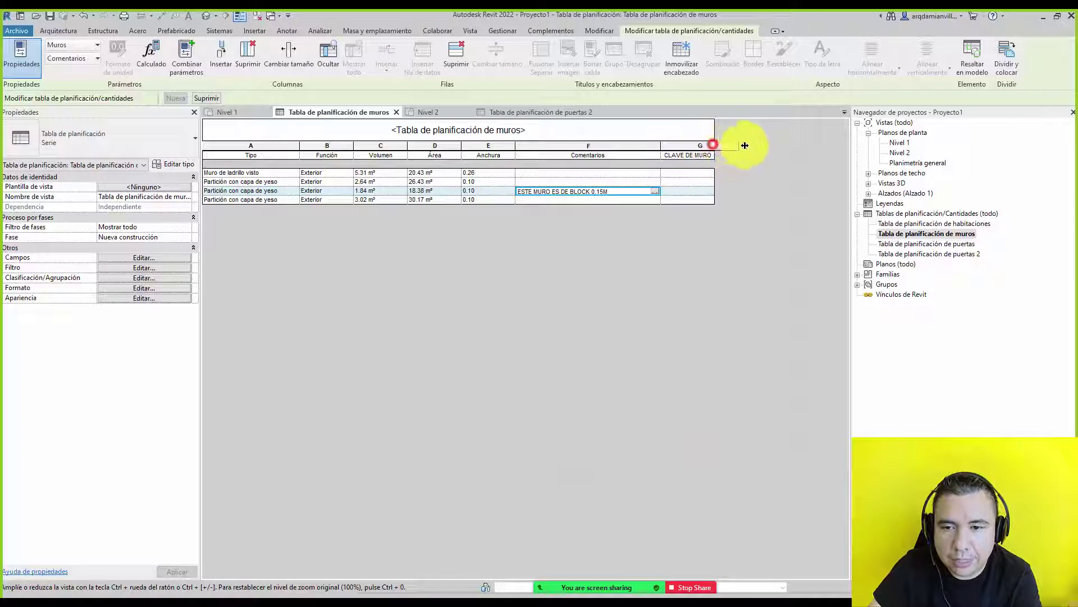
pyautogui.moveTo(716, 147); pyautogui.dragTo(747, 145)
# On the Nivel 1 plan, give the top wall the CLAVE DE MURO value M-01
pyautogui.doubleClick(916, 142)
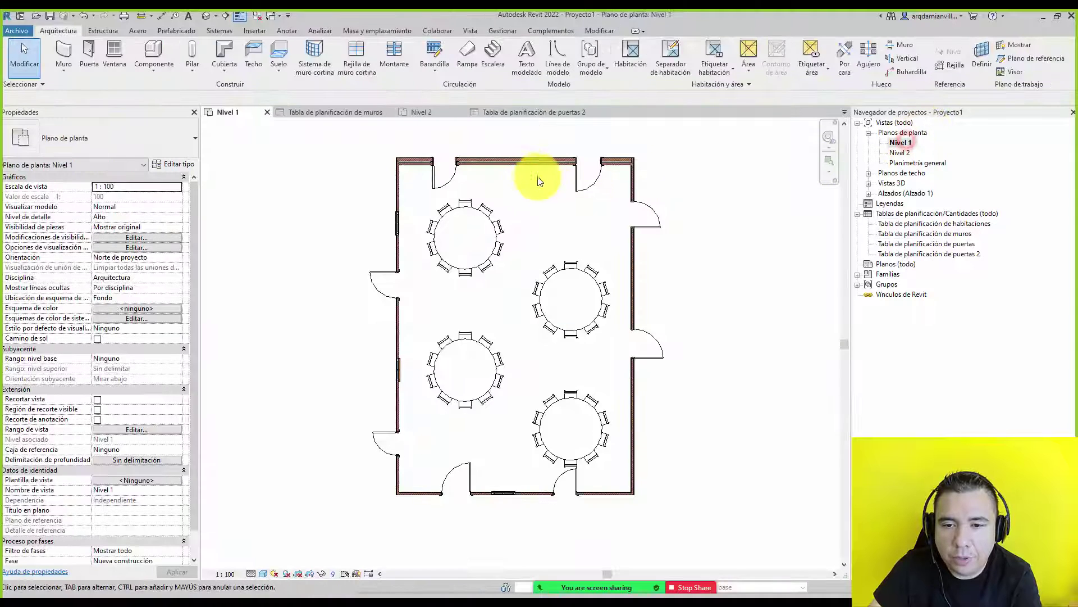
pyautogui.click(524, 163)
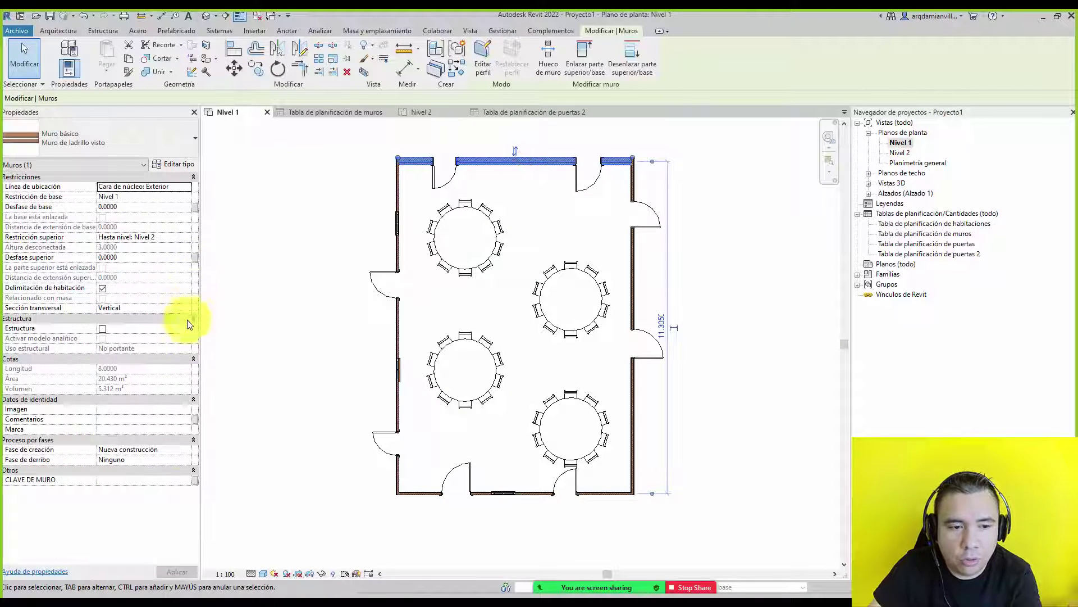
pyautogui.click(122, 481)
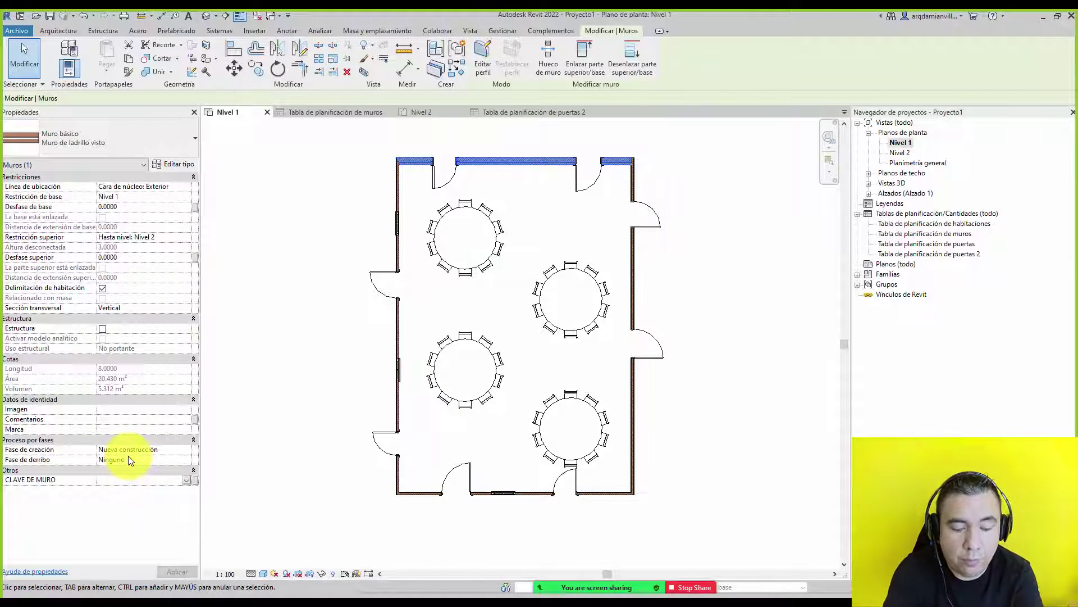
pyautogui.write('M')
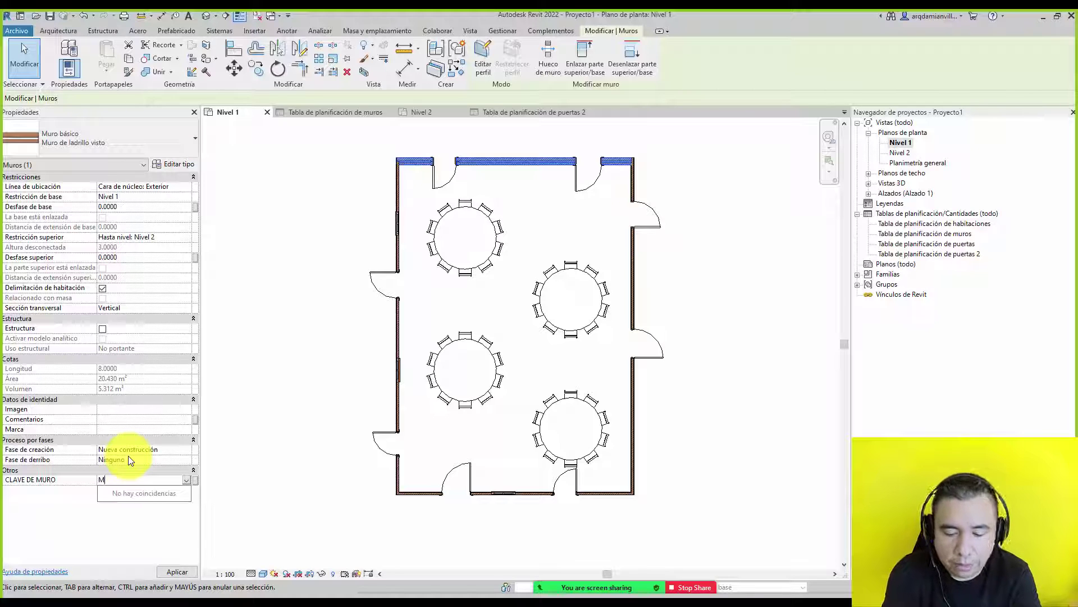
pyautogui.write('11')
pyautogui.press('Return')
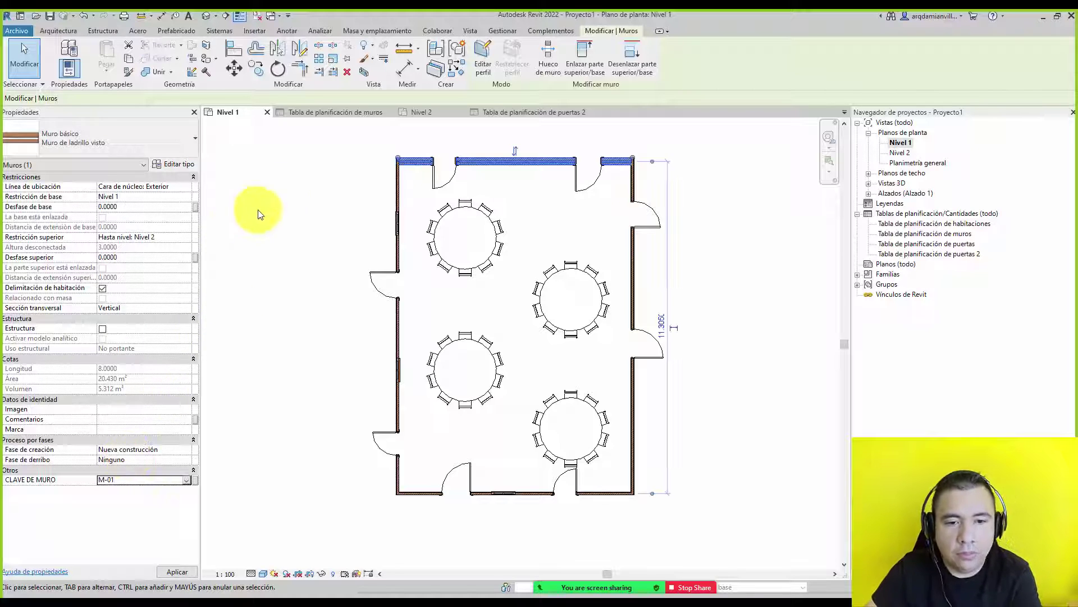
# Enter M-02 as the left exterior wall's CLAVE DE MURO and deselect it
pyautogui.click(280, 200)
pyautogui.click(399, 181)
pyautogui.click(132, 479)
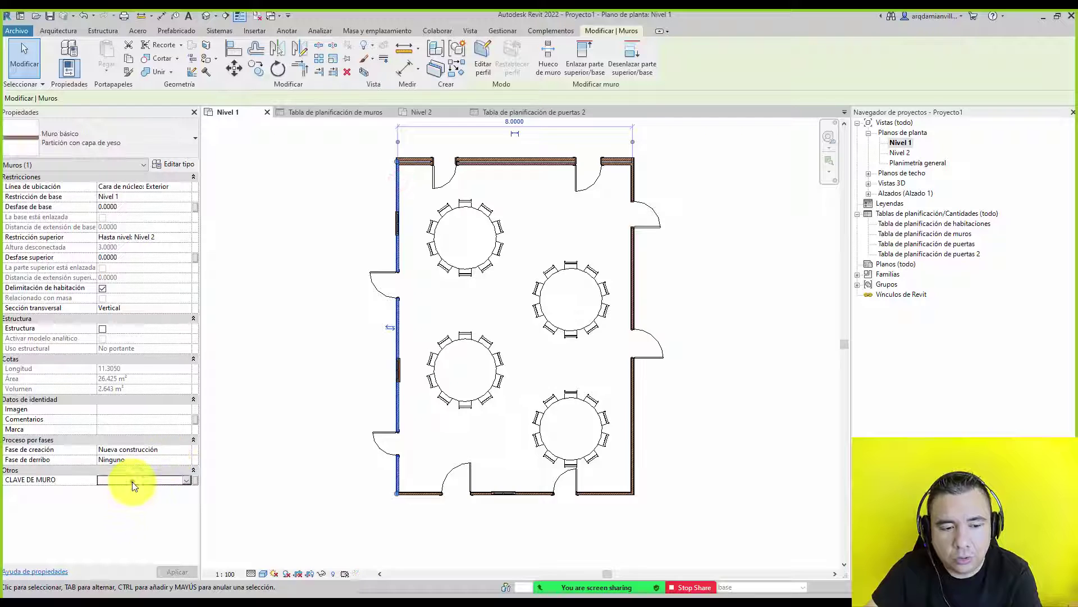
pyautogui.write('M-')
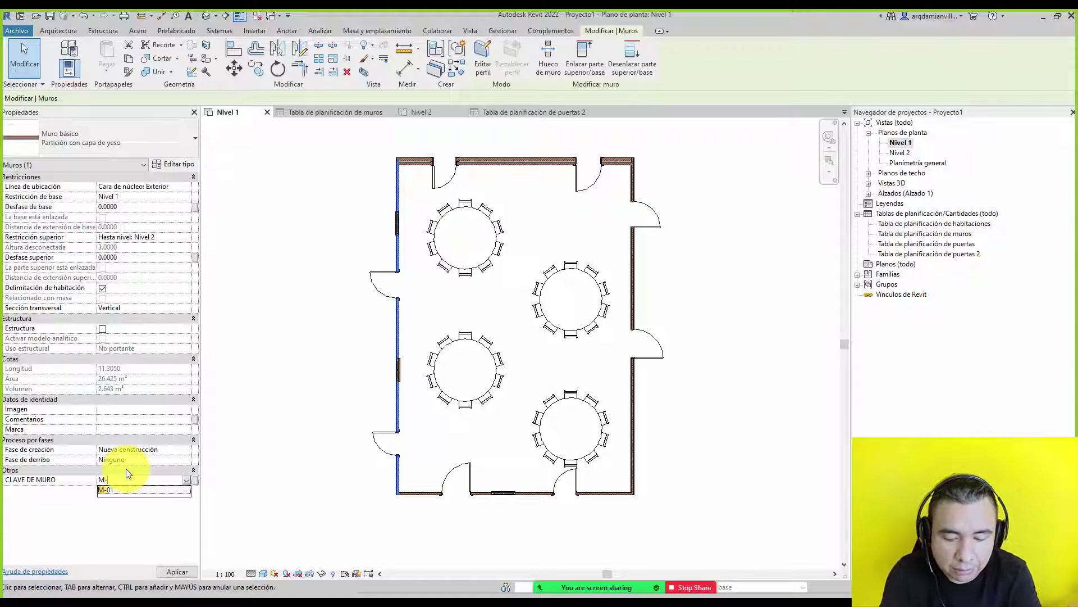
pyautogui.write('0')
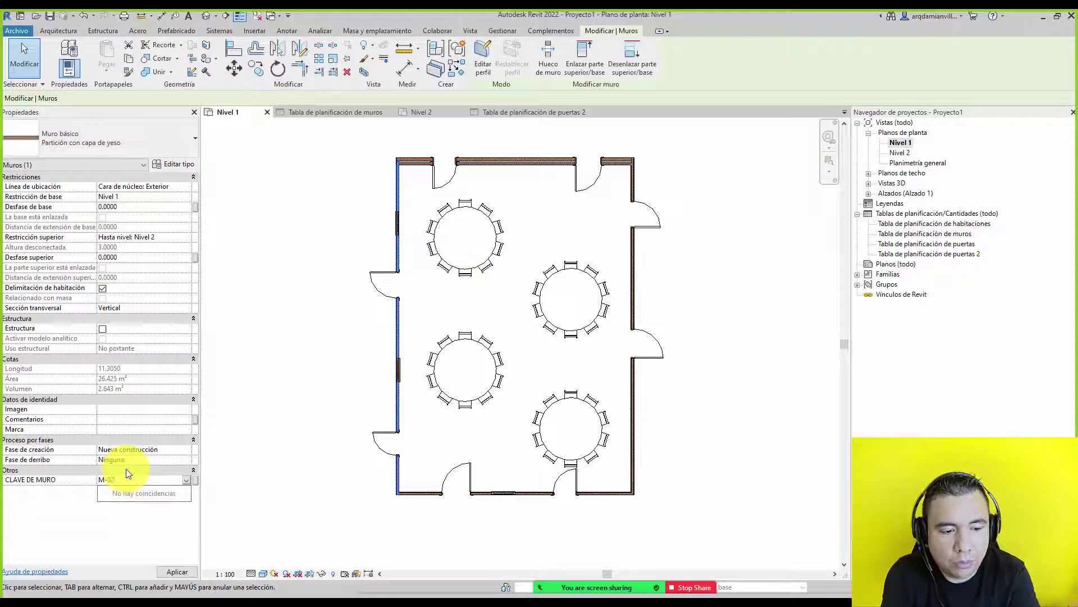
pyautogui.write('2')
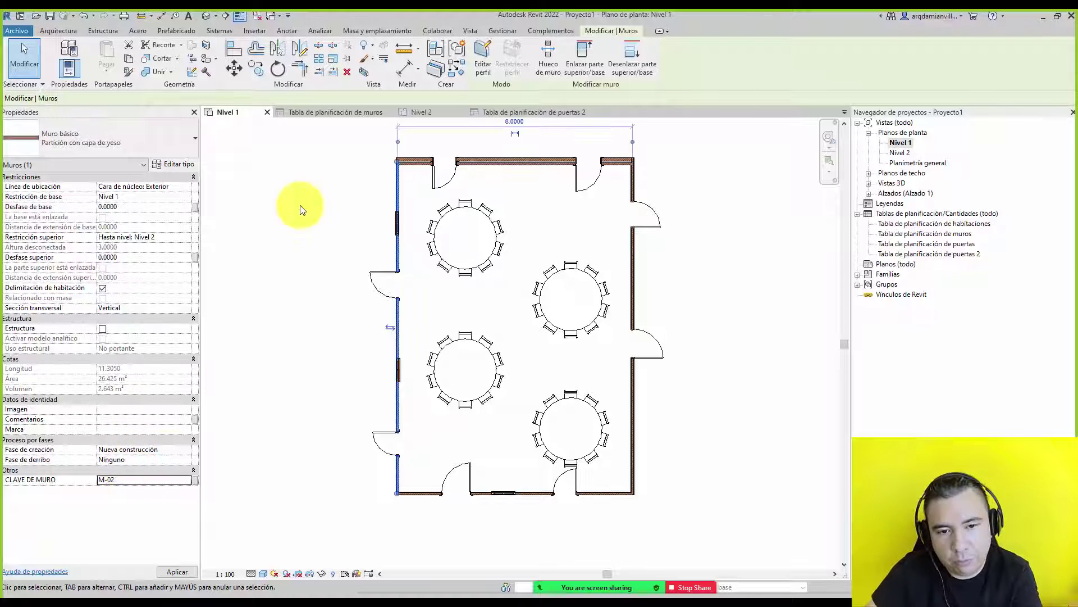
pyautogui.click(300, 205)
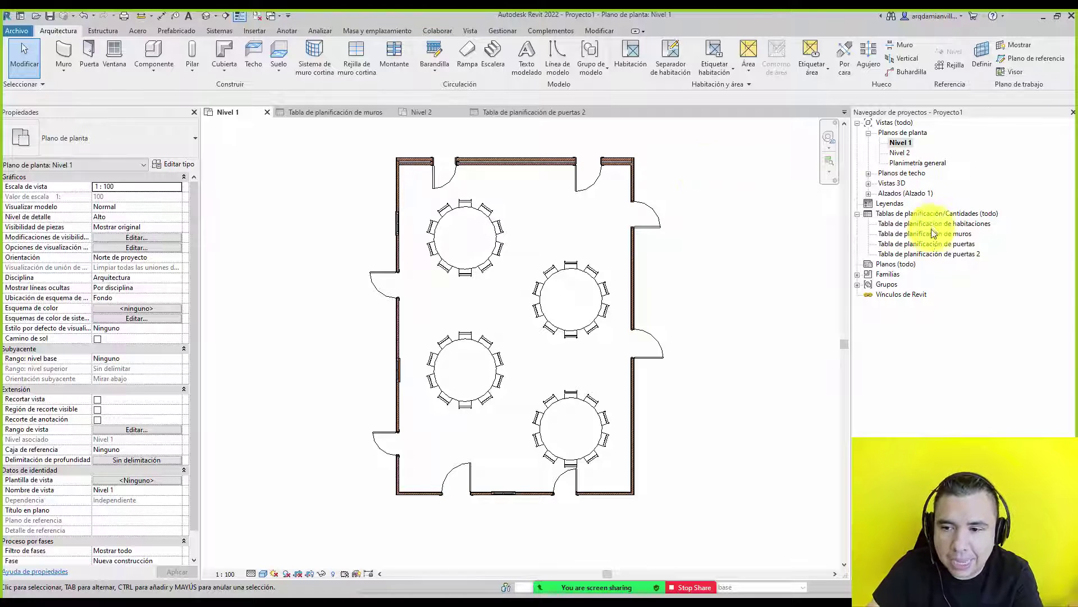
# Create a new Puertas schedule from Vista > Tablas de planificación, including every available door field
pyautogui.click(750, 249)
pyautogui.click(466, 32)
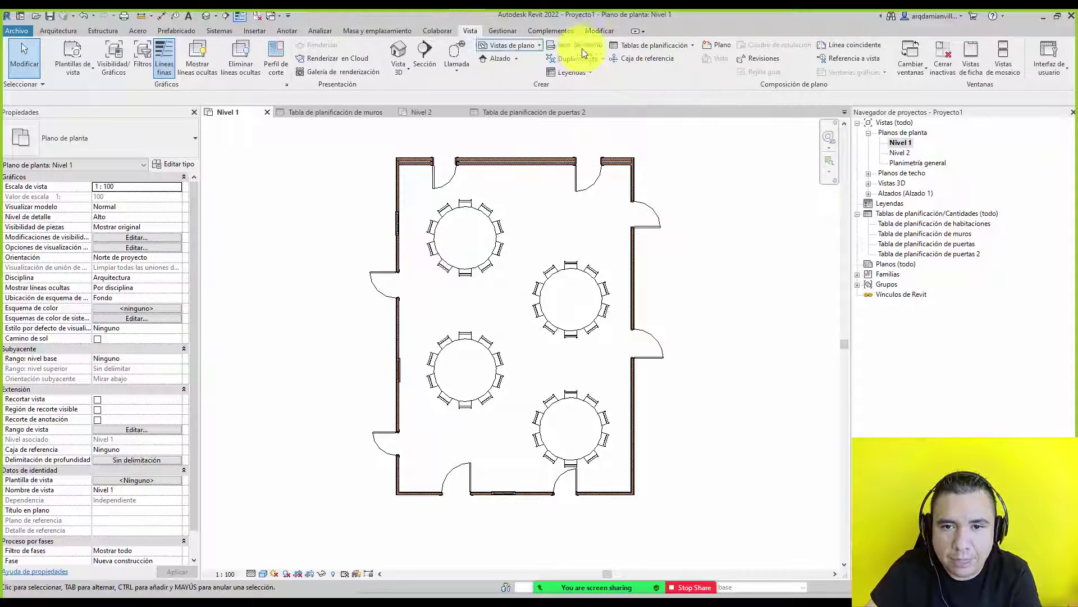
pyautogui.click(658, 52)
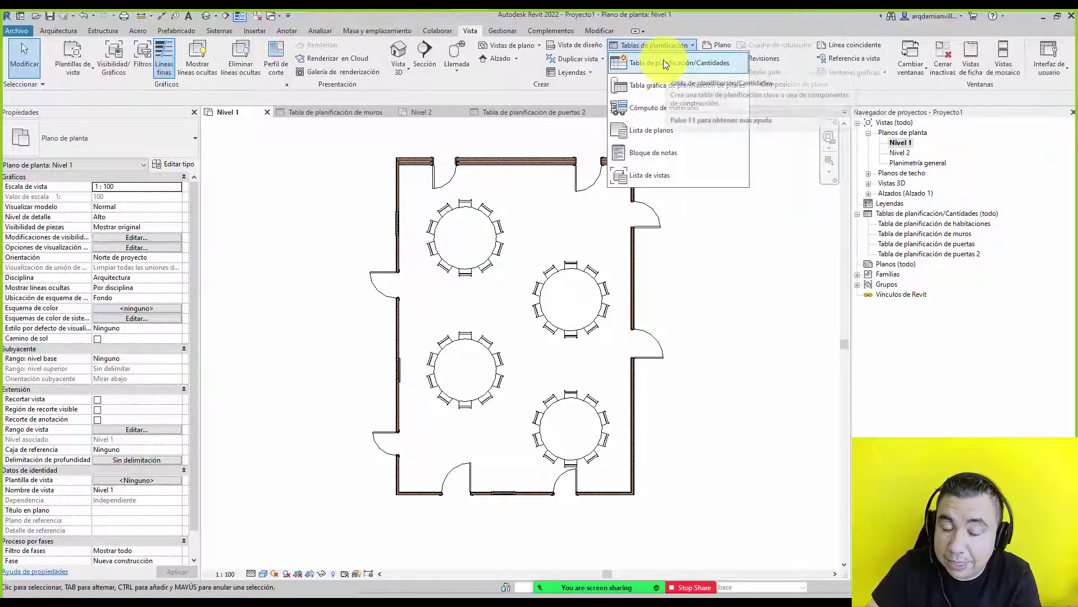
pyautogui.click(663, 61)
pyautogui.moveTo(543, 172); pyautogui.dragTo(544, 306)
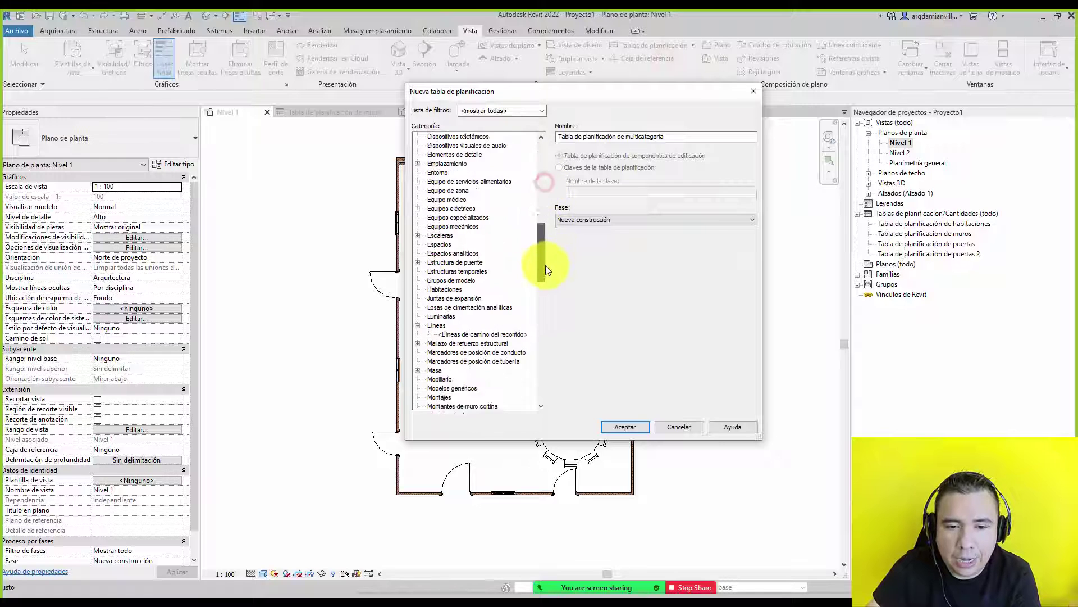
pyautogui.doubleClick(441, 299)
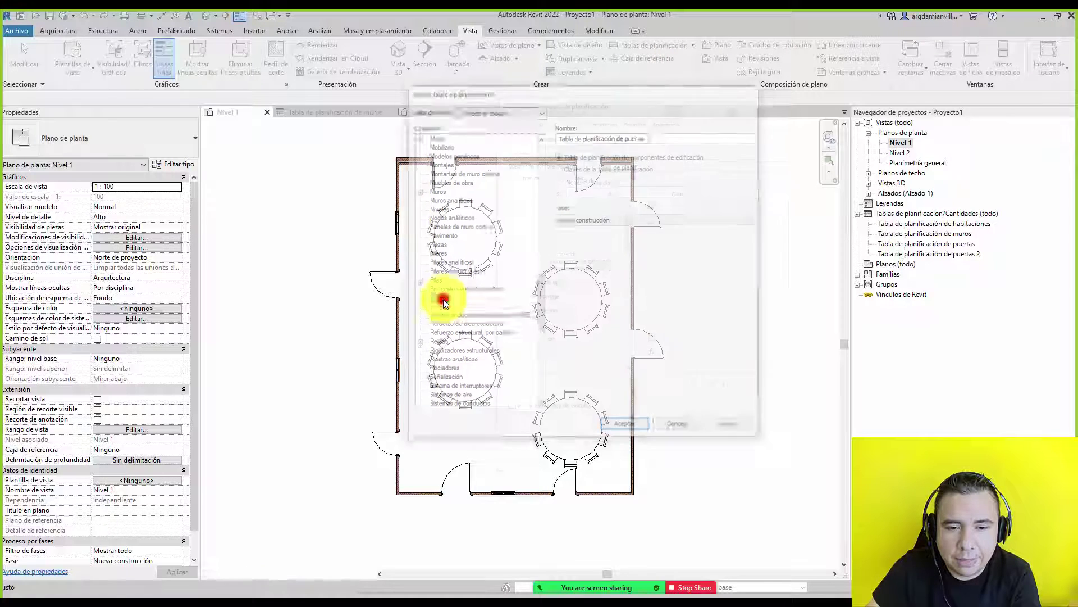
pyautogui.moveTo(629, 222); pyautogui.dragTo(624, 359)
pyautogui.keyDown('shift'); pyautogui.click(552, 372); pyautogui.keyUp('shift')
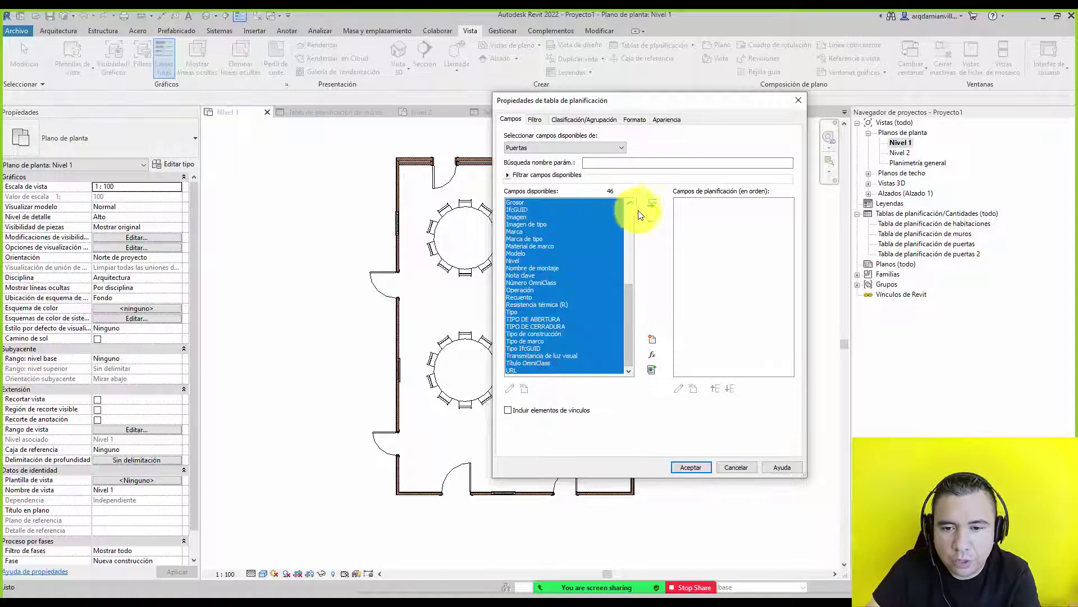
pyautogui.click(652, 205)
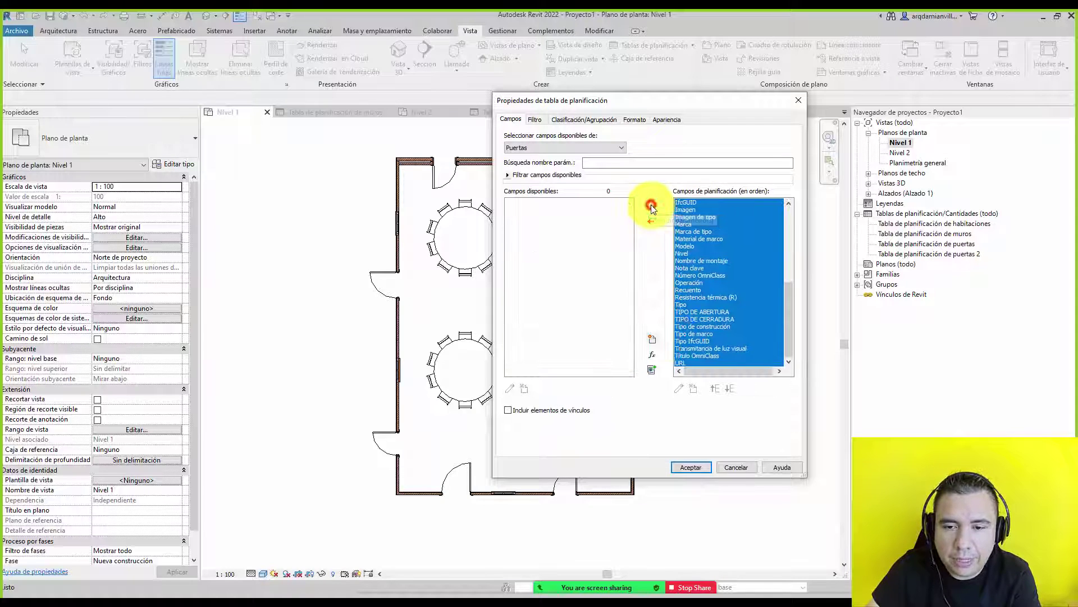
pyautogui.click(700, 467)
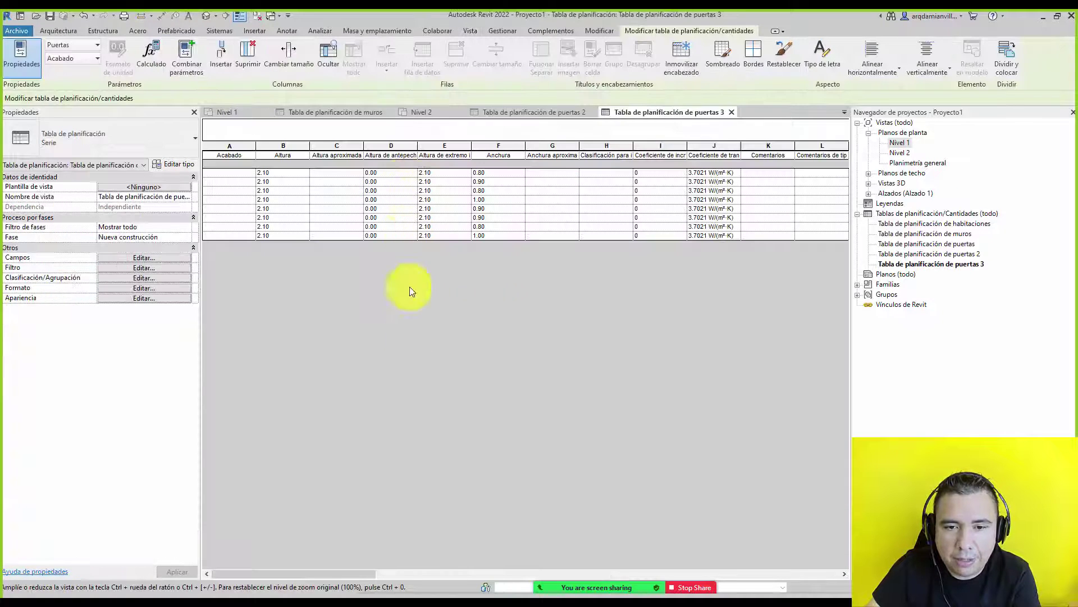
pyautogui.moveTo(355, 576)
pyautogui.mouseDown()
pyautogui.moveTo(837, 541)
pyautogui.moveTo(316, 545)
pyautogui.mouseUp()
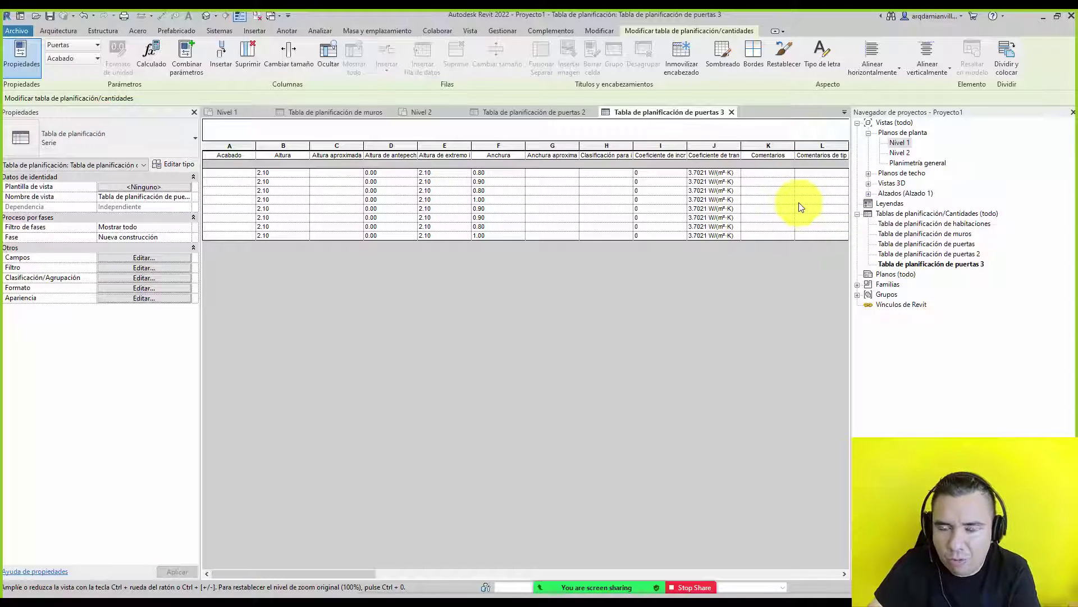
# Create a new sheet, A101, using the A4 vacío title block
pyautogui.click(471, 30)
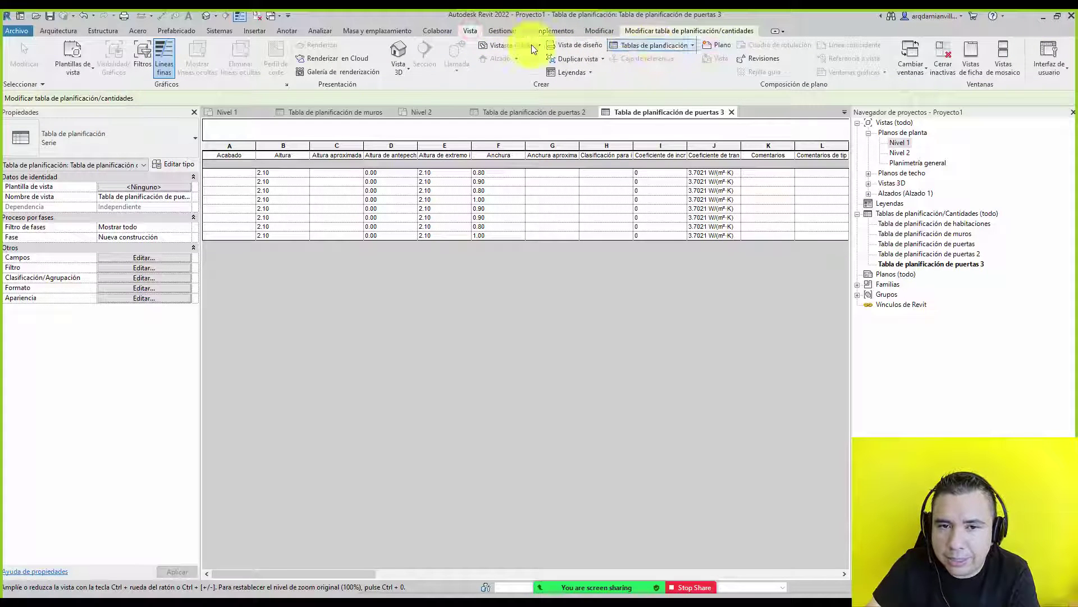
pyautogui.click(730, 45)
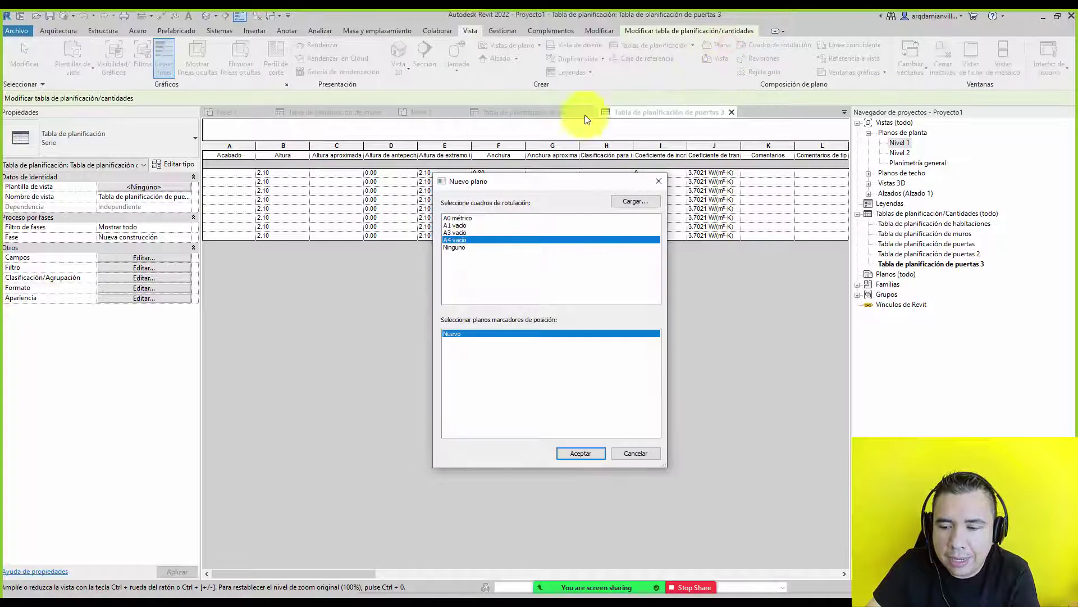
pyautogui.doubleClick(482, 218)
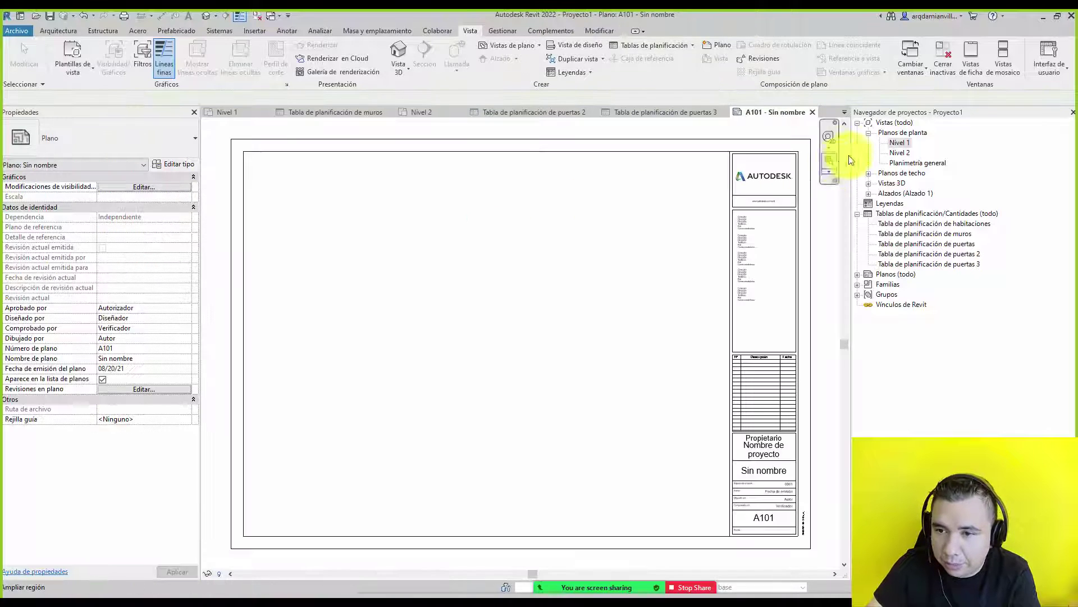
# Place Tabla de planificación de muros on sheet A101
pyautogui.click(935, 244)
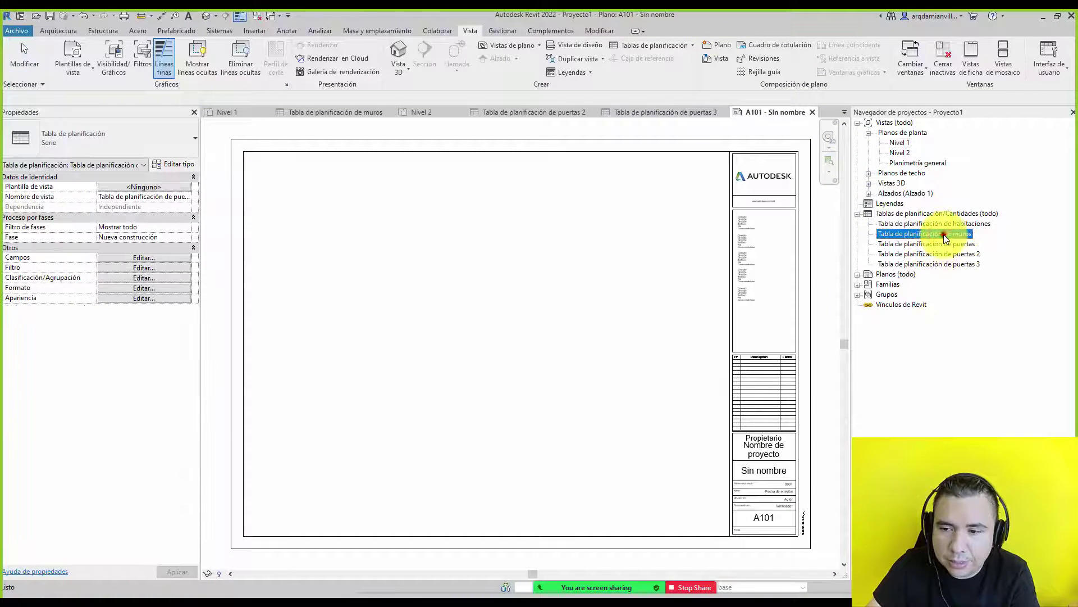
pyautogui.moveTo(943, 234); pyautogui.dragTo(374, 205)
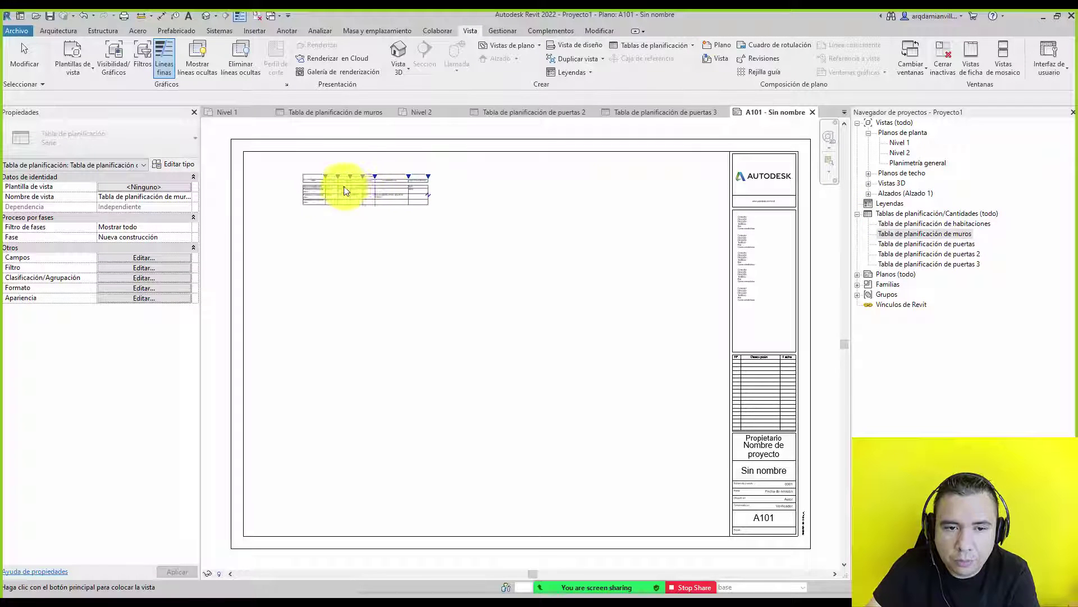
pyautogui.click(645, 445)
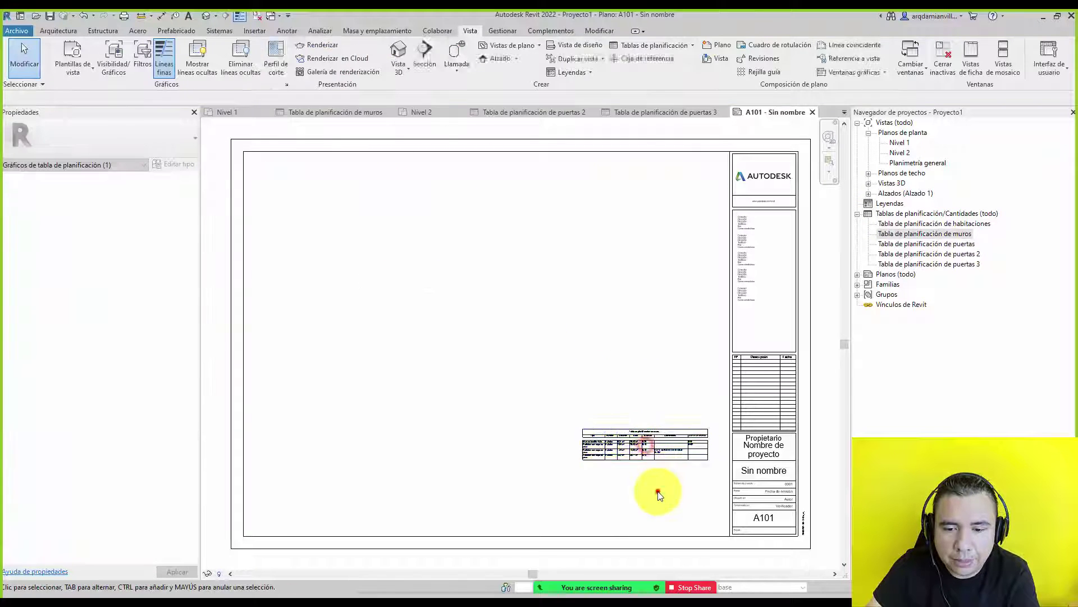
pyautogui.scroll(3, 658, 493)
pyautogui.scroll(3, 674, 478)
pyautogui.scroll(2, 618, 416)
pyautogui.scroll(-2, 646, 357)
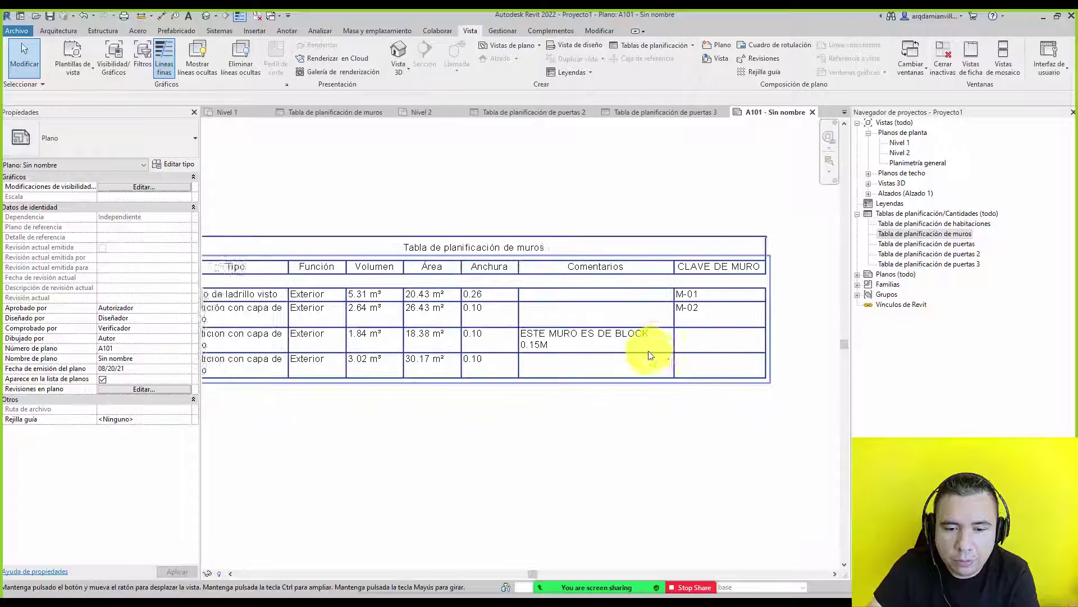
pyautogui.scroll(-2, 645, 352)
# Widen the schedule's Tipo and Comentarios columns and reposition it beside the title block
pyautogui.click(386, 302)
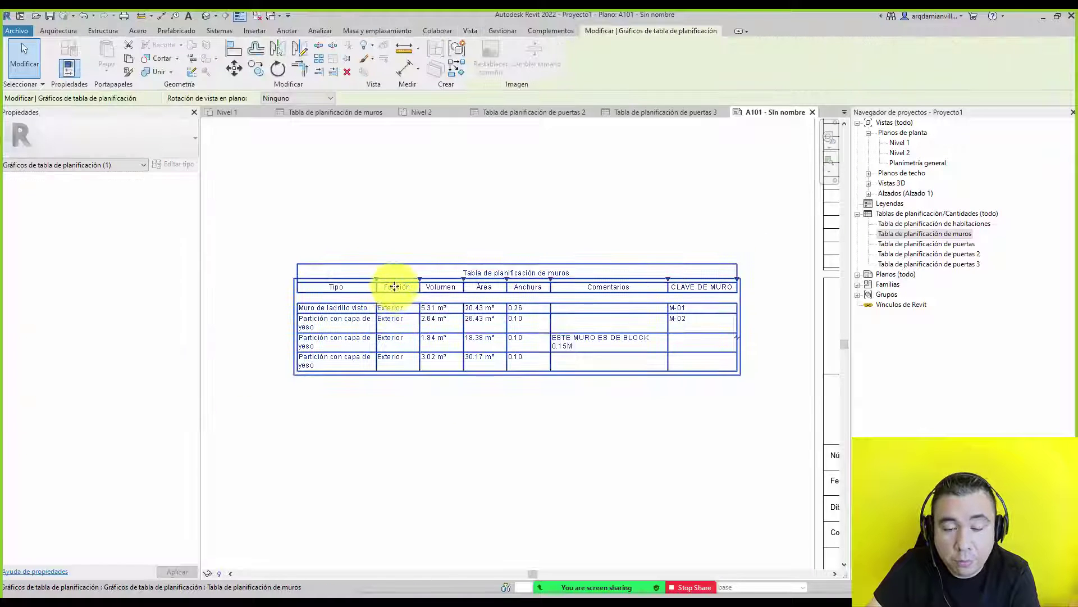
pyautogui.moveTo(376, 279); pyautogui.dragTo(410, 279)
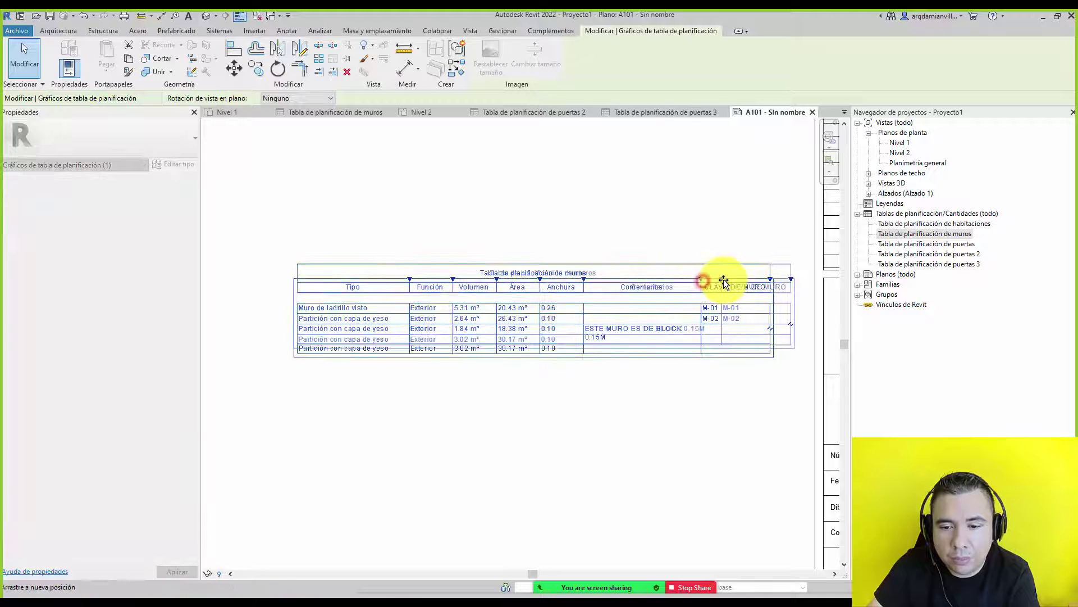
pyautogui.moveTo(703, 280); pyautogui.dragTo(722, 280)
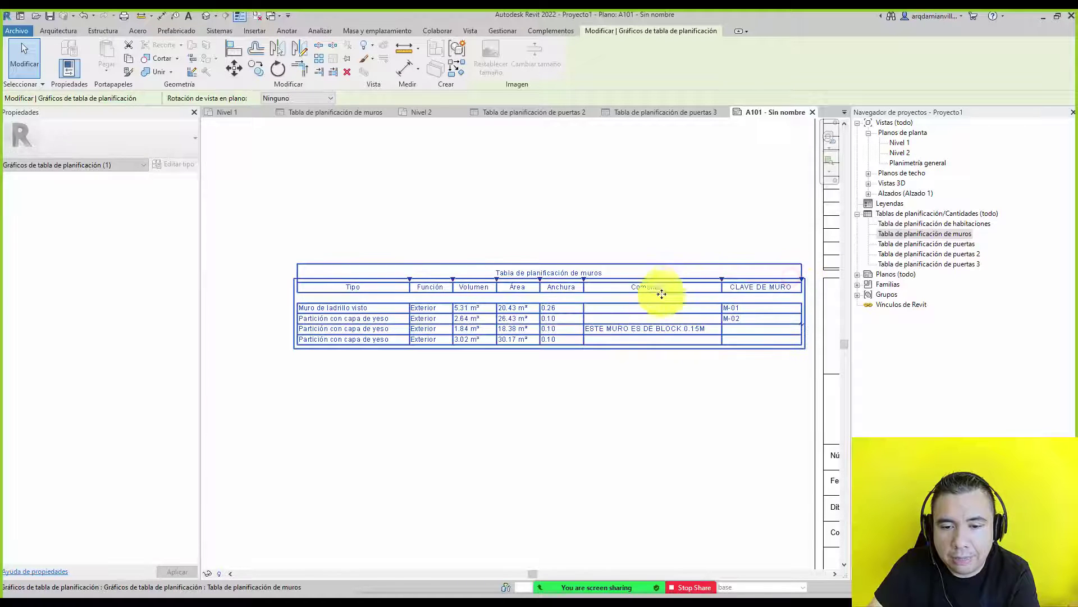
pyautogui.scroll(-2, 645, 306)
pyautogui.moveTo(602, 309); pyautogui.dragTo(571, 329)
pyautogui.click(571, 398)
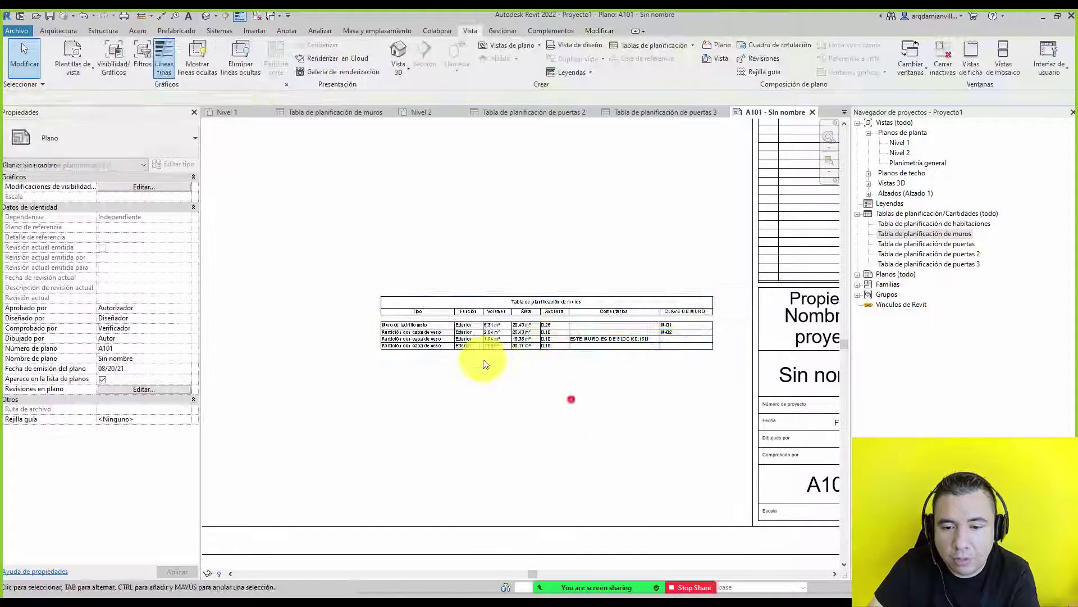
pyautogui.scroll(1, 513, 332)
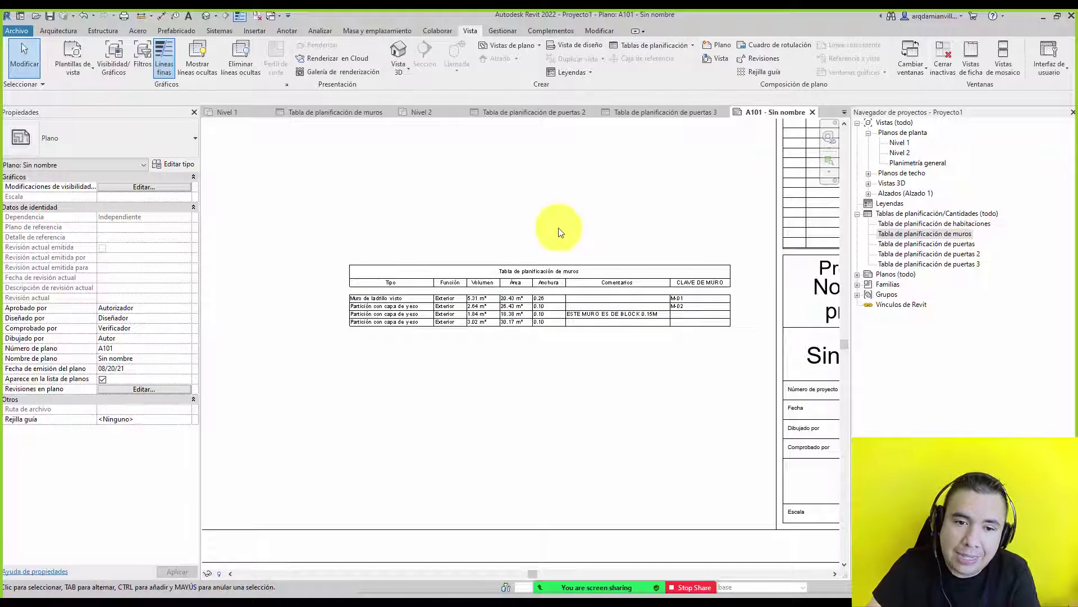
pyautogui.scroll(-2, 555, 304)
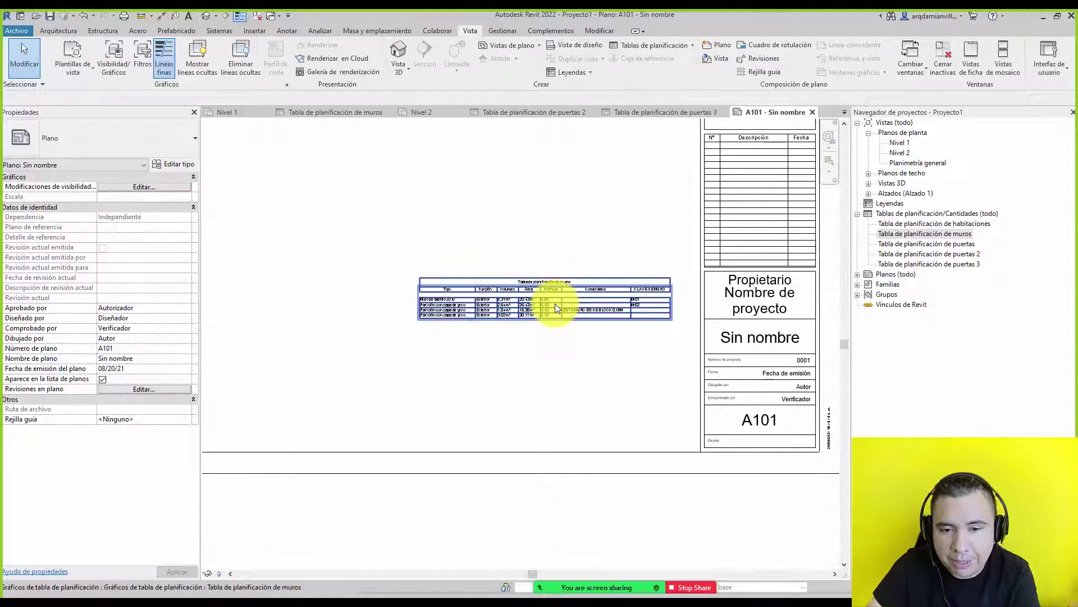
pyautogui.scroll(2, 555, 304)
pyautogui.scroll(1, 555, 306)
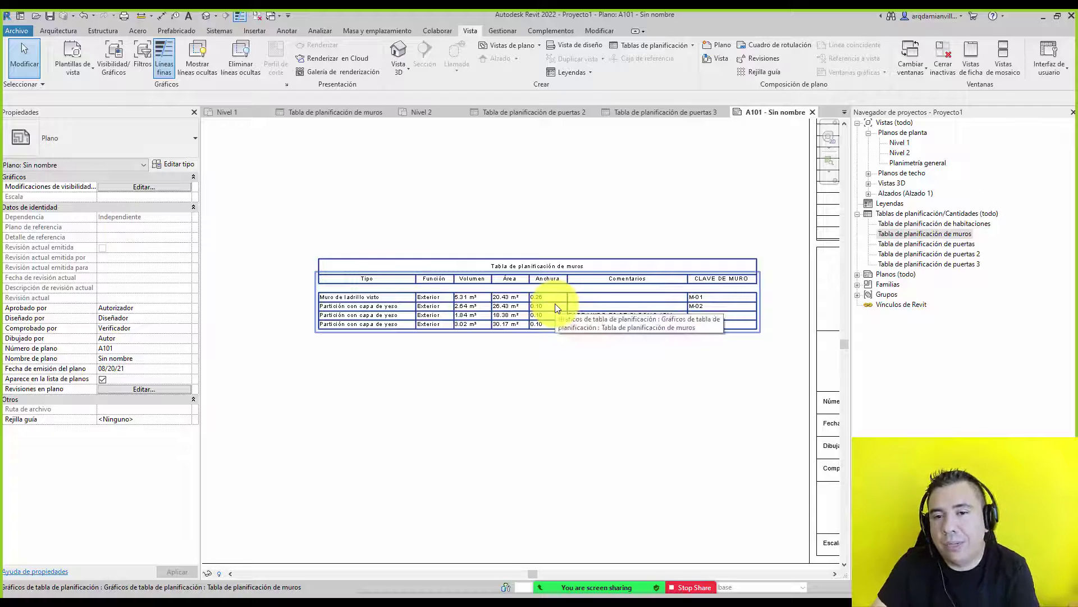
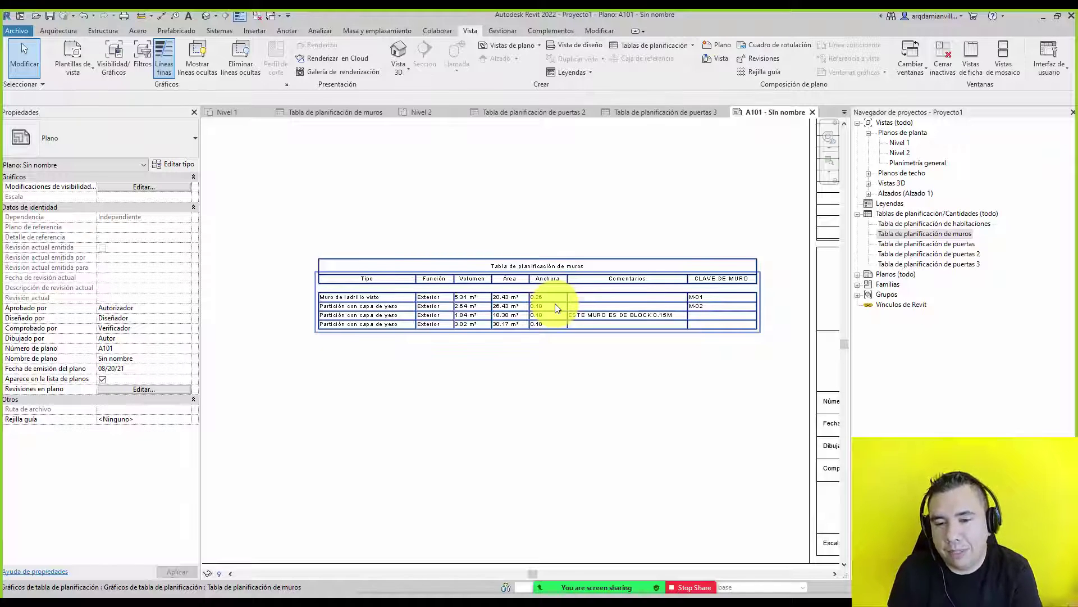
# Place 'Tabla de planificación de puertas 2' on sheet A101 below the wall schedule
pyautogui.click(571, 205)
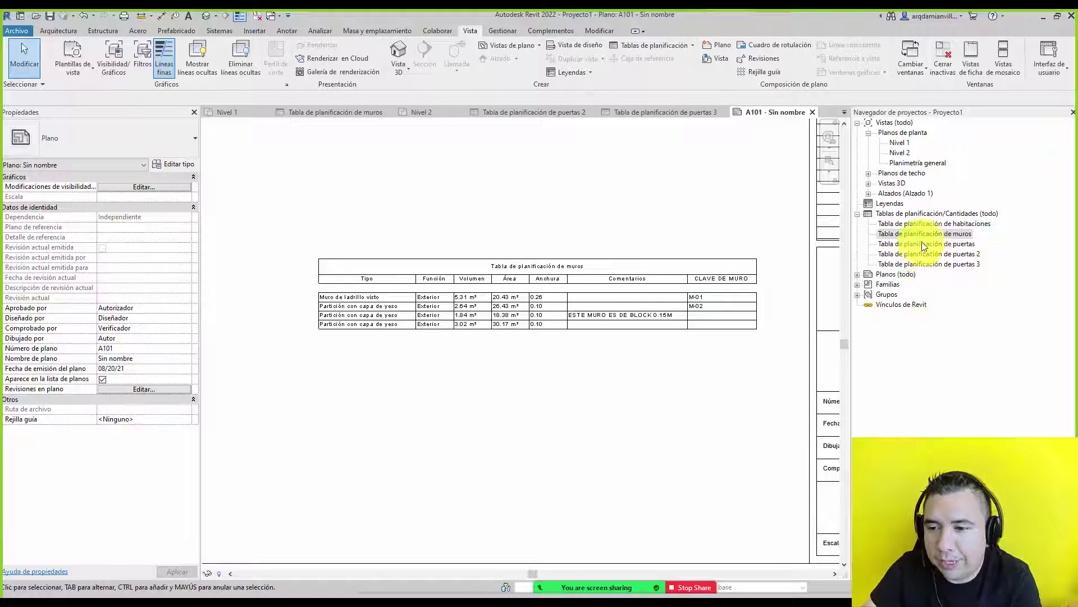
pyautogui.click(951, 254)
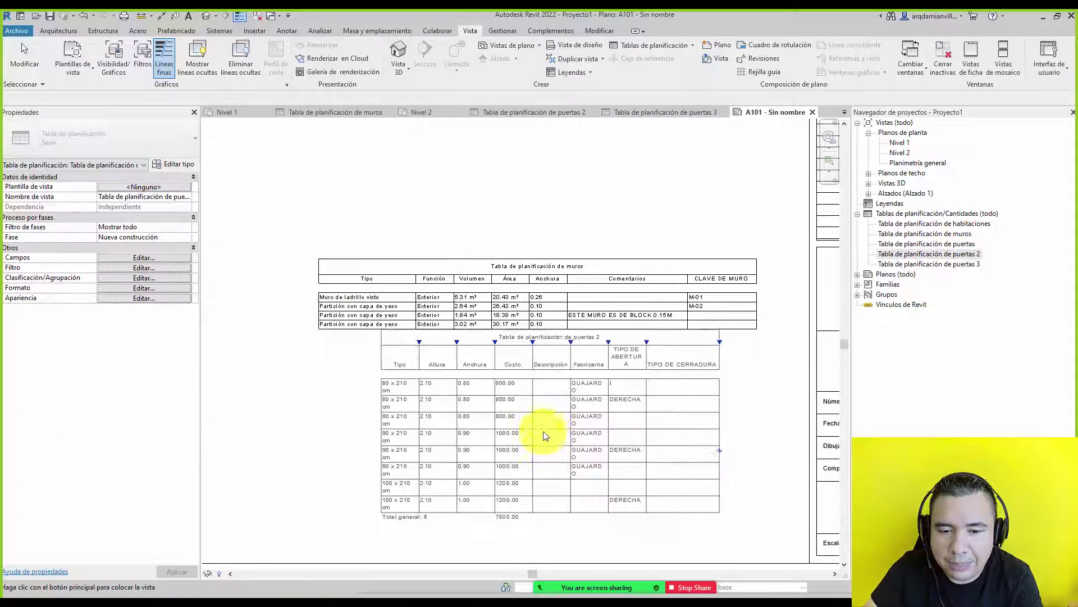
pyautogui.moveTo(351, 352); pyautogui.dragTo(477, 449)
pyautogui.click(494, 448)
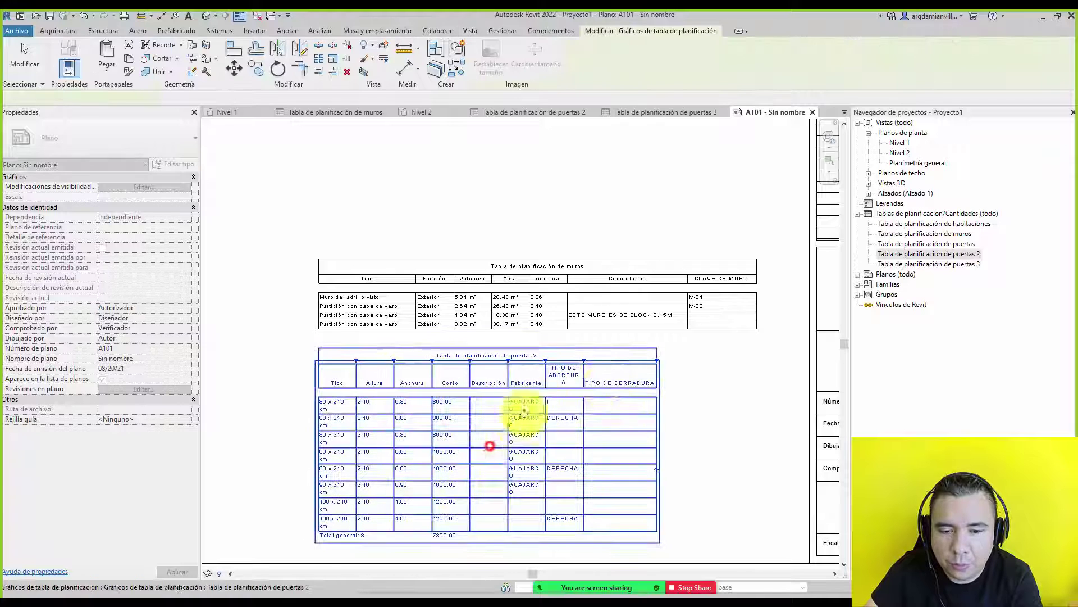
# Widen the door schedule's columns, including Costo, and shift it slightly left
pyautogui.moveTo(657, 360); pyautogui.dragTo(687, 361)
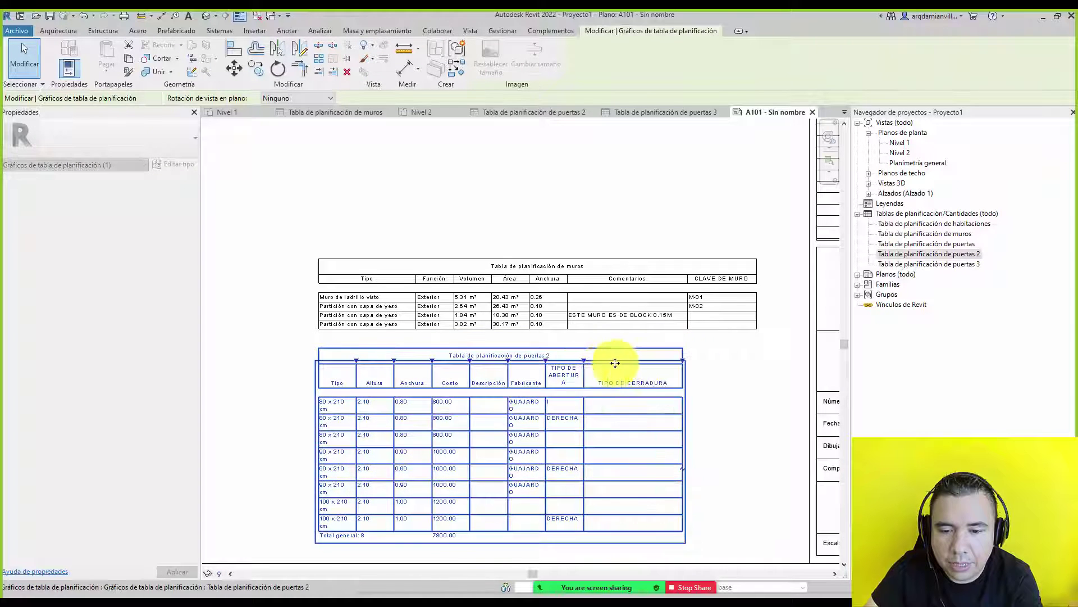
pyautogui.moveTo(582, 360)
pyautogui.mouseDown()
pyautogui.moveTo(617, 364)
pyautogui.moveTo(582, 362)
pyautogui.mouseUp()
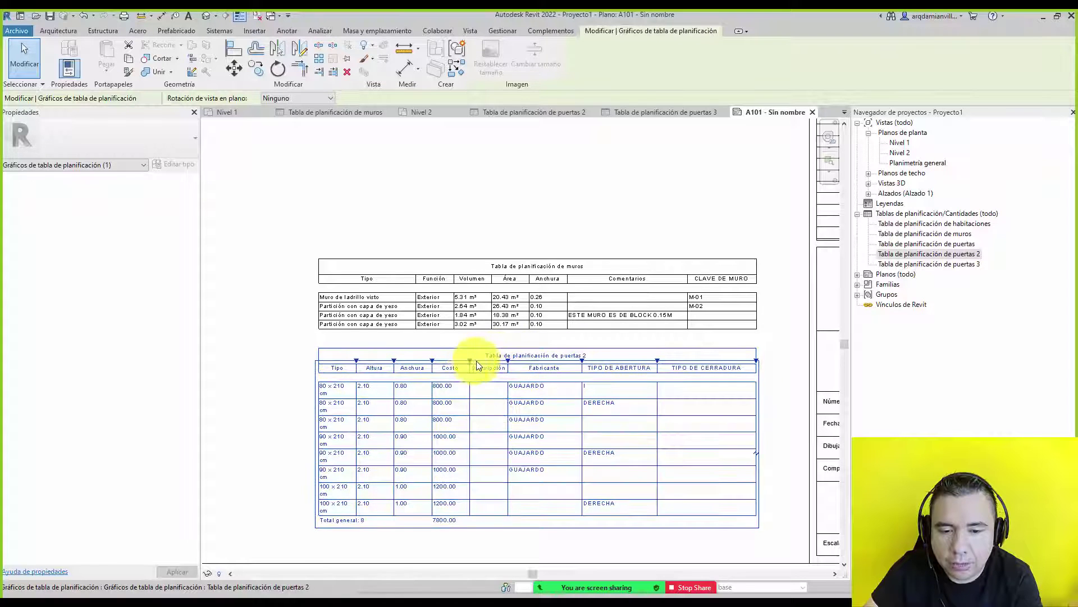
pyautogui.moveTo(471, 361); pyautogui.dragTo(495, 361)
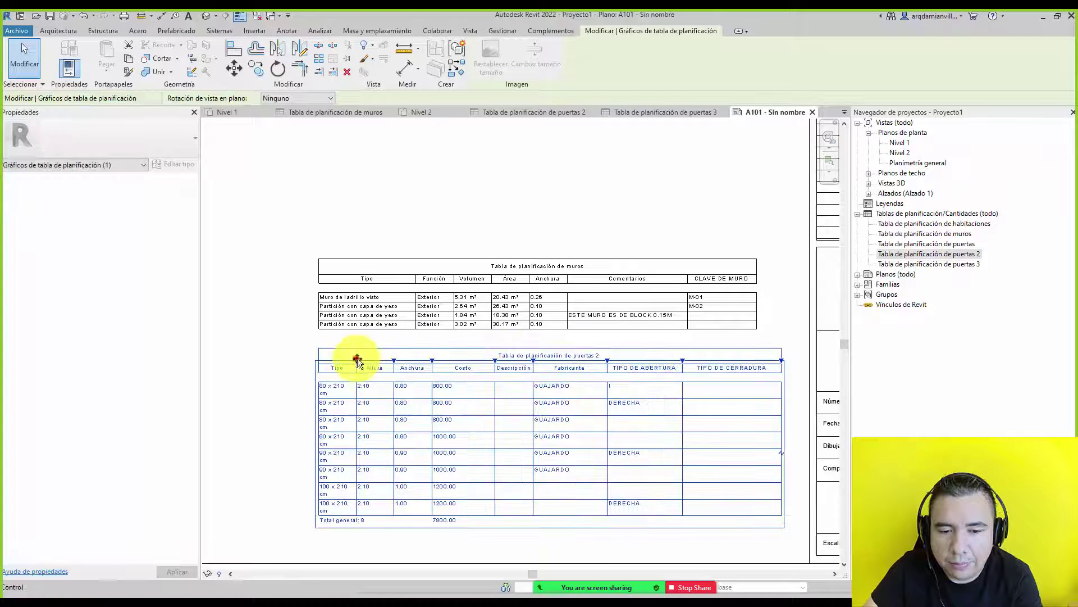
pyautogui.moveTo(357, 357)
pyautogui.mouseDown()
pyautogui.moveTo(381, 360)
pyautogui.moveTo(344, 360)
pyautogui.mouseUp()
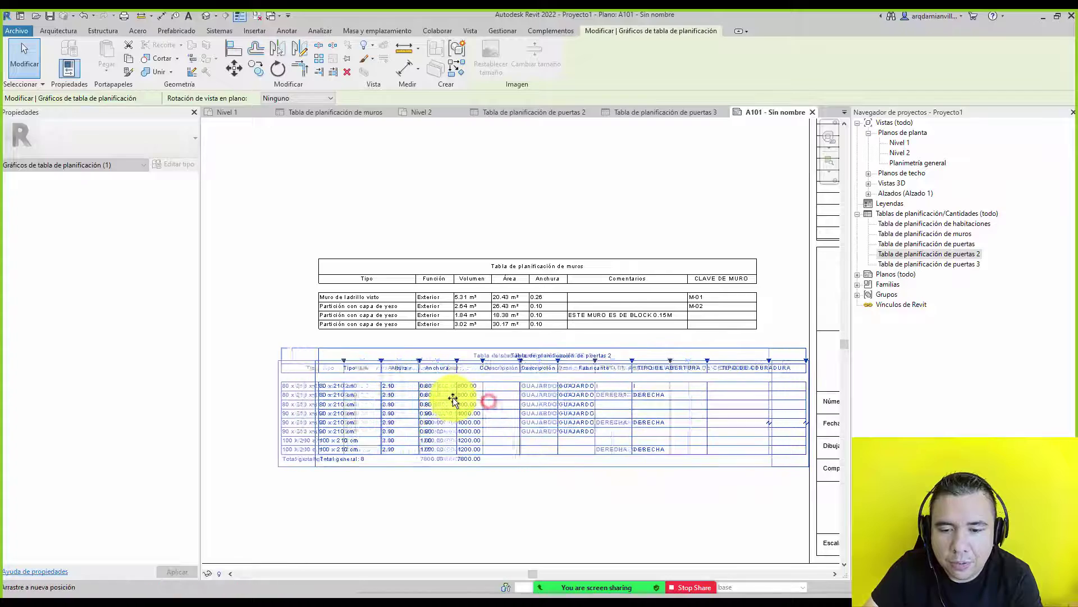
pyautogui.click(499, 497)
pyautogui.scroll(2, 503, 399)
pyautogui.scroll(2, 578, 440)
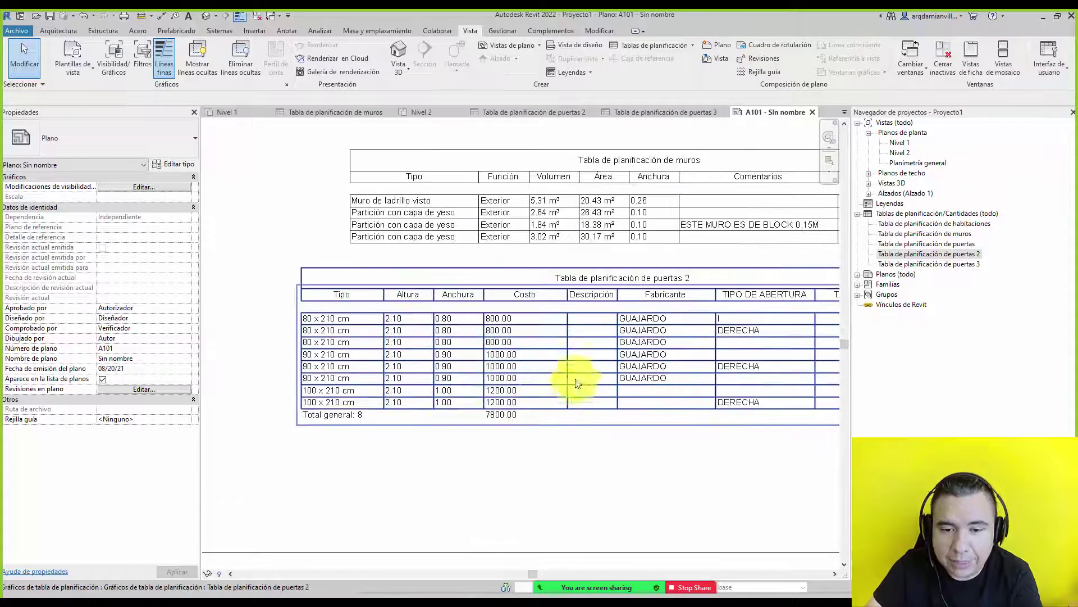
pyautogui.scroll(2, 541, 354)
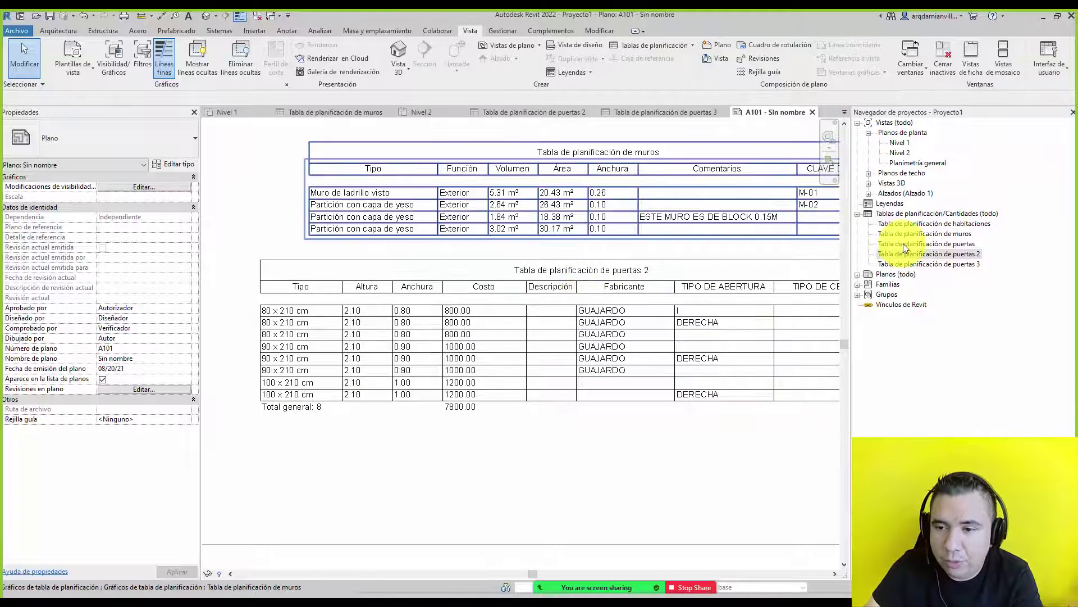
# Retitle the 'Tabla de planificación de puertas 2' schedule as 'TABLA DE PUERTAS'
pyautogui.doubleClick(932, 254)
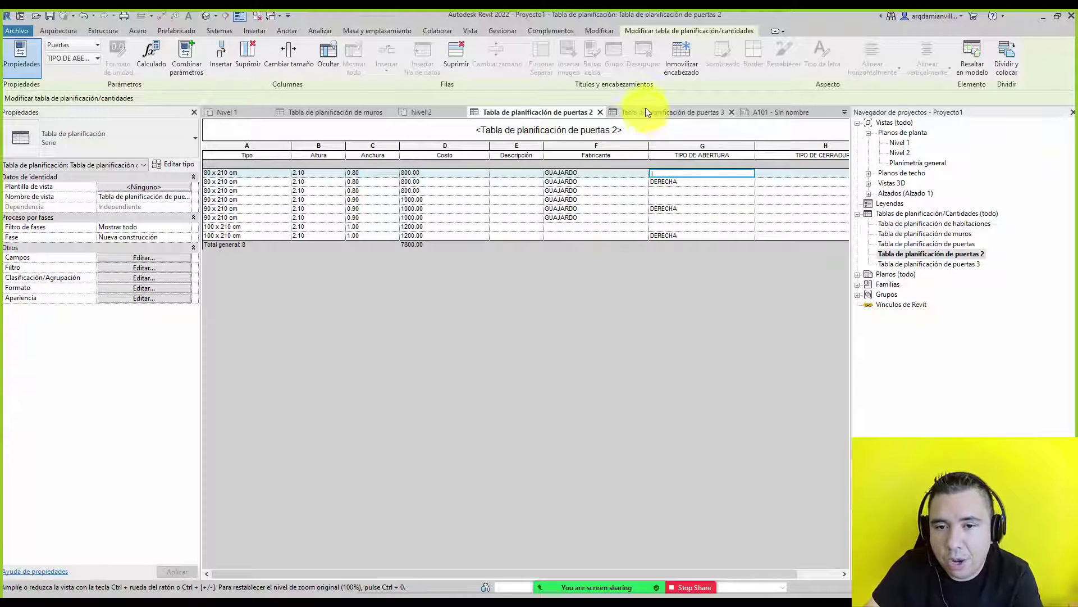
pyautogui.click(632, 129)
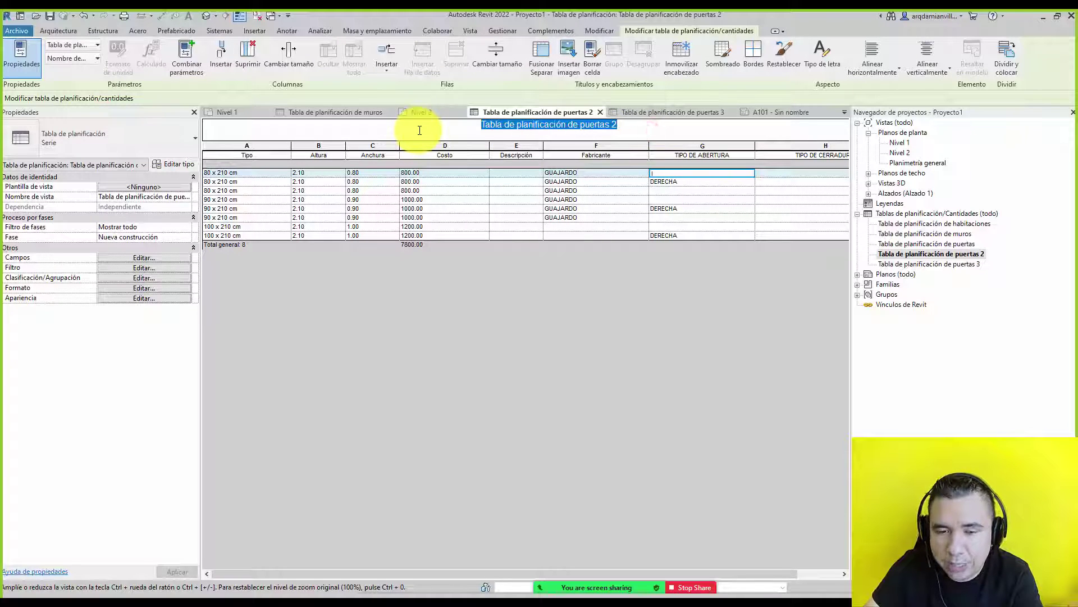
pyautogui.write('TABL')
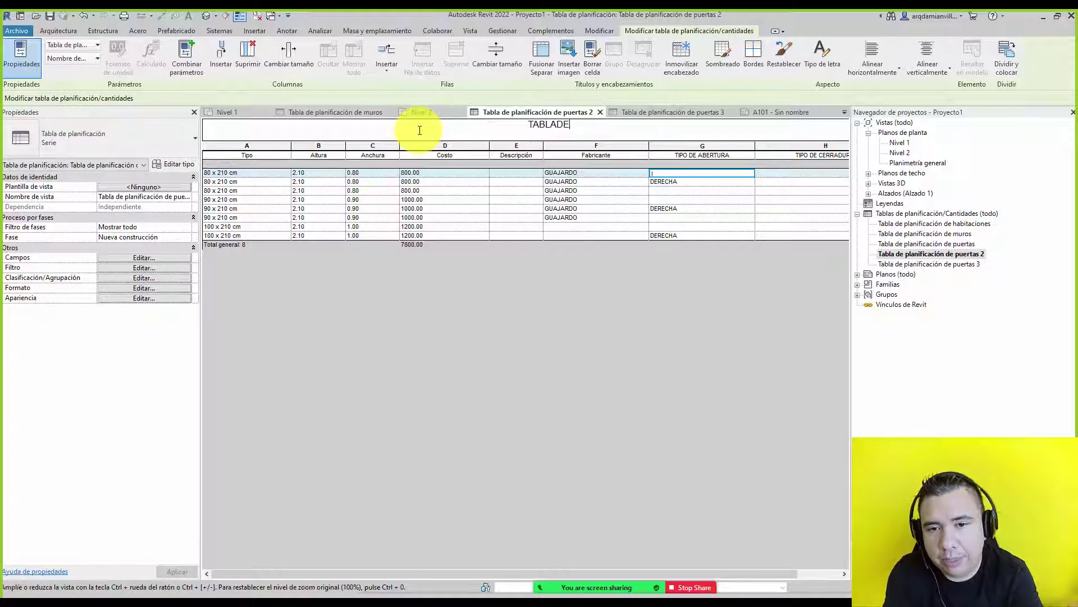
pyautogui.write('A DE ')
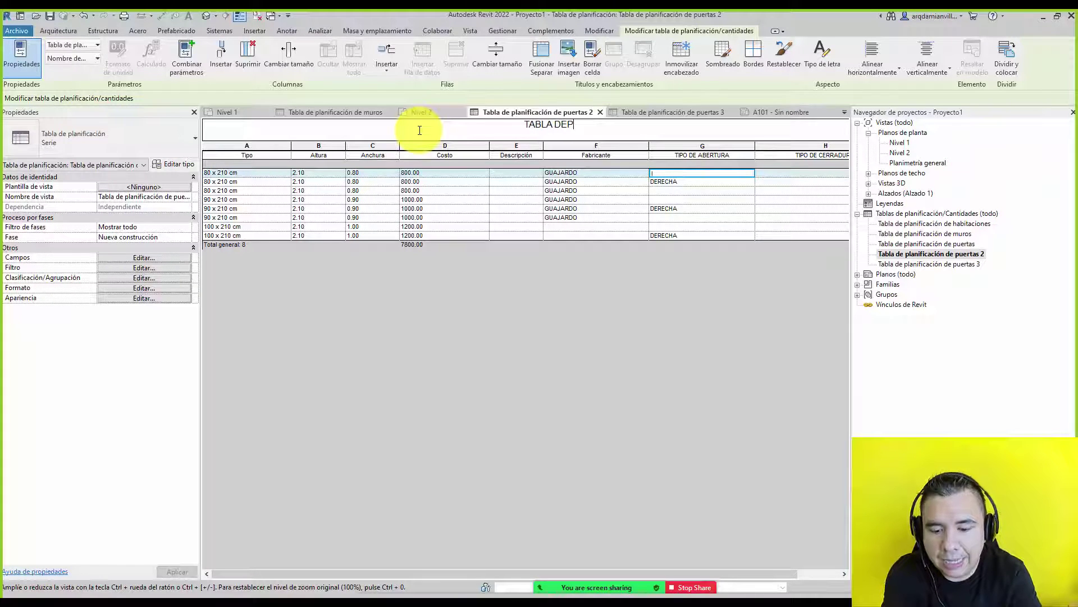
pyautogui.write('UERTAS')
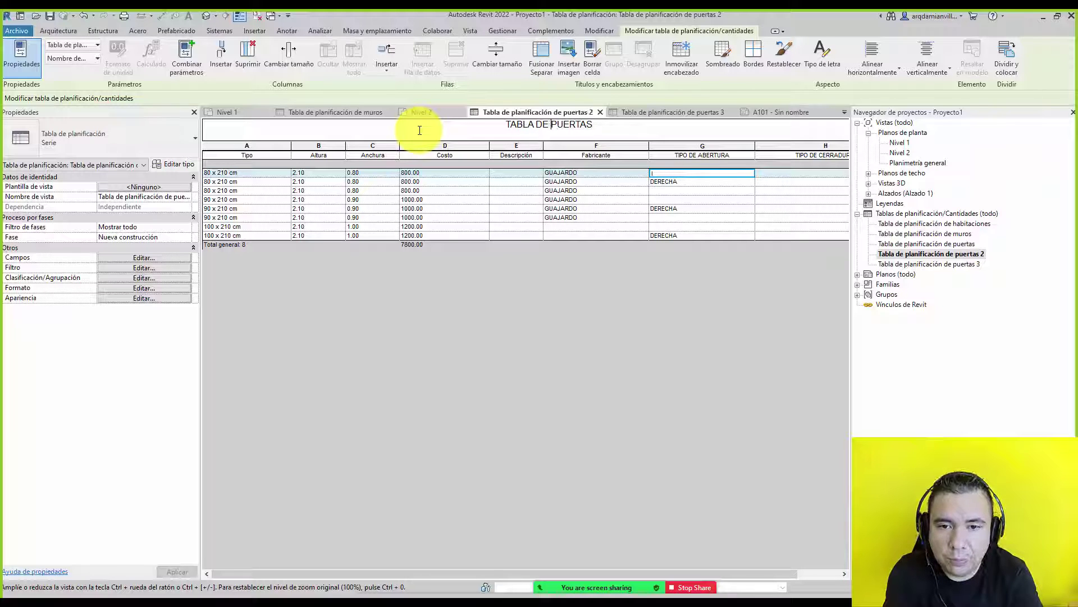
pyautogui.press('Return')
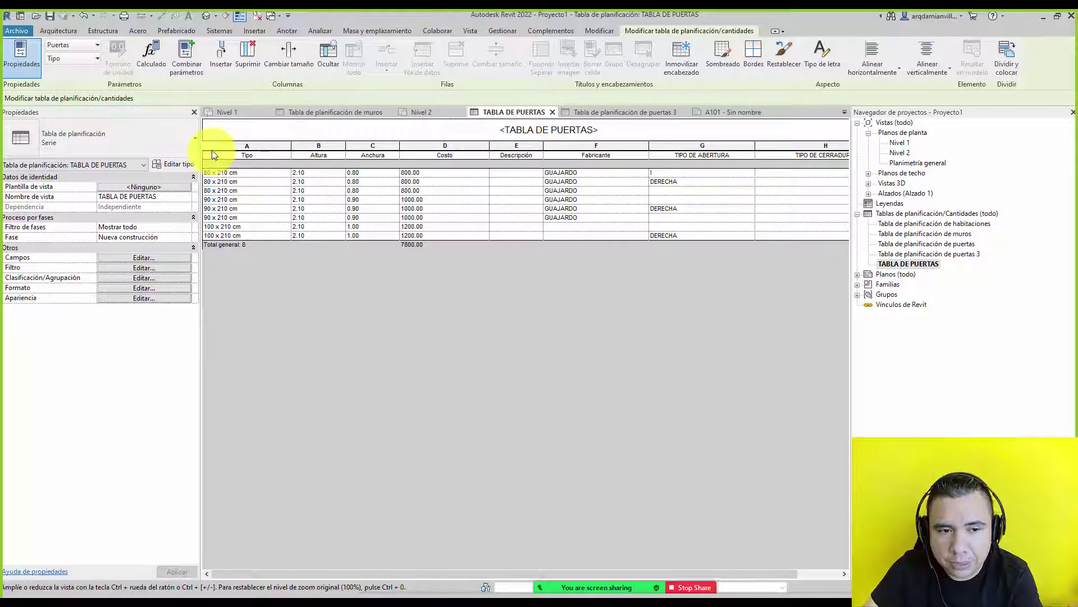
# Centre all TABLA DE PUERTAS cells horizontally and set their vertical alignment
pyautogui.moveTo(219, 147); pyautogui.dragTo(855, 147)
pyautogui.click(880, 55)
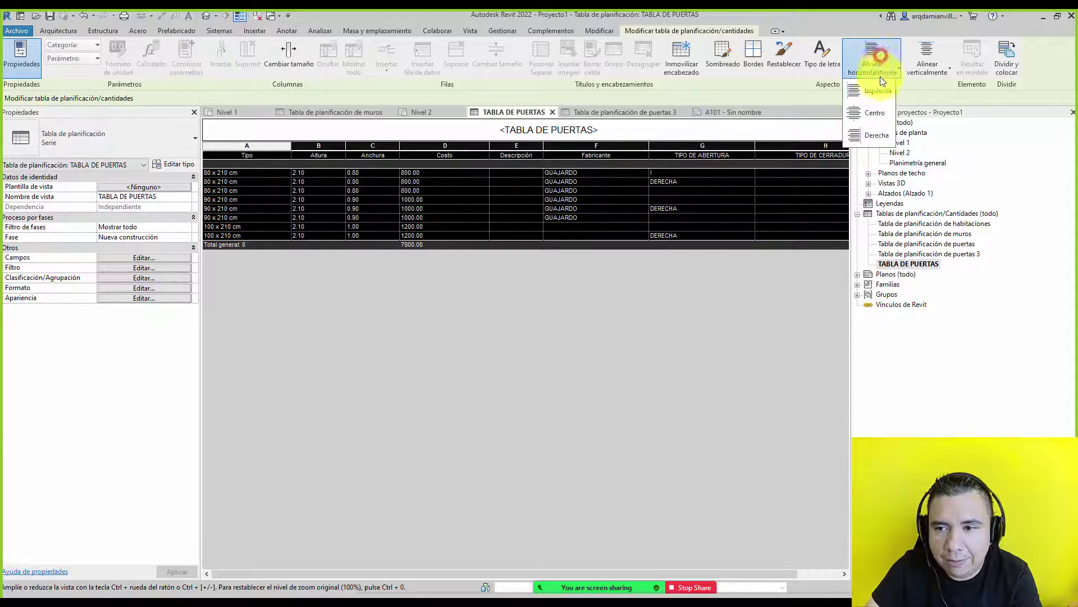
pyautogui.click(874, 113)
pyautogui.click(921, 68)
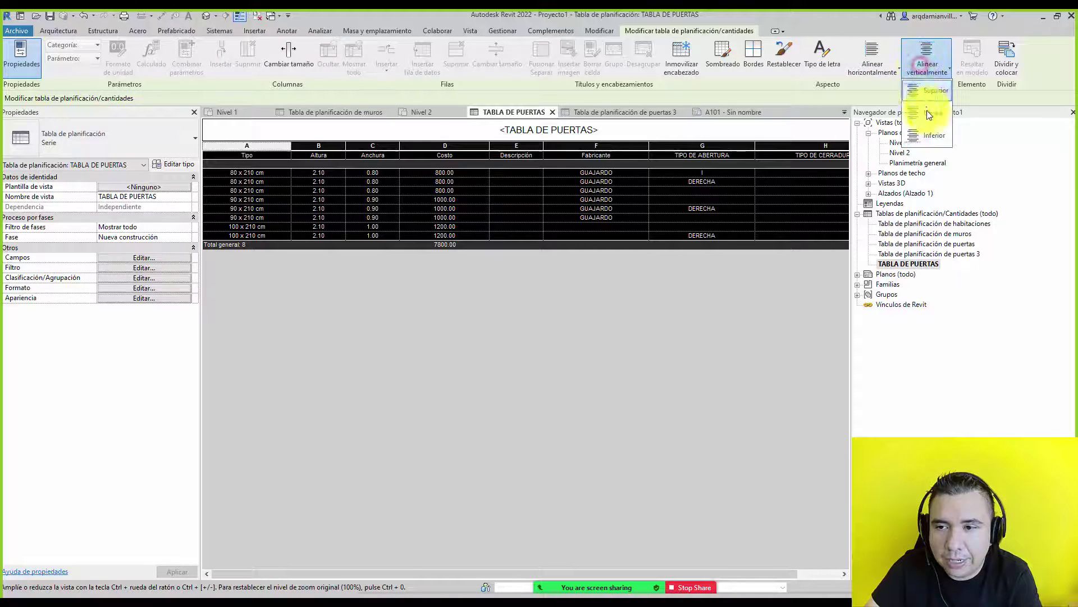
pyautogui.click(928, 112)
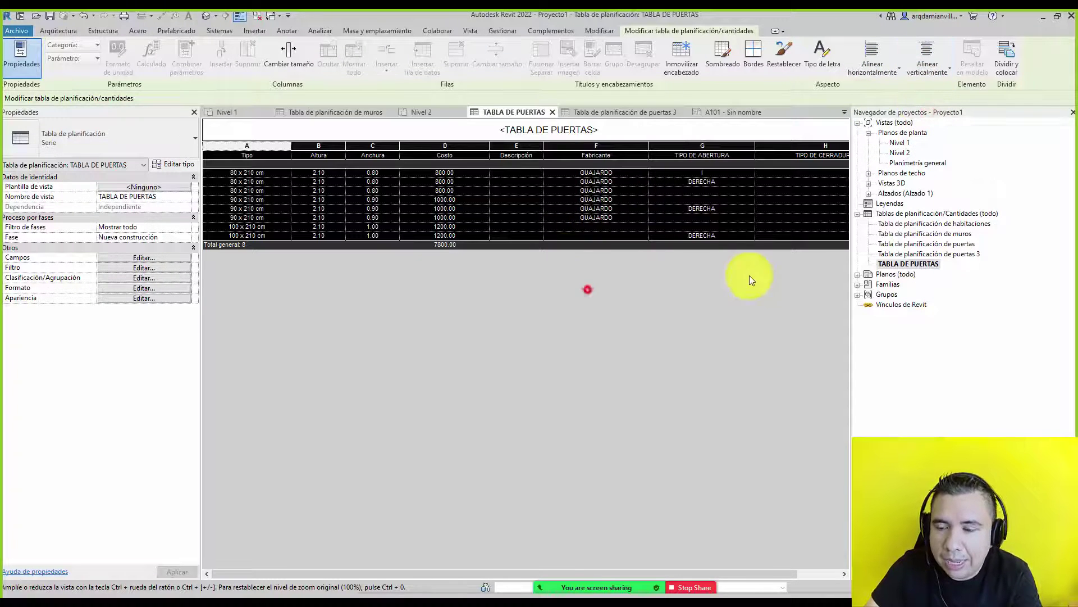
# Check the centred schedule on sheet A101, then open 'Tabla de planificación de puertas'
pyautogui.click(857, 274)
pyautogui.doubleClick(899, 284)
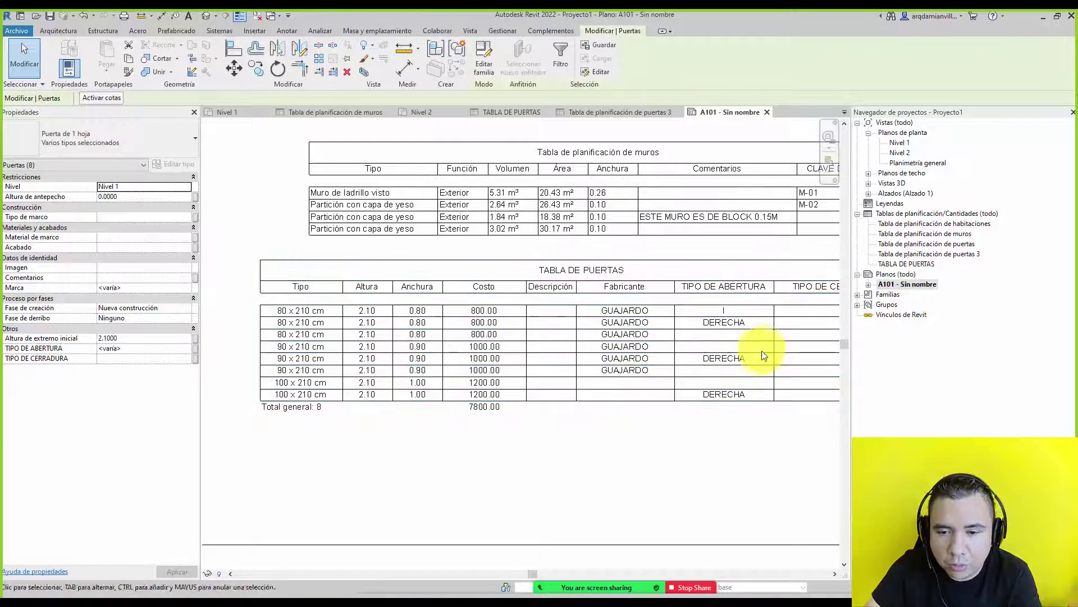
pyautogui.click(730, 354)
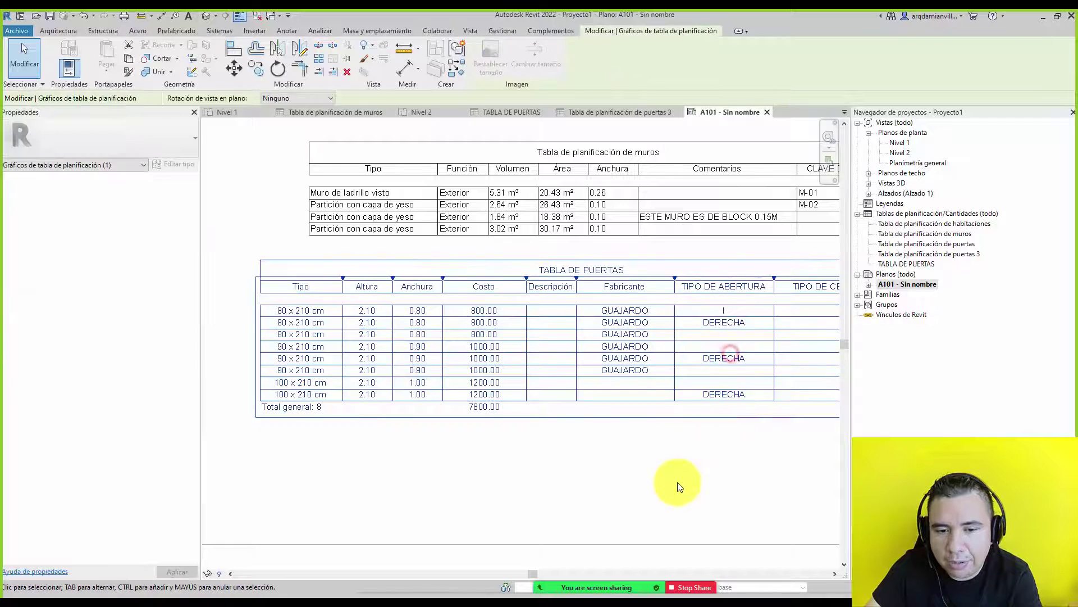
pyautogui.click(677, 481)
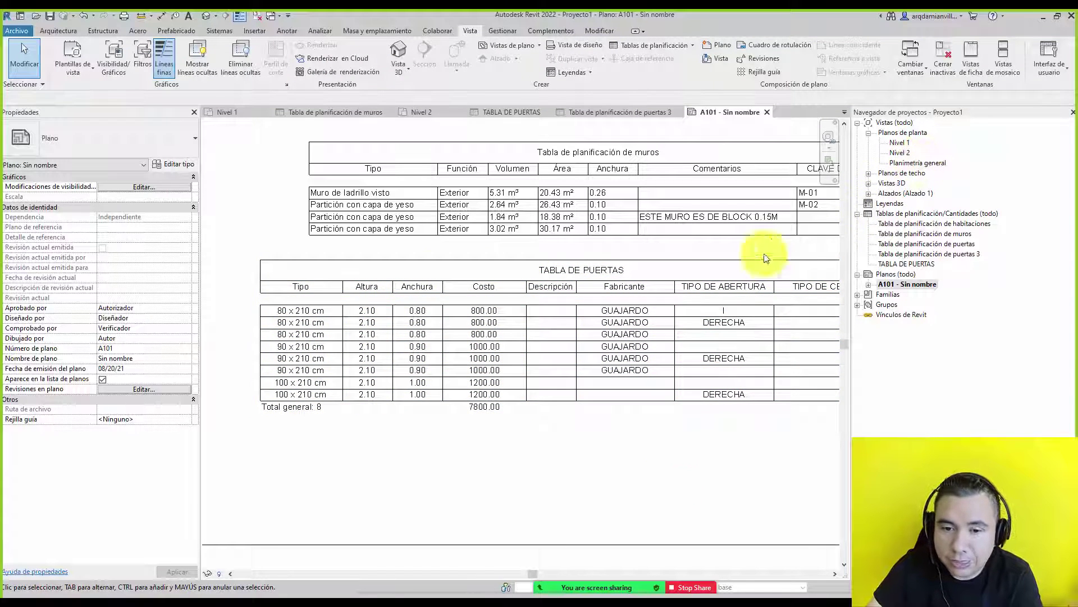
pyautogui.doubleClick(913, 244)
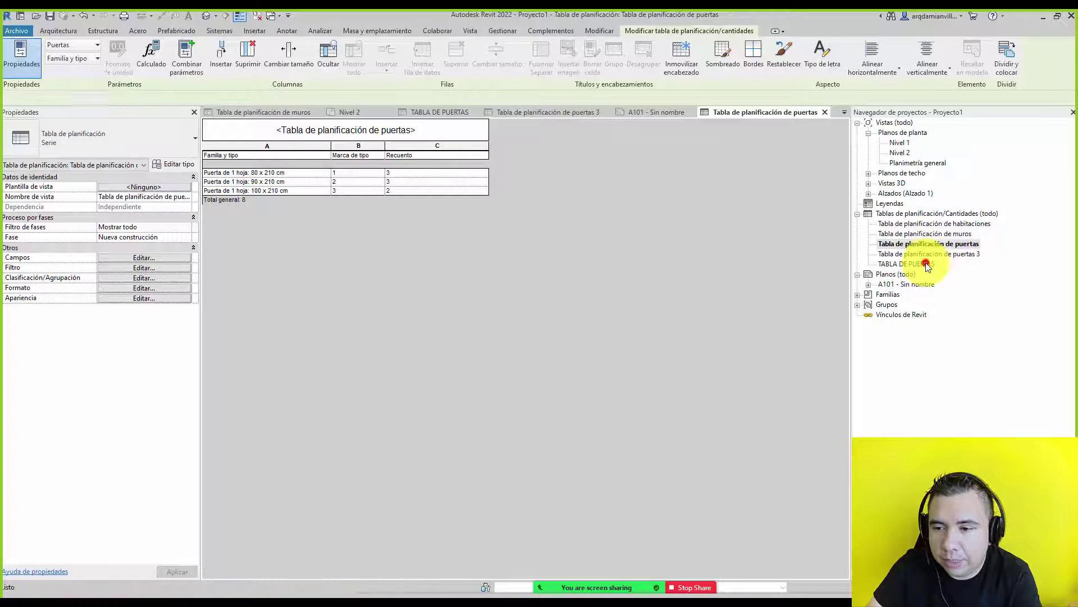
# Make the TABLA DE PUERTAS column headers bold
pyautogui.doubleClick(921, 264)
pyautogui.click(247, 154)
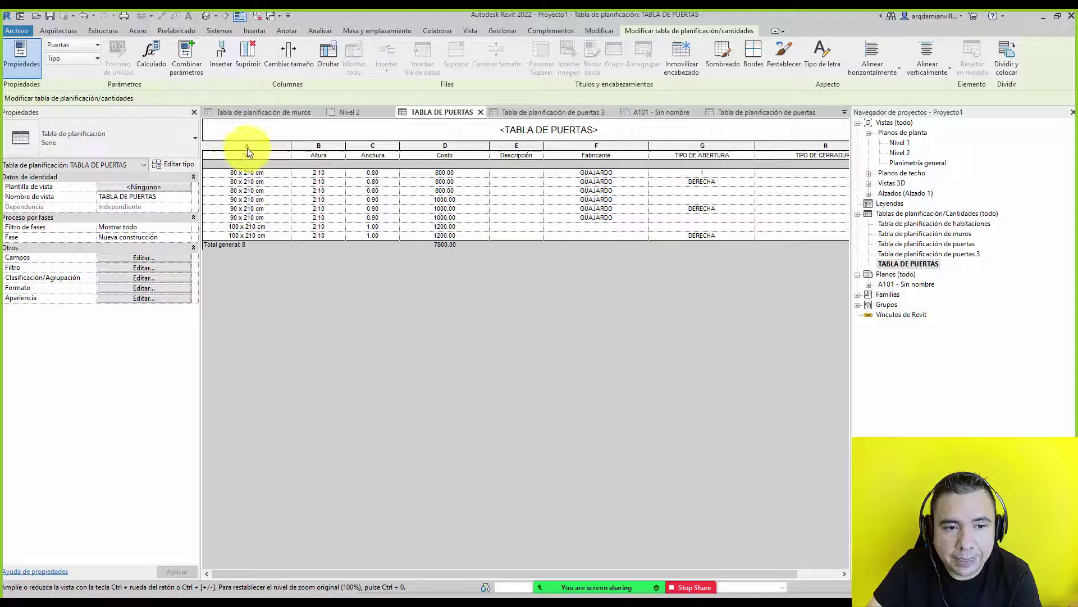
pyautogui.doubleClick(242, 156)
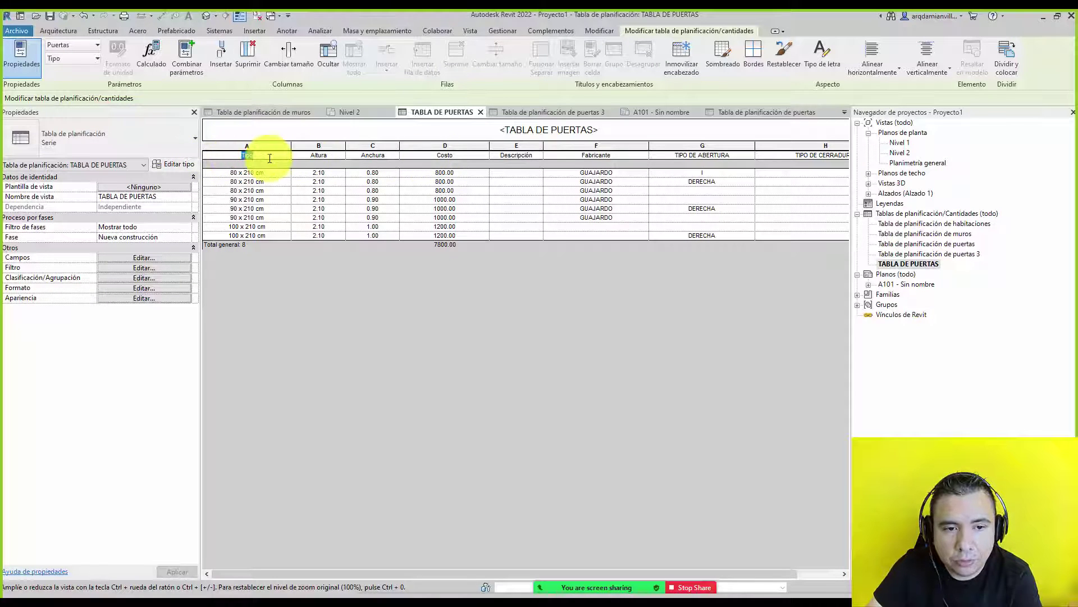
pyautogui.click(257, 146)
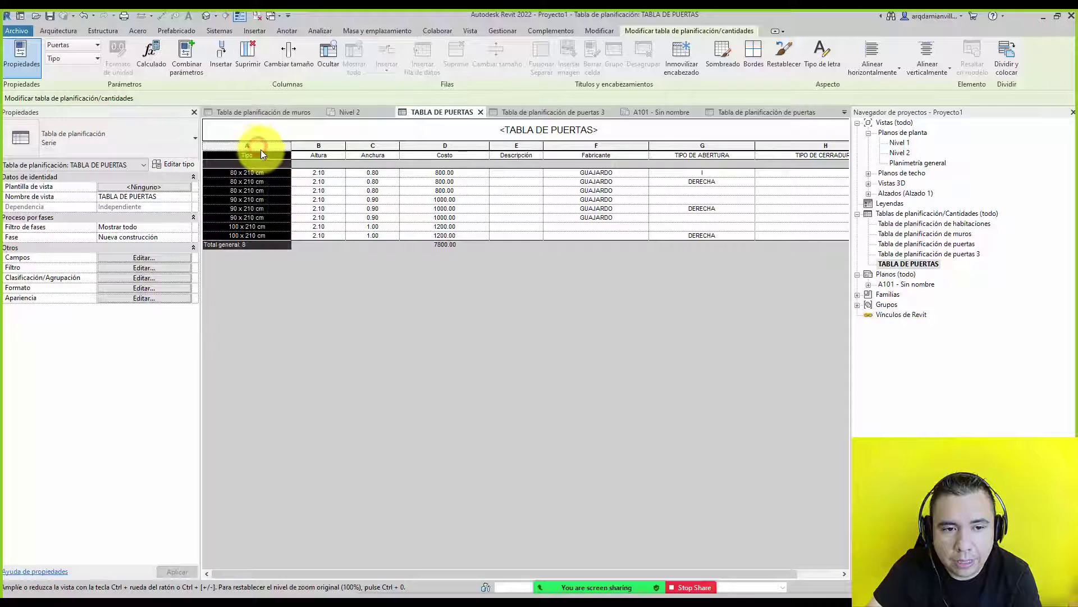
pyautogui.click(302, 147)
pyautogui.doubleClick(250, 155)
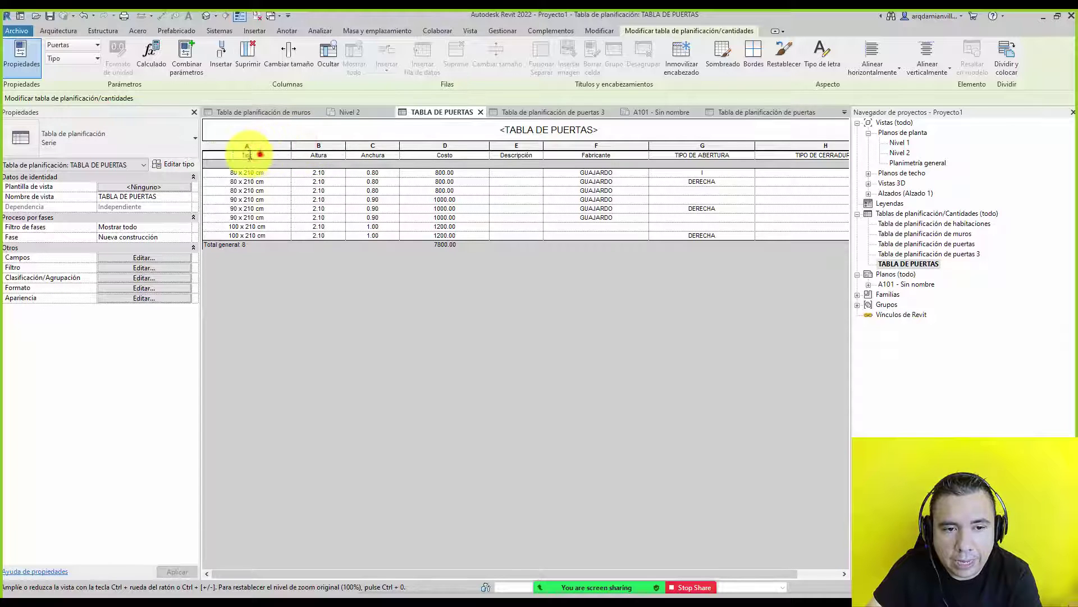
pyautogui.click(831, 53)
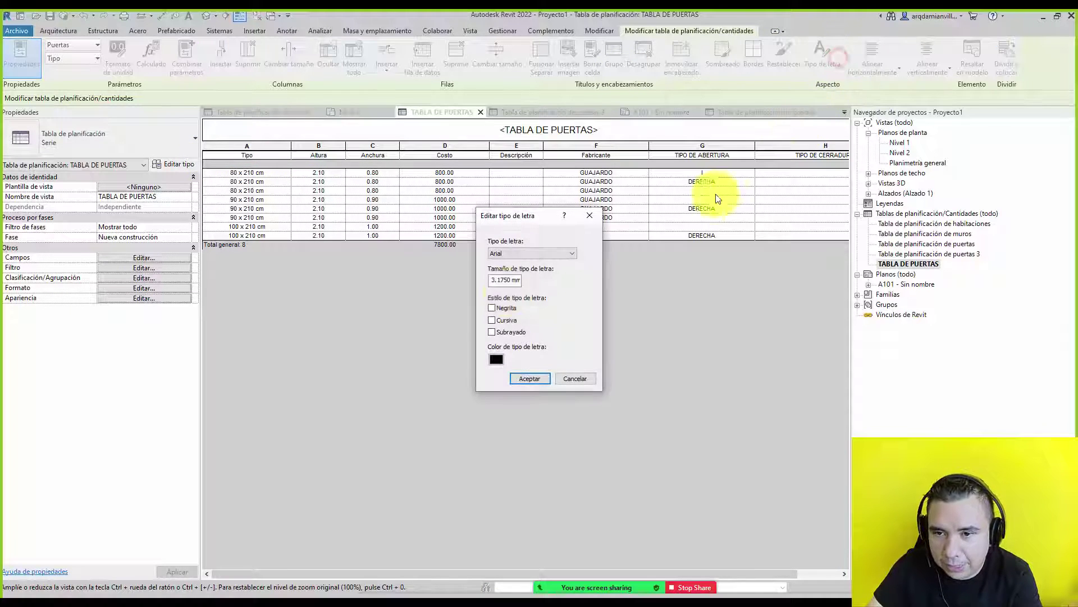
pyautogui.click(531, 380)
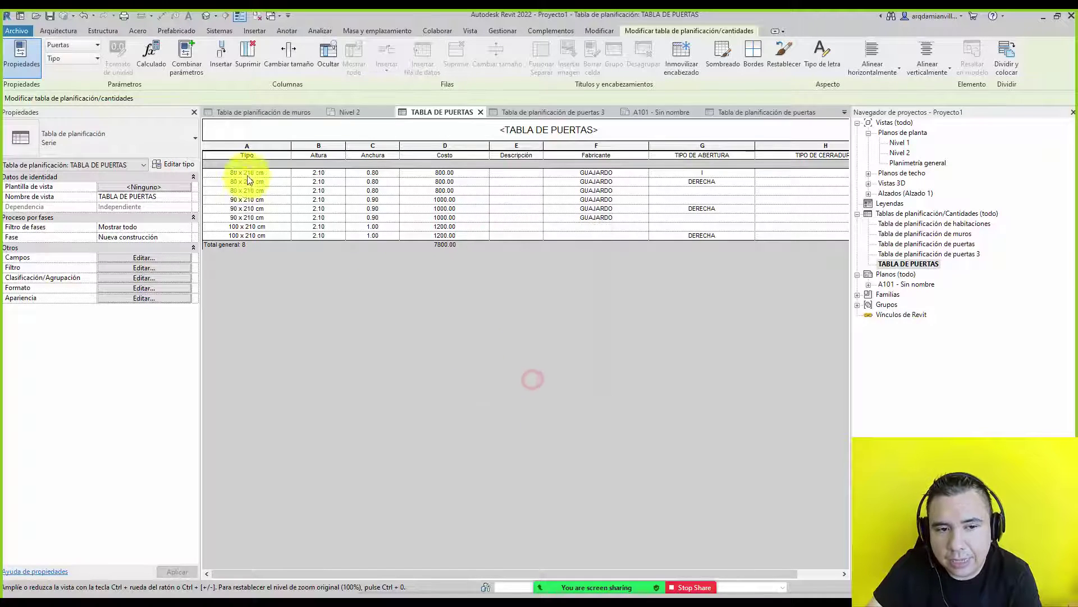
# Check the bold headers on sheet A101, then return to the TABLA DE PUERTAS schedule
pyautogui.doubleClick(905, 285)
pyautogui.scroll(2, 281, 292)
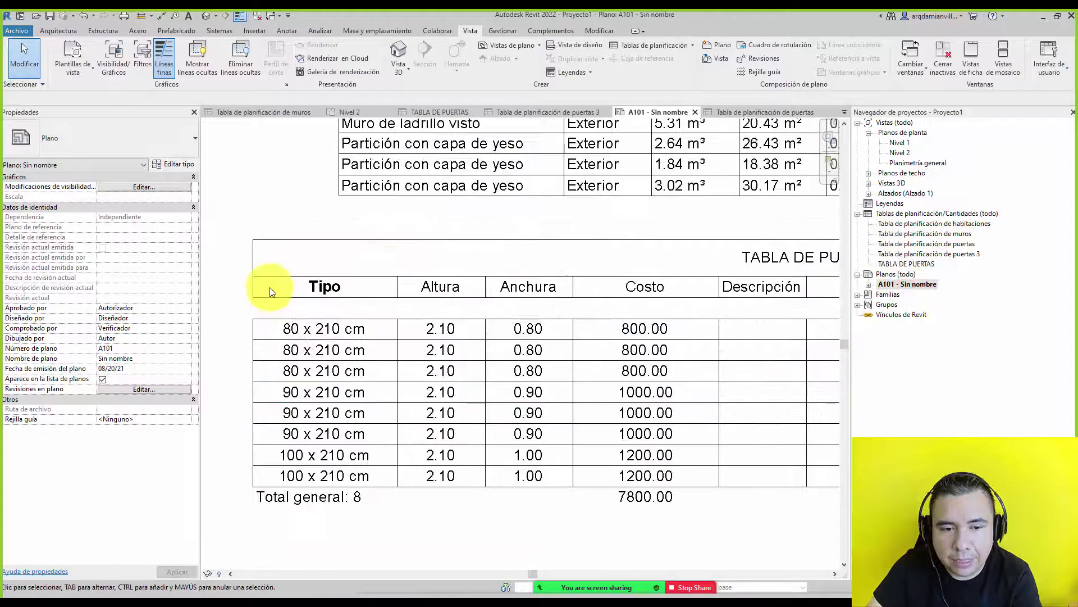
pyautogui.scroll(3, 302, 344)
pyautogui.scroll(-2, 301, 284)
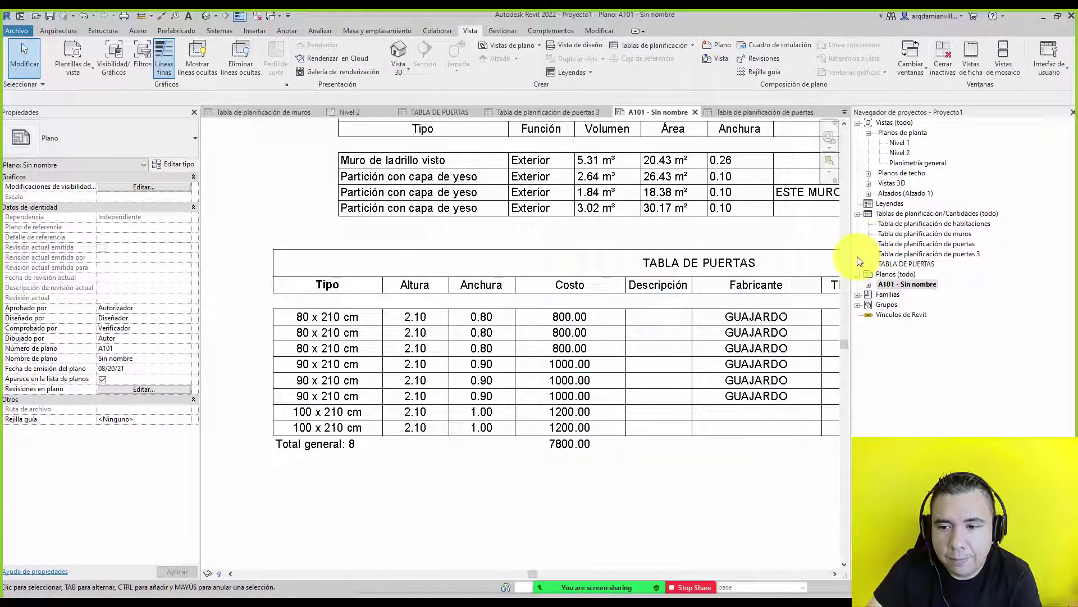
pyautogui.click(918, 264)
pyautogui.doubleClick(918, 264)
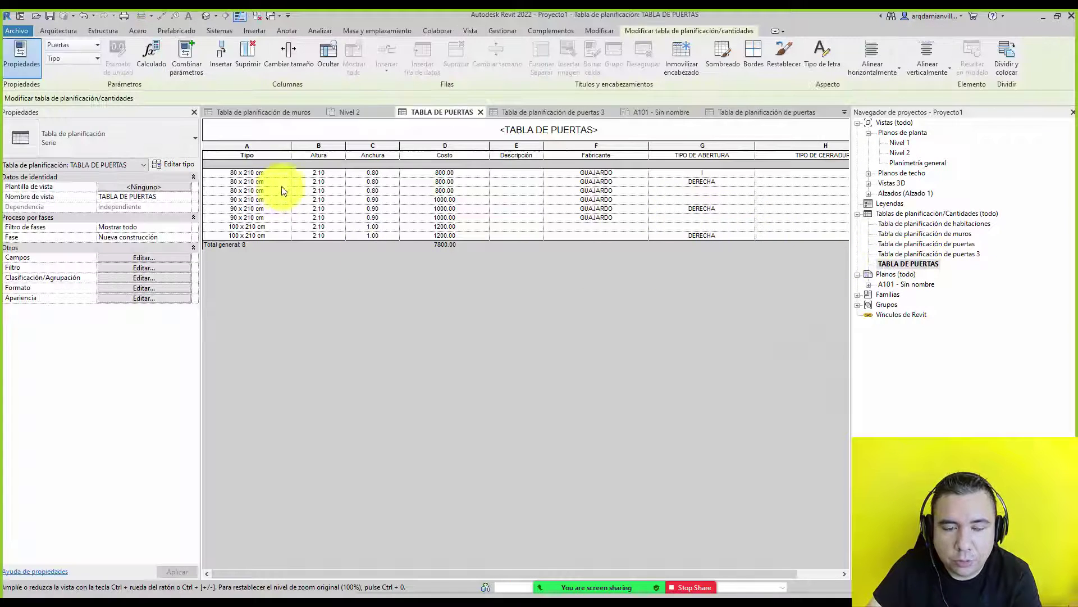
pyautogui.click(264, 156)
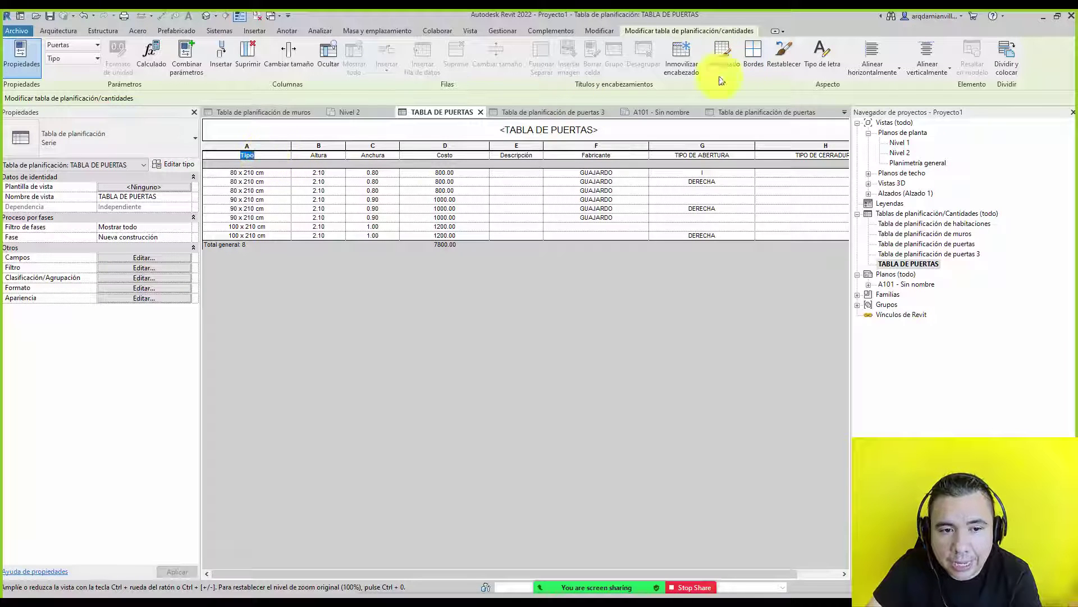
pyautogui.click(751, 64)
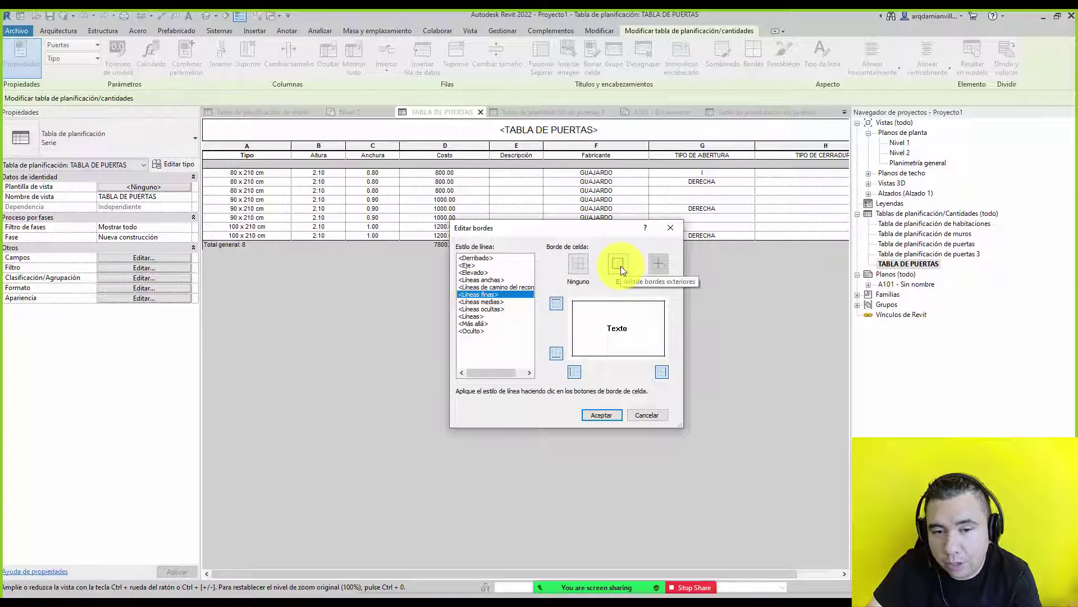
pyautogui.click(621, 264)
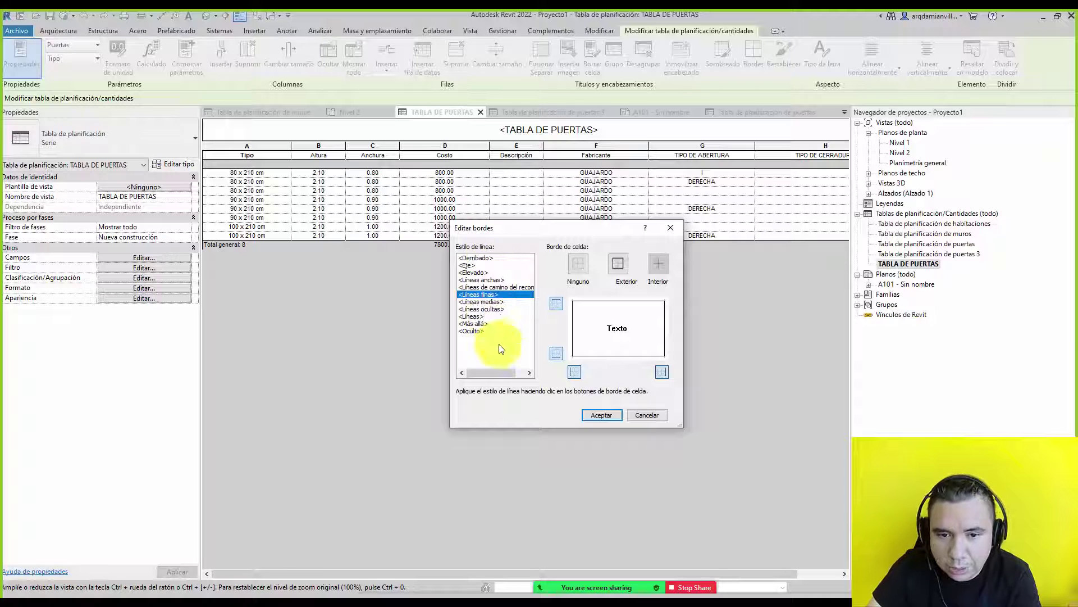
pyautogui.click(647, 416)
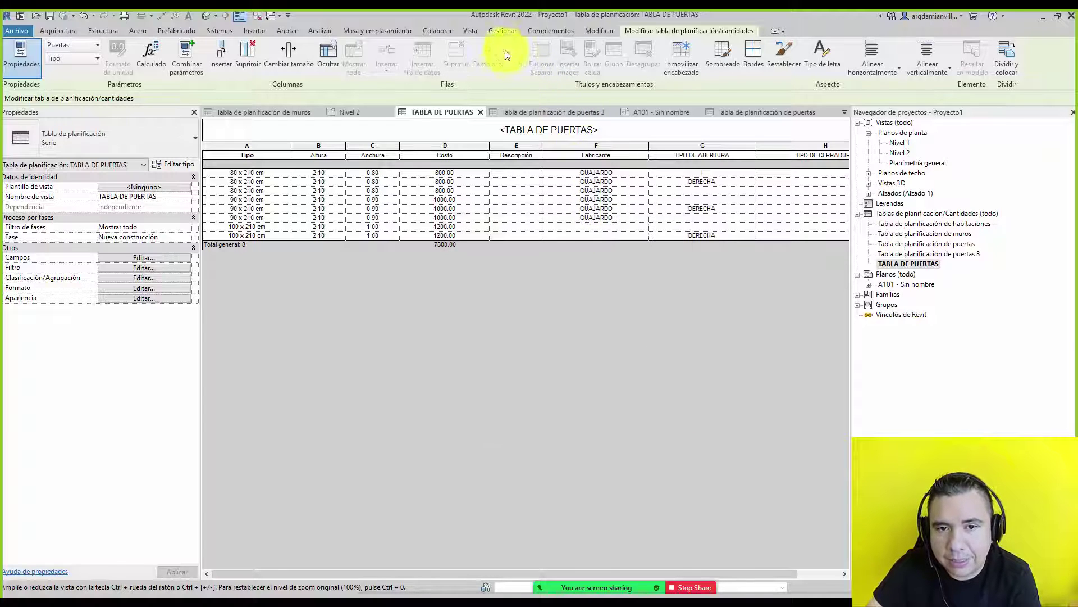
pyautogui.click(496, 32)
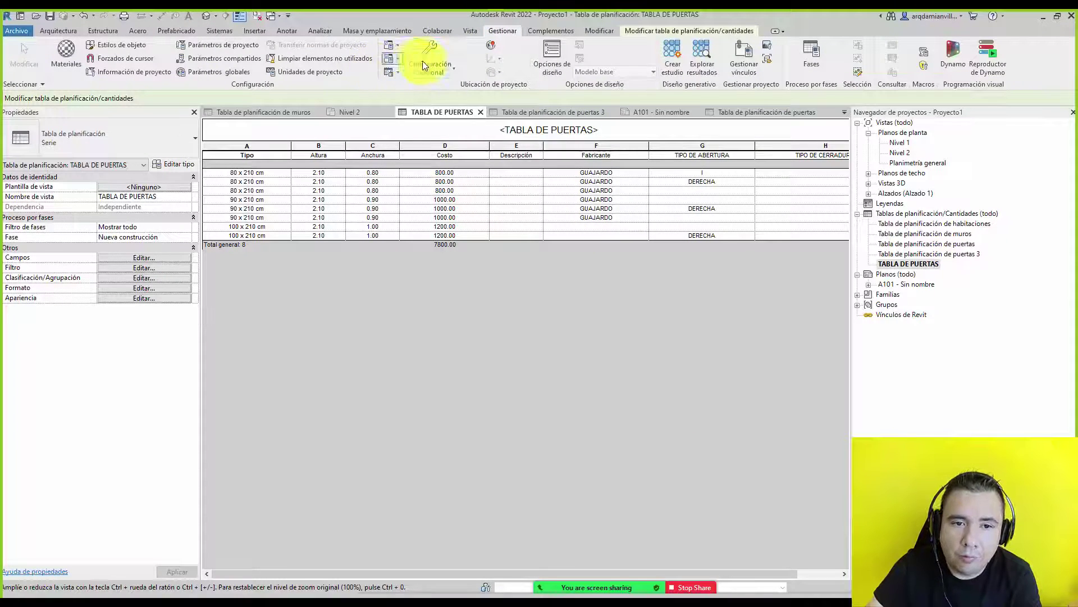
pyautogui.click(423, 61)
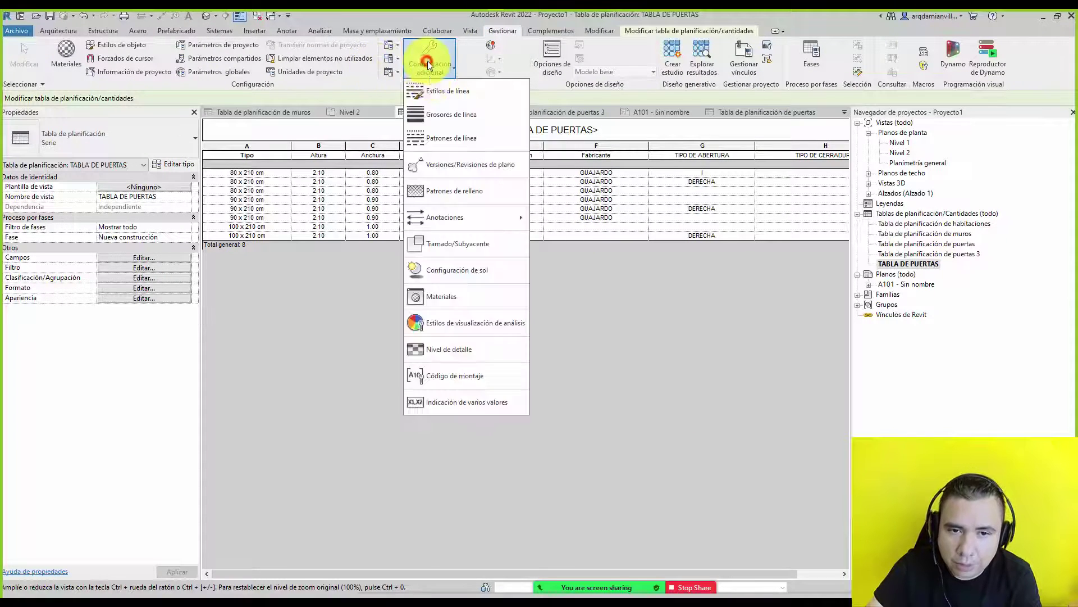
pyautogui.click(447, 91)
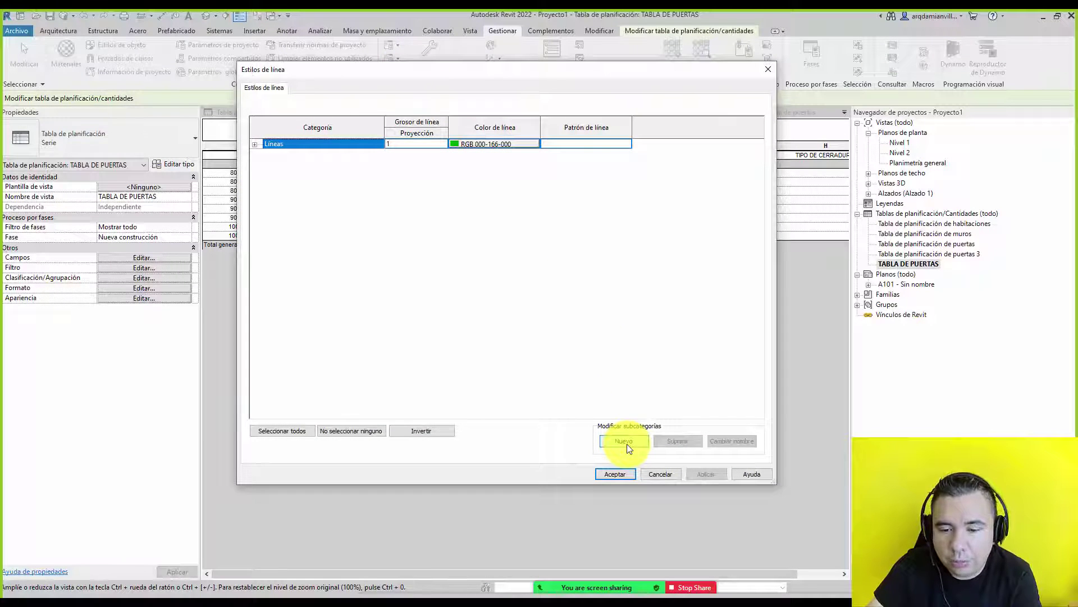
pyautogui.click(659, 472)
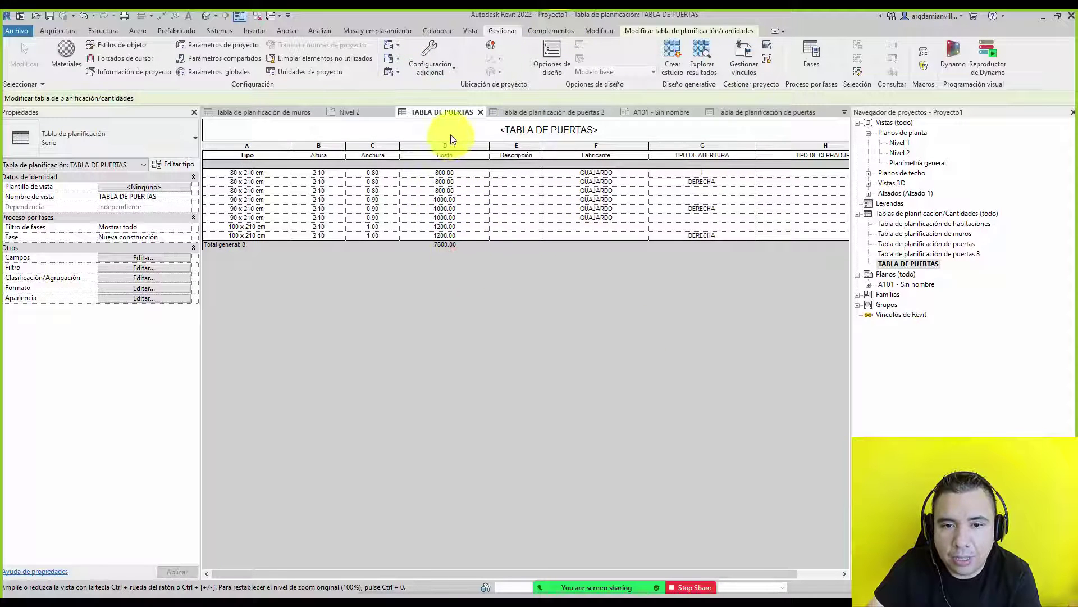
pyautogui.click(653, 32)
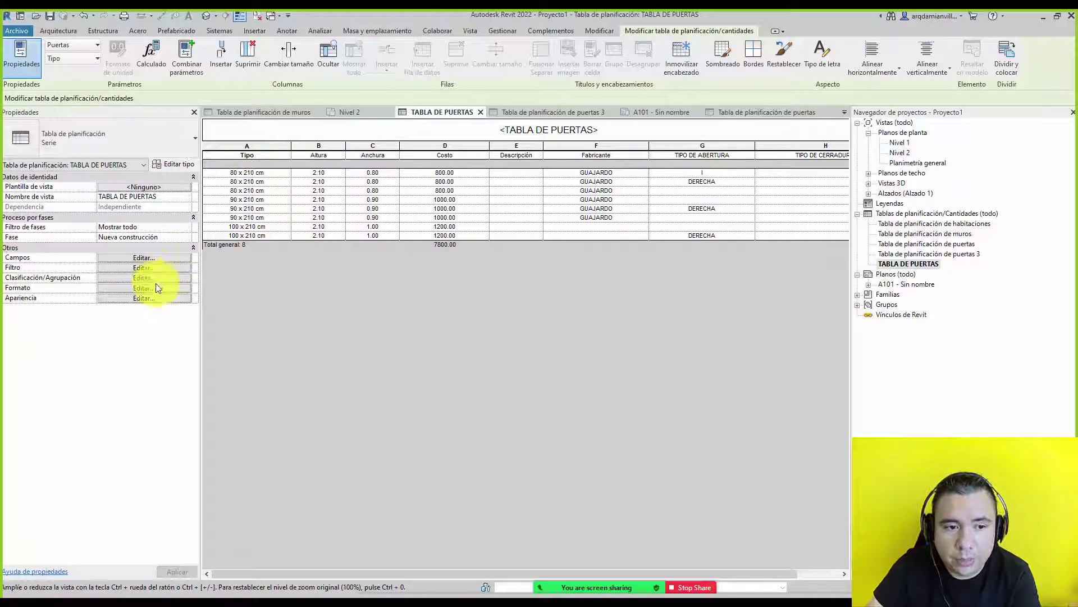
pyautogui.click(248, 143)
pyautogui.rightClick(248, 144)
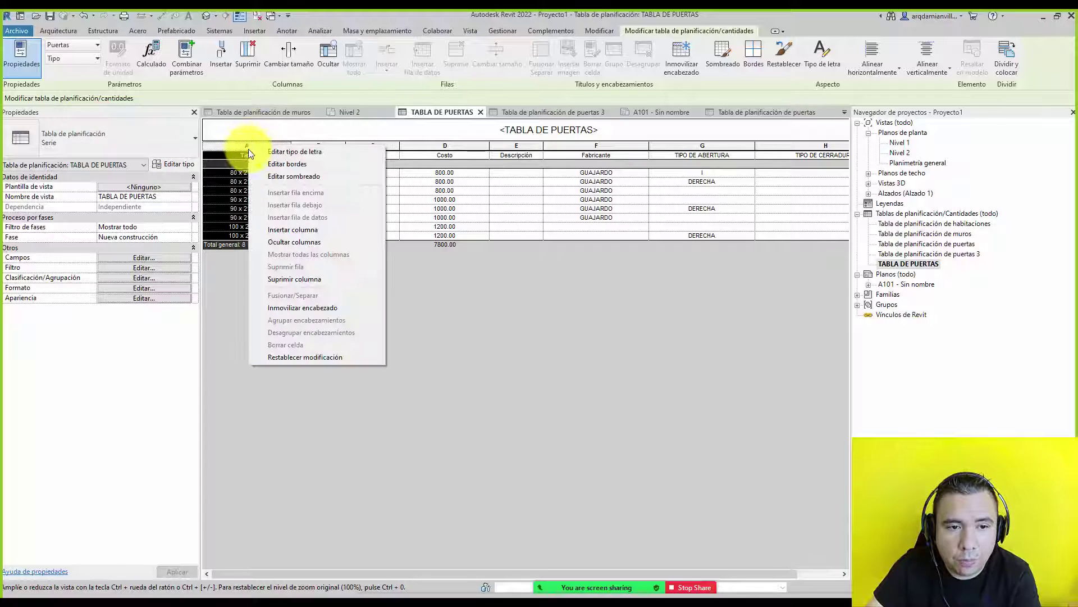
pyautogui.click(335, 246)
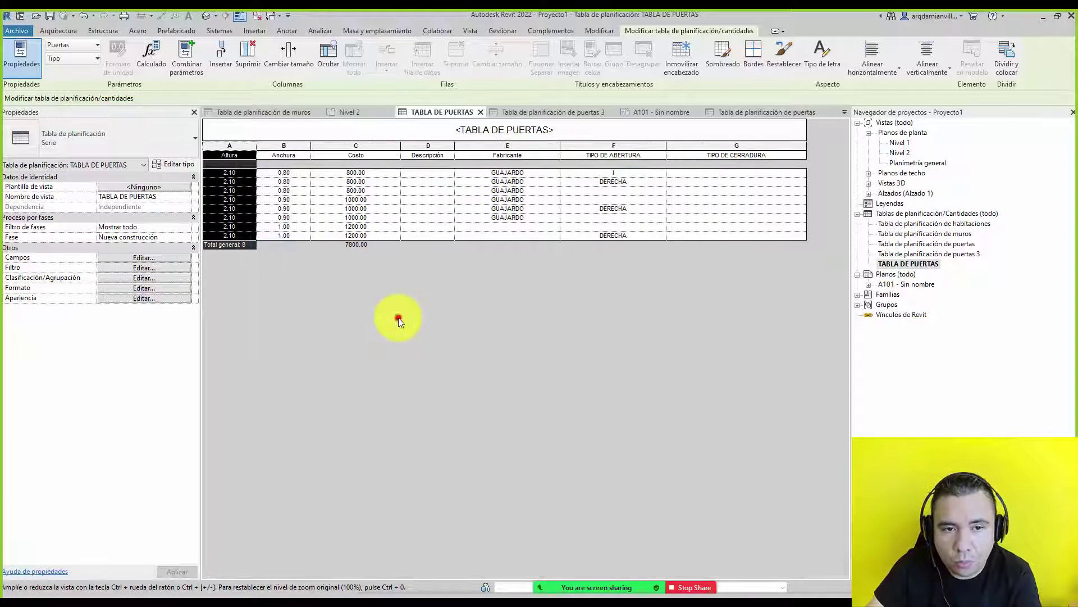
pyautogui.click(284, 145)
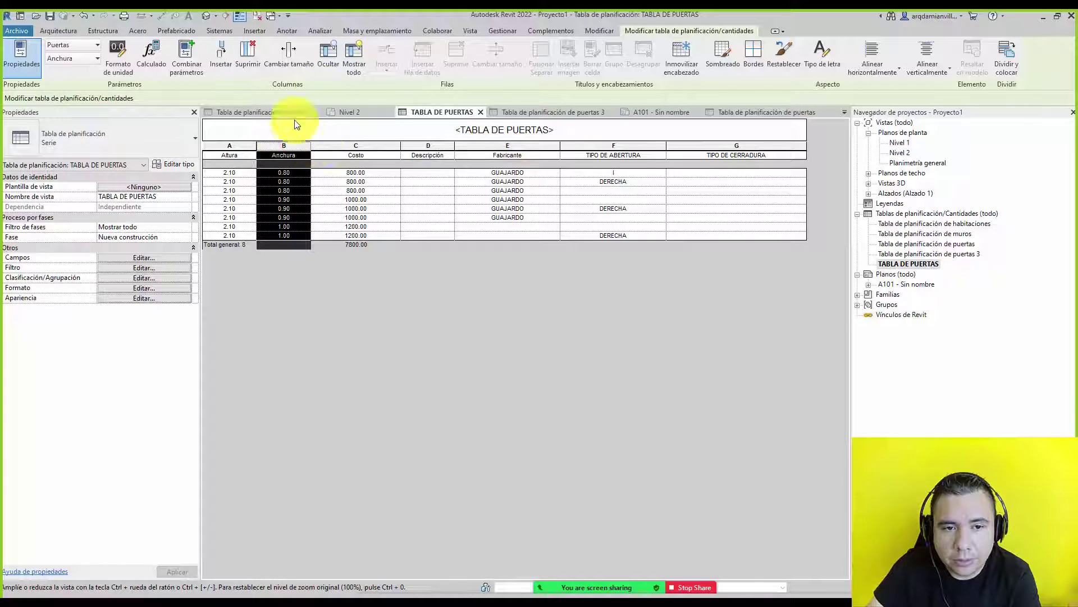
pyautogui.click(351, 59)
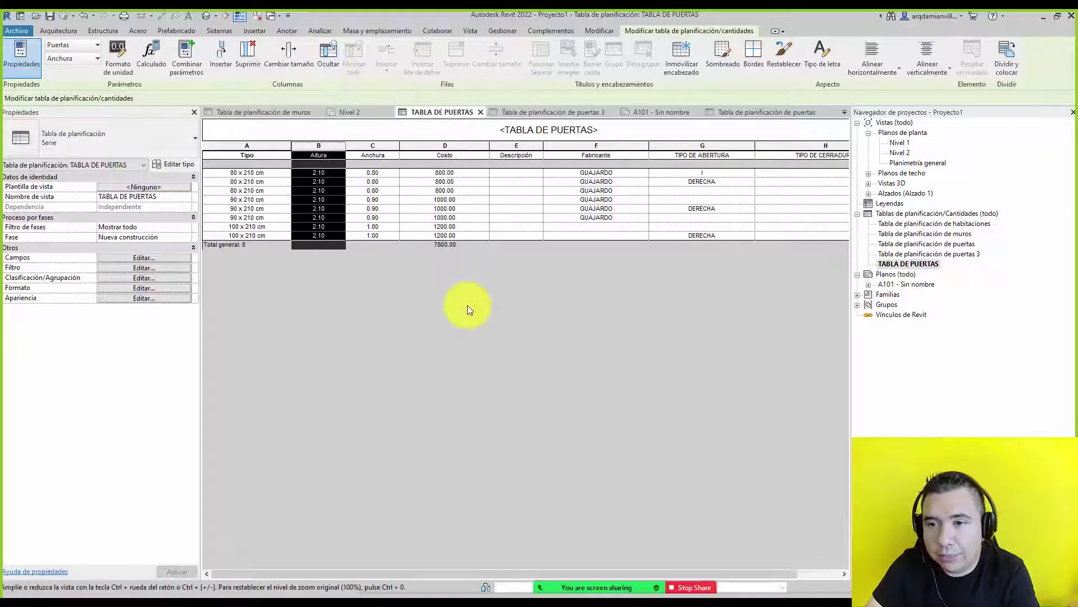
# Locate the third-row 80 x 210 cm door in the plan views with Resaltar en modelo
pyautogui.click(370, 191)
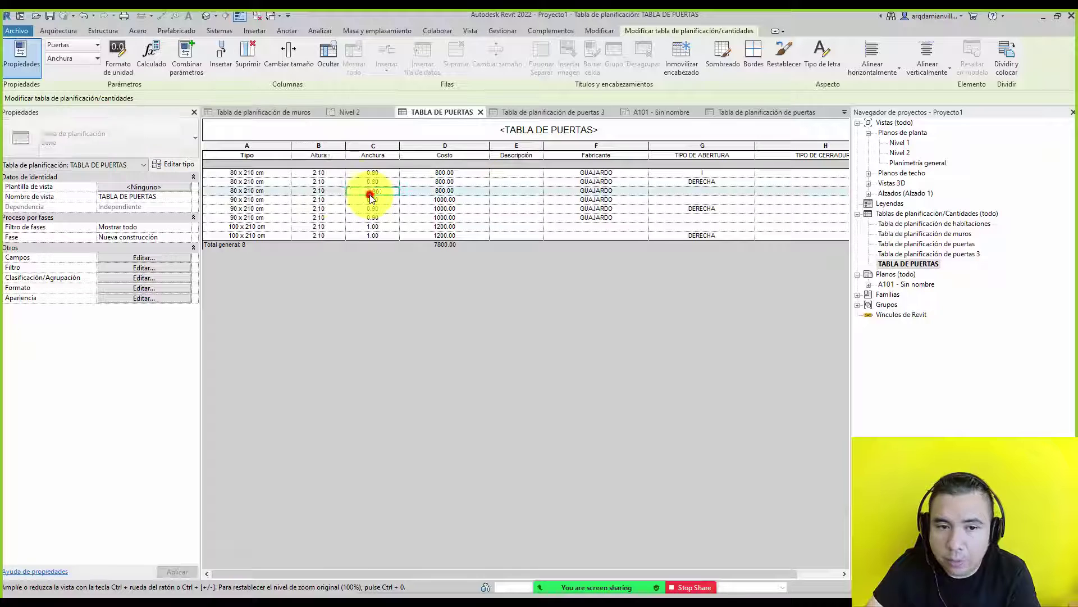
pyautogui.click(264, 191)
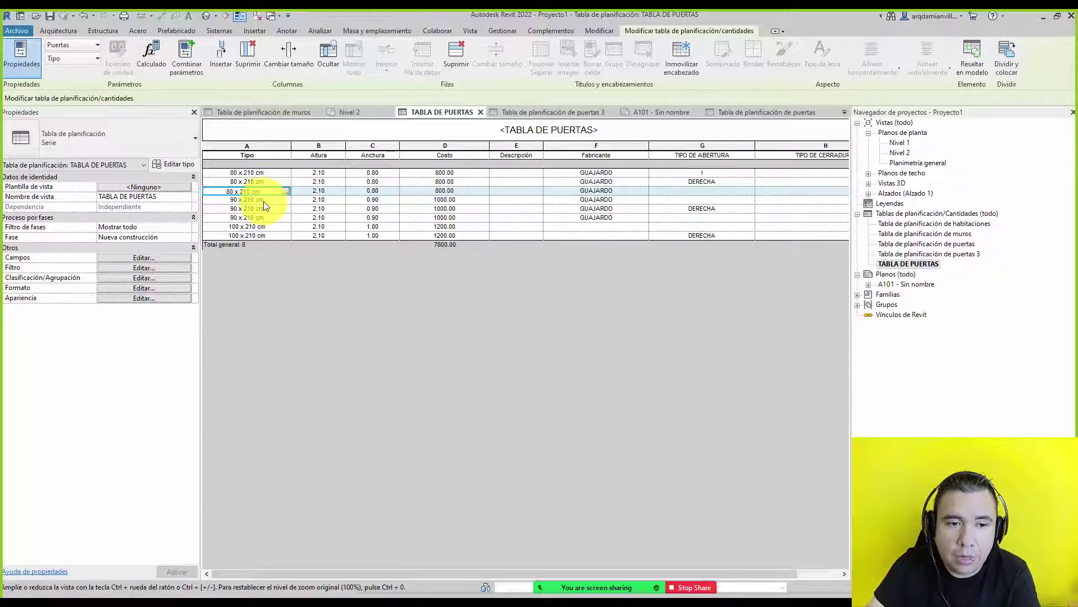
pyautogui.click(971, 67)
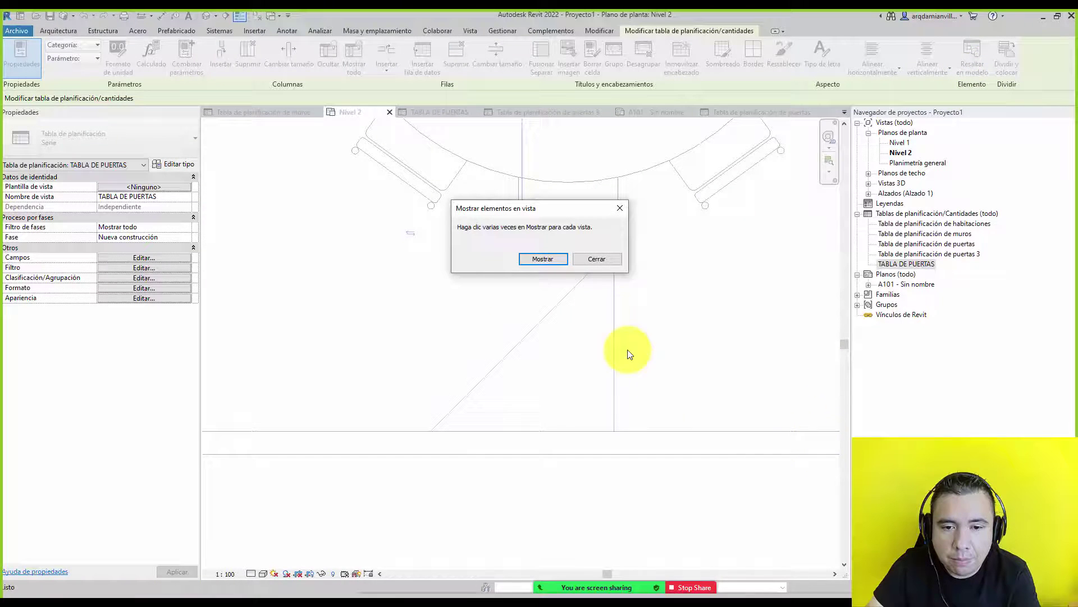
pyautogui.click(555, 261)
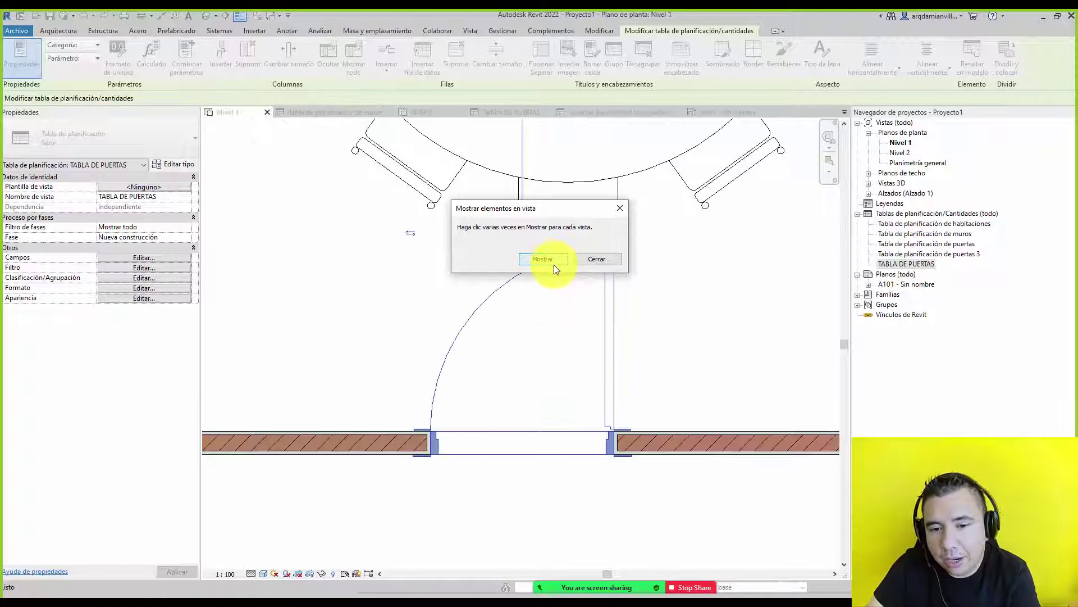
pyautogui.click(590, 261)
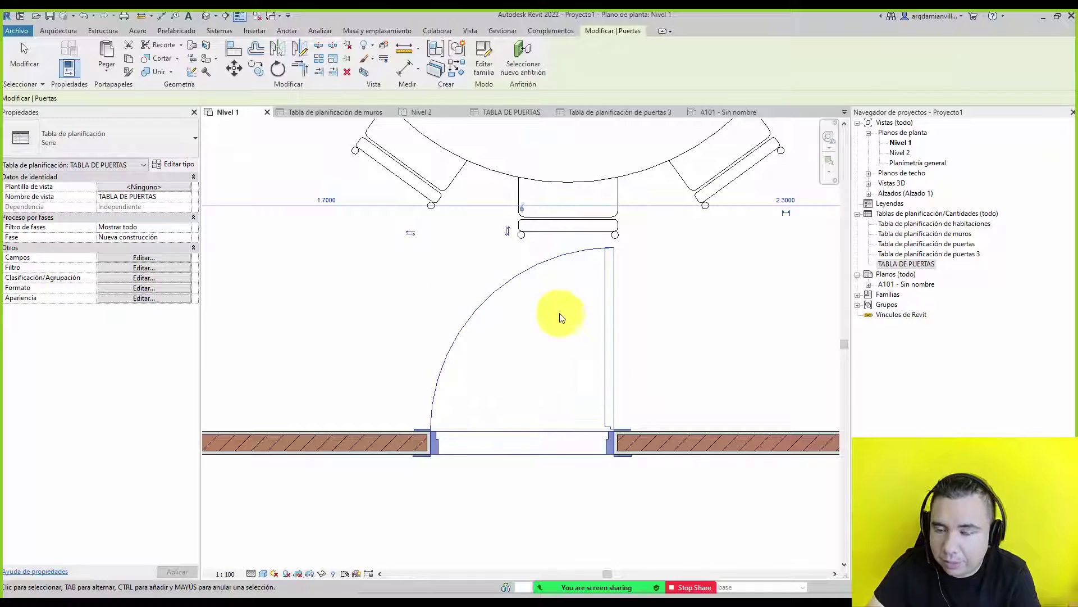
pyautogui.doubleClick(906, 263)
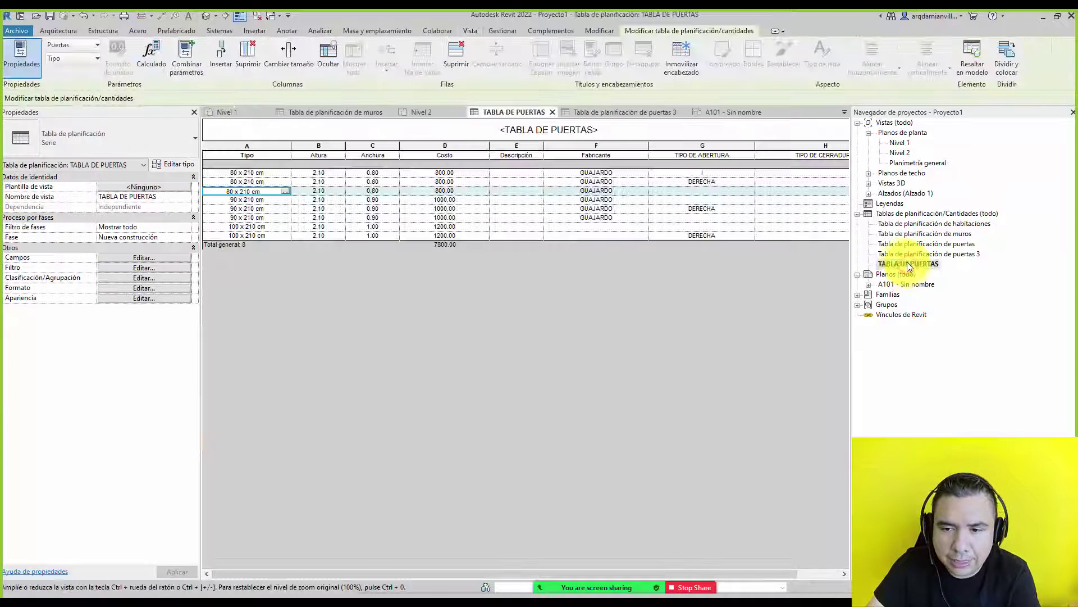
# Locate a 100 x 210 cm door in the Nivel 1 plan and return to the schedule
pyautogui.click(247, 227)
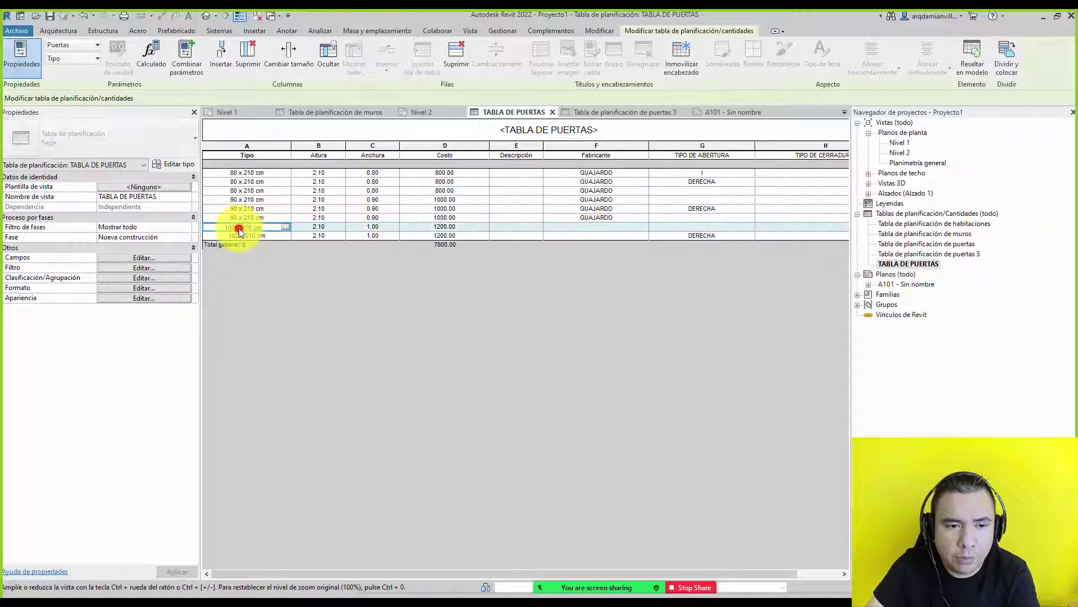
pyautogui.click(962, 62)
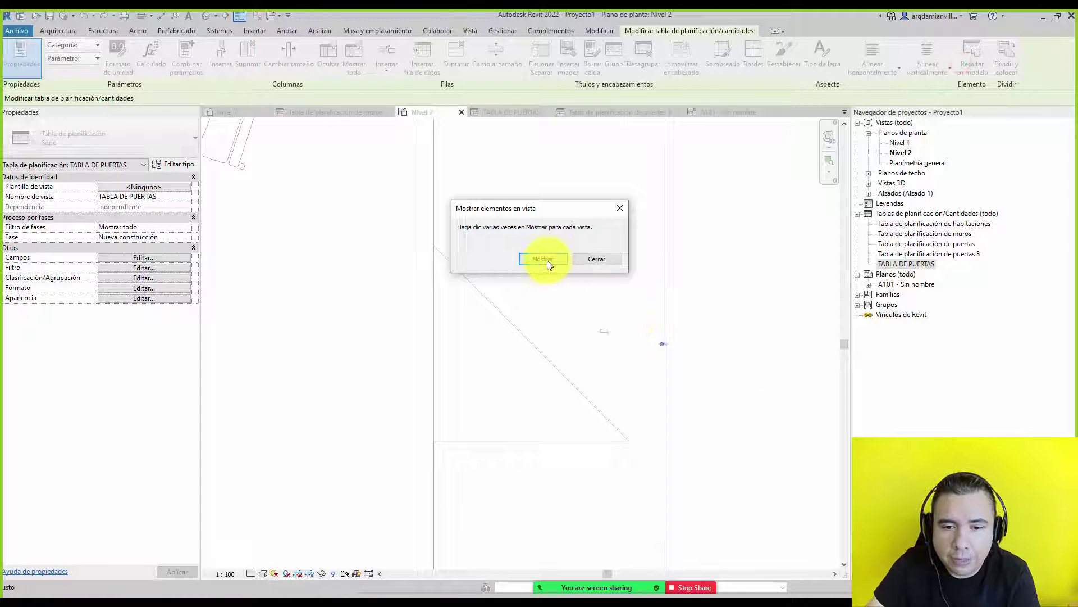
pyautogui.click(548, 260)
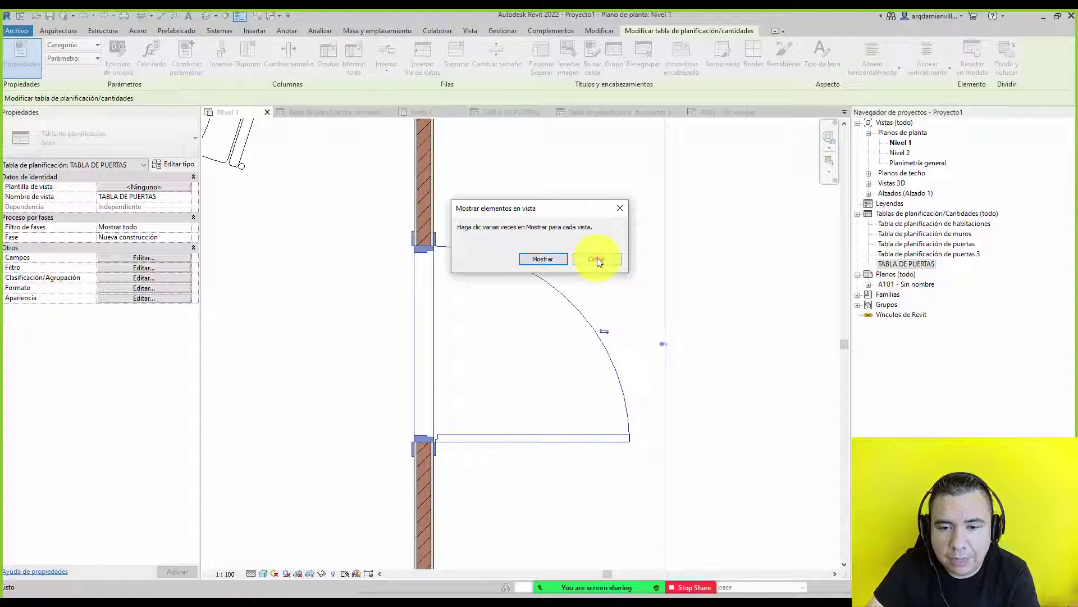
pyautogui.click(597, 259)
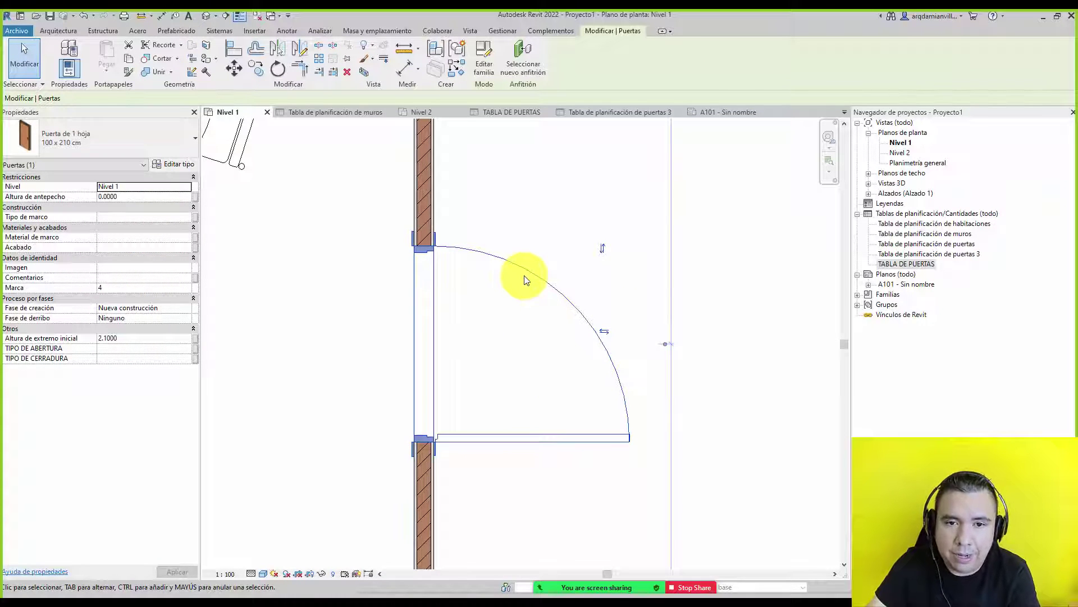
pyautogui.doubleClick(910, 264)
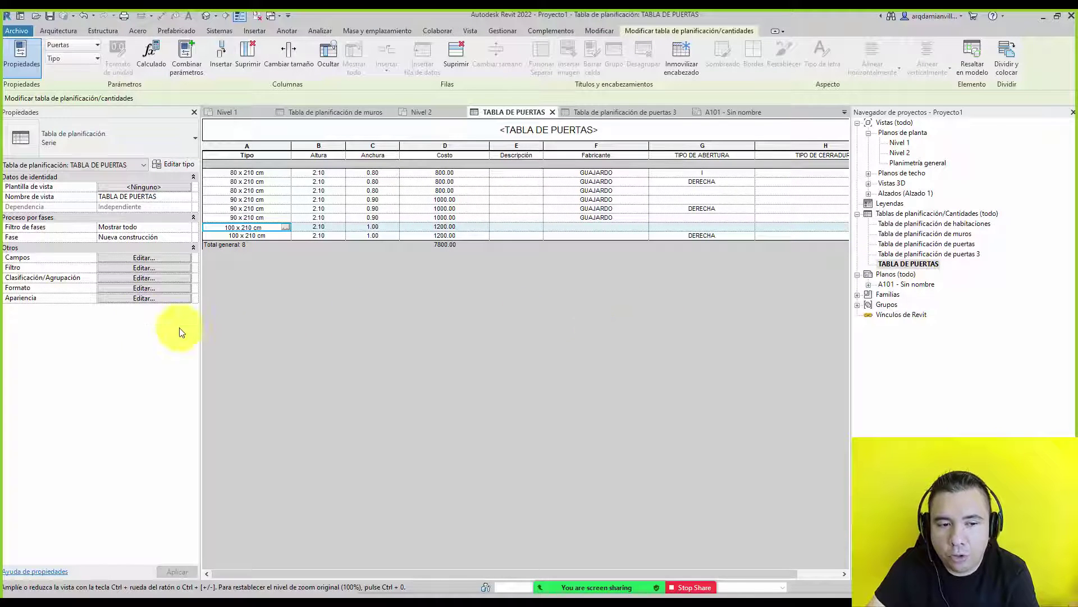
# Review the schedule's Apariencia title and header text styles, leaving them unchanged
pyautogui.click(128, 298)
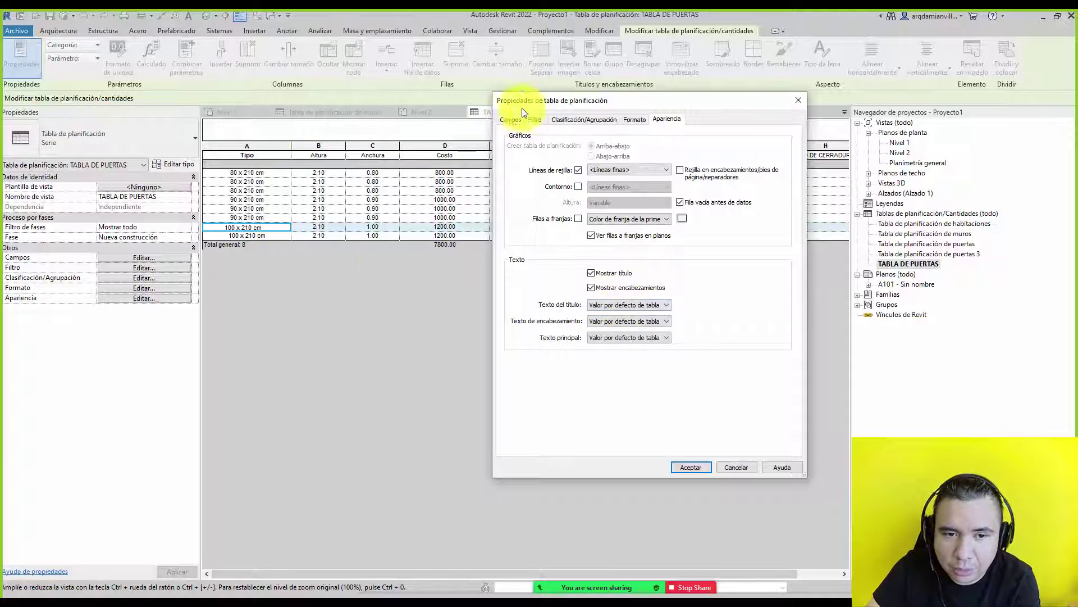
pyautogui.moveTo(521, 108); pyautogui.dragTo(655, 107)
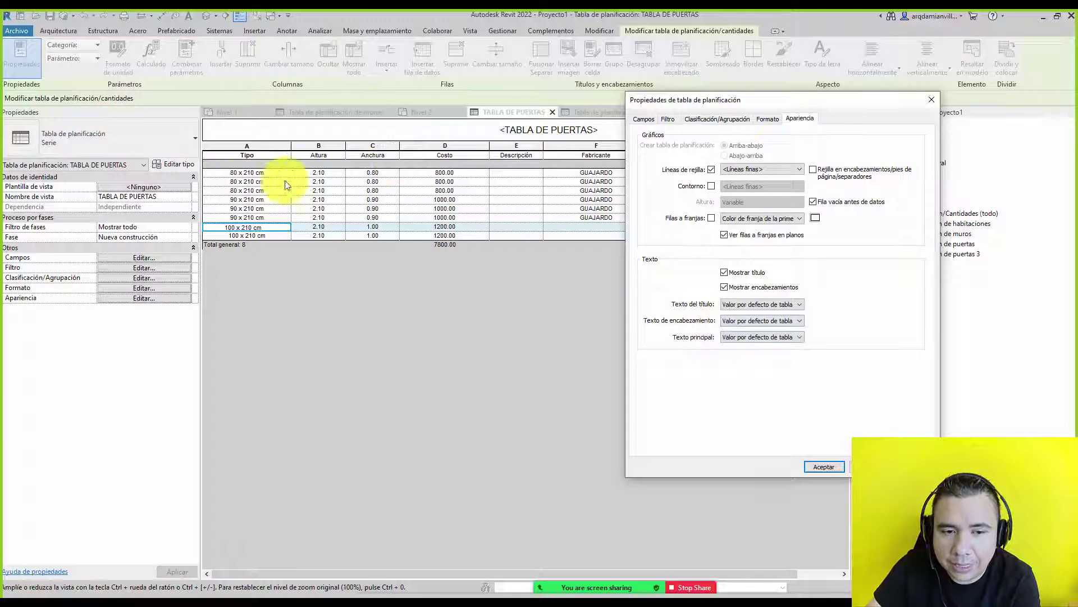
pyautogui.click(765, 305)
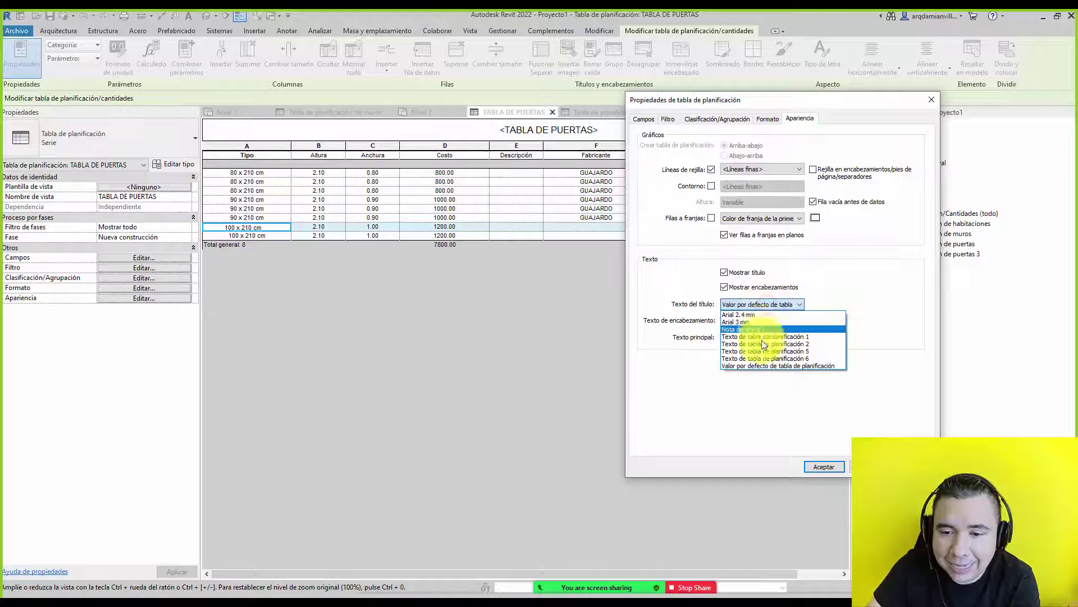
pyautogui.click(695, 303)
pyautogui.click(730, 320)
pyautogui.click(702, 335)
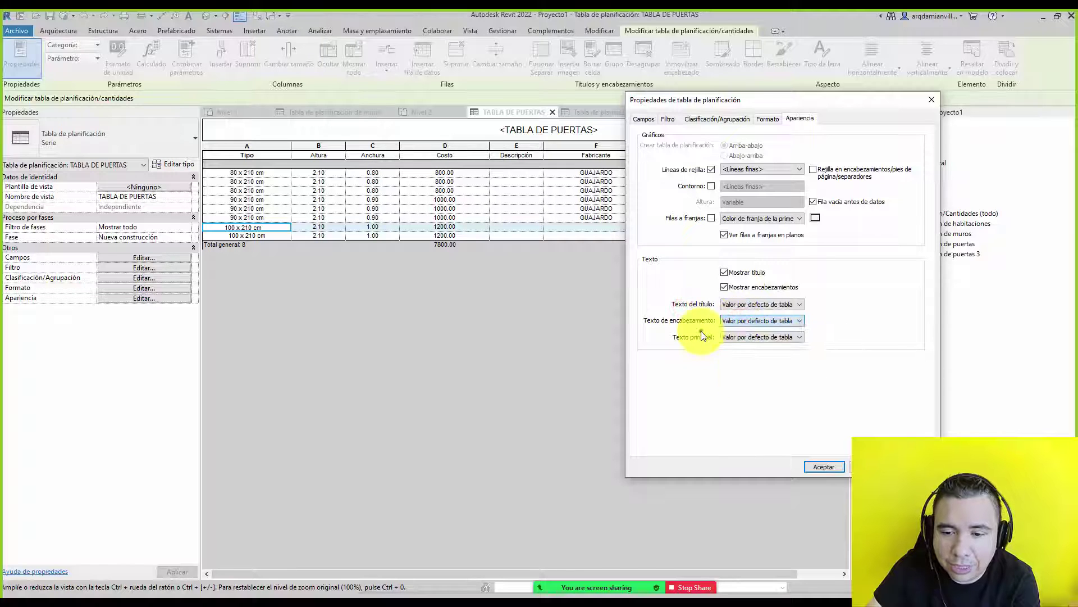
pyautogui.click(824, 466)
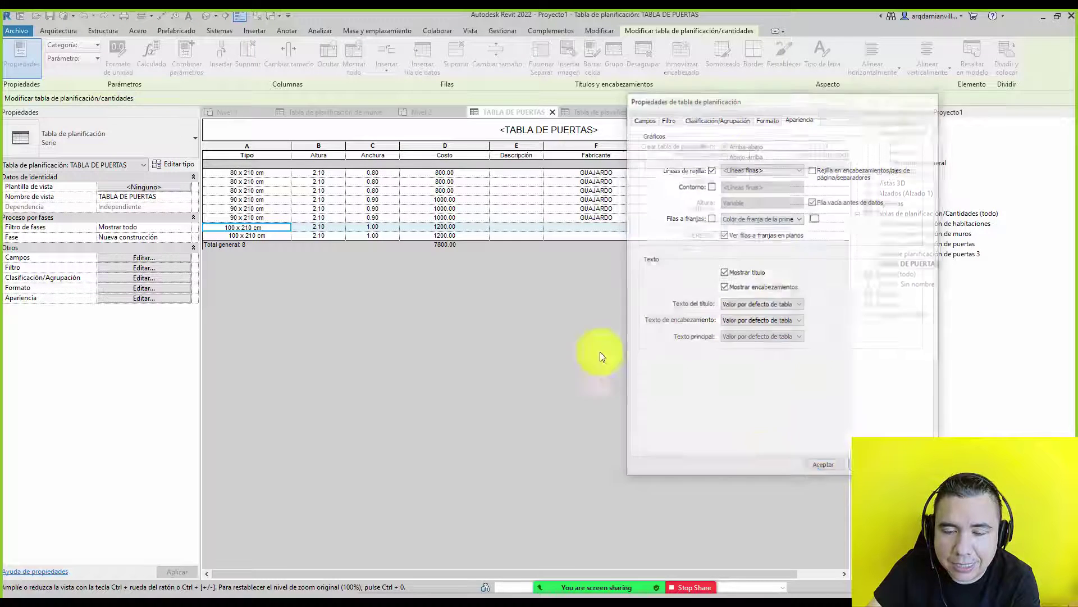
# In the Nivel 1 plan, duplicate the text type as TEXTO DE TITULO TABLA
pyautogui.doubleClick(894, 143)
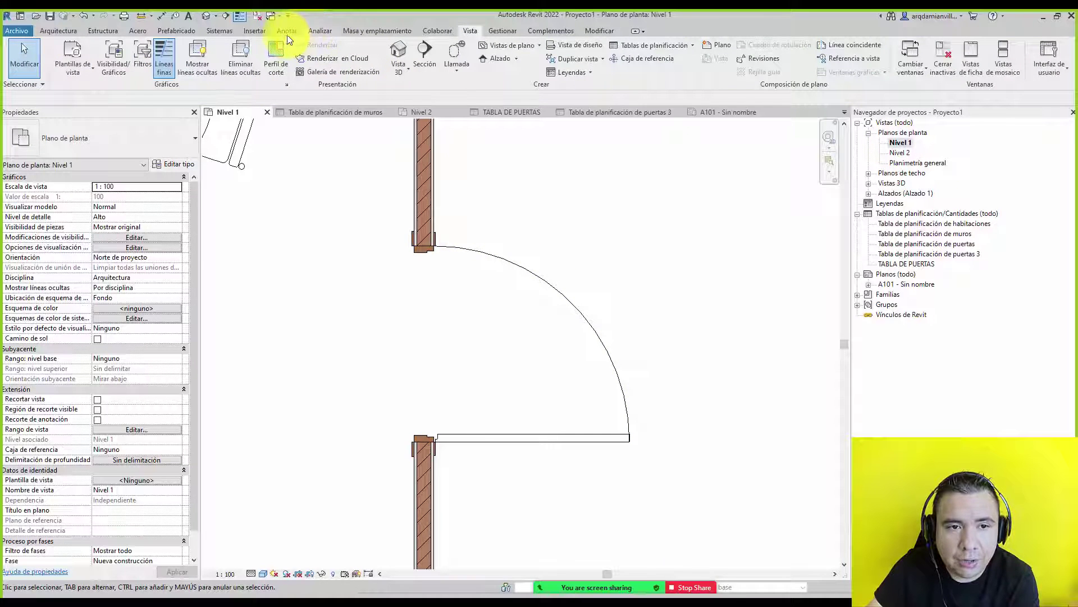
pyautogui.click(287, 31)
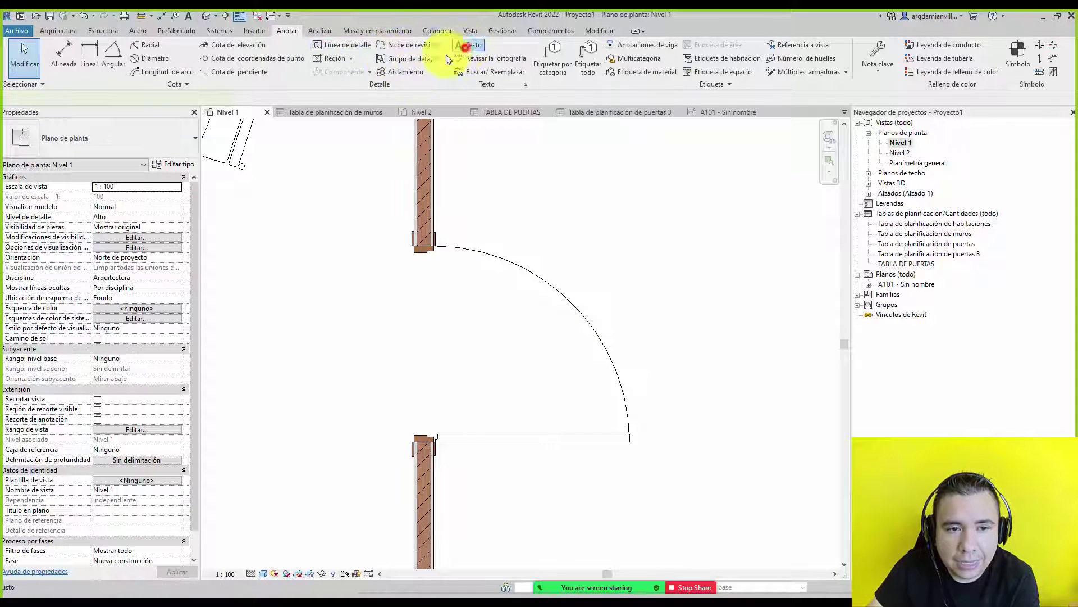
pyautogui.click(465, 49)
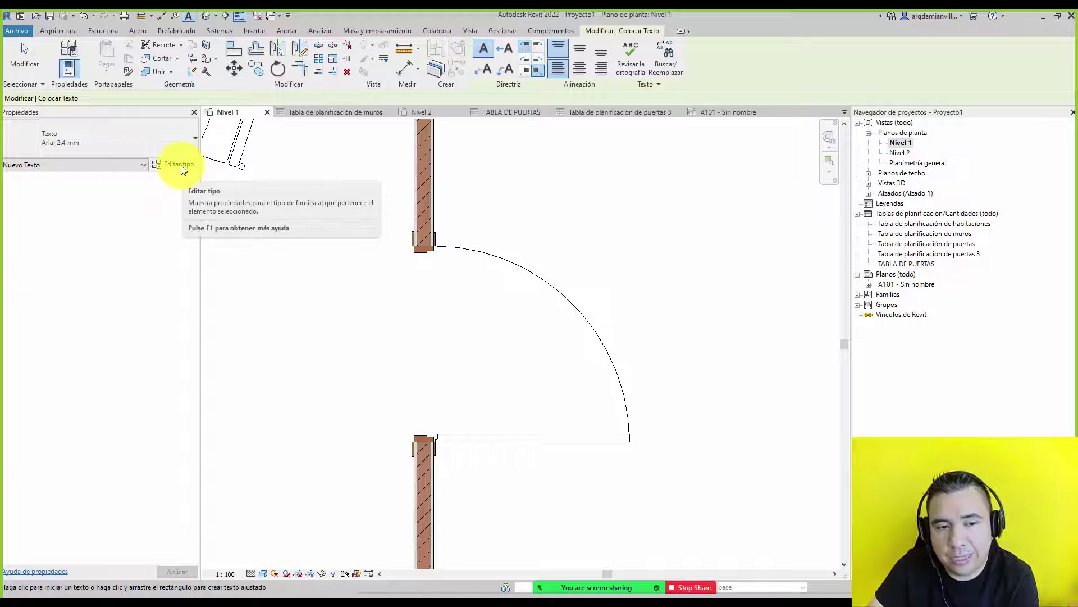
pyautogui.click(181, 164)
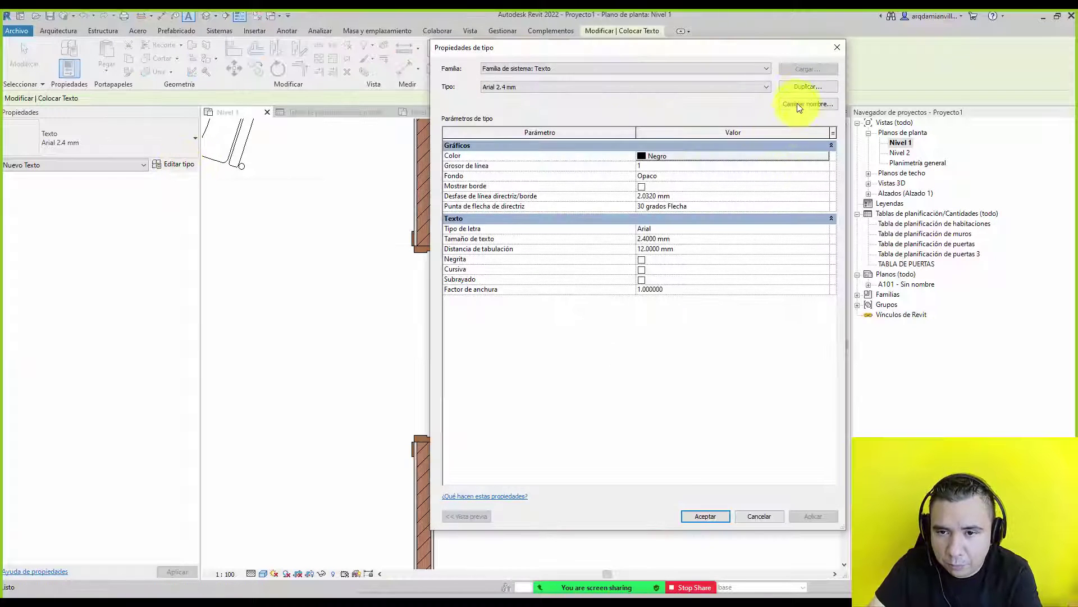
pyautogui.click(799, 87)
pyautogui.write('TEXTO DE TITULO TA')
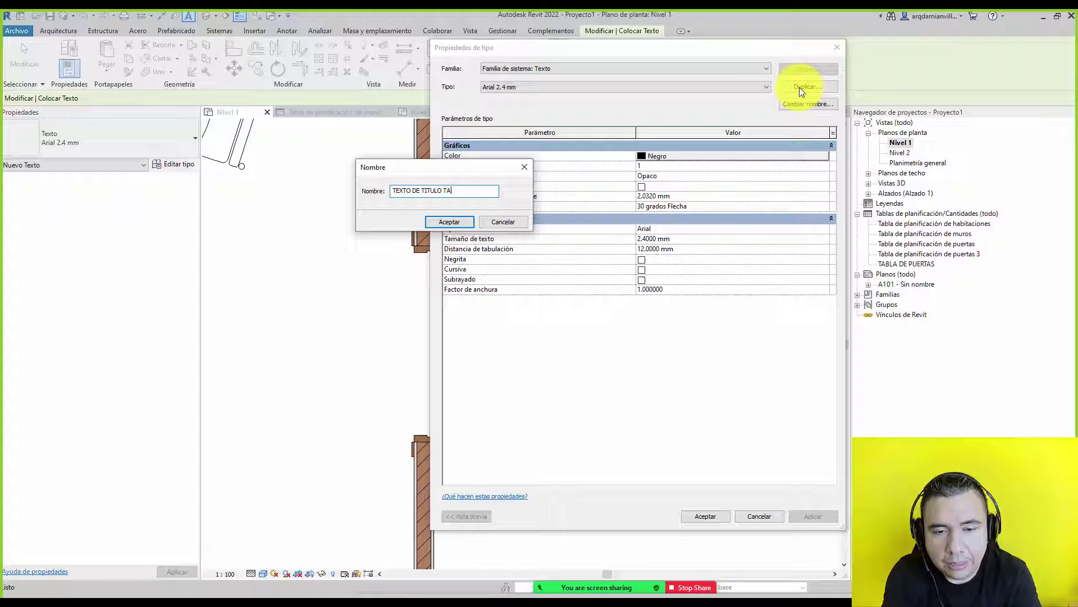
pyautogui.write('BLA')
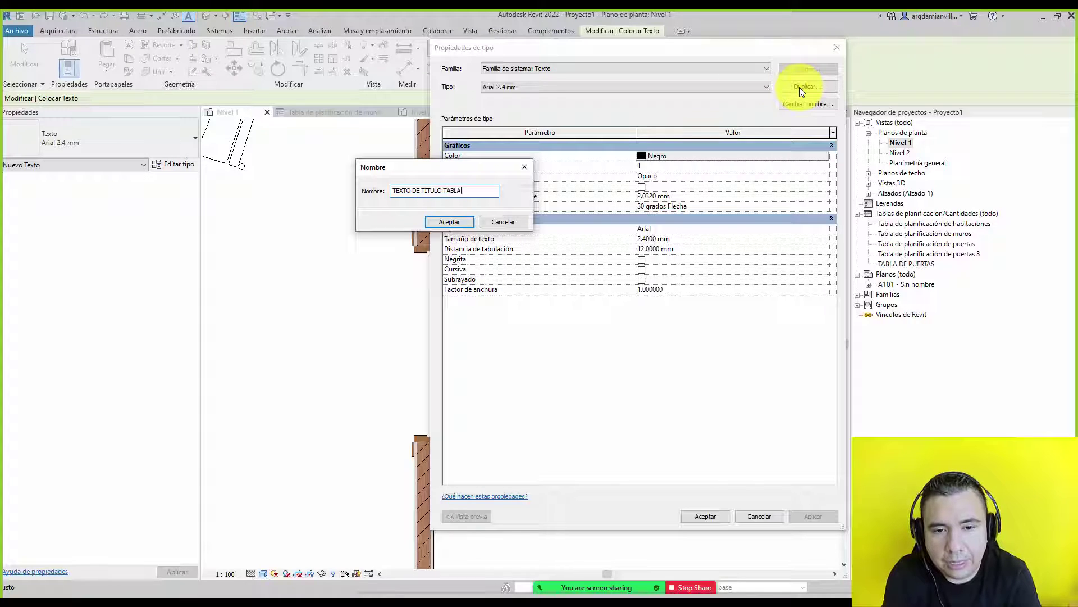
pyautogui.press('Return')
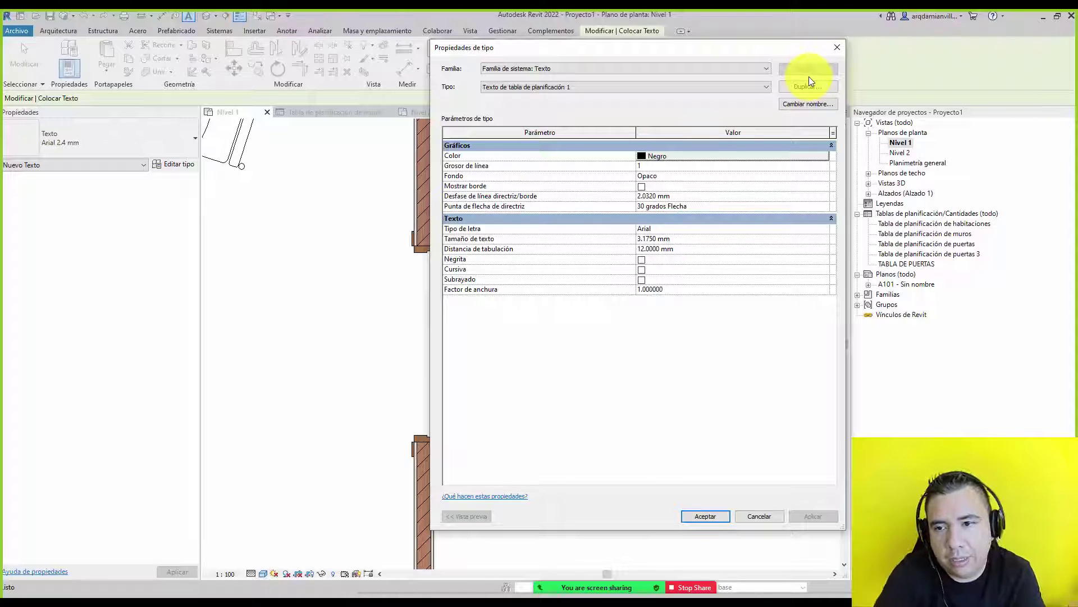
# Add text types TEXTO DE CAMPOS DE TABLA and TEXTOS DE CUERPO DE TABLA
pyautogui.click(811, 87)
pyautogui.write('TEXTO ')
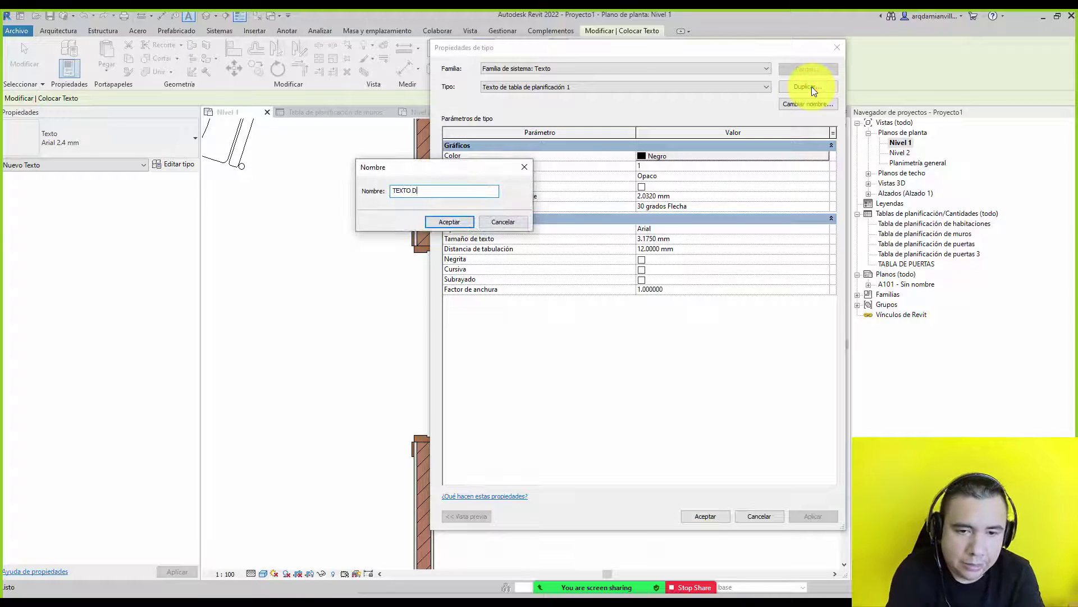
pyautogui.write('DE CAMPOS DE T')
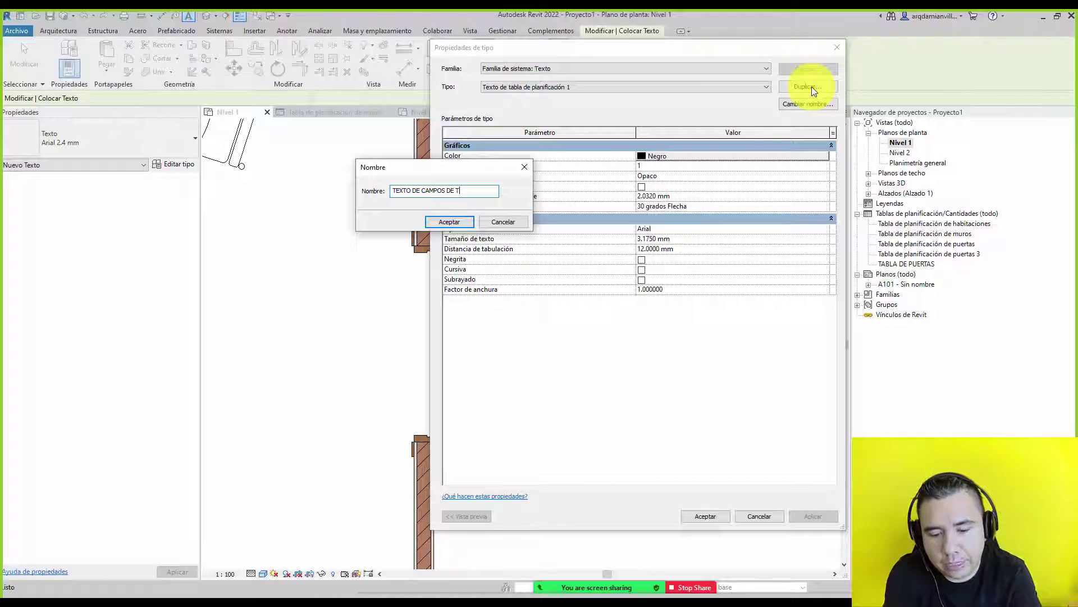
pyautogui.write('ABLA')
pyautogui.press('Return')
pyautogui.click(811, 86)
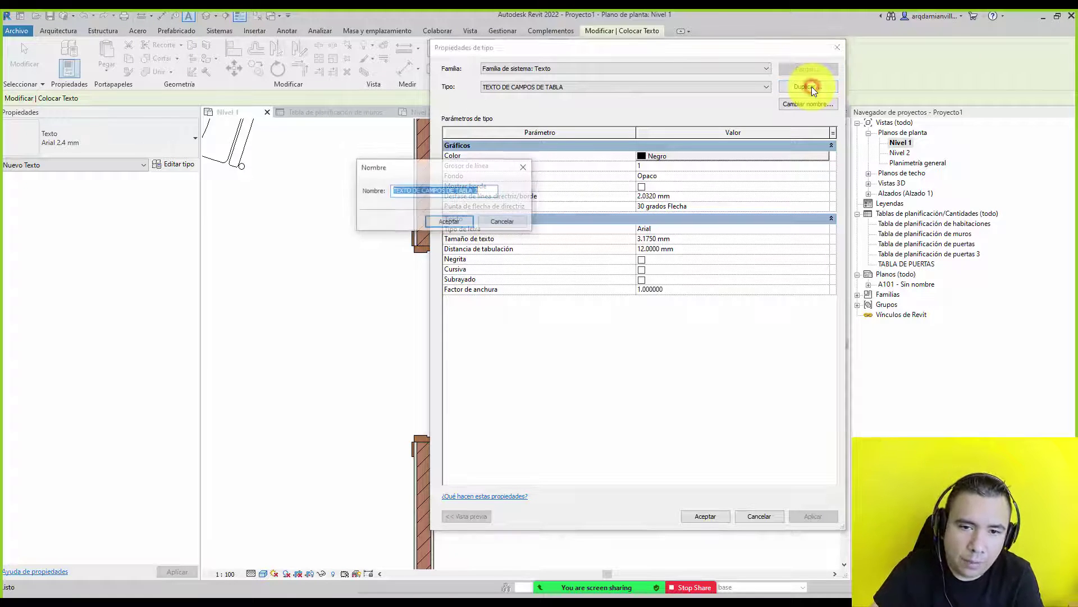
pyautogui.write('TEXTOS DE CUE')
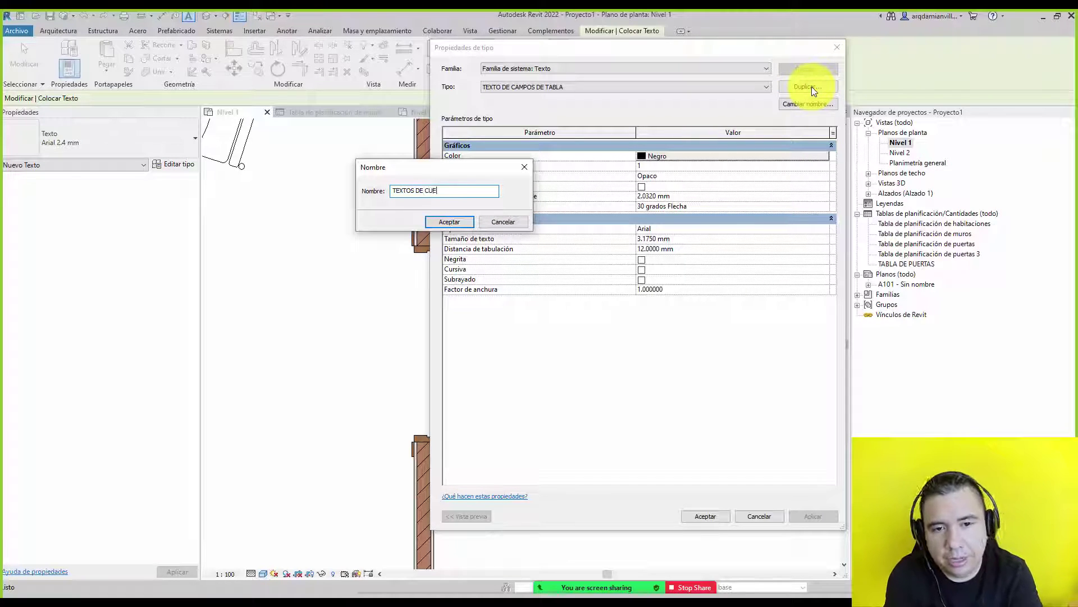
pyautogui.write('TABLA')
pyautogui.press('Return')
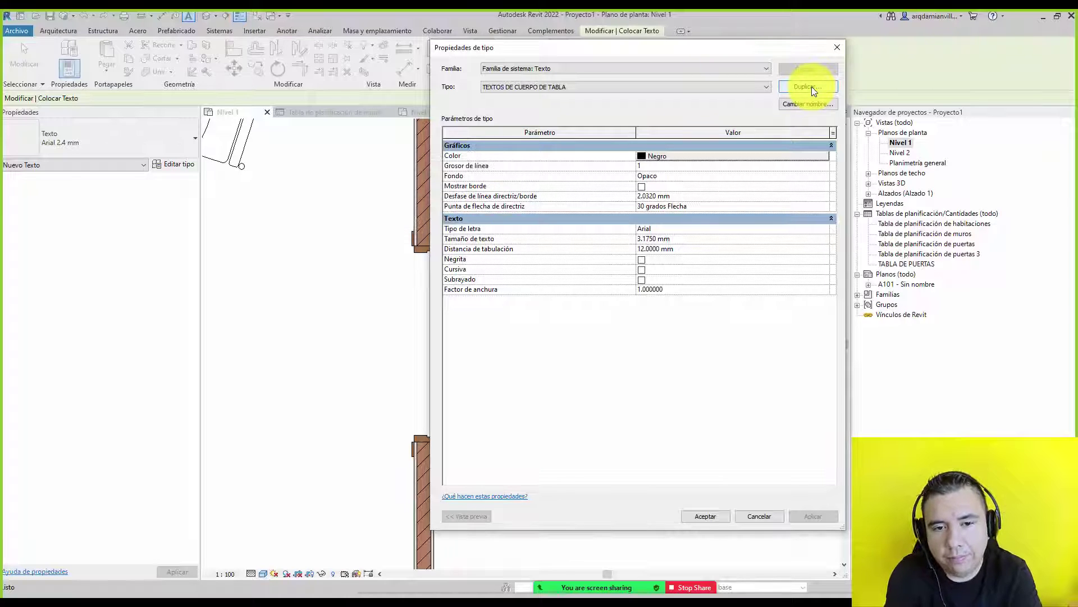
pyautogui.click(702, 517)
# Set the TEXTO DE TITULO TABLA text size to 3
pyautogui.click(732, 357)
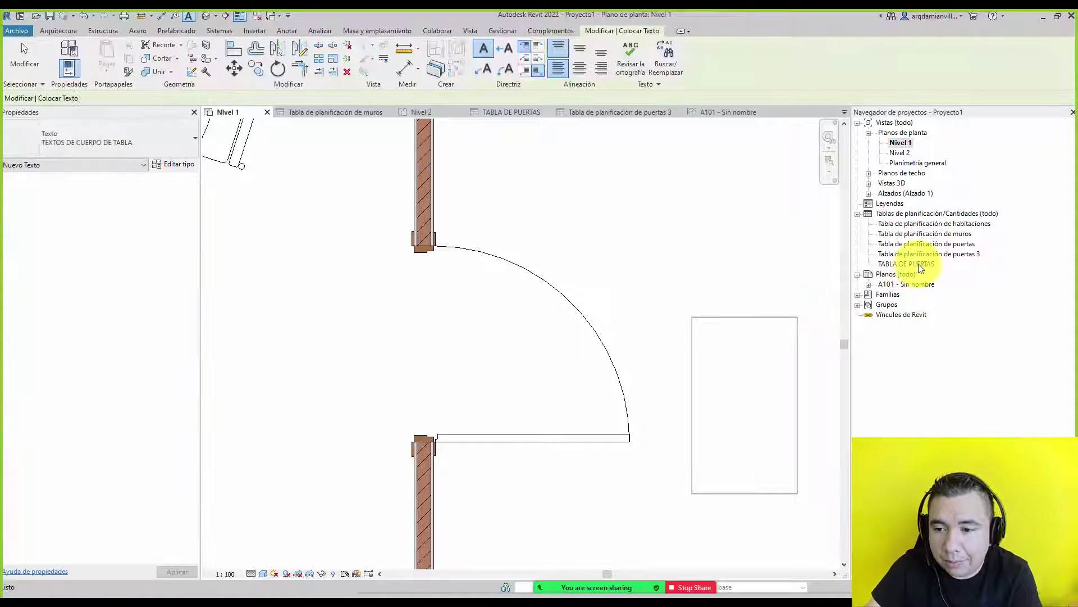
pyautogui.press('Escape')
pyautogui.press('Escape')
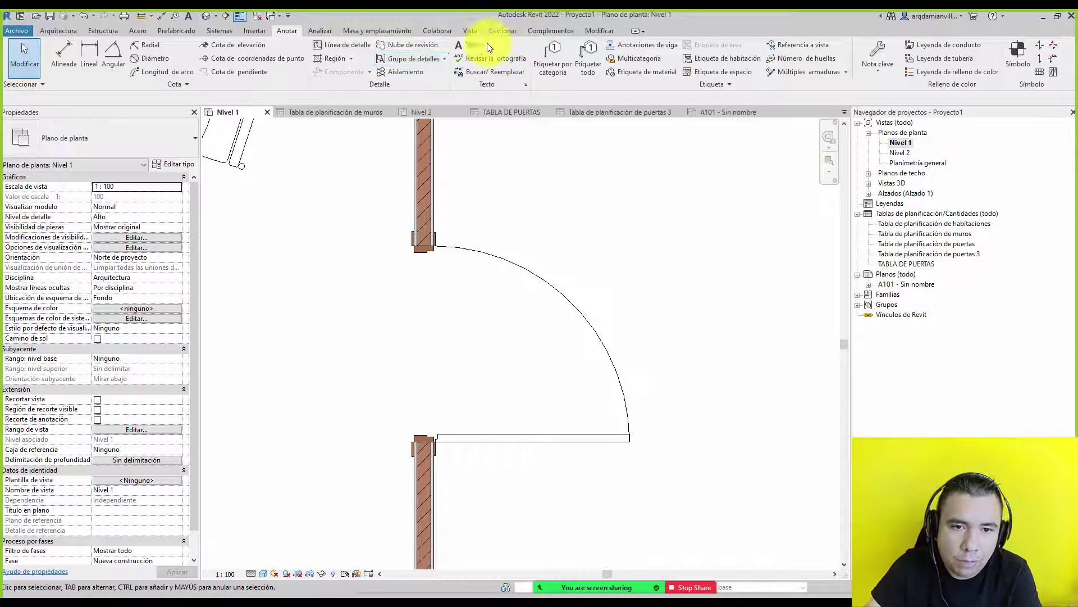
pyautogui.click(459, 47)
pyautogui.click(106, 138)
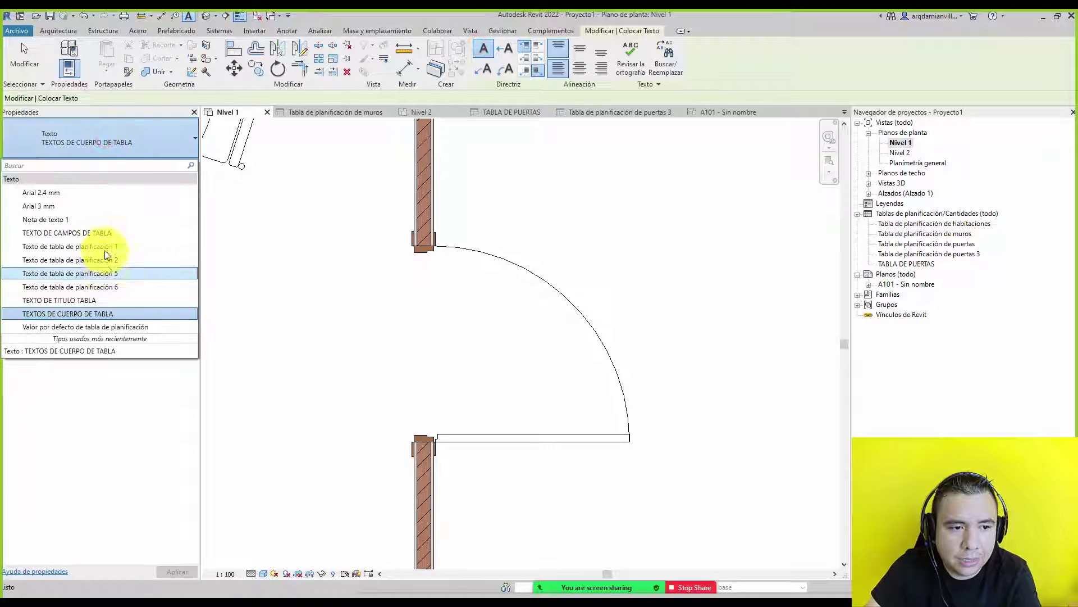
pyautogui.click(109, 301)
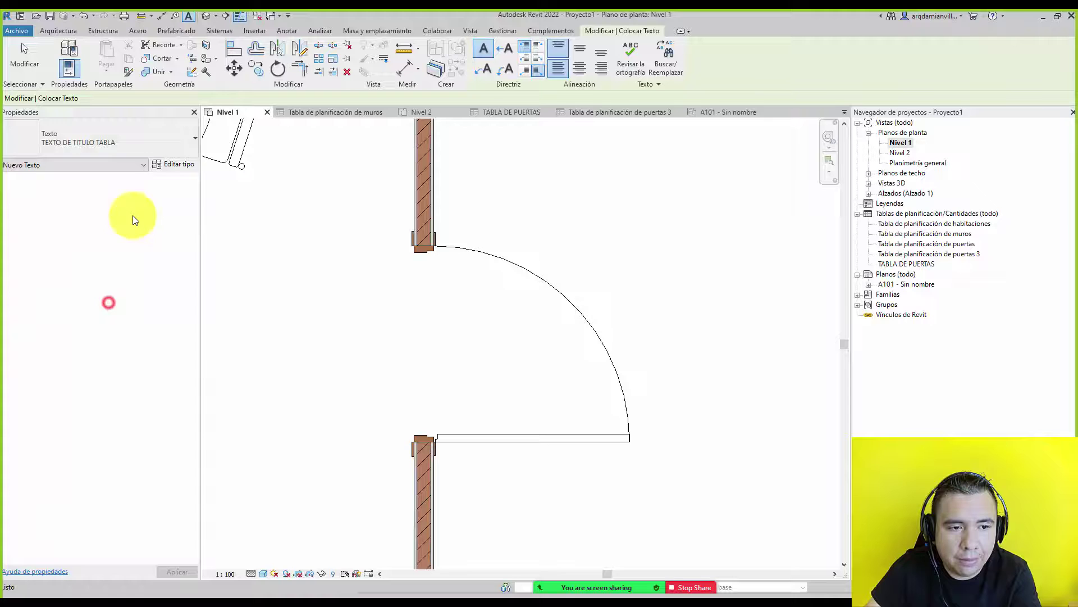
pyautogui.click(171, 164)
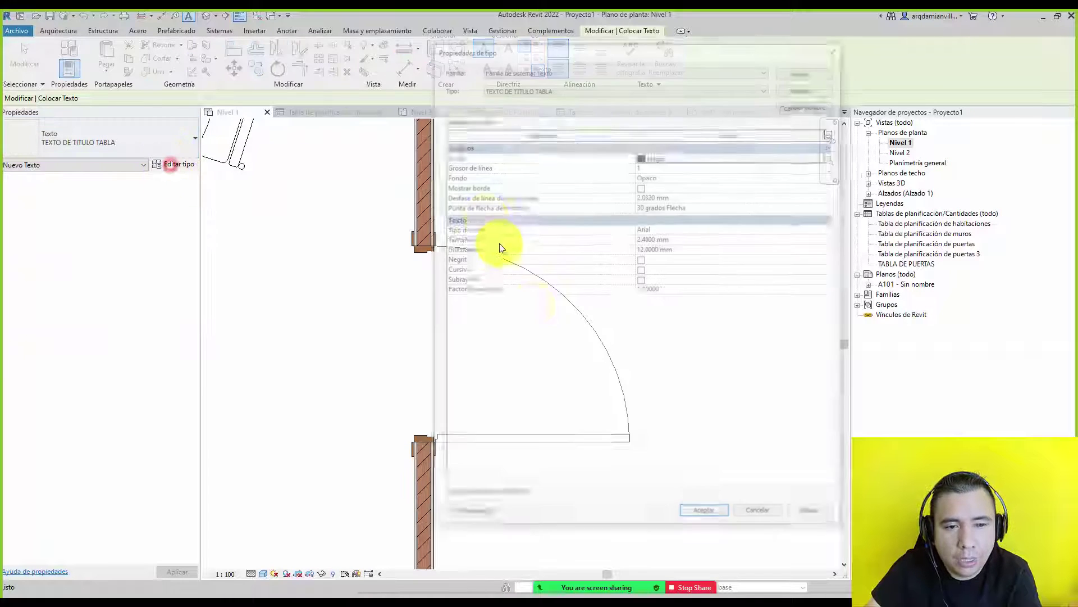
pyautogui.click(681, 239)
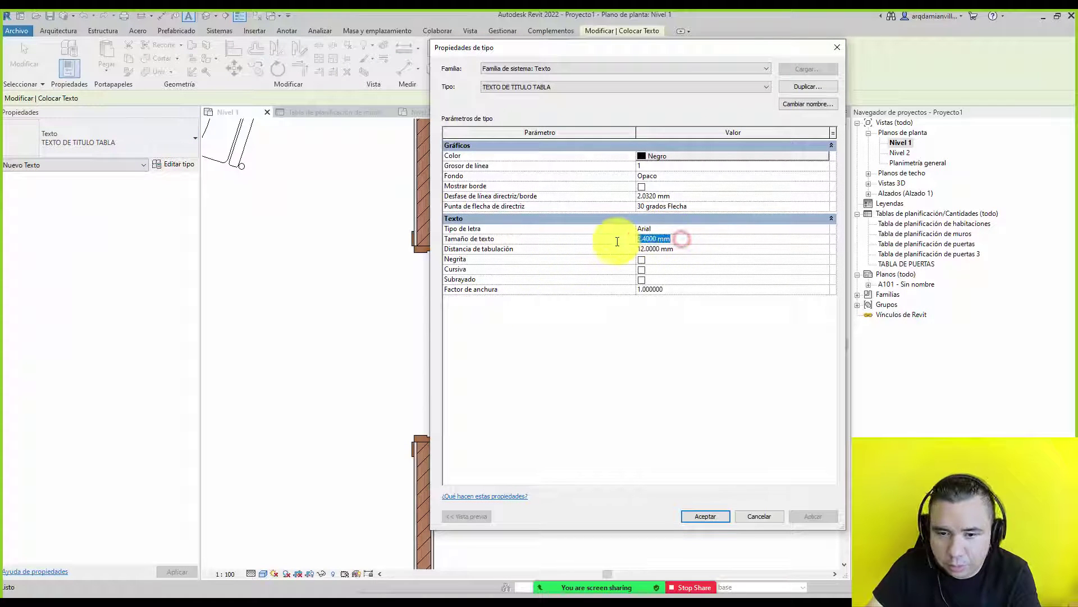
pyautogui.write('3')
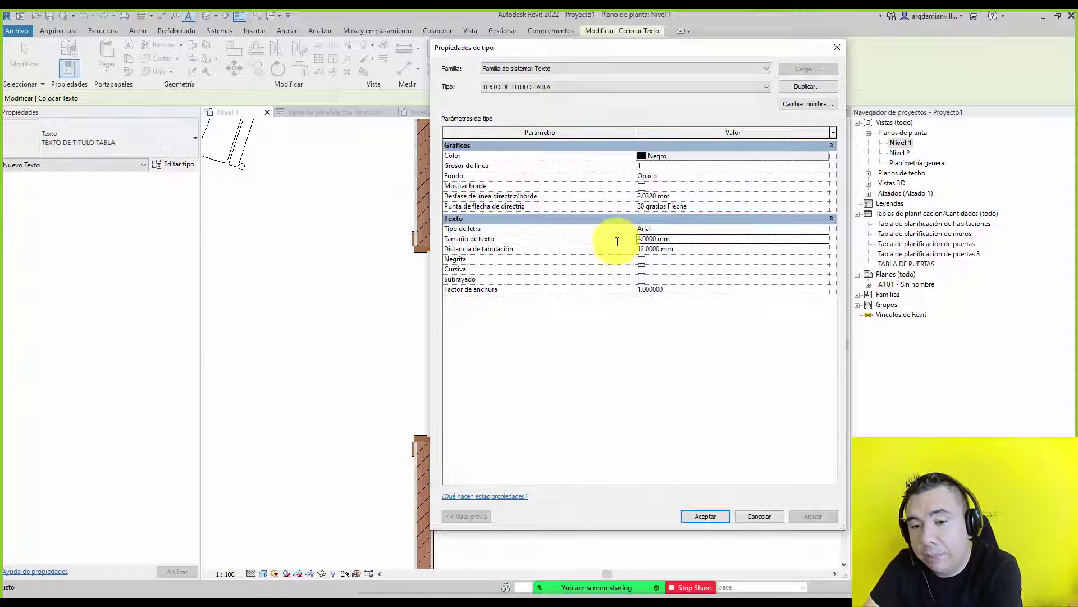
pyautogui.press('Return')
# Set the TEXTOS DE CUERPO DE TABLA text size to 2 mm
pyautogui.click(131, 142)
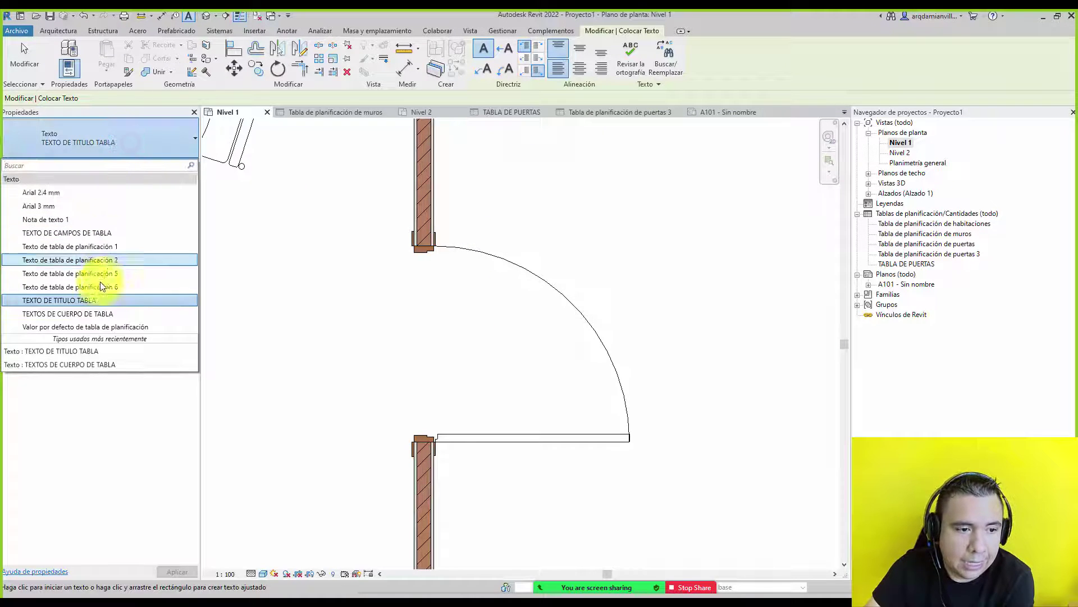
pyautogui.click(87, 318)
pyautogui.click(168, 164)
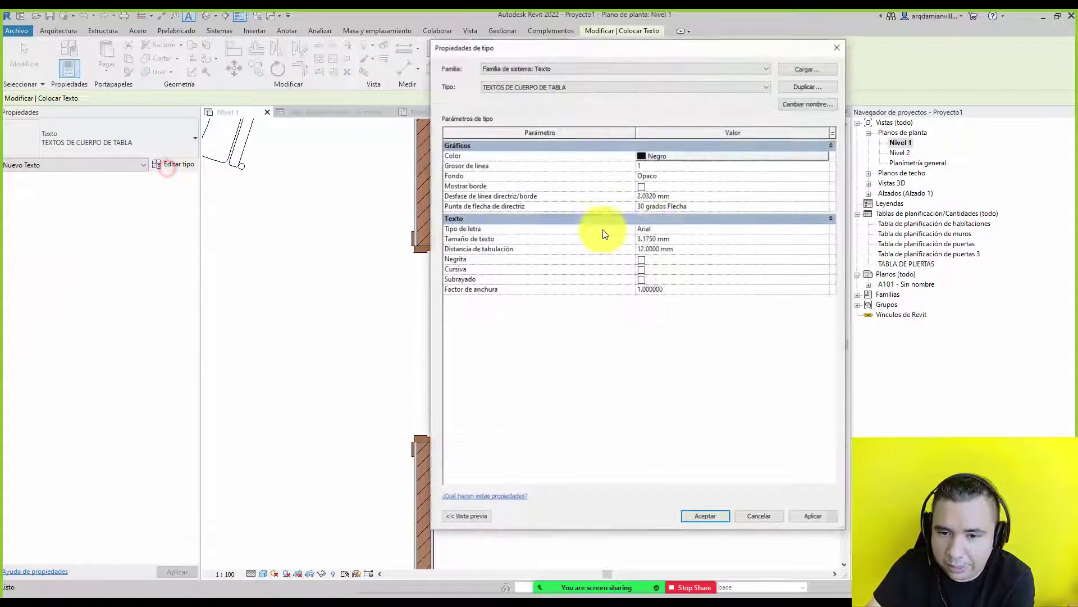
pyautogui.click(669, 239)
pyautogui.write('2')
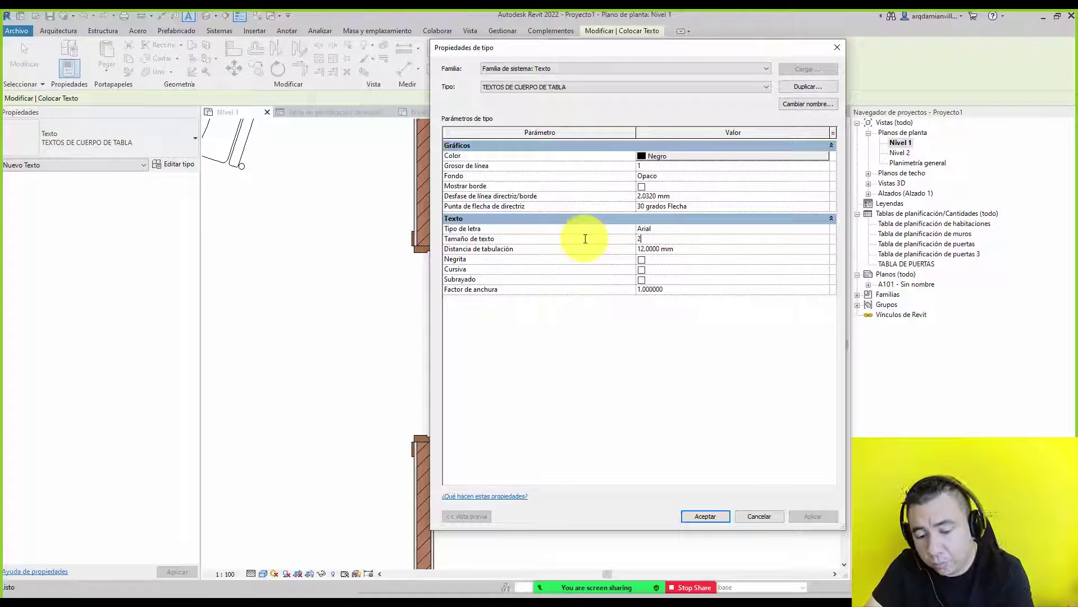
pyautogui.press('Return')
pyautogui.press('Return')
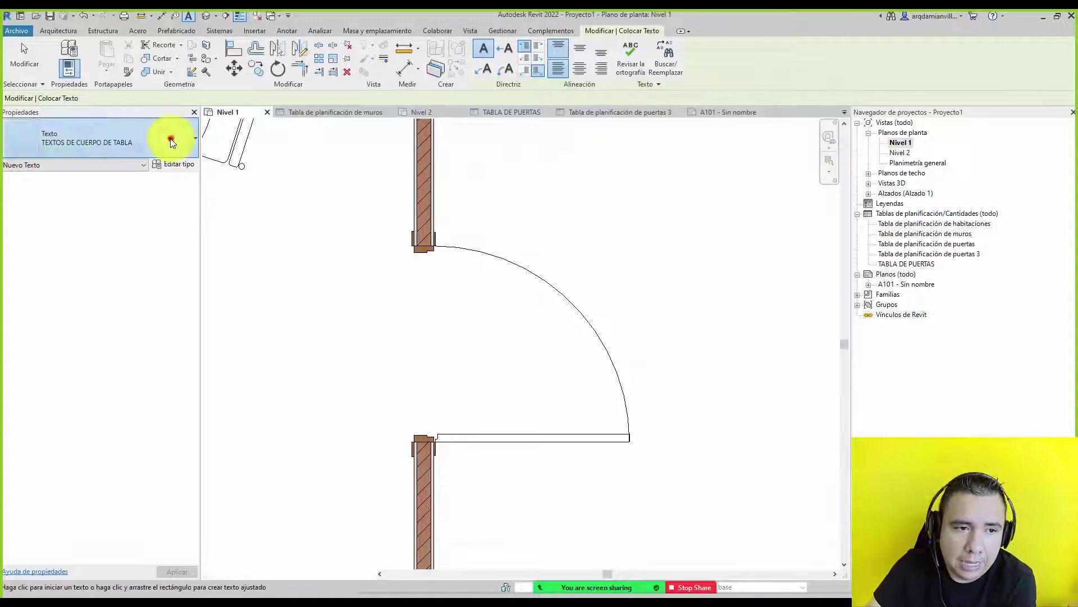
# Set the TEXTO DE CAMPOS DE TABLA text size to 3 and reopen TABLA DE PUERTAS
pyautogui.click(171, 139)
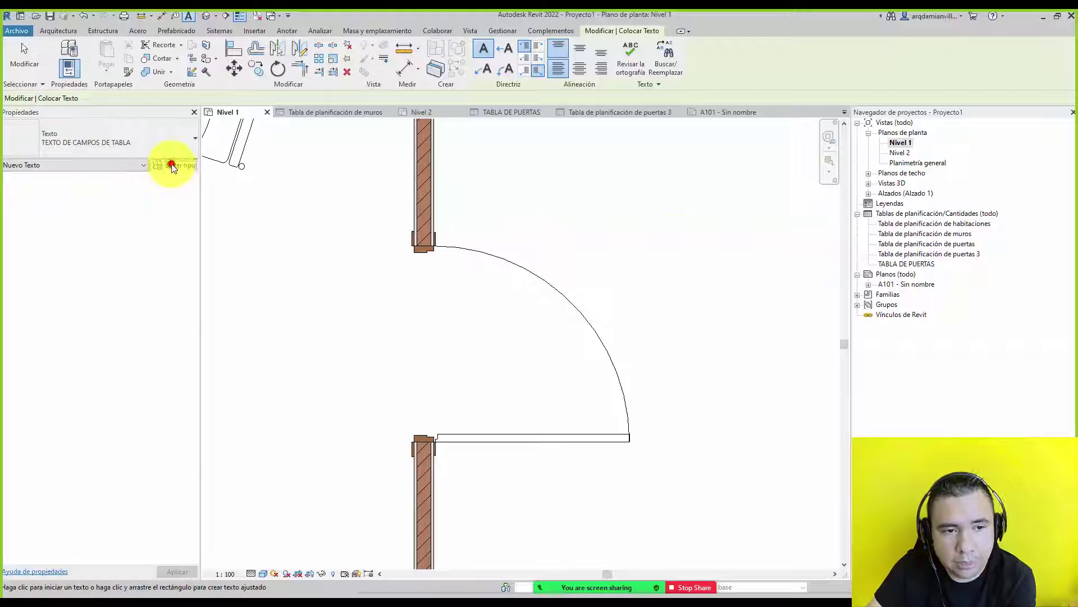
pyautogui.click(173, 164)
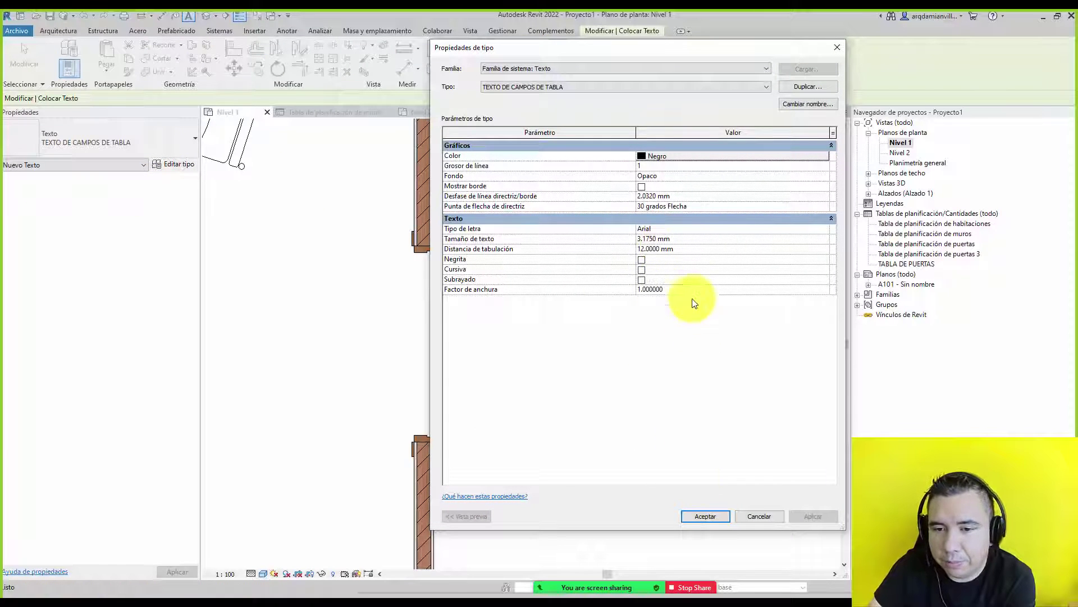
pyautogui.click(678, 239)
pyautogui.write('3')
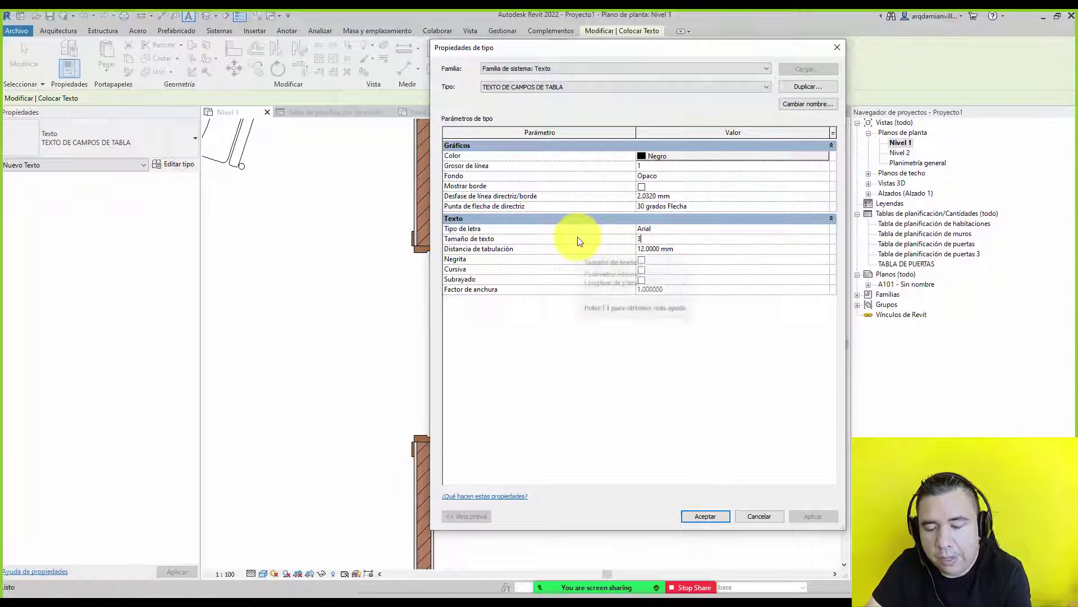
pyautogui.press('Return')
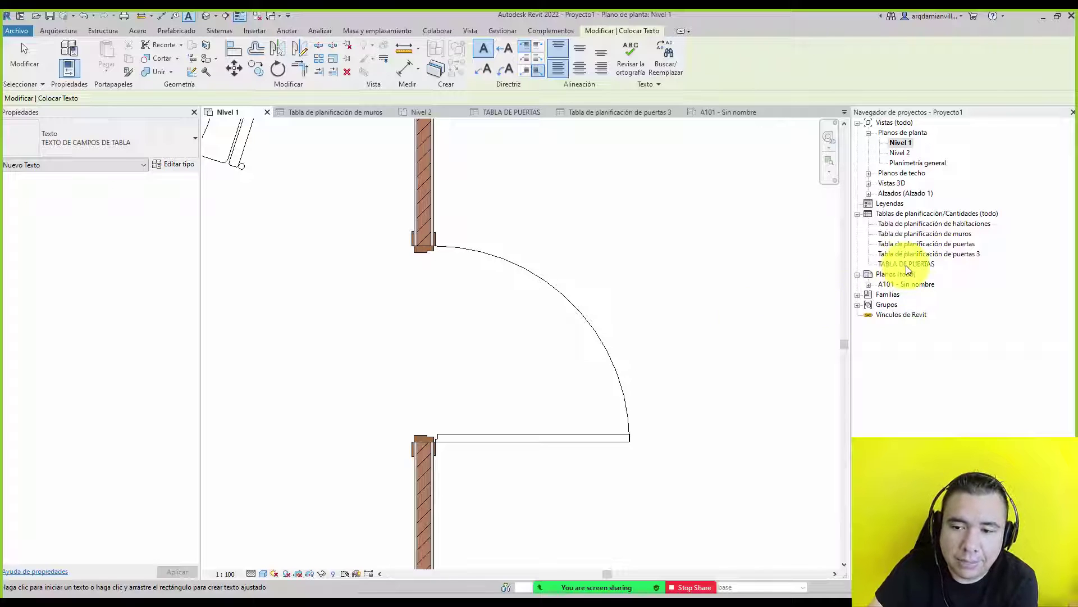
pyautogui.doubleClick(906, 264)
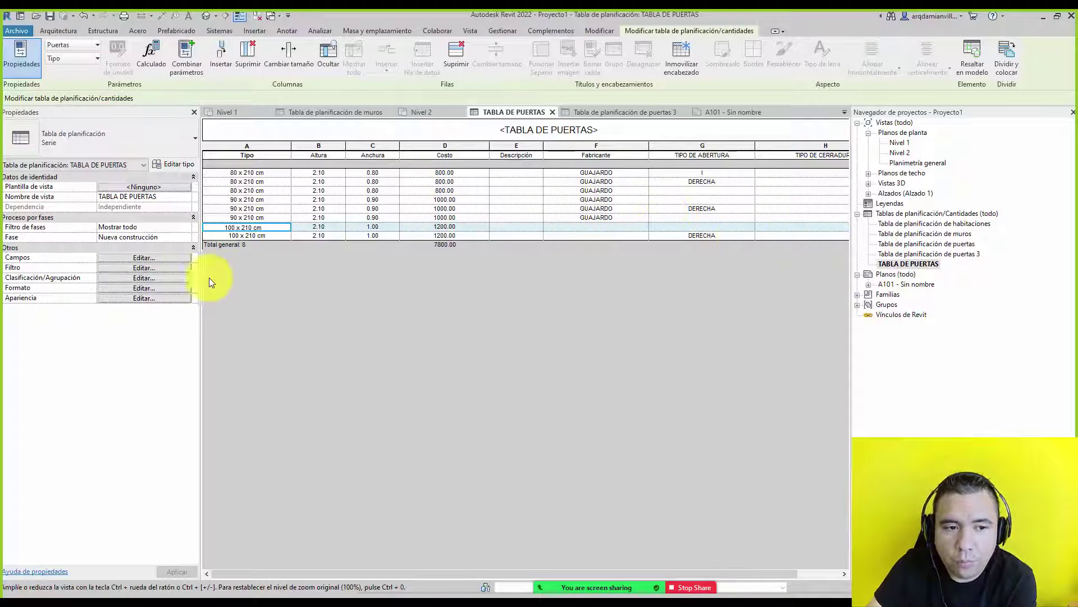
# Style the schedule: title TEXTO DE TITULO TABLA, headers TEXTO DE CAMPOS DE TABLA, body TEXTOS DE CUERPO DE TABLA
pyautogui.click(141, 299)
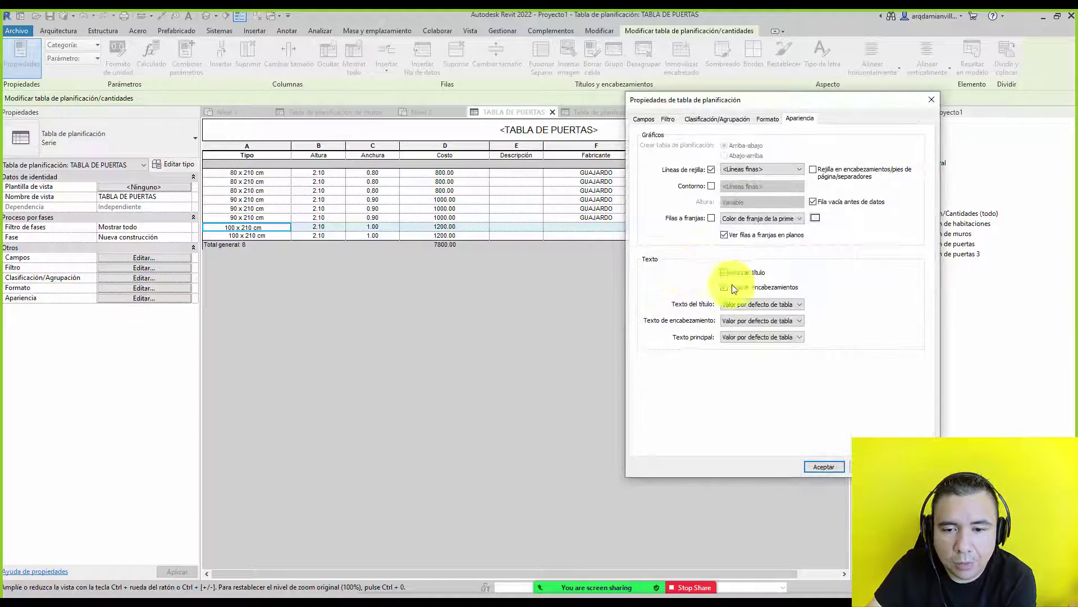
pyautogui.click(762, 303)
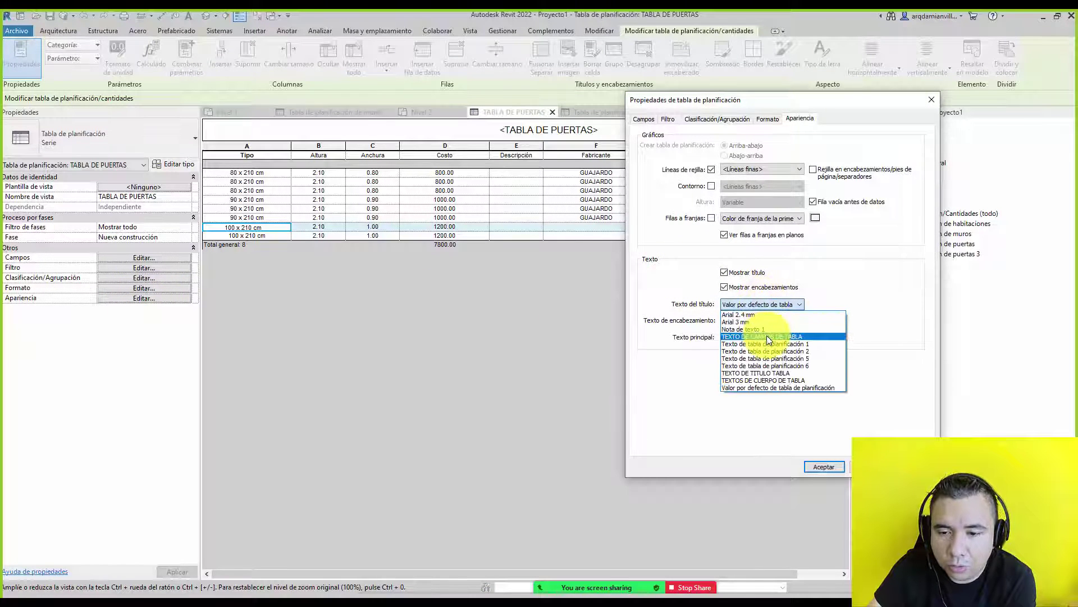
pyautogui.click(764, 372)
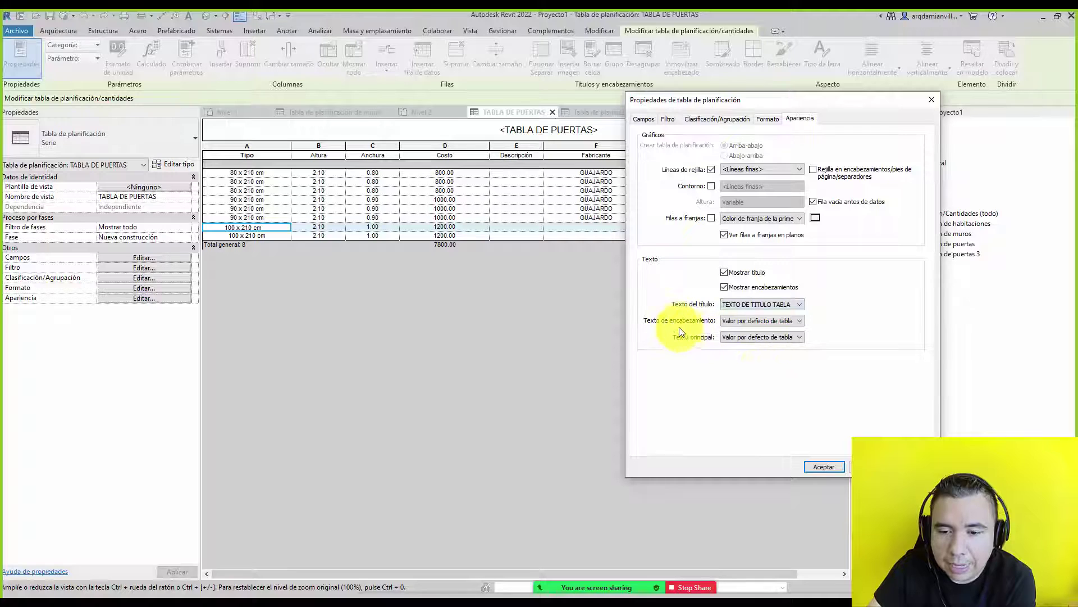
pyautogui.click(758, 321)
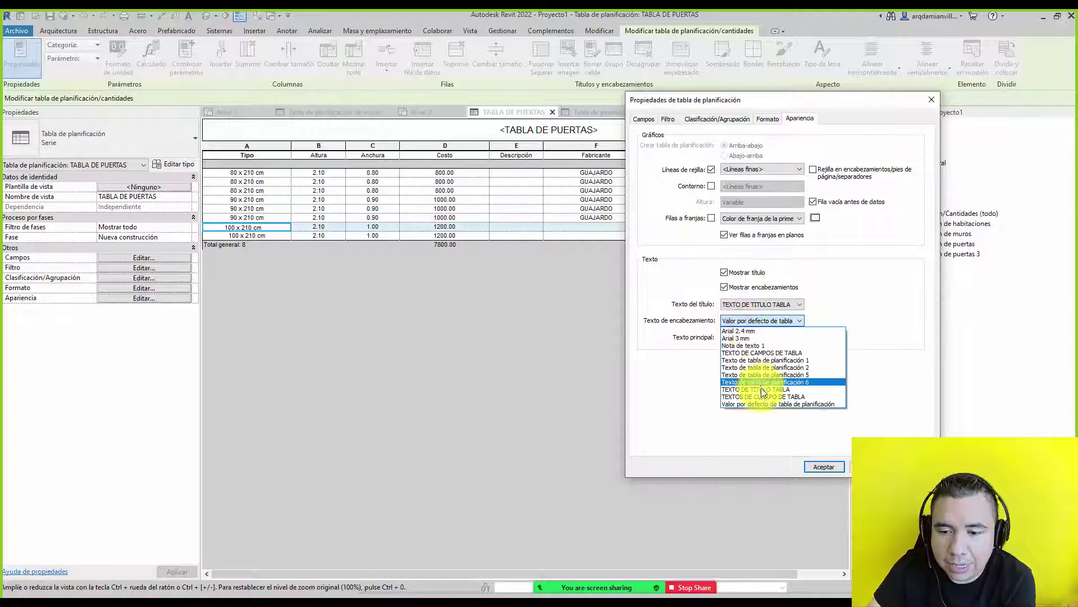
pyautogui.click(753, 352)
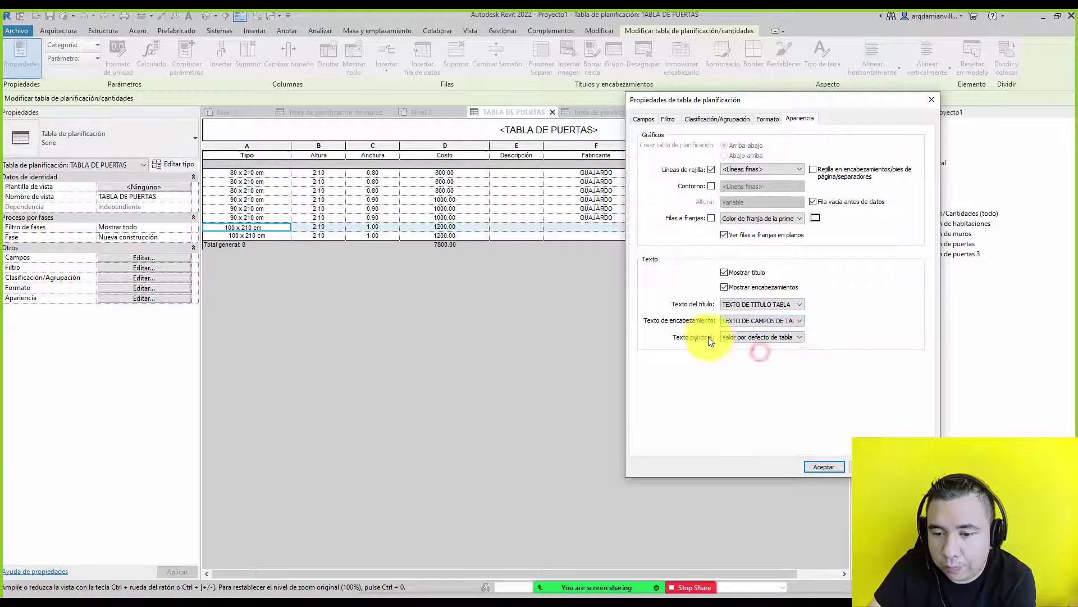
pyautogui.click(736, 337)
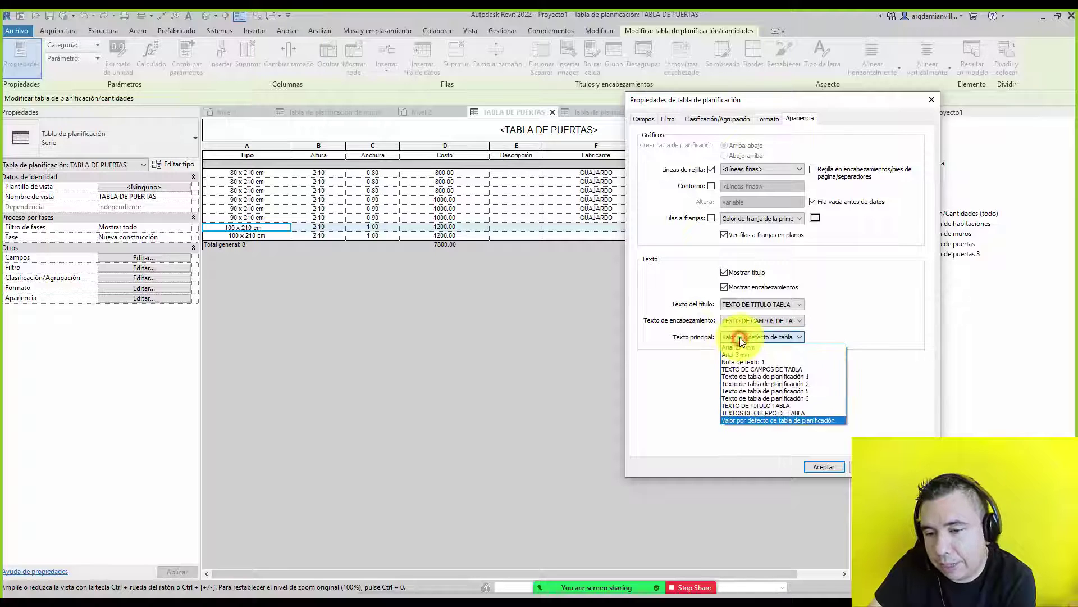
pyautogui.click(762, 417)
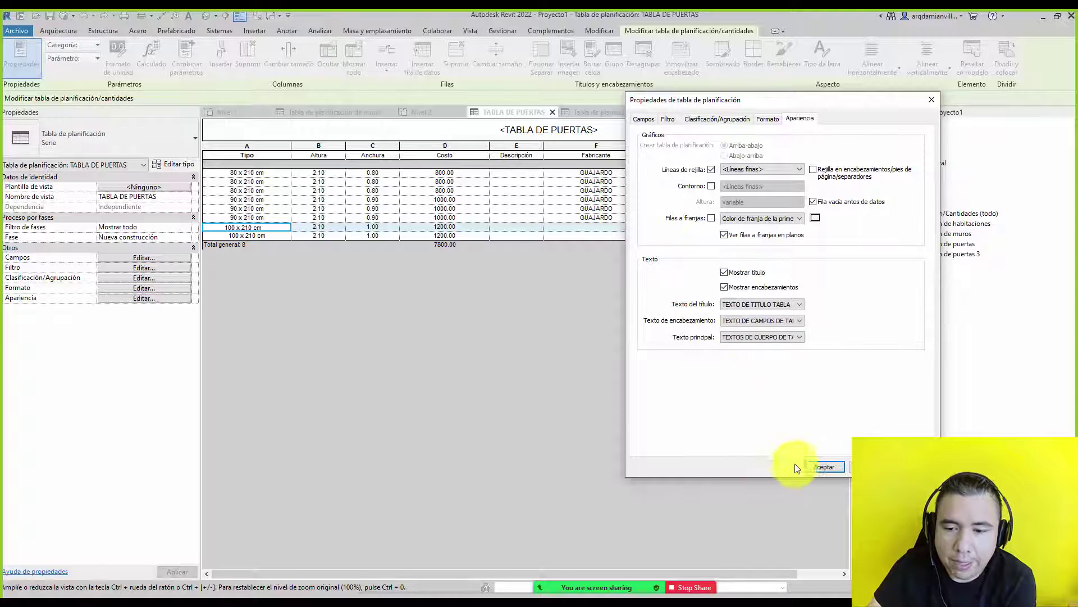
pyautogui.click(824, 466)
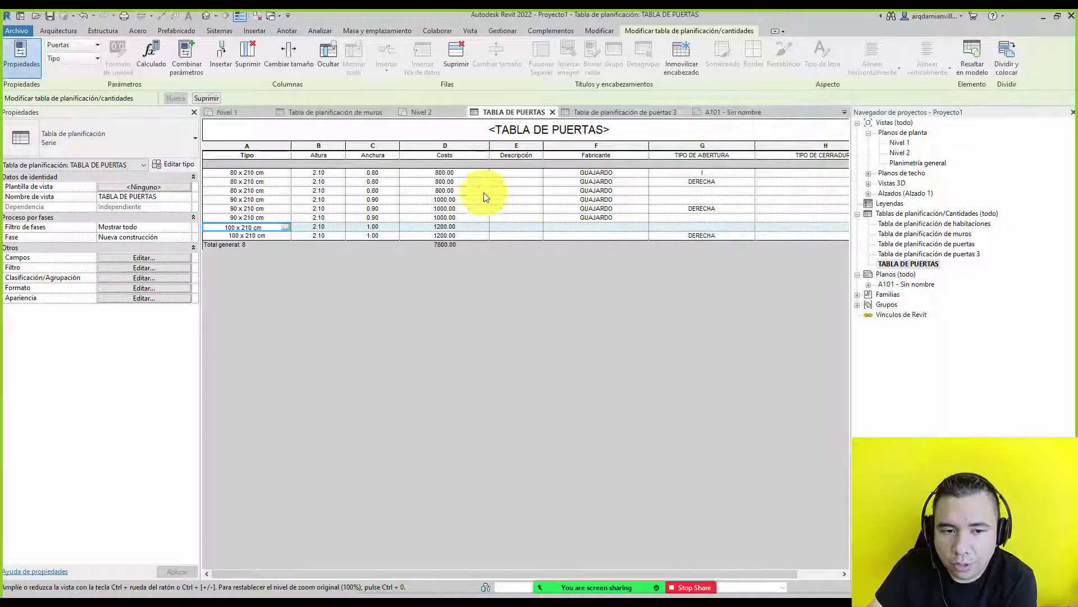
pyautogui.doubleClick(899, 285)
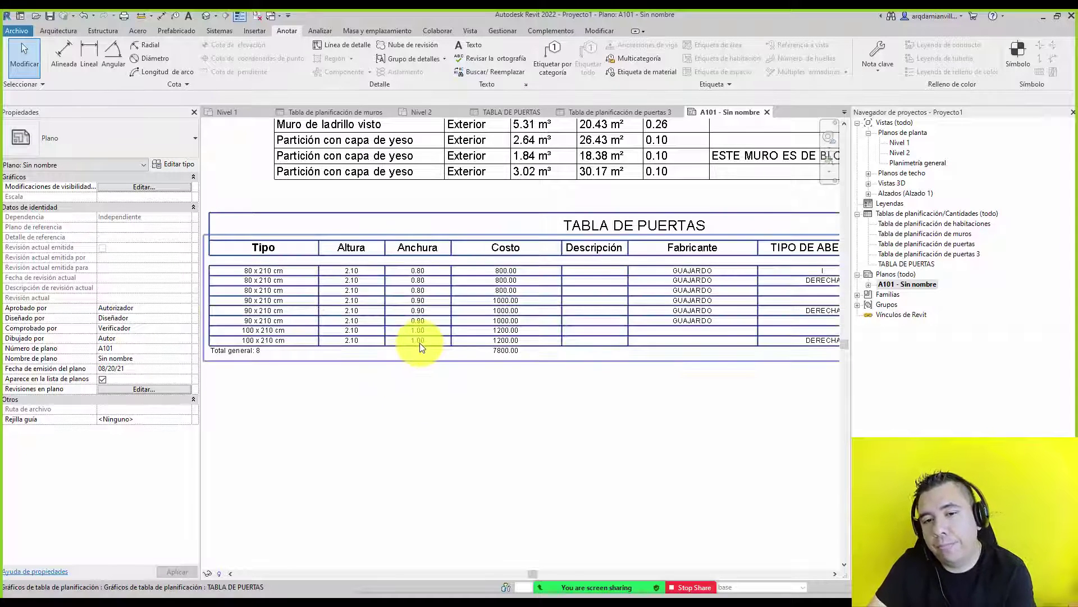
# Zoom and pan sheet A101 to inspect both schedules, then reopen TABLA DE PUERTAS
pyautogui.scroll(-2, 419, 343)
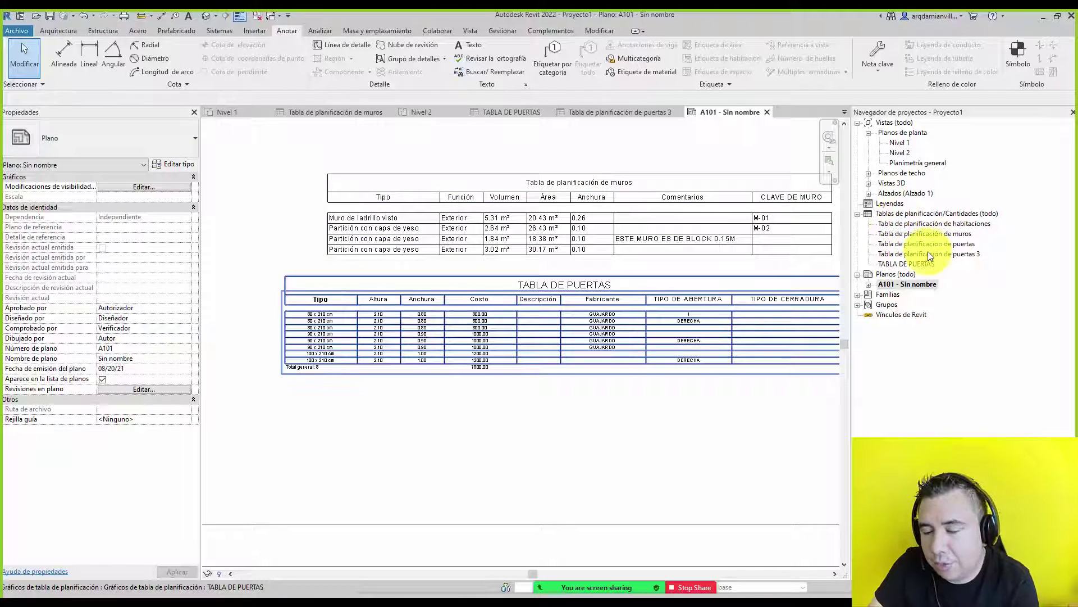
pyautogui.click(662, 435)
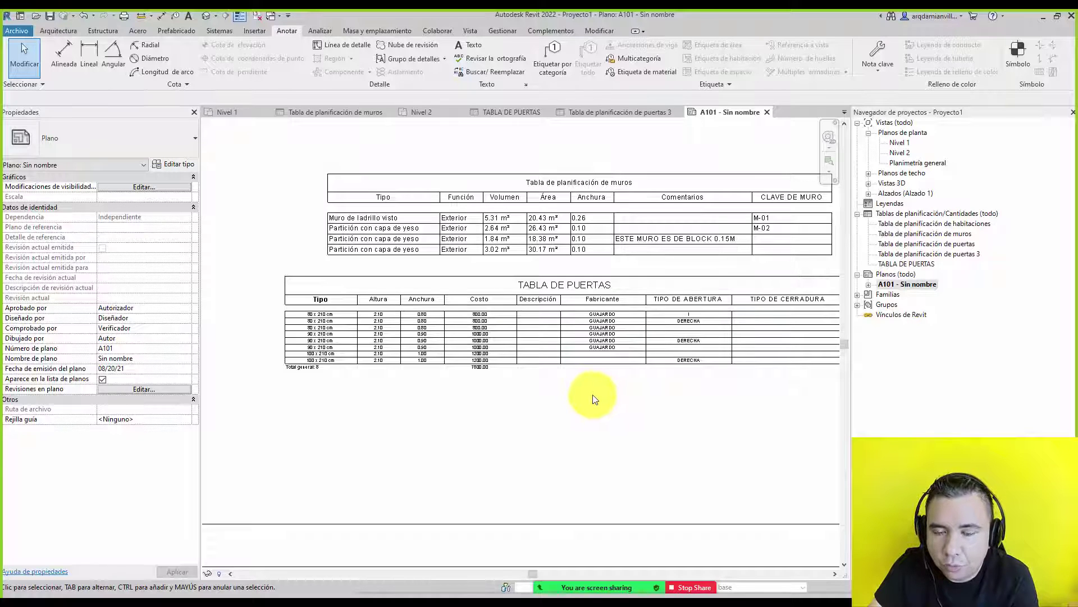
pyautogui.scroll(-2, 584, 186)
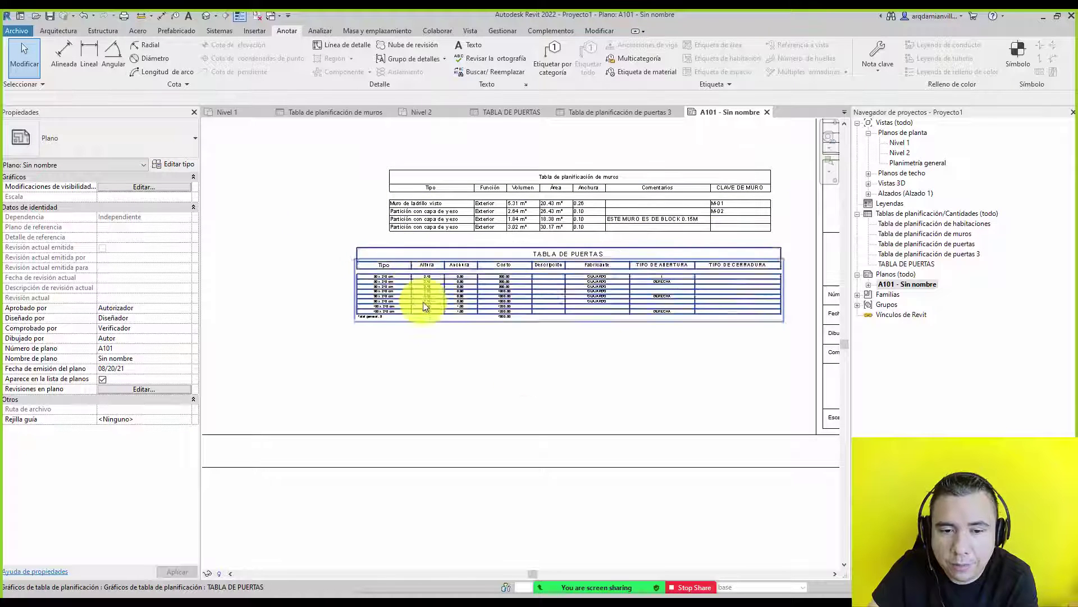
pyautogui.scroll(3, 415, 281)
pyautogui.moveTo(406, 272); pyautogui.dragTo(381, 334, button='middle')
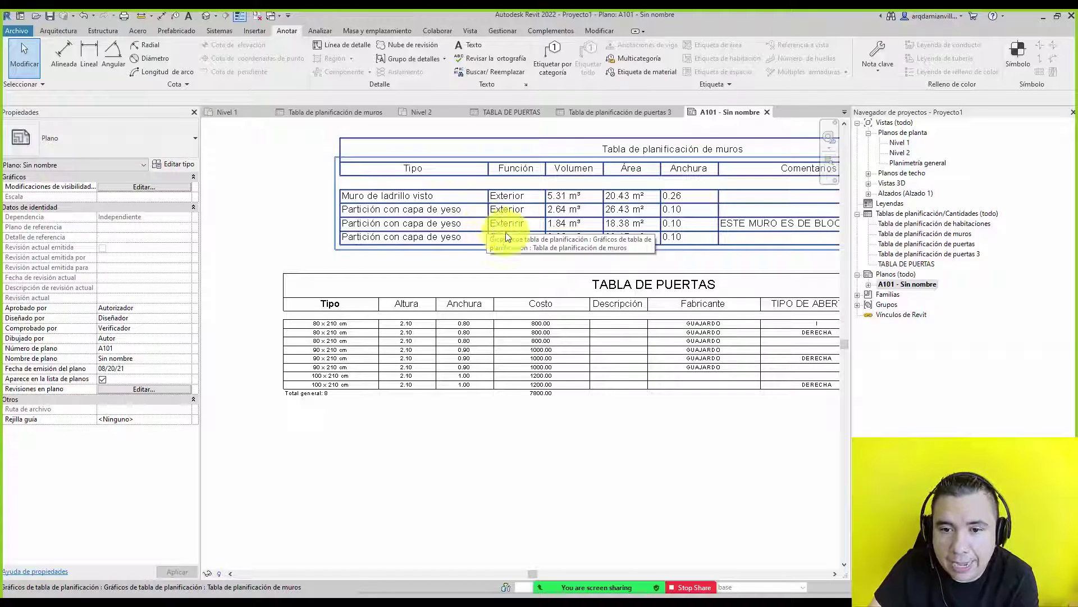
pyautogui.click(584, 349)
pyautogui.scroll(-3, 596, 318)
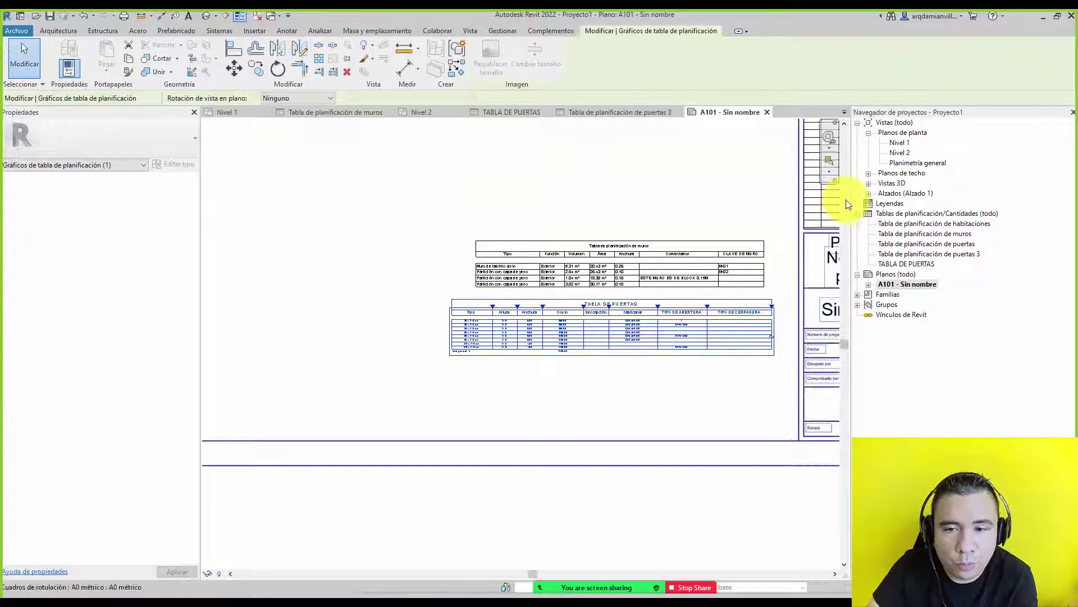
pyautogui.doubleClick(938, 262)
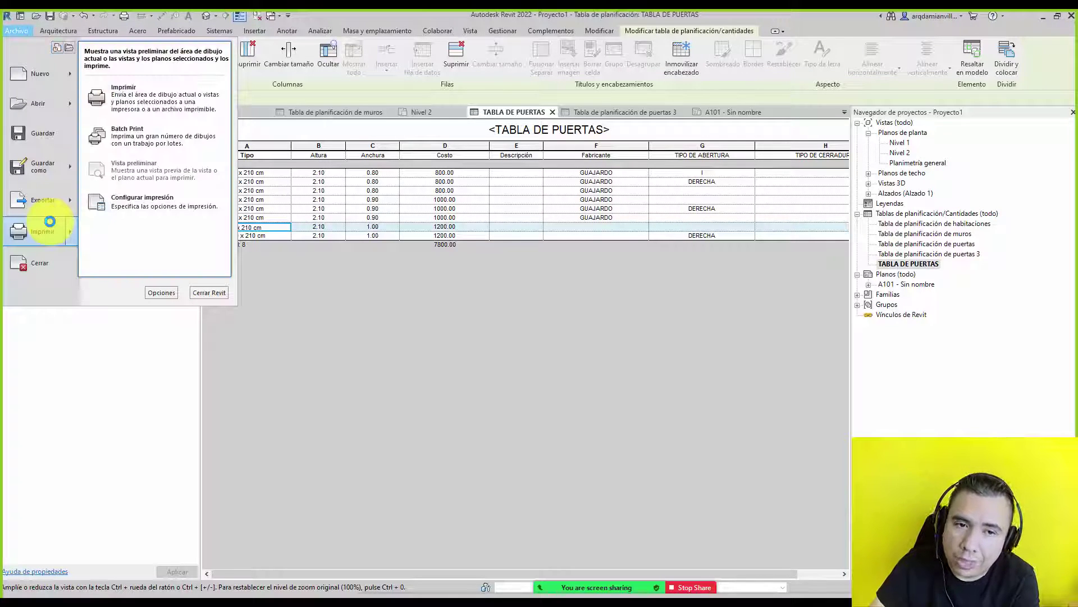
pyautogui.moveTo(40, 200)
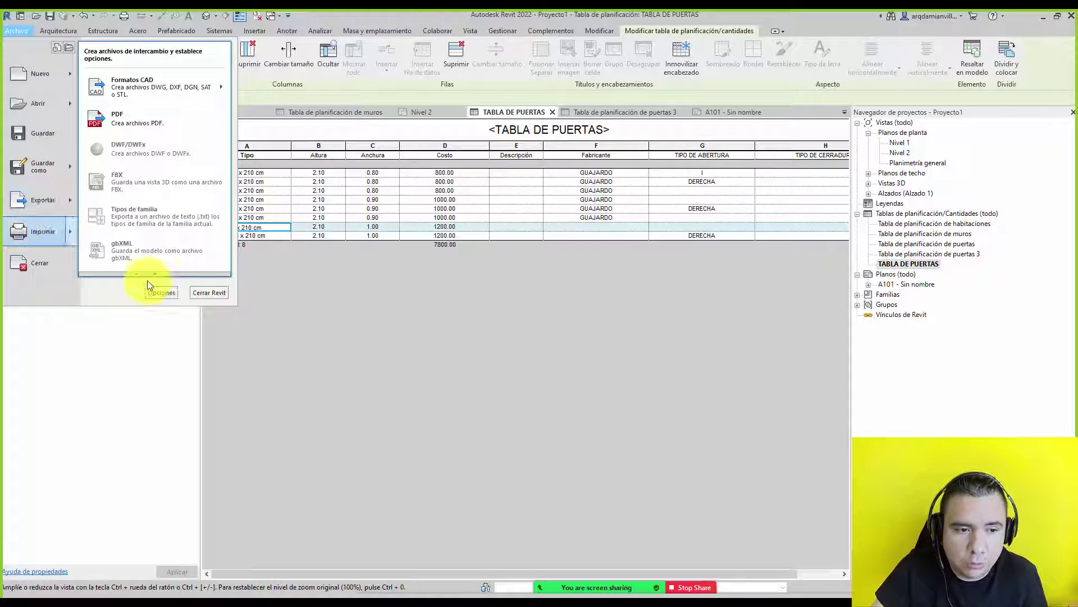
# Export TABLA DE PUERTAS as a tab-delimited text file to the desktop and view it in File Explorer
pyautogui.click(58, 201)
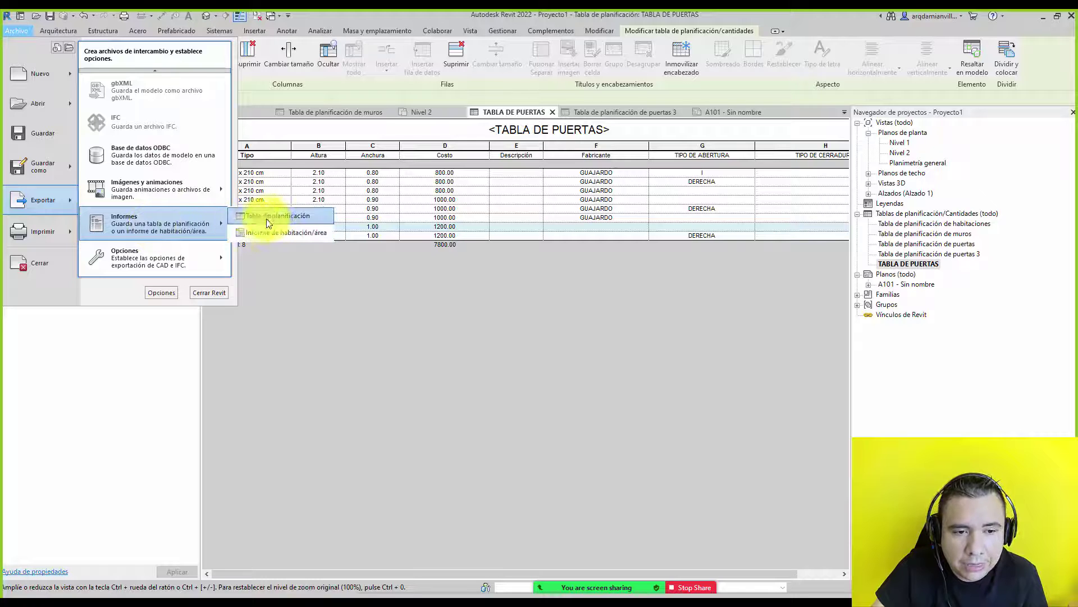
pyautogui.moveTo(156, 224)
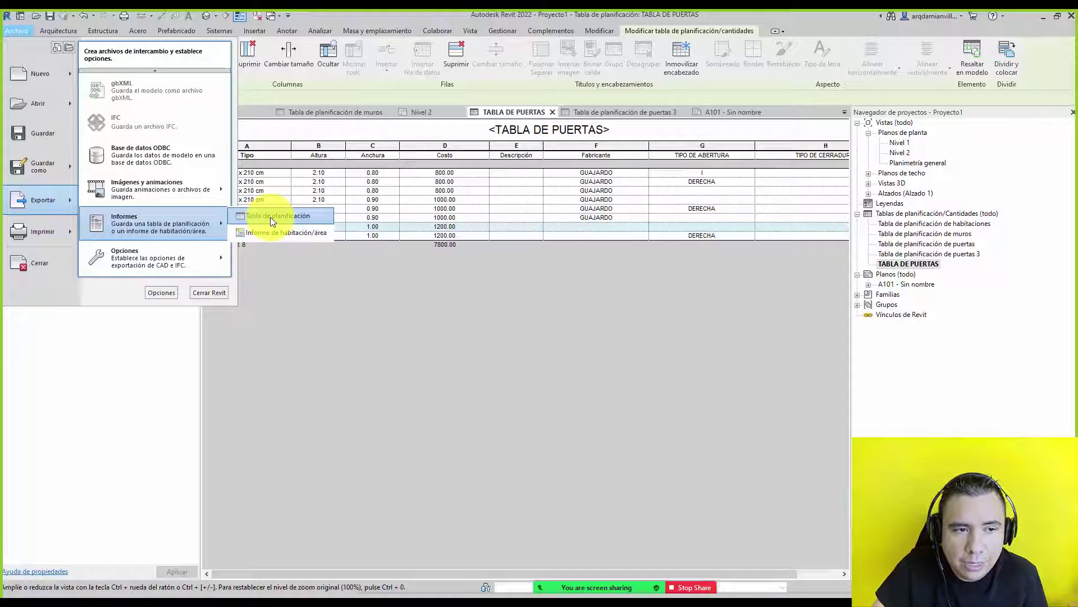
pyautogui.click(57, 206)
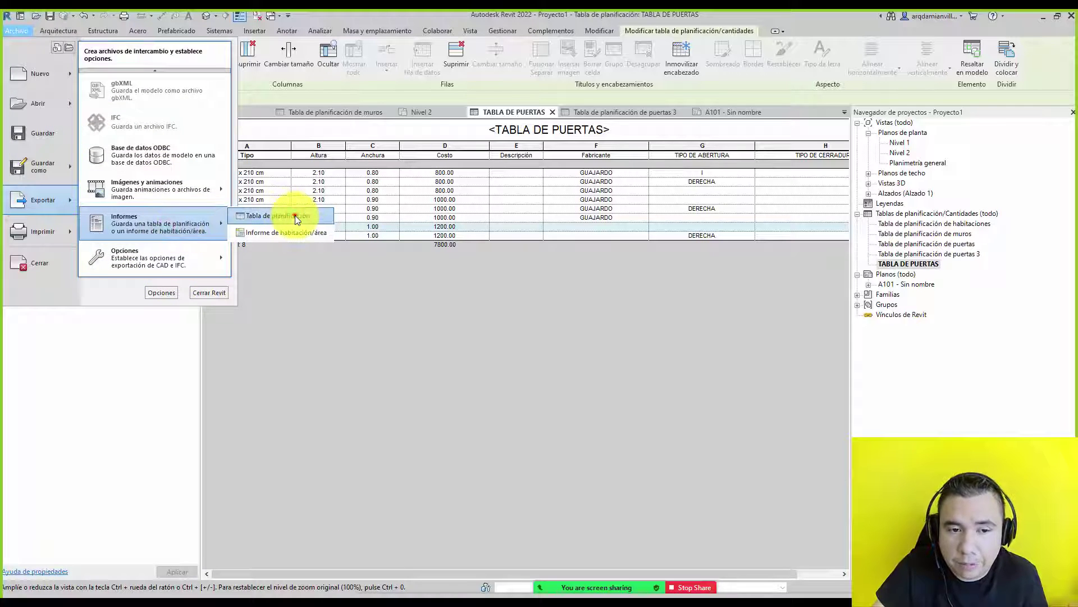
pyautogui.click(296, 217)
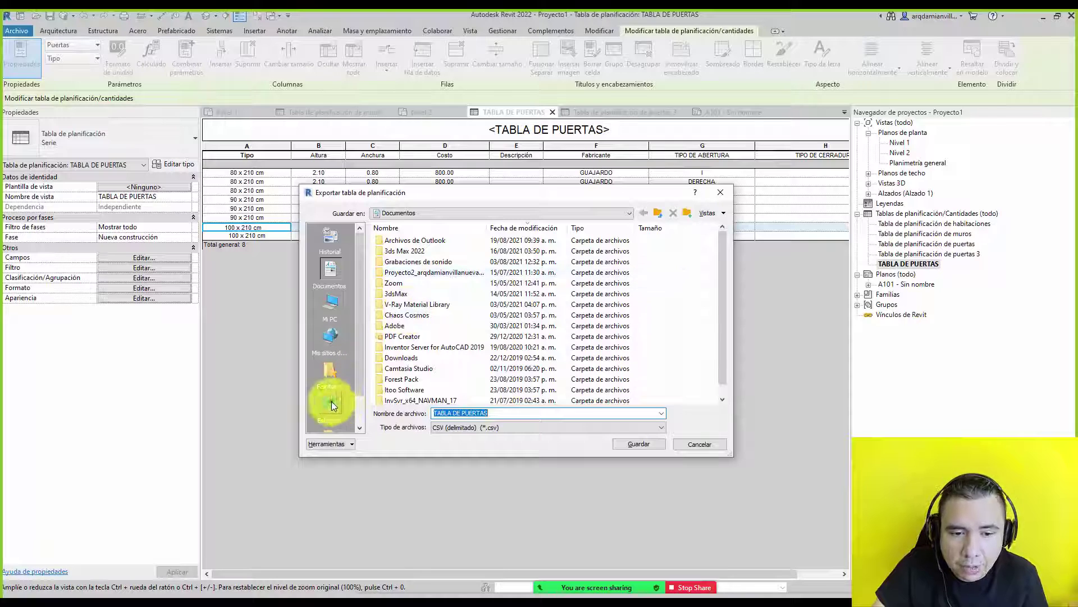
pyautogui.click(331, 401)
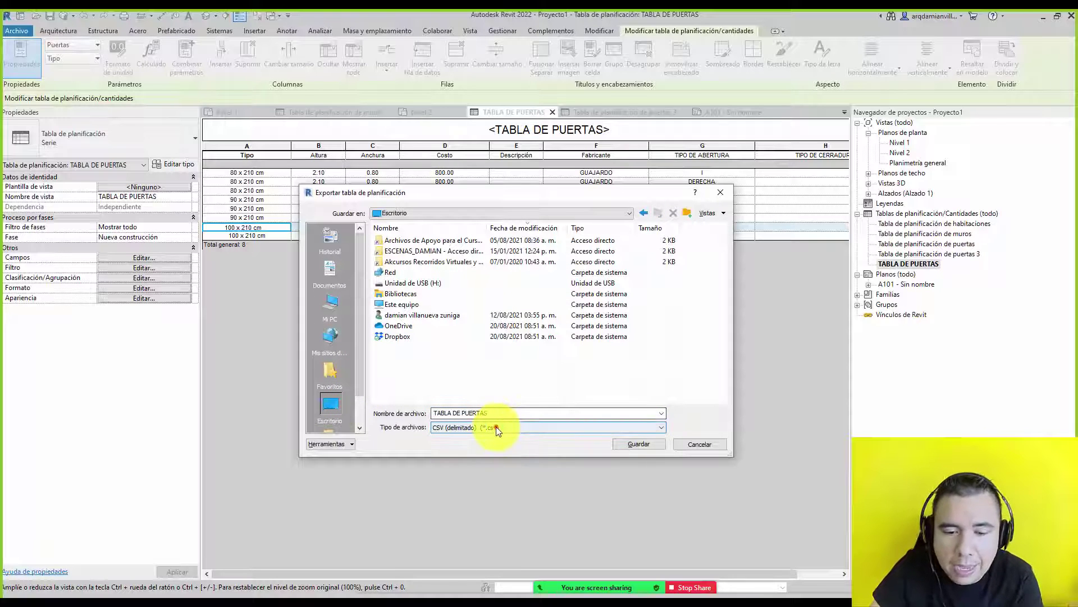
pyautogui.click(496, 427)
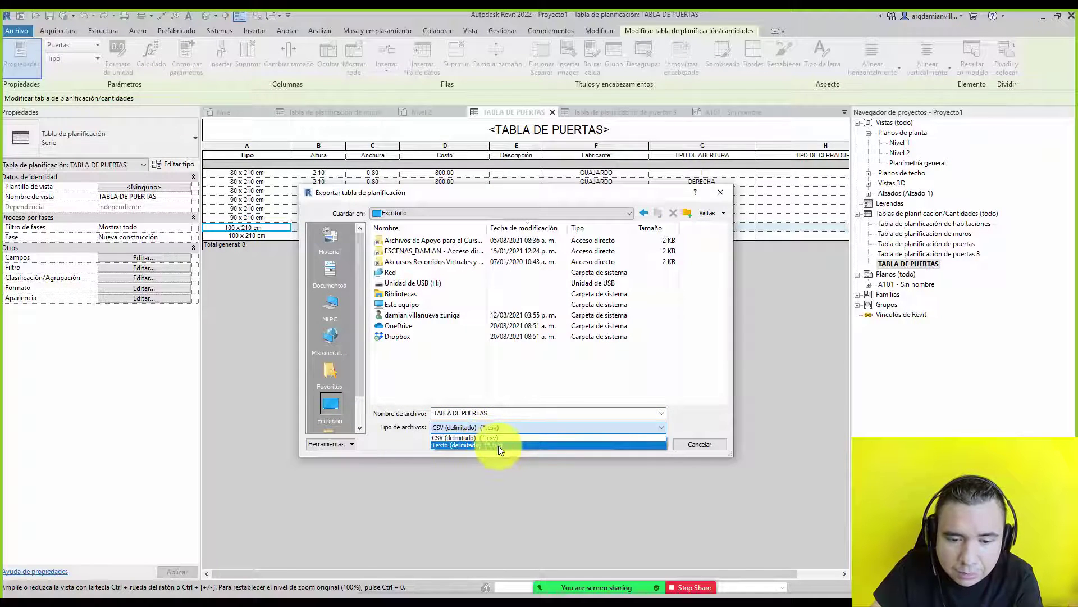
pyautogui.click(498, 446)
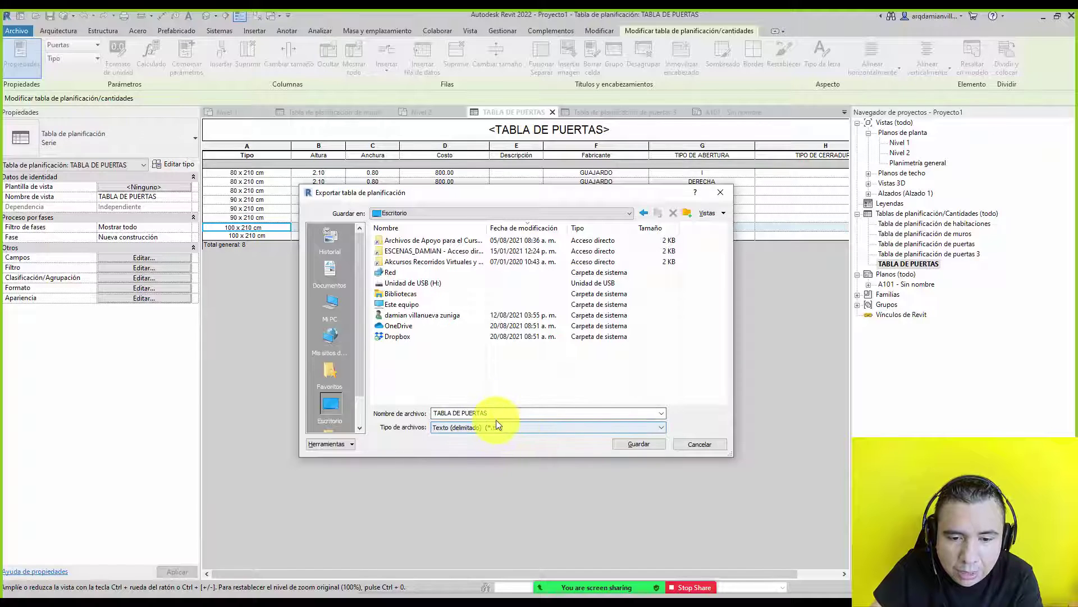
pyautogui.click(633, 445)
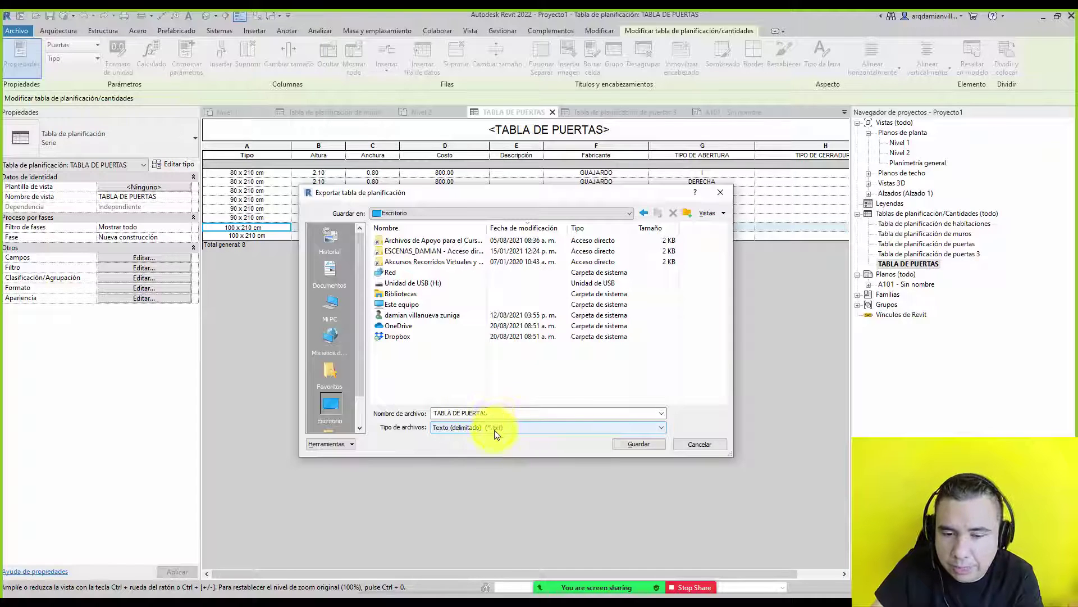
pyautogui.click(637, 444)
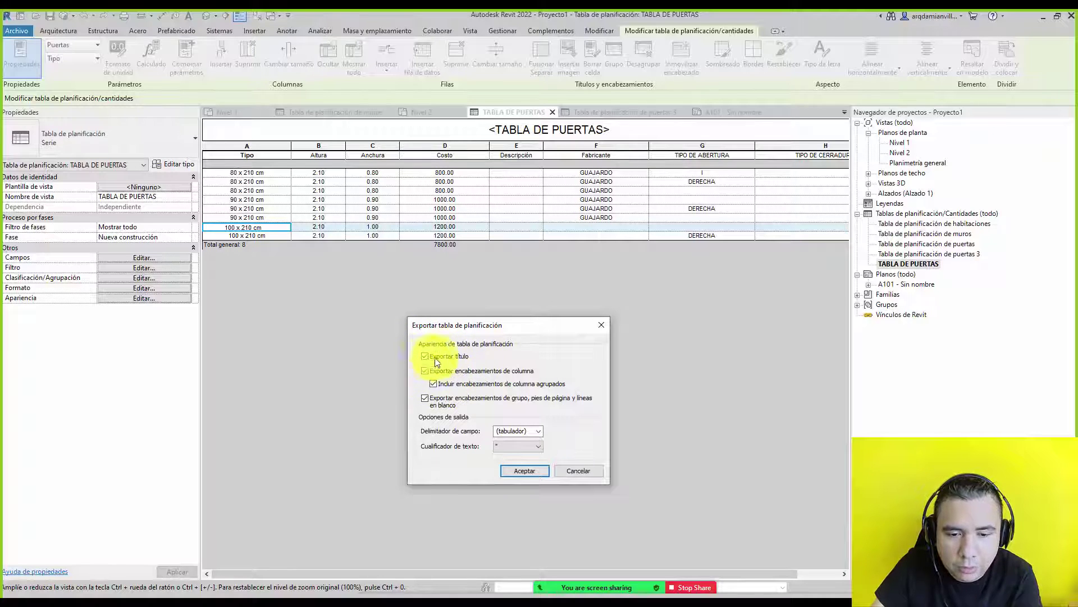
pyautogui.click(525, 471)
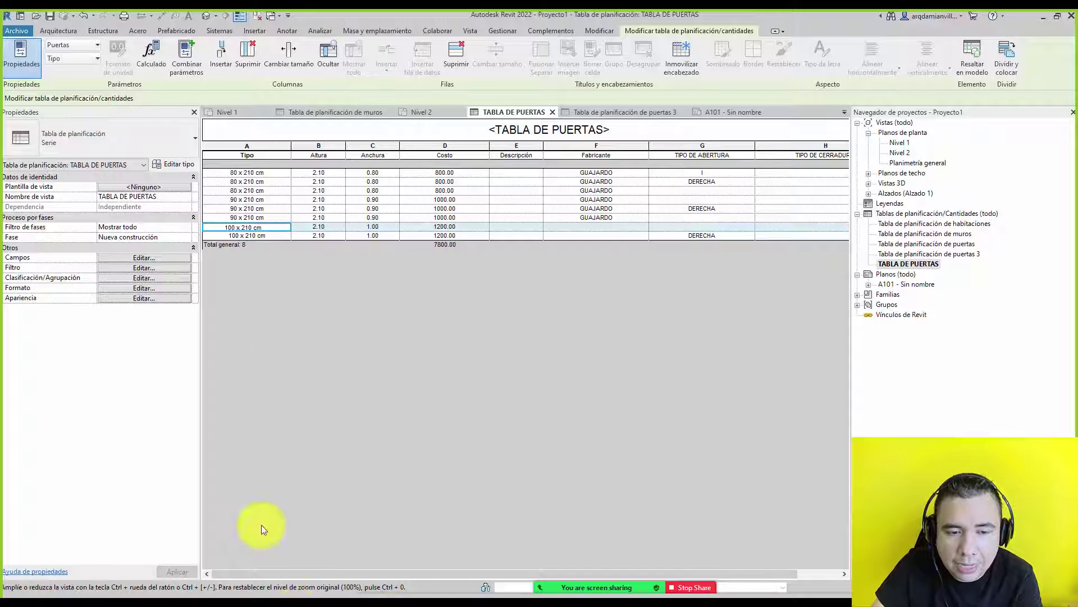
pyautogui.press('super+e')
pyautogui.click(79, 138)
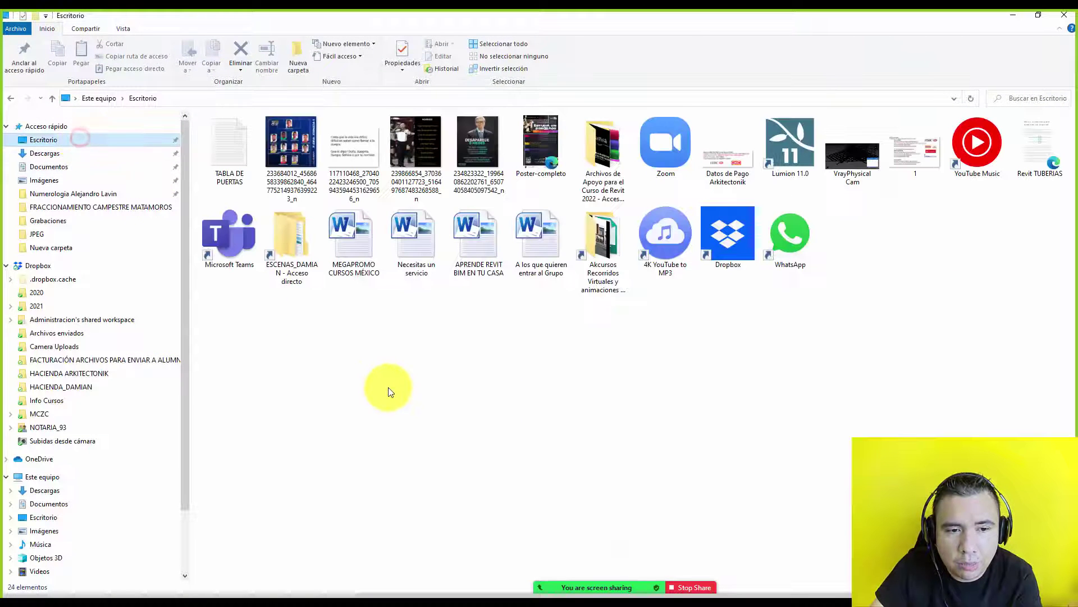
# Check the TABLA DE PUERTAS text file in Notepad, close it, and start a Windows search
pyautogui.click(220, 164)
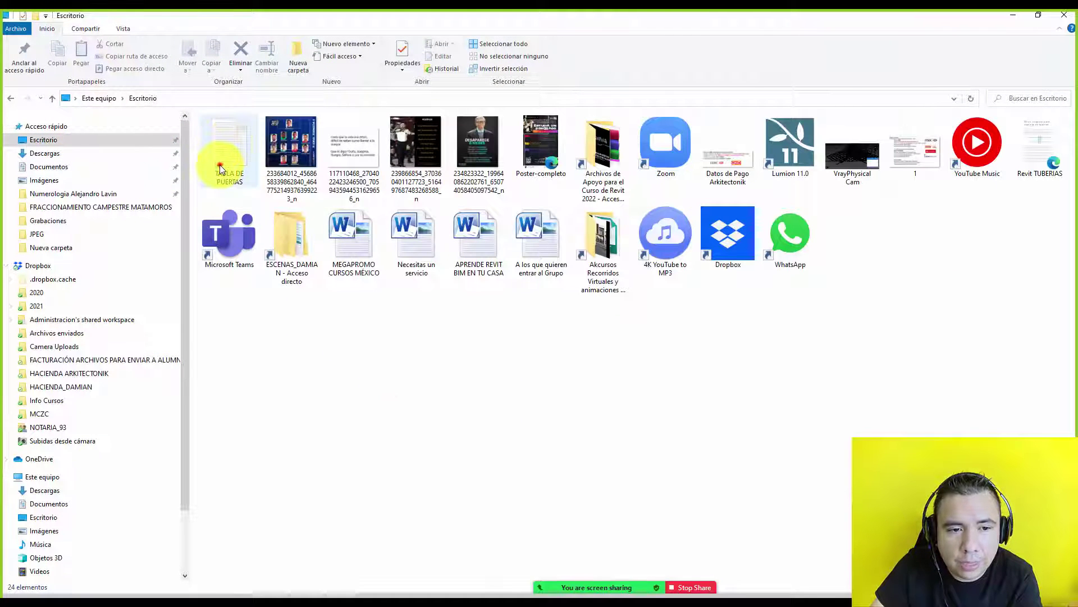
pyautogui.doubleClick(220, 165)
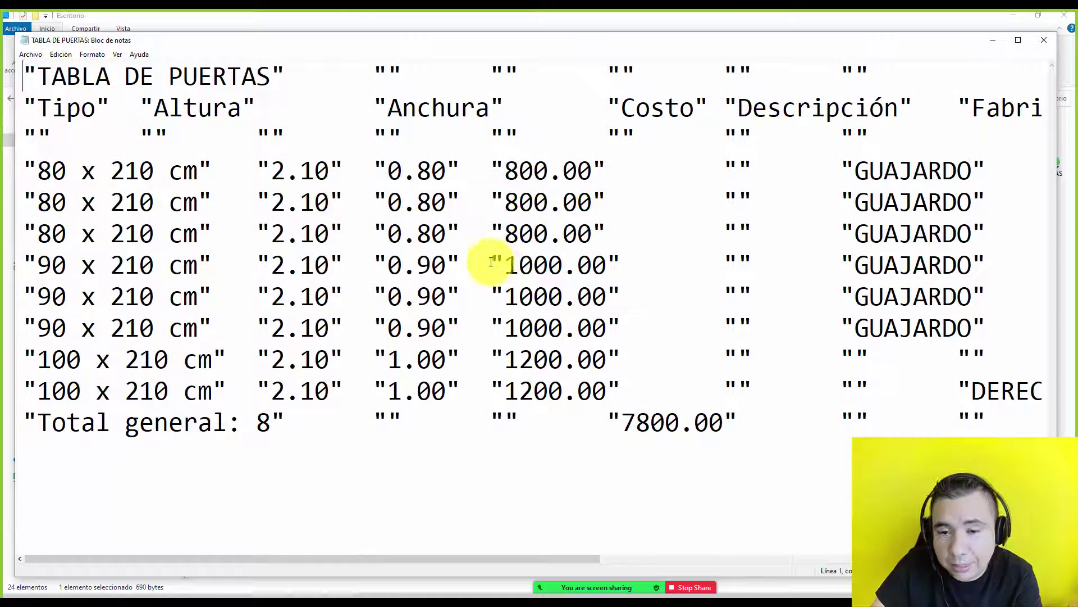
pyautogui.click(1043, 40)
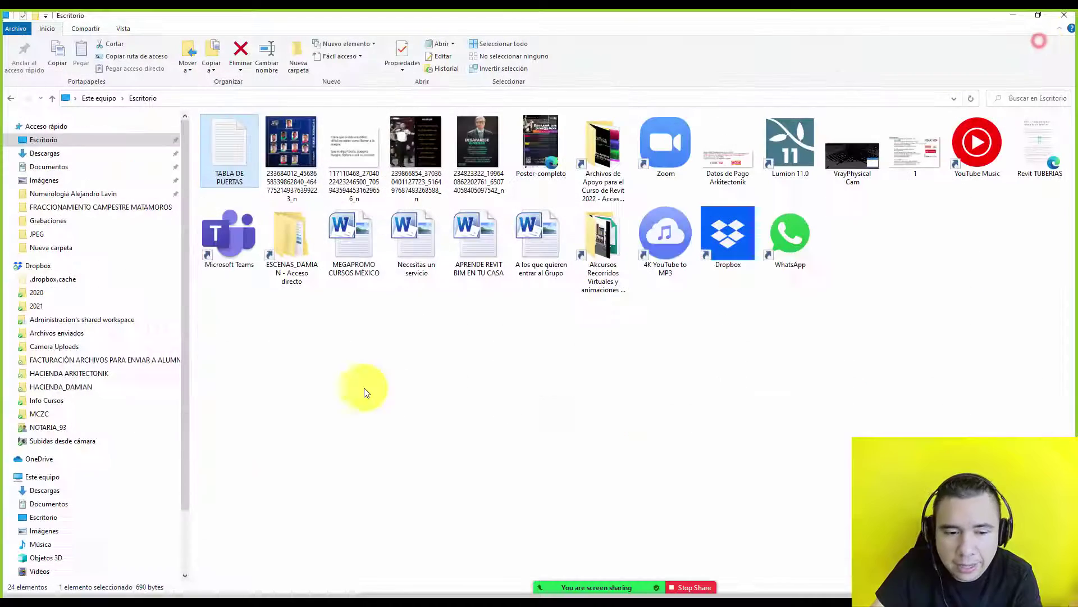
pyautogui.click(169, 591)
# Launch Excel 2010 via search and open the TABLA DE PUERTAS text file in it
pyautogui.write('exc')
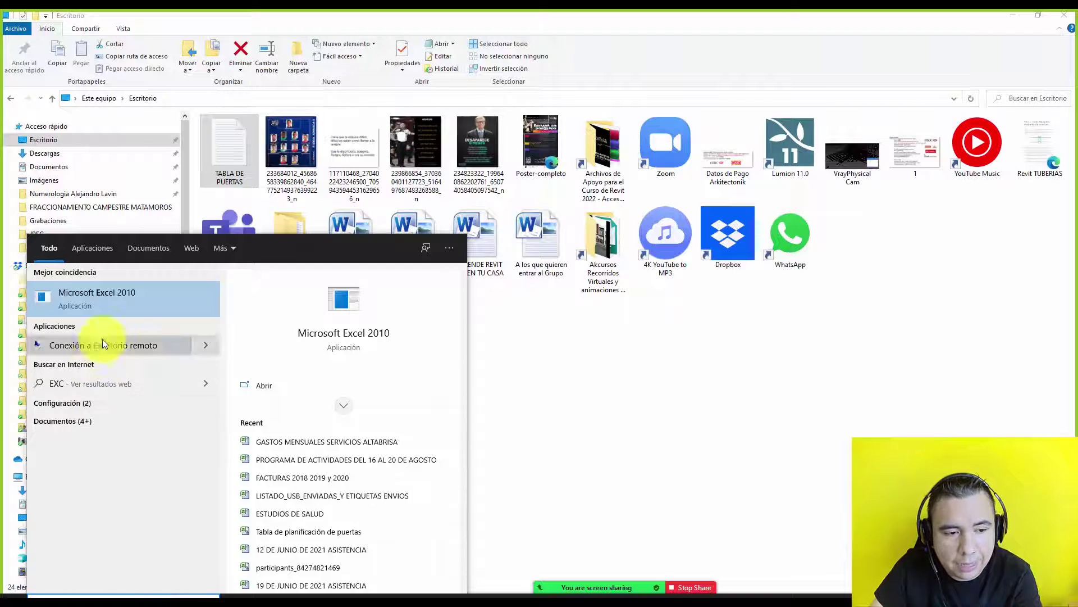
pyautogui.click(123, 296)
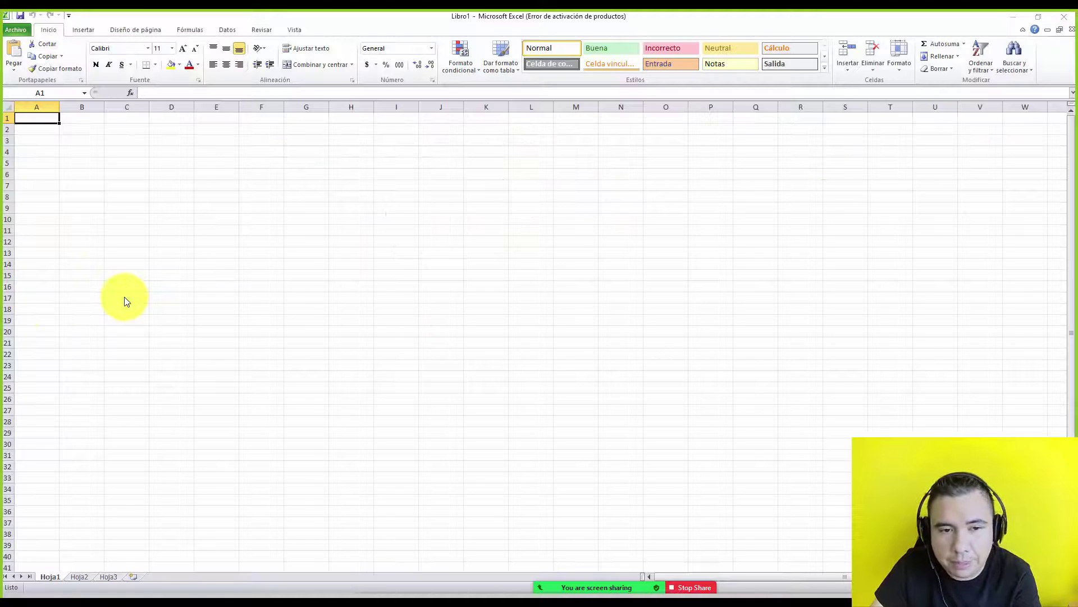
pyautogui.click(664, 416)
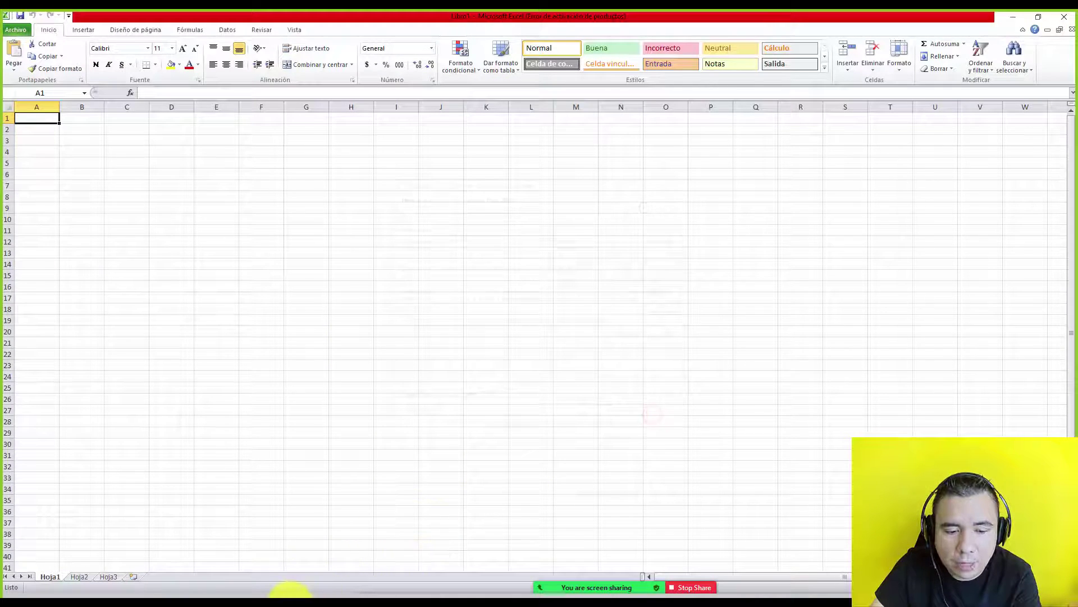
pyautogui.click(298, 589)
pyautogui.moveTo(227, 160)
pyautogui.mouseDown()
pyautogui.moveTo(531, 582)
pyautogui.moveTo(56, 120)
pyautogui.mouseUp()
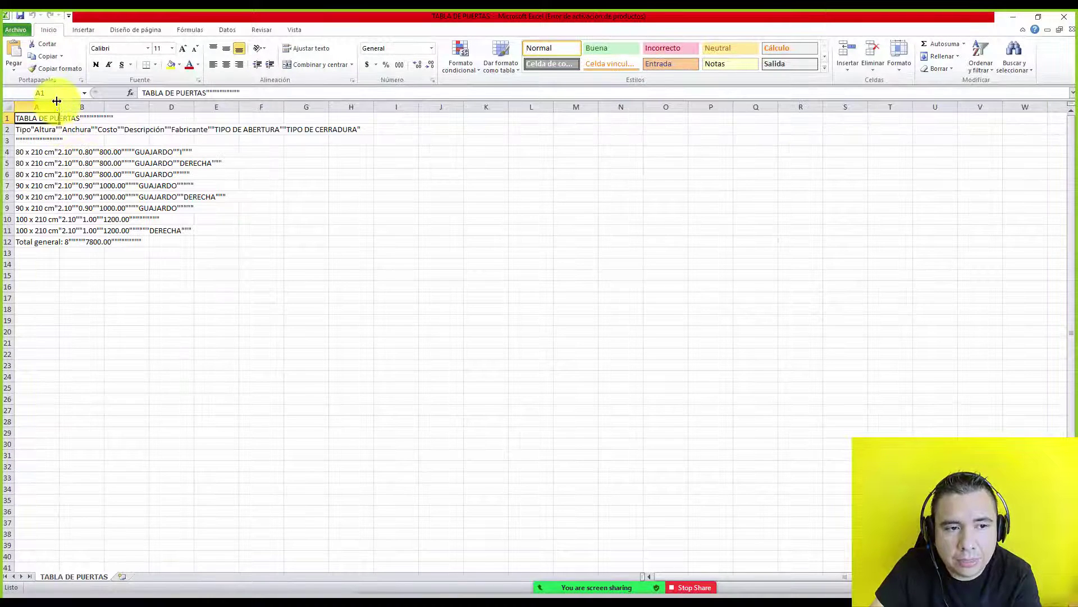
# Widen columns A and C, close the workbook without saving, and quit Excel
pyautogui.moveTo(59, 106); pyautogui.dragTo(124, 105)
pyautogui.click(174, 107)
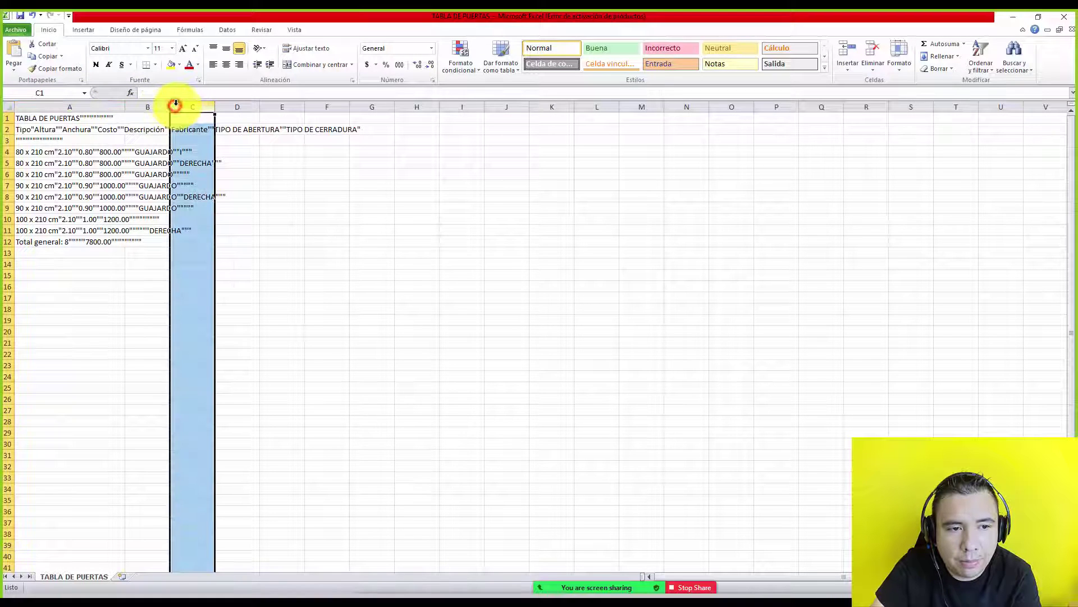
pyautogui.moveTo(214, 107); pyautogui.dragTo(407, 106)
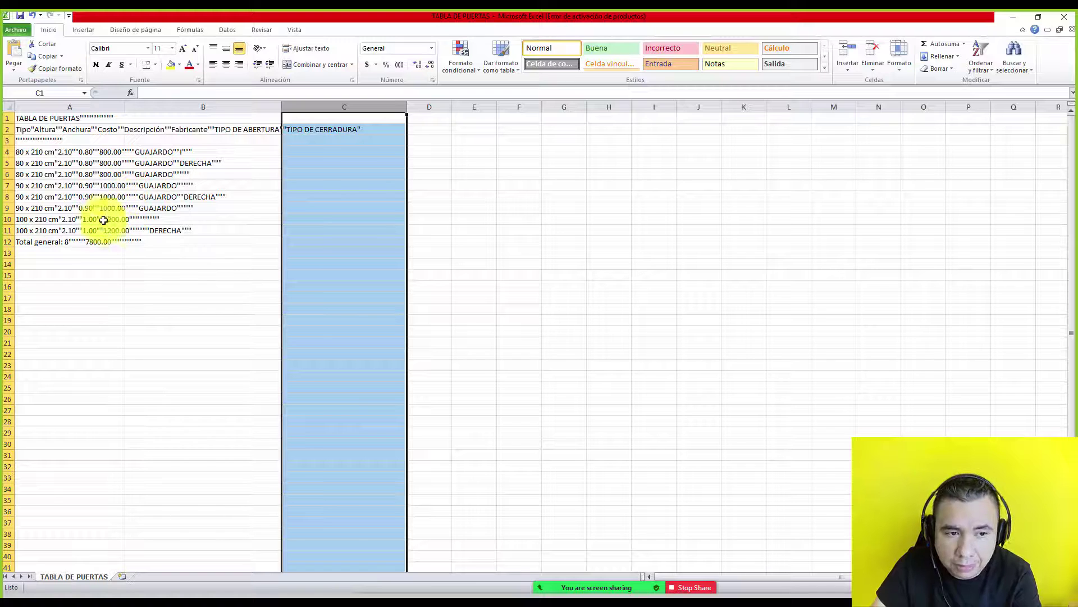
pyautogui.click(1074, 16)
pyautogui.click(531, 319)
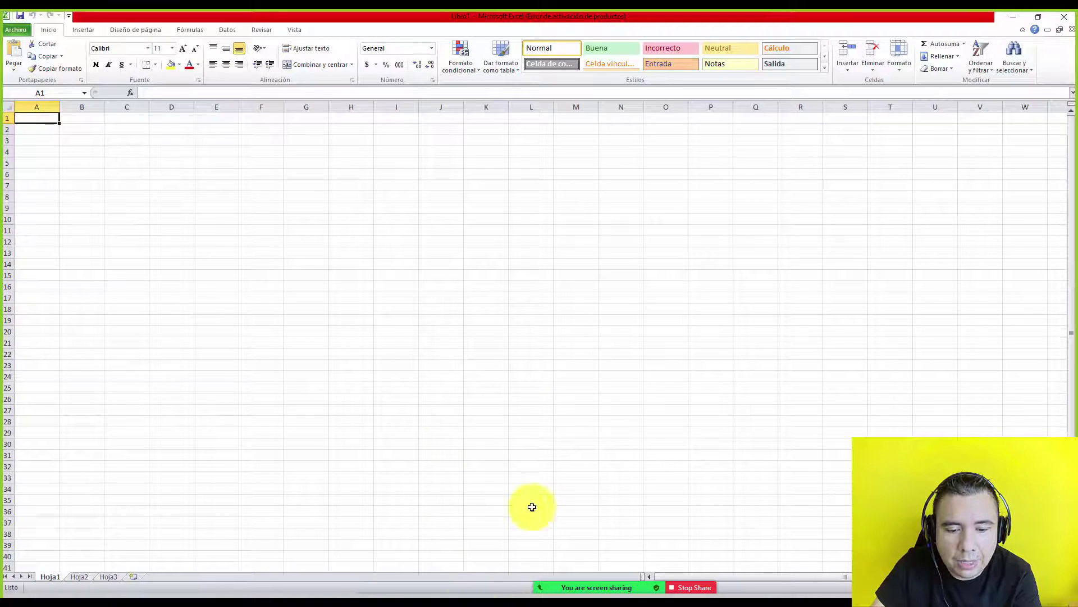
pyautogui.click(1073, 15)
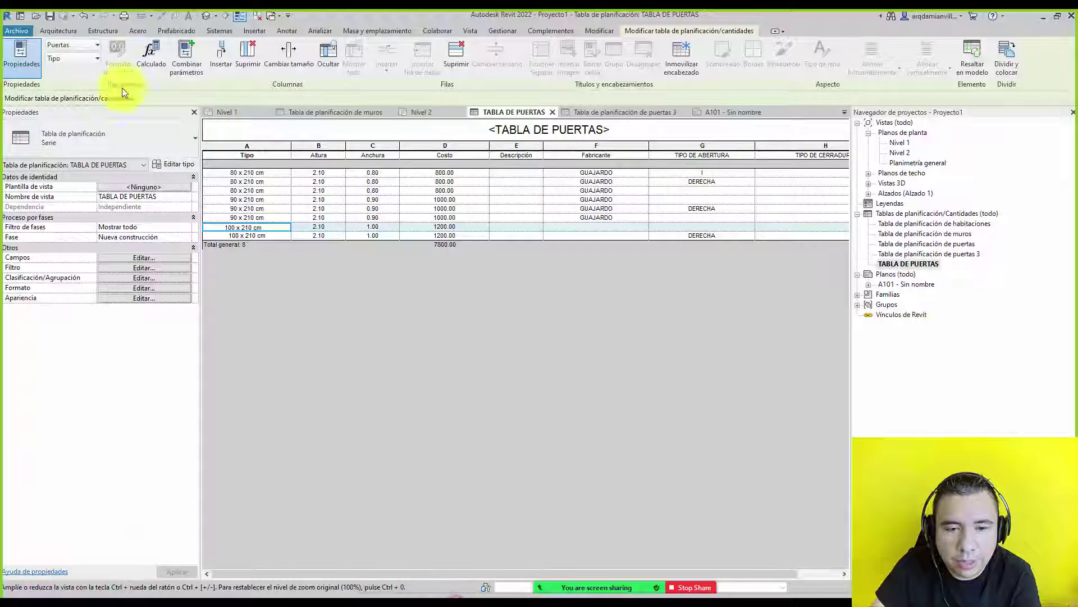
# Export the door schedule via Exportar > Informes as TABLA DE PUERTAS CSV with titles and headers
pyautogui.click(6, 31)
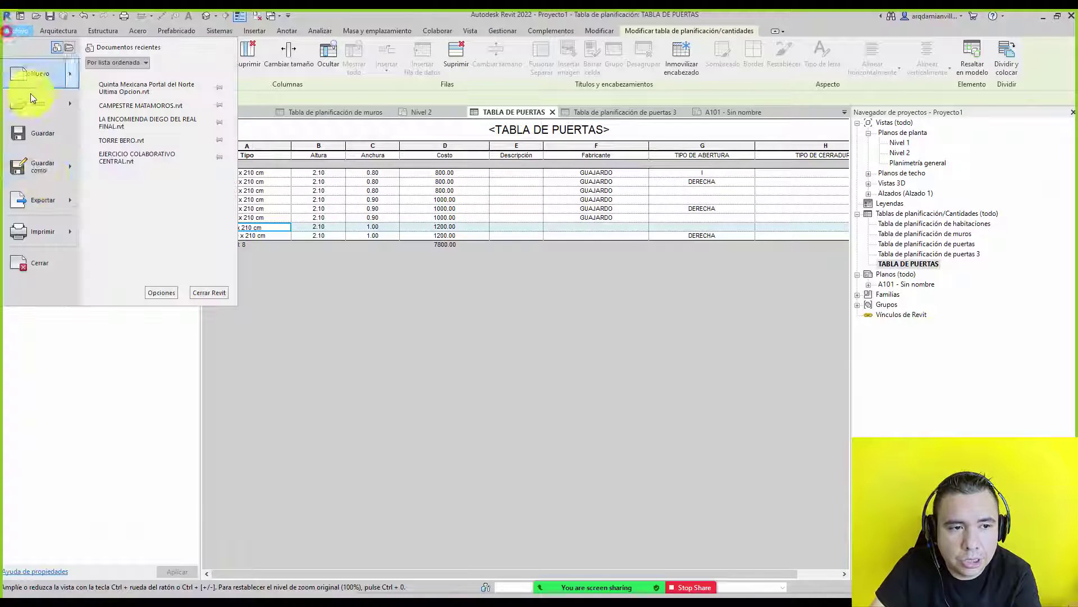
pyautogui.click(48, 201)
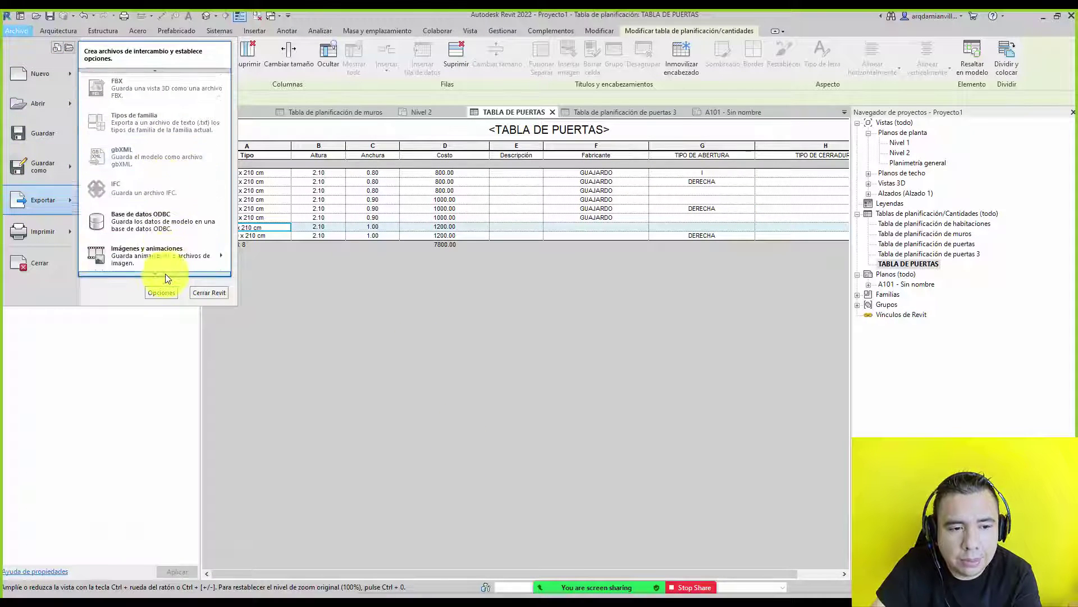
pyautogui.click(150, 220)
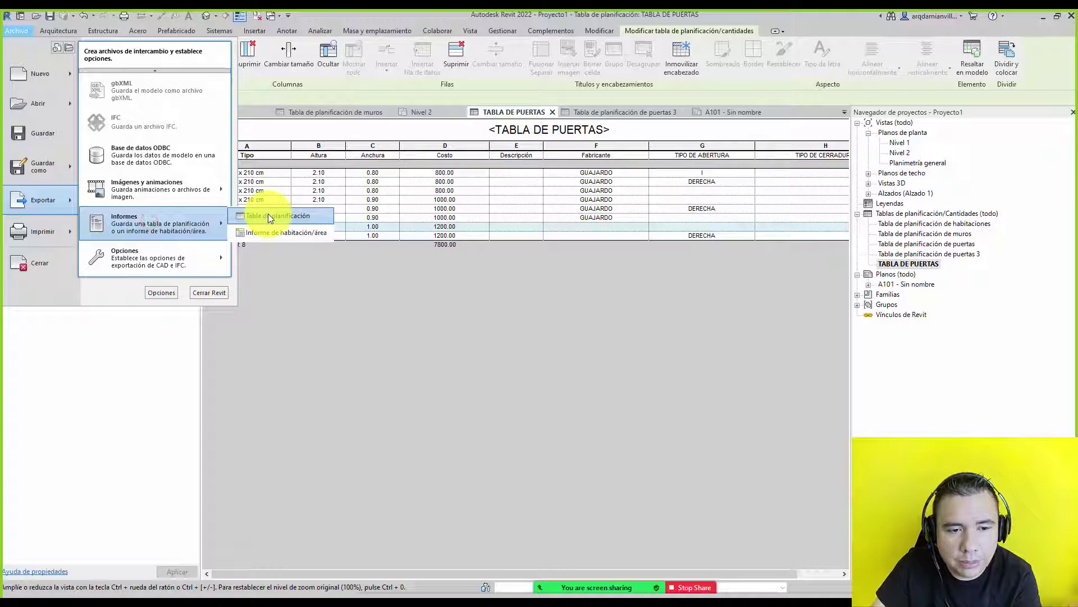
pyautogui.click(269, 216)
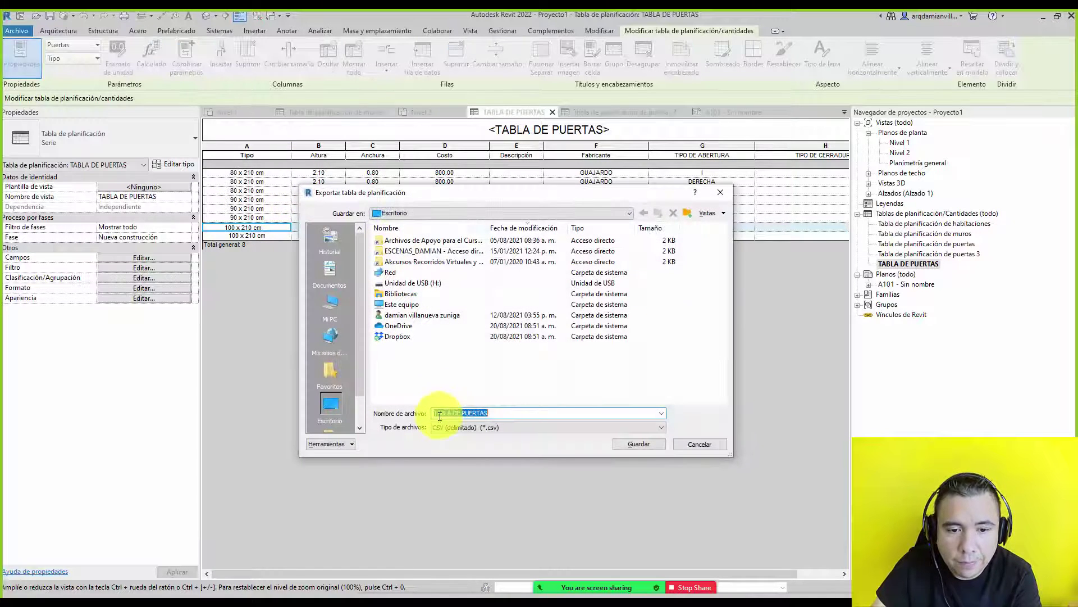
pyautogui.click(499, 413)
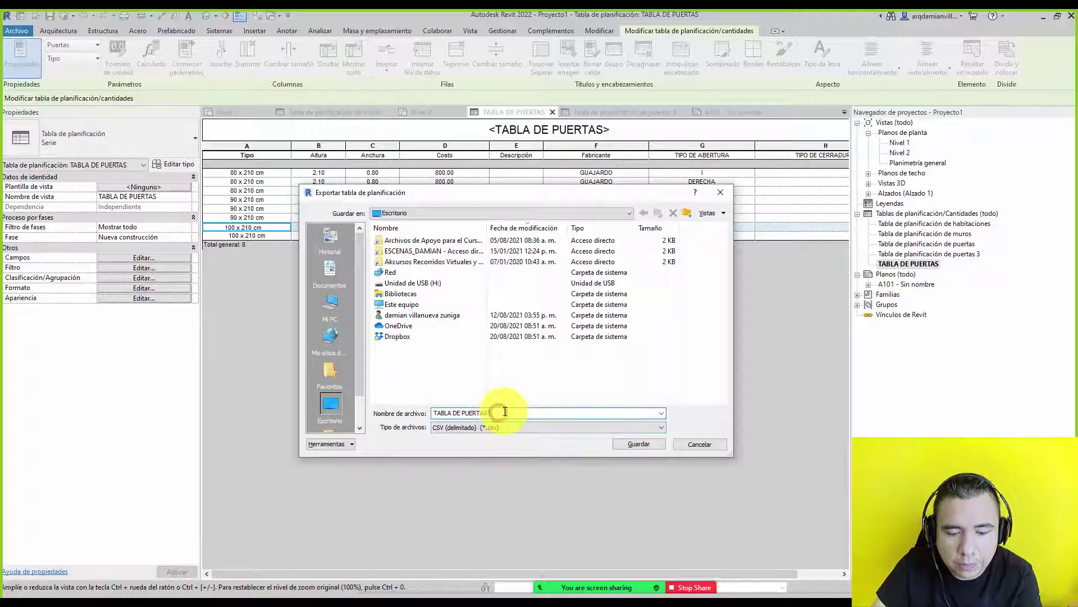
pyautogui.write('CSV')
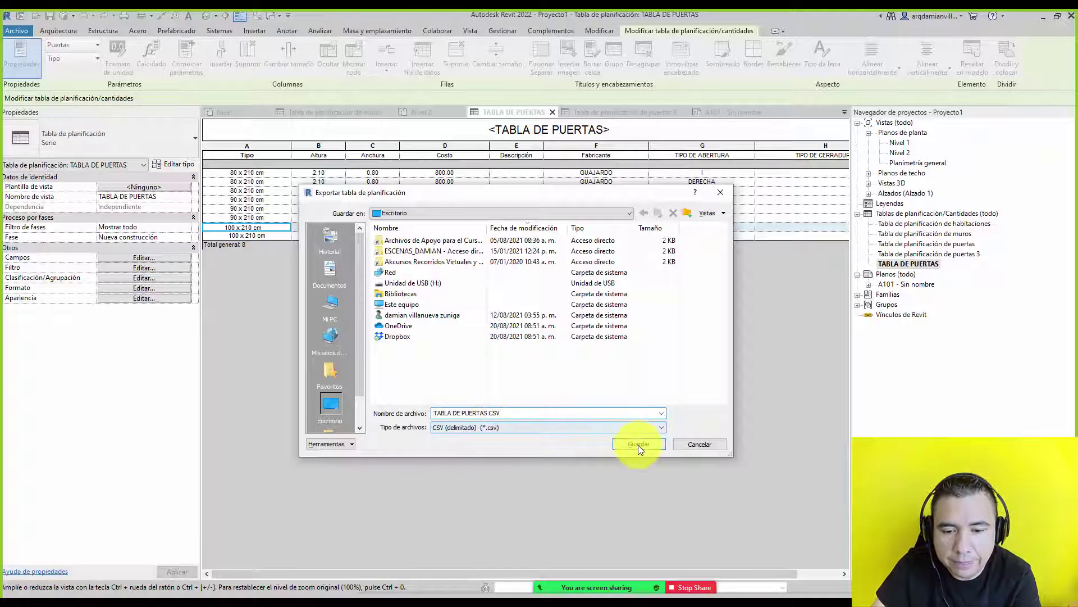
pyautogui.click(639, 443)
pyautogui.click(520, 472)
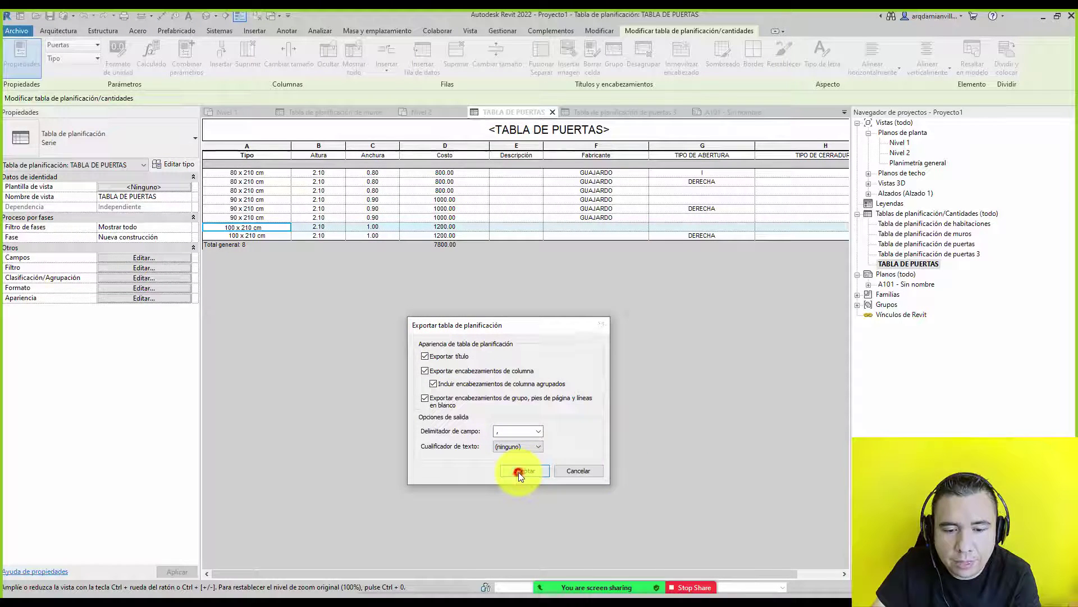
pyautogui.click(306, 587)
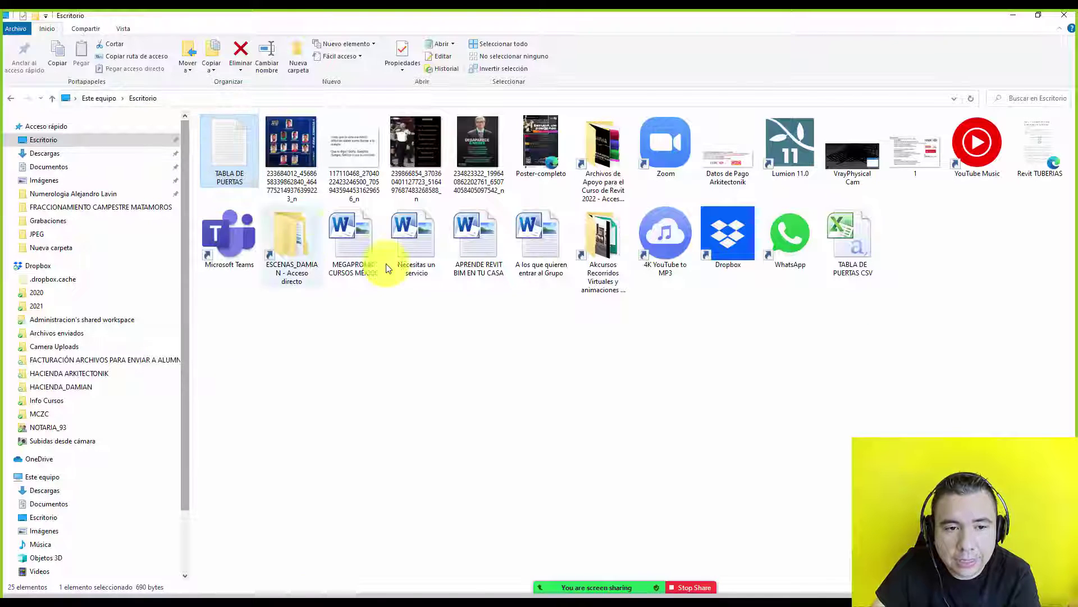
# Open TABLA DE PUERTAS CSV in Excel and widen columns A, F and G
pyautogui.click(421, 359)
pyautogui.click(850, 255)
pyautogui.doubleClick(851, 255)
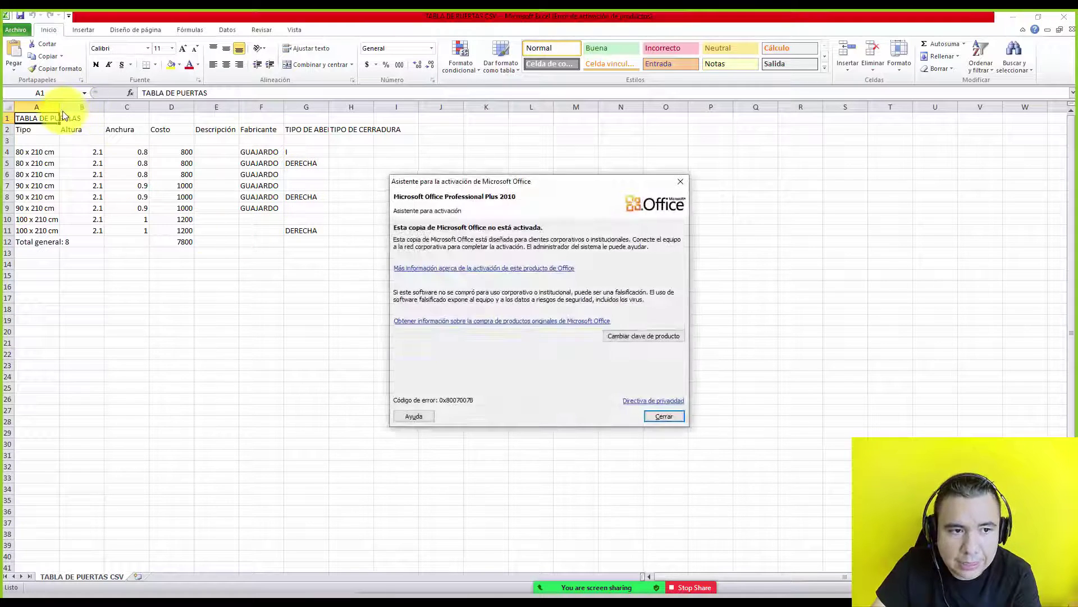
pyautogui.click(655, 414)
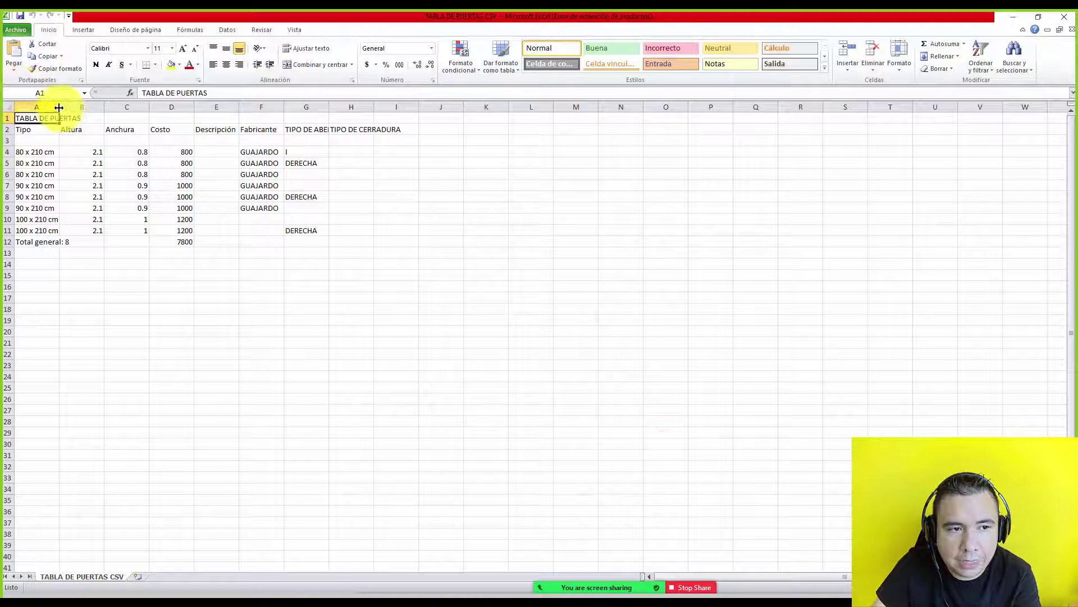
pyautogui.moveTo(60, 106); pyautogui.dragTo(188, 107)
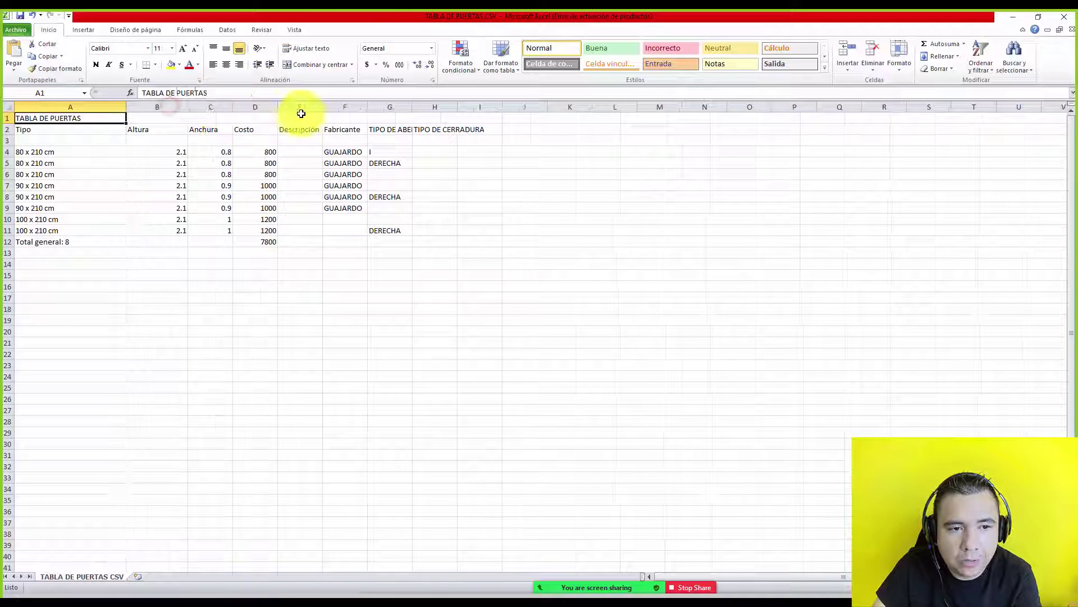
pyautogui.doubleClick(412, 107)
pyautogui.moveTo(435, 106); pyautogui.dragTo(454, 107)
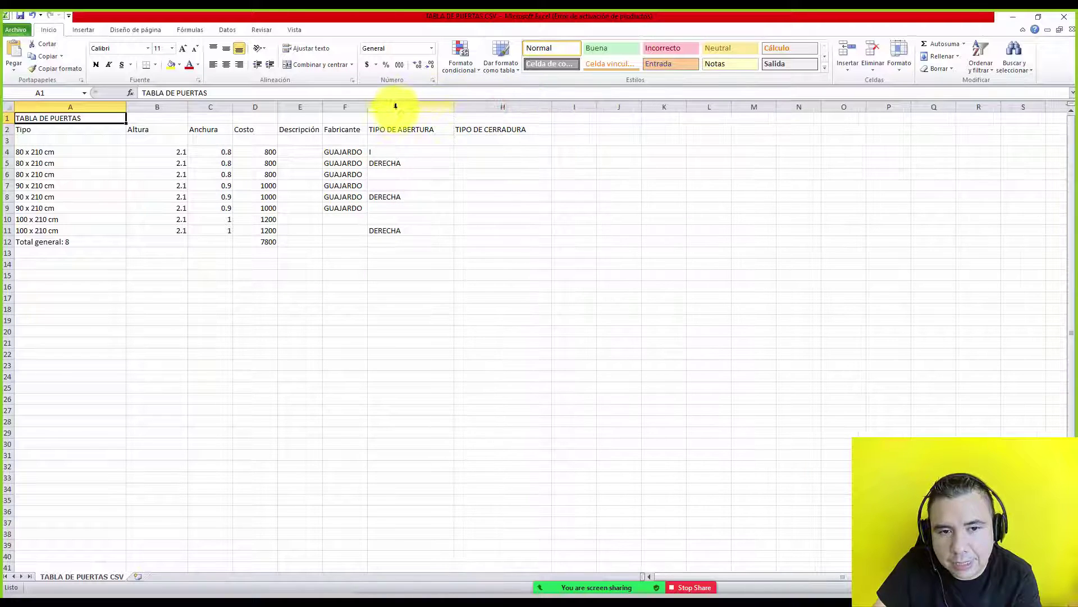
pyautogui.moveTo(367, 106); pyautogui.dragTo(397, 107)
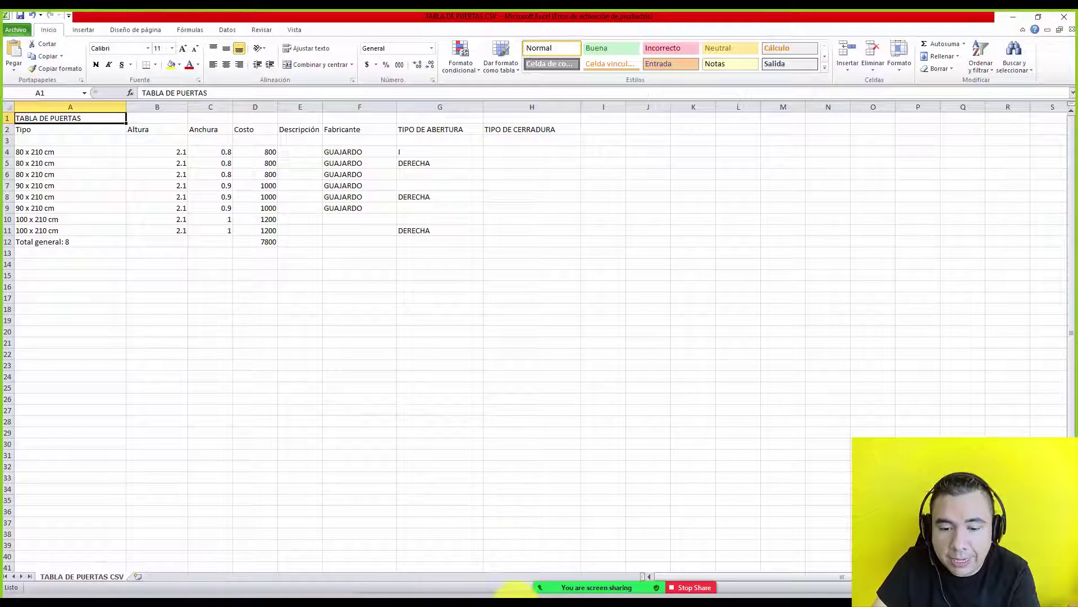
# Return to Revit, passing through Nivel 1, and reopen the TABLA DE PUERTAS schedule
pyautogui.click(505, 590)
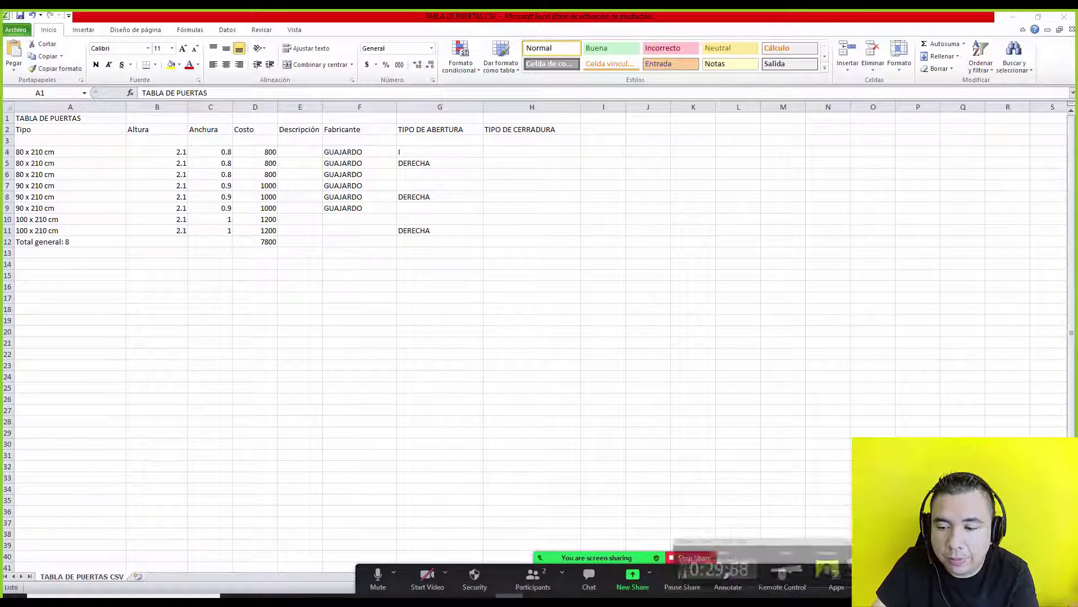
pyautogui.click(455, 587)
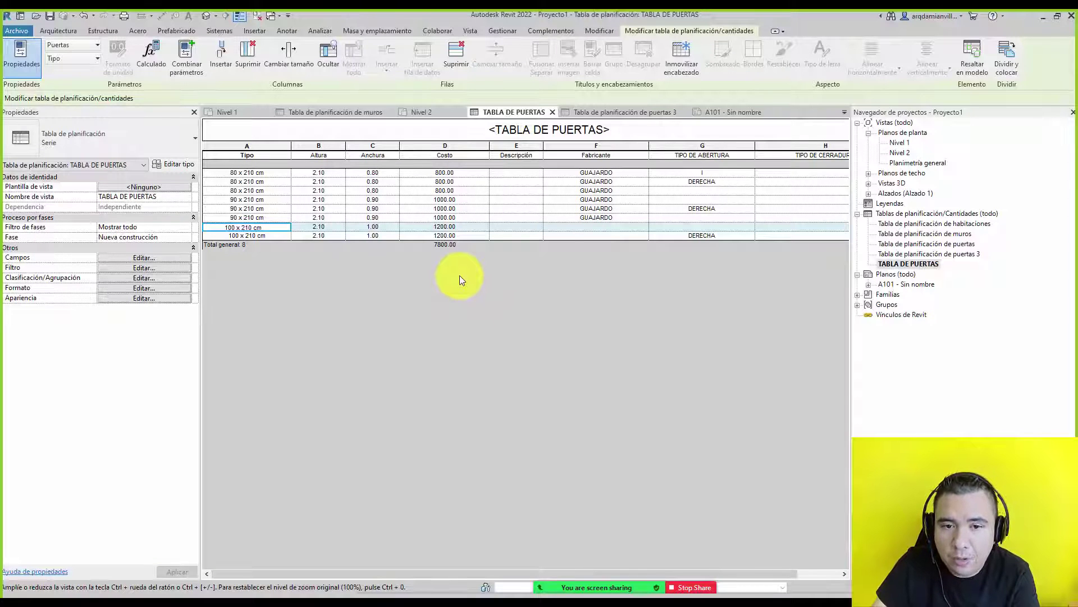
pyautogui.doubleClick(901, 143)
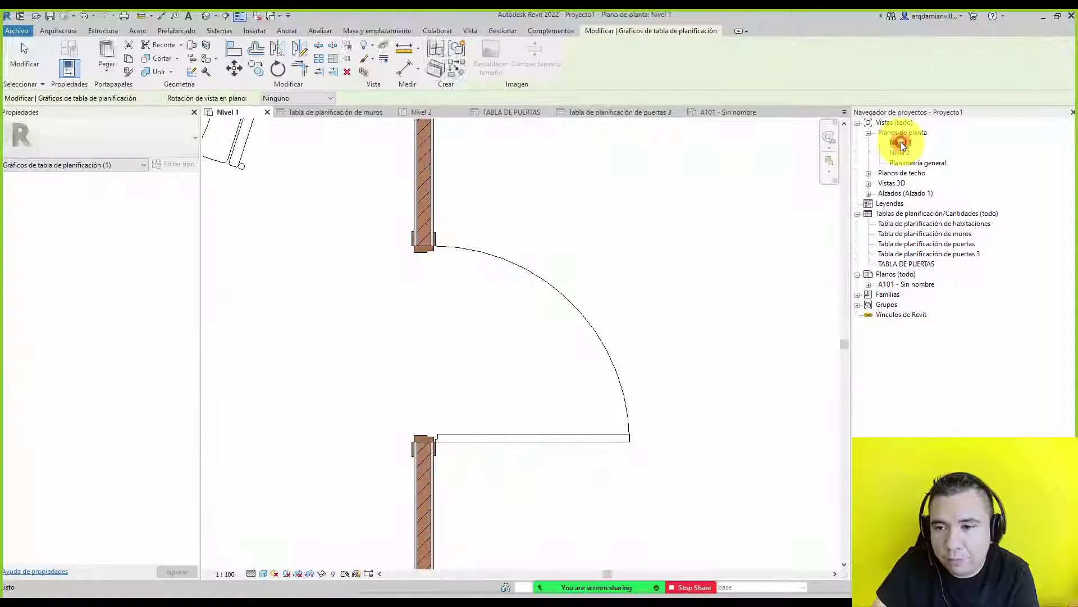
pyautogui.doubleClick(921, 264)
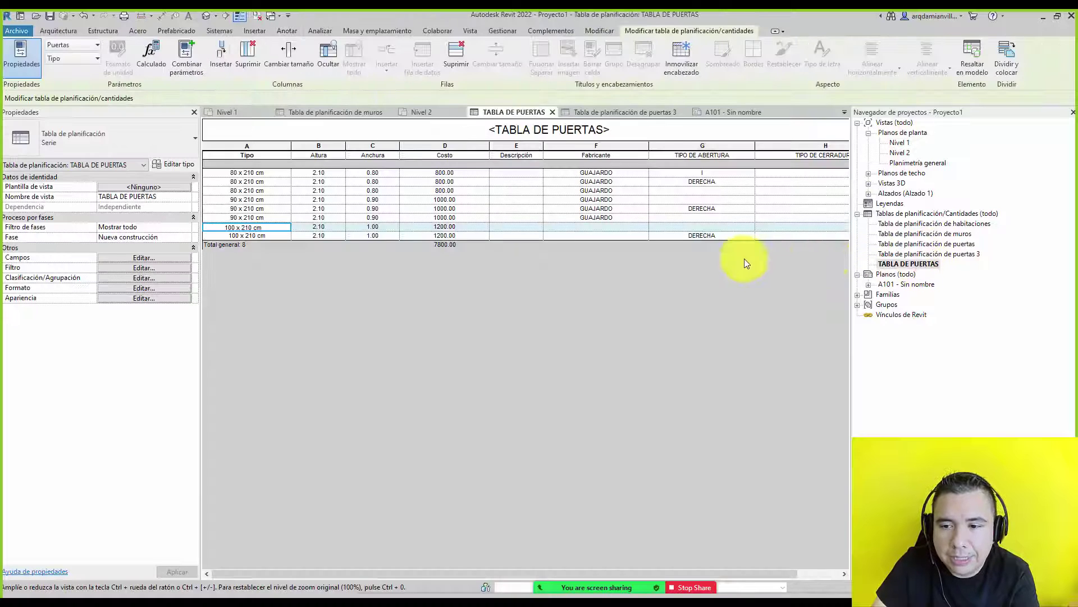
# Start adding a parameter and a calculated value in the schedule Campos, cancel both, and close properties
pyautogui.click(116, 257)
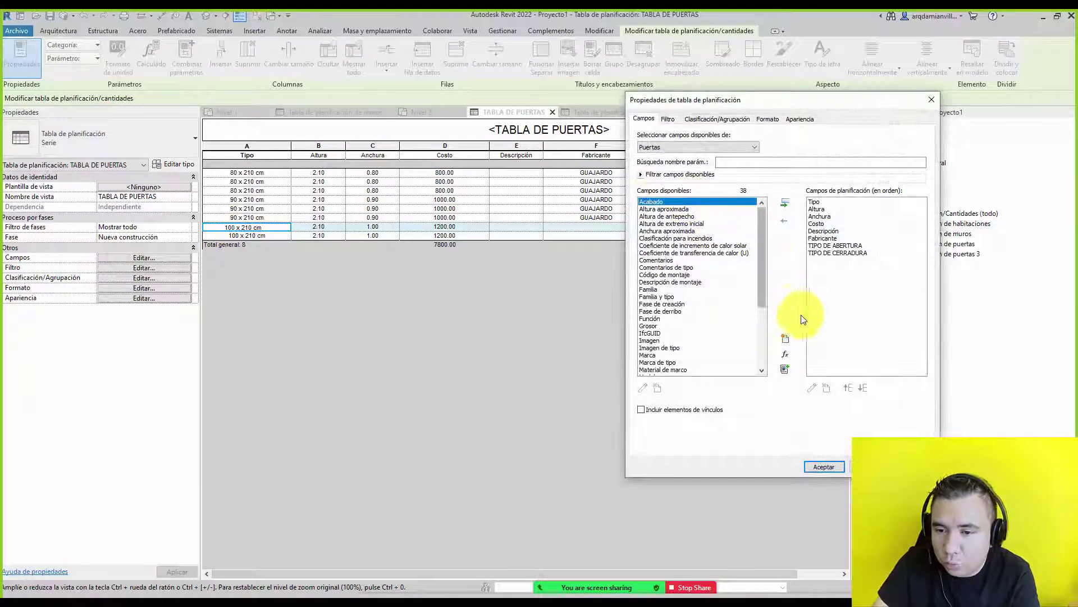
pyautogui.click(785, 338)
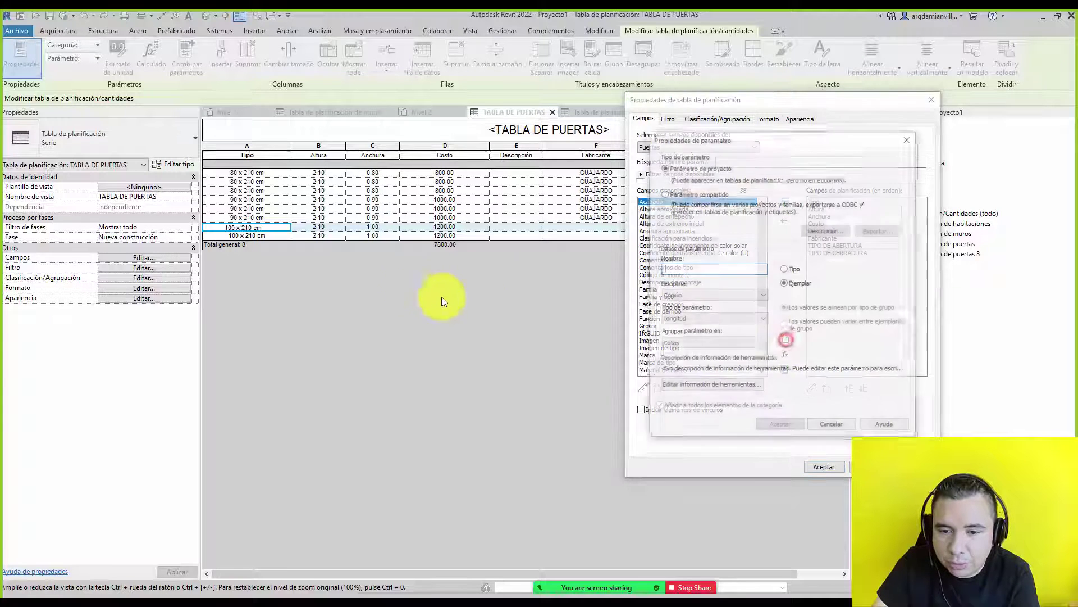
pyautogui.click(819, 422)
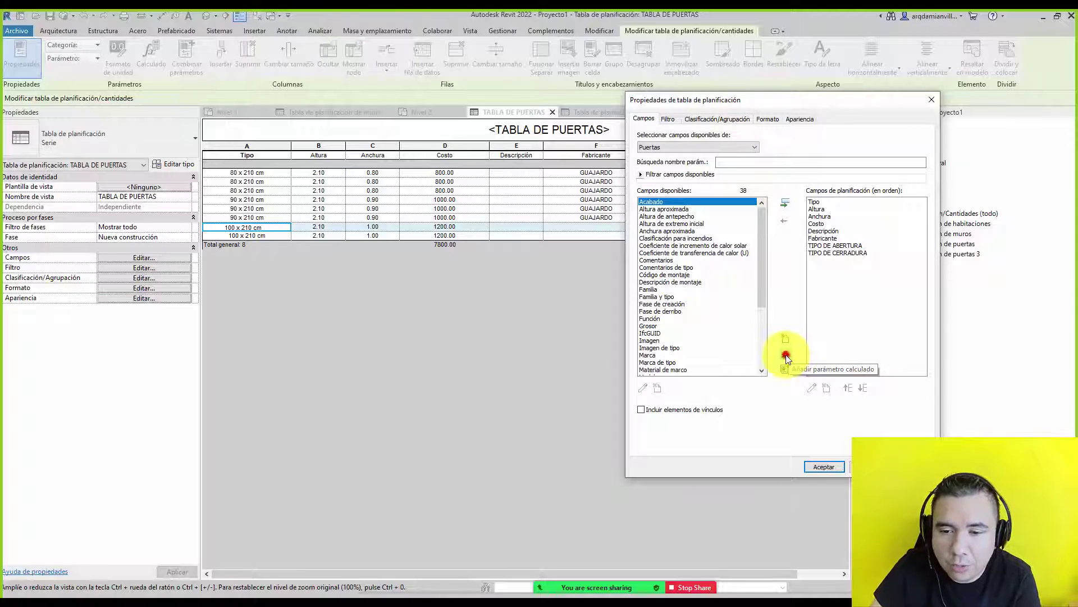
pyautogui.click(787, 355)
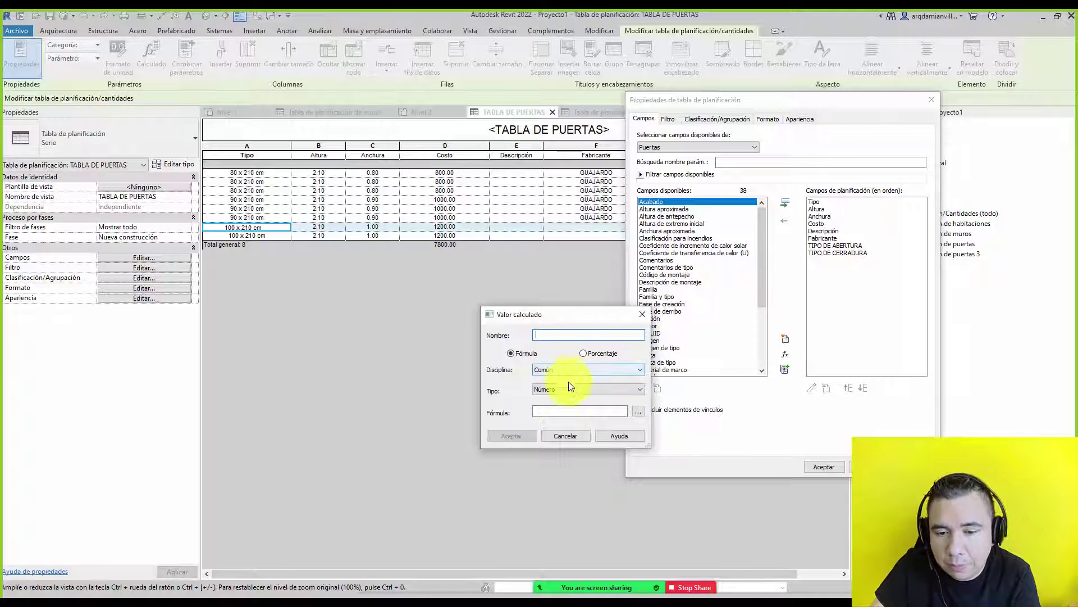
pyautogui.click(638, 412)
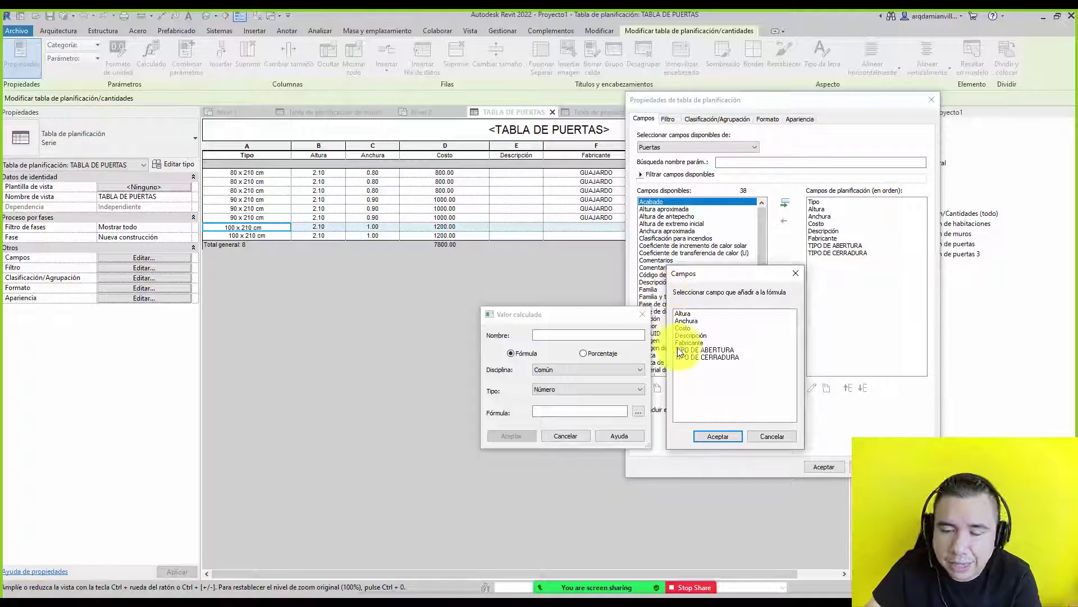
pyautogui.click(768, 438)
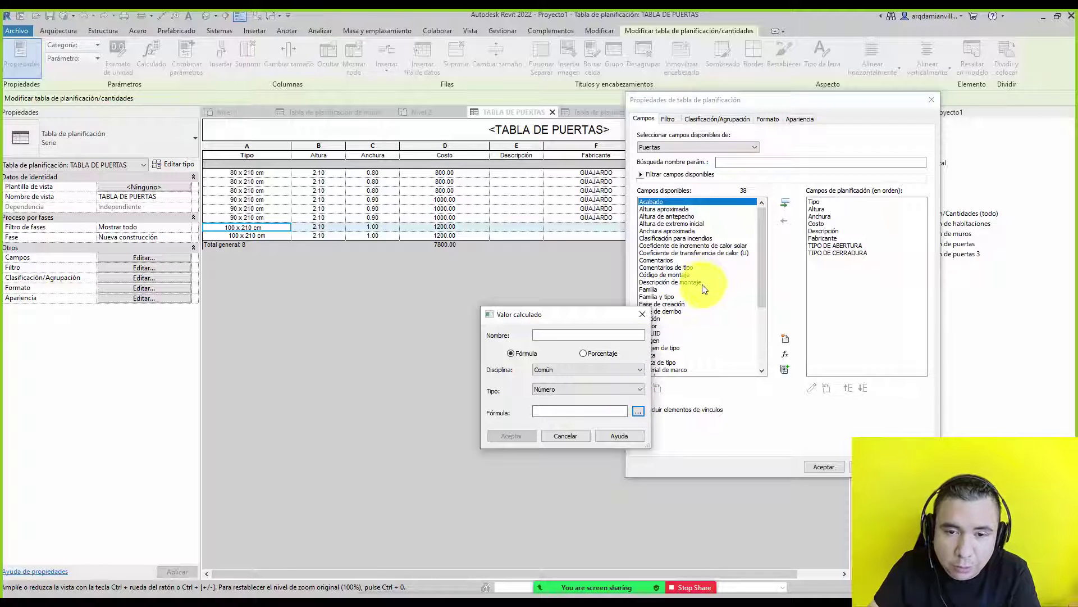
pyautogui.click(546, 335)
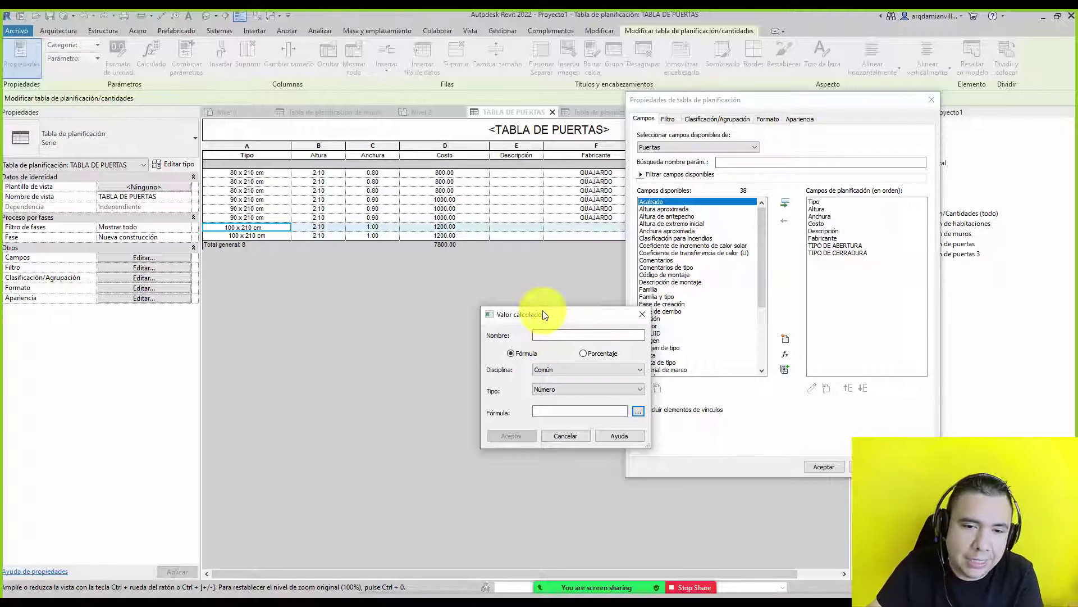
pyautogui.click(566, 436)
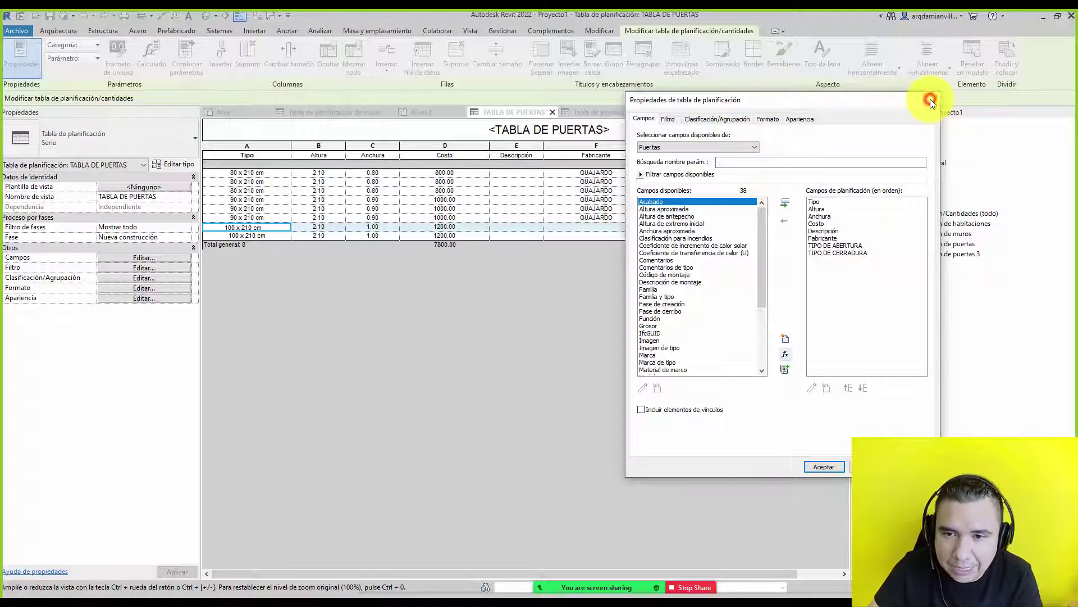
pyautogui.click(930, 102)
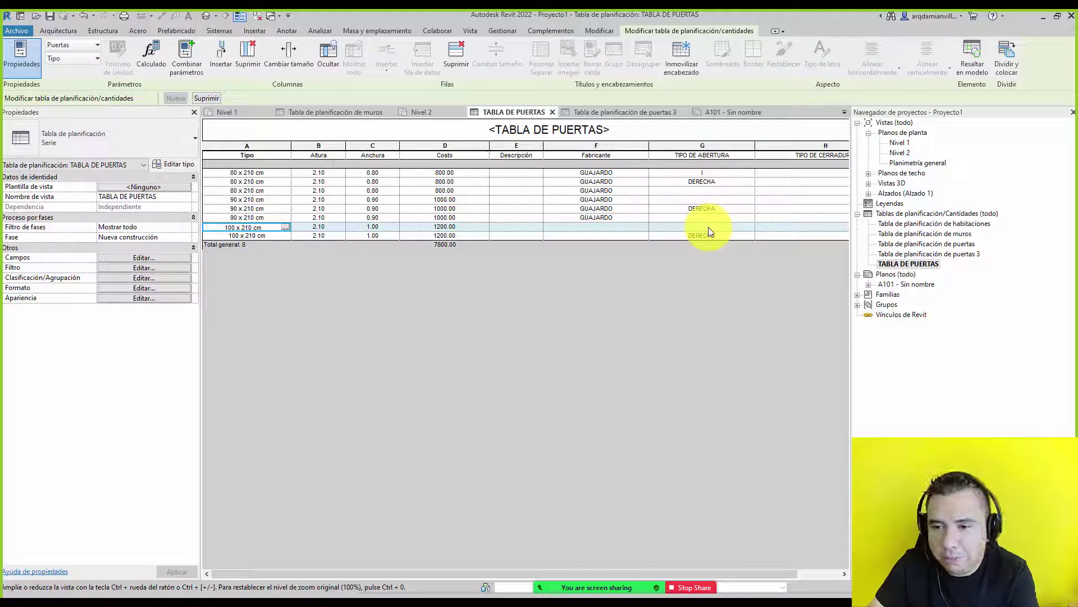
# Browse the Tablas de planificación list, then open Tabla de planificación de muros from the Project Browser
pyautogui.click(471, 31)
pyautogui.click(653, 45)
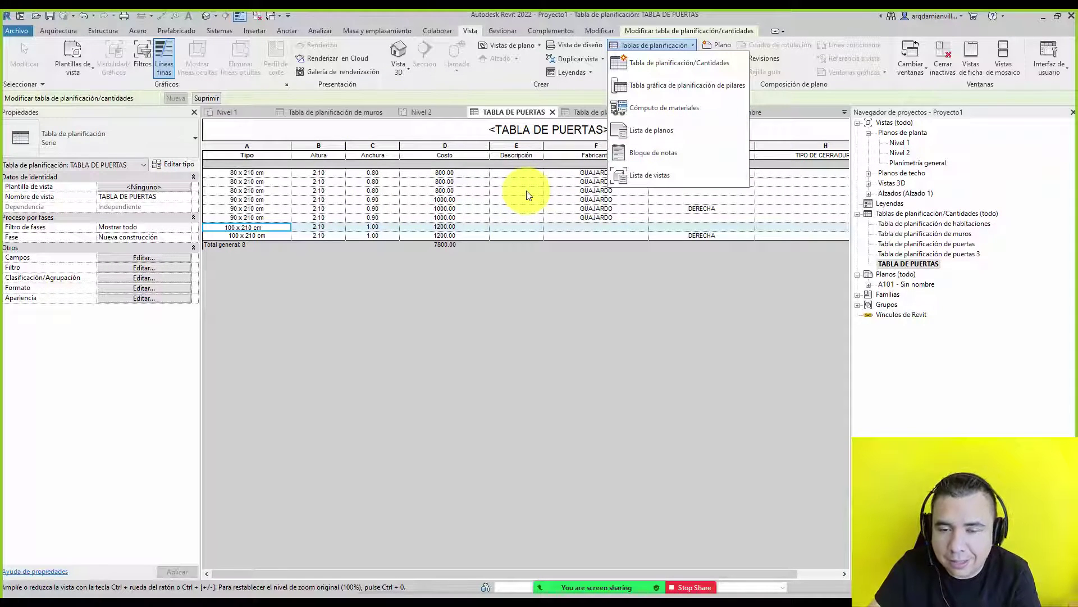
pyautogui.click(740, 294)
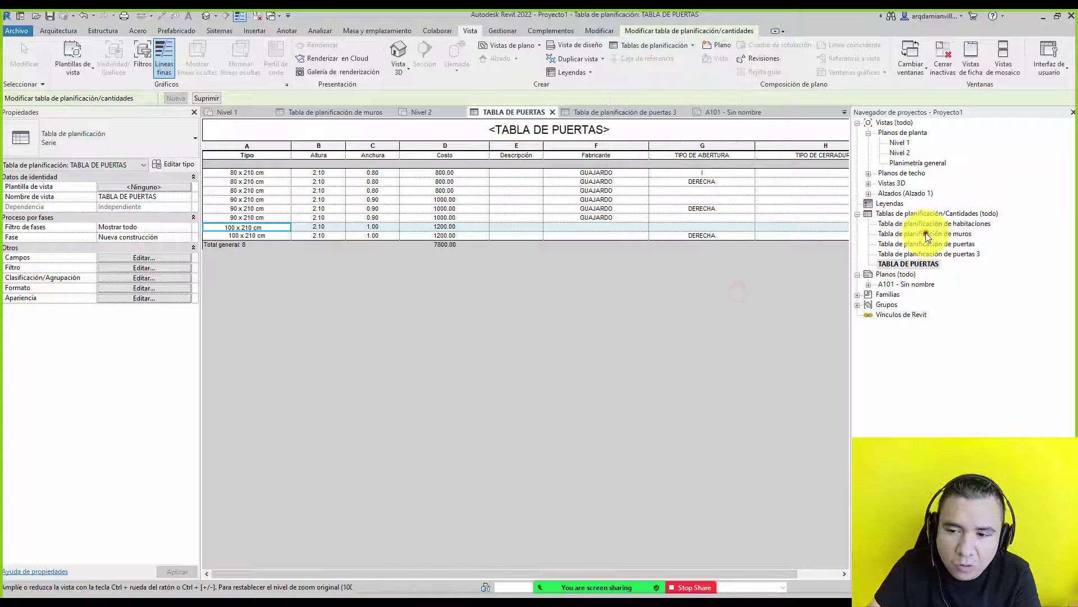
pyautogui.click(925, 234)
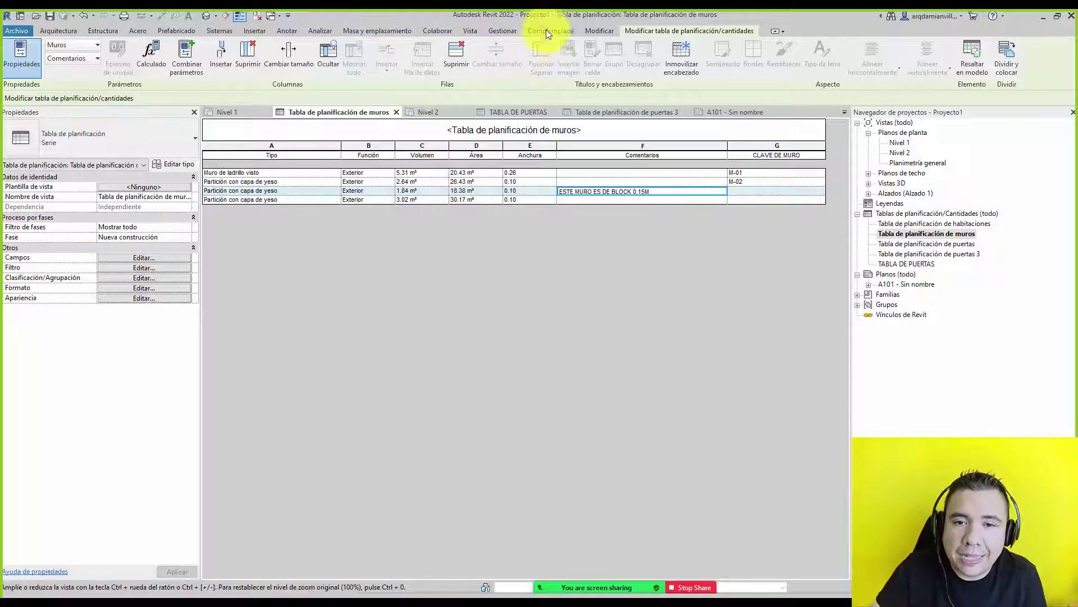
# Browse the Tablas de planificación list, then open Nivel 1 under Planos de planta
pyautogui.click(472, 30)
pyautogui.click(652, 44)
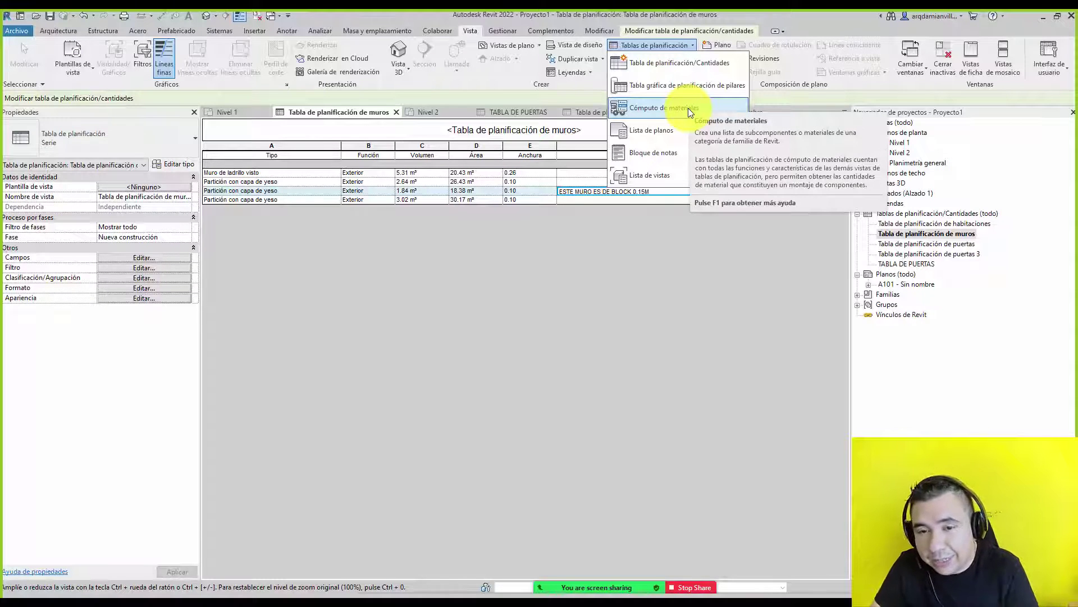
pyautogui.moveTo(666, 108)
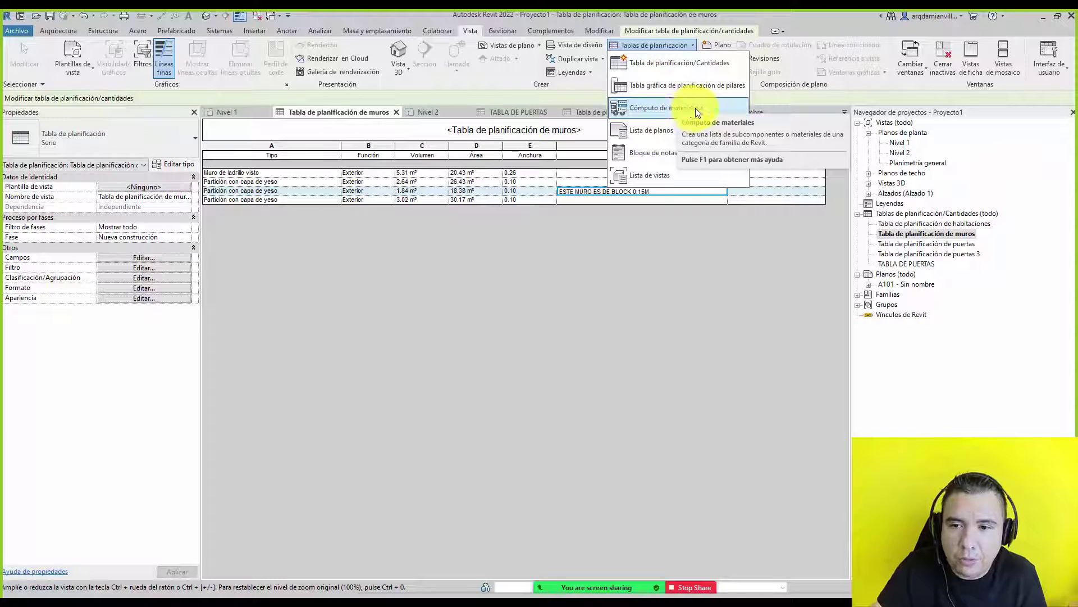
pyautogui.click(902, 143)
pyautogui.doubleClick(900, 143)
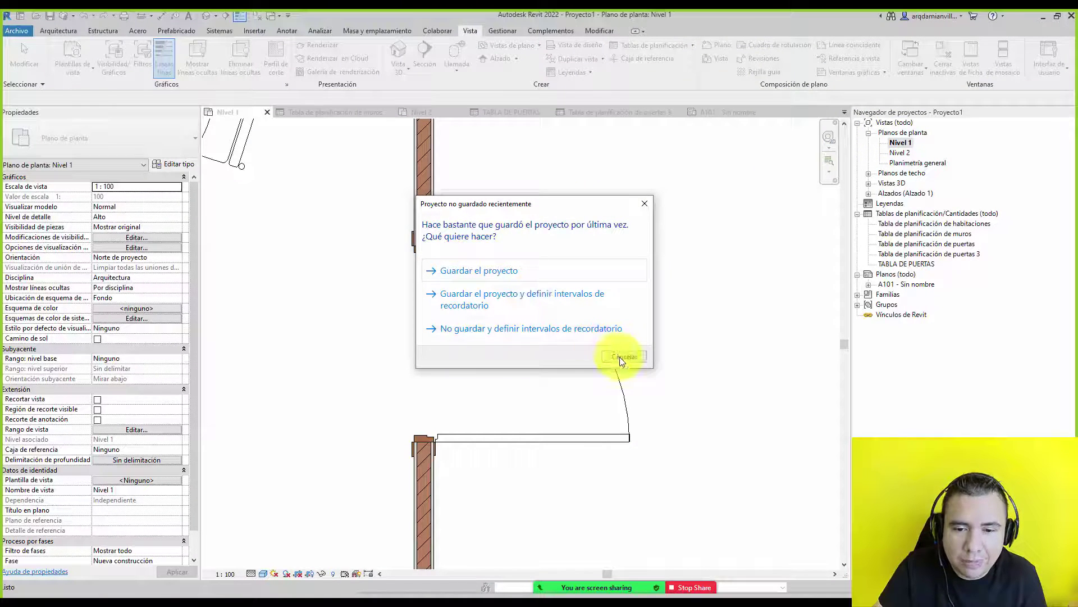
# Dismiss the save reminder and start a Línea de propiedad using Crear mediante boceto
pyautogui.click(621, 355)
pyautogui.scroll(-4, 516, 275)
pyautogui.scroll(-5, 515, 265)
pyautogui.scroll(2, 481, 241)
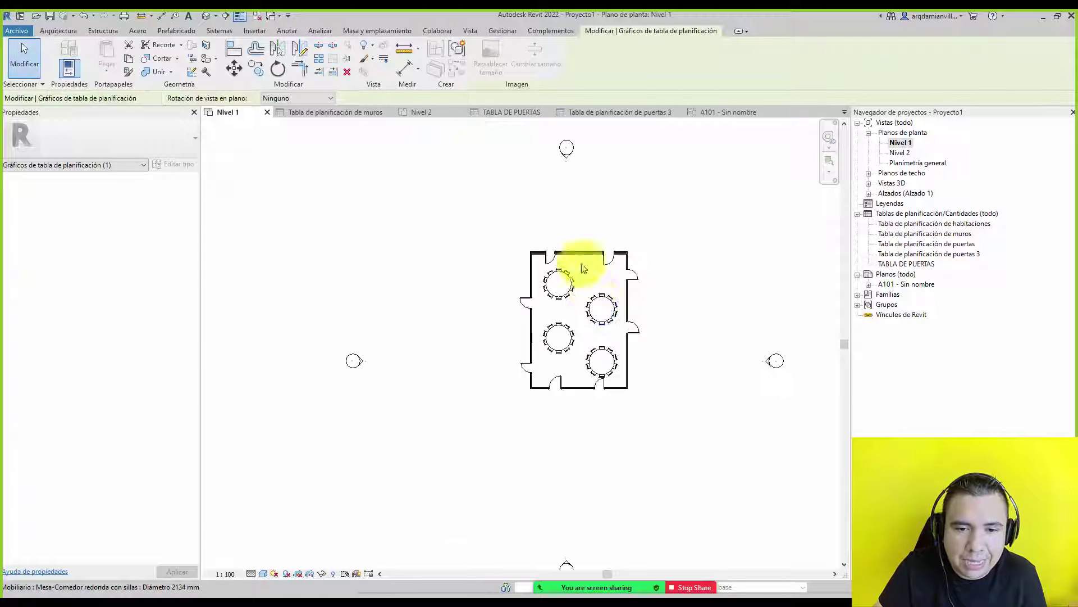
pyautogui.click(595, 219)
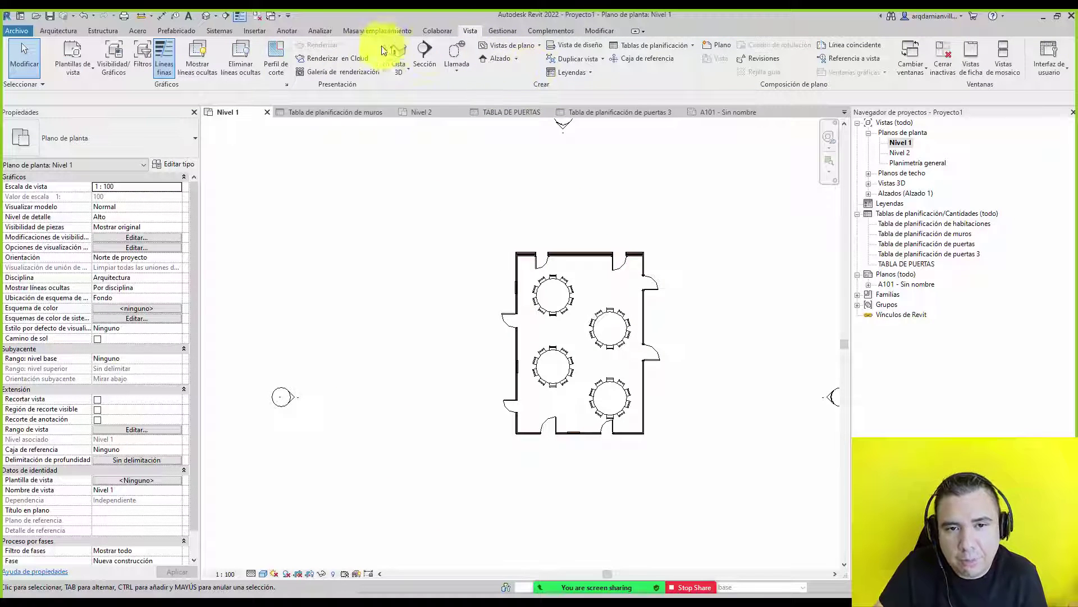
pyautogui.click(369, 32)
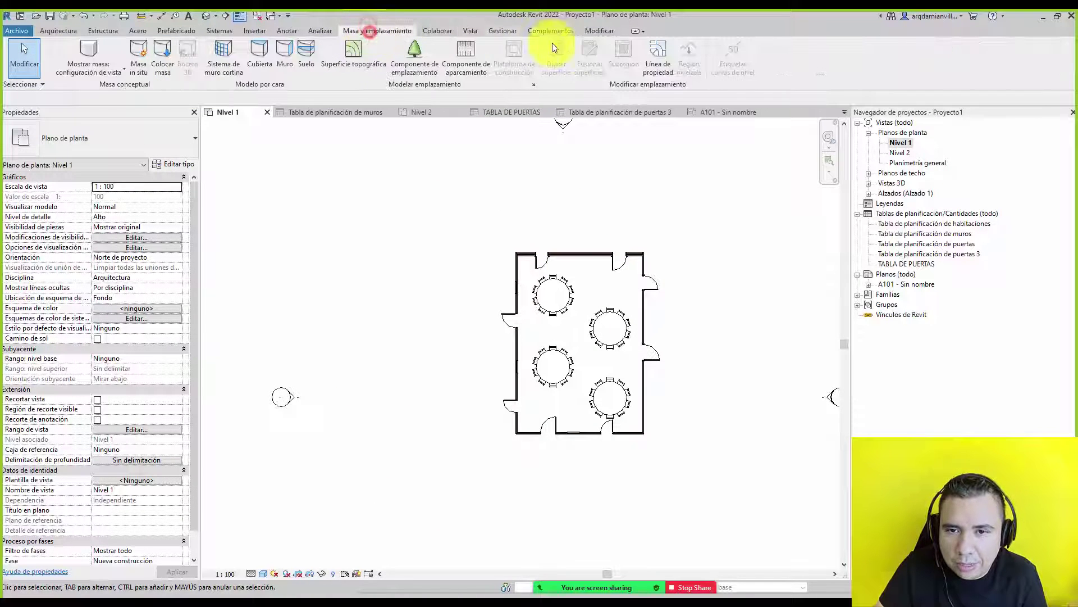
pyautogui.click(656, 58)
pyautogui.click(562, 311)
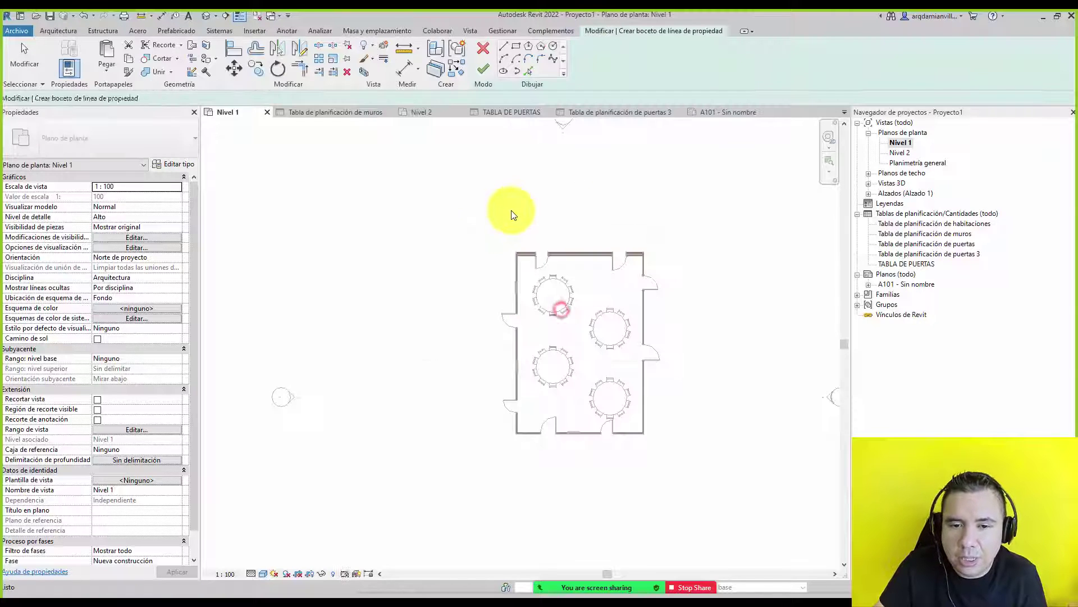
# Sketch five property-line segments closing back at the start corner, and finish the sketch
pyautogui.click(551, 182)
pyautogui.click(380, 311)
pyautogui.click(516, 511)
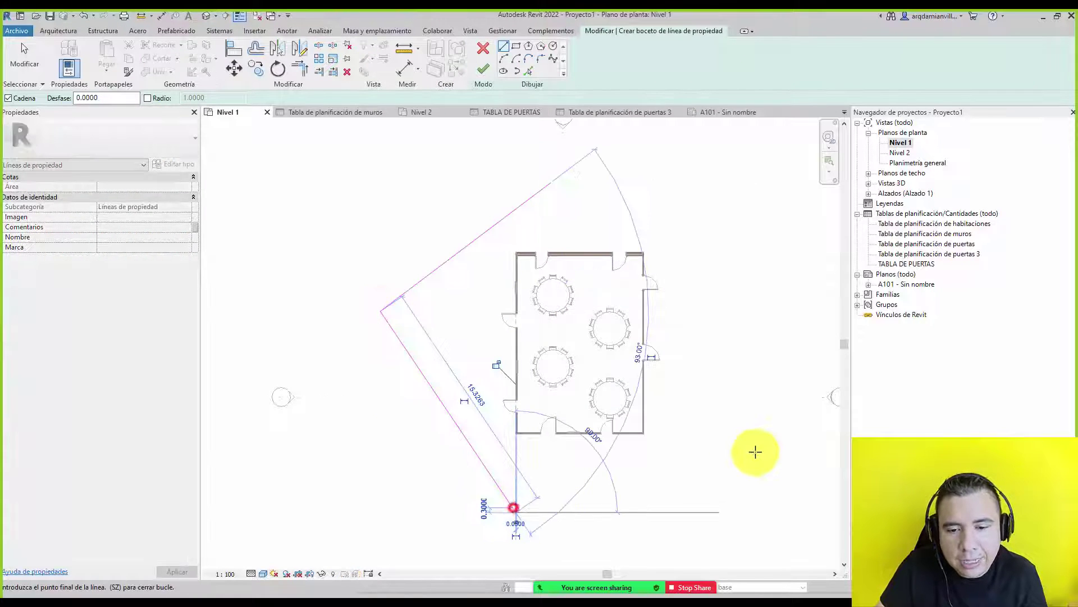
pyautogui.click(751, 450)
pyautogui.click(778, 313)
pyautogui.click(550, 182)
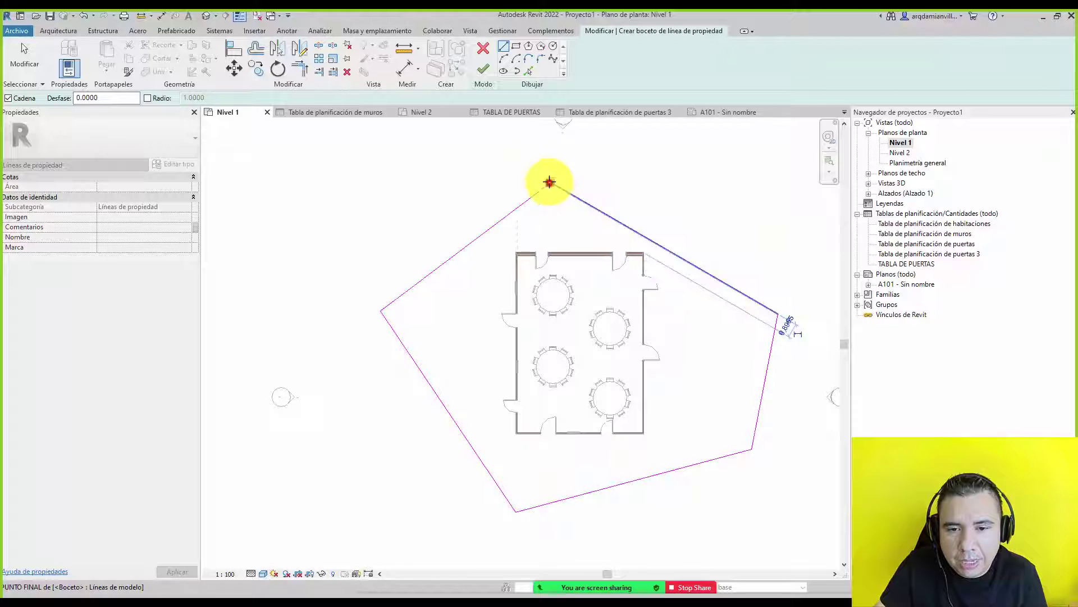
pyautogui.click(483, 69)
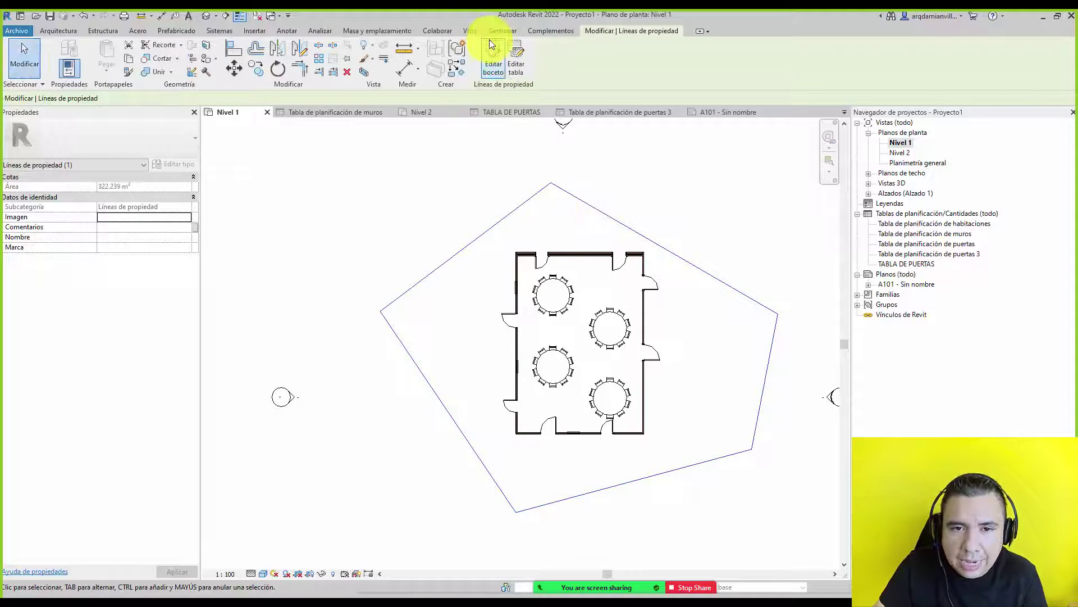
pyautogui.click(471, 31)
# Create a new Tabla de planificación/Cantidades for the Segmentos de línea de propiedad category
pyautogui.click(655, 48)
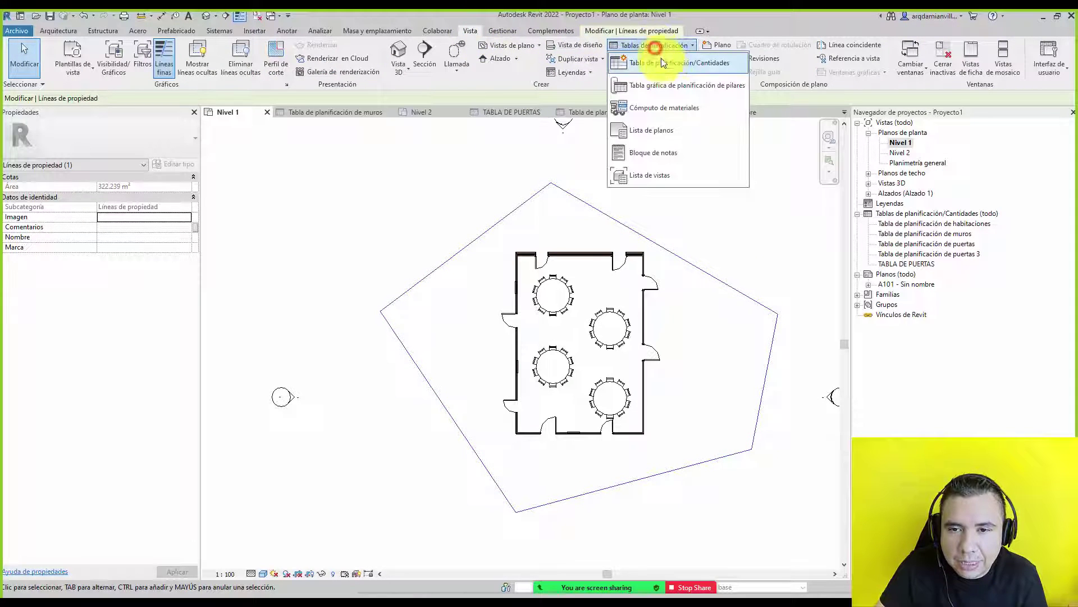
pyautogui.click(665, 63)
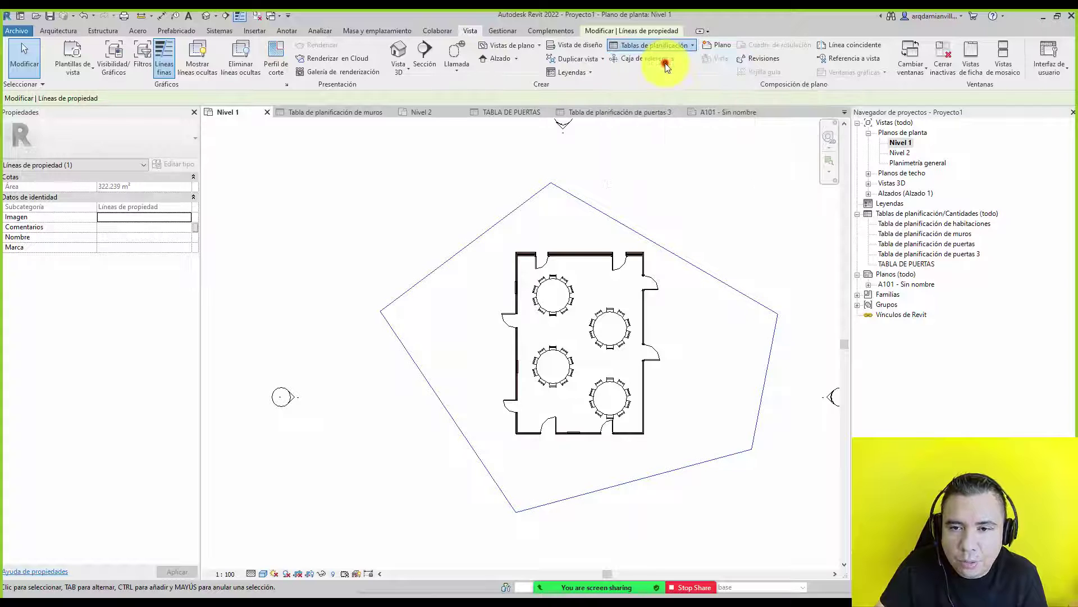
pyautogui.moveTo(539, 148); pyautogui.dragTo(540, 242)
pyautogui.click(417, 236)
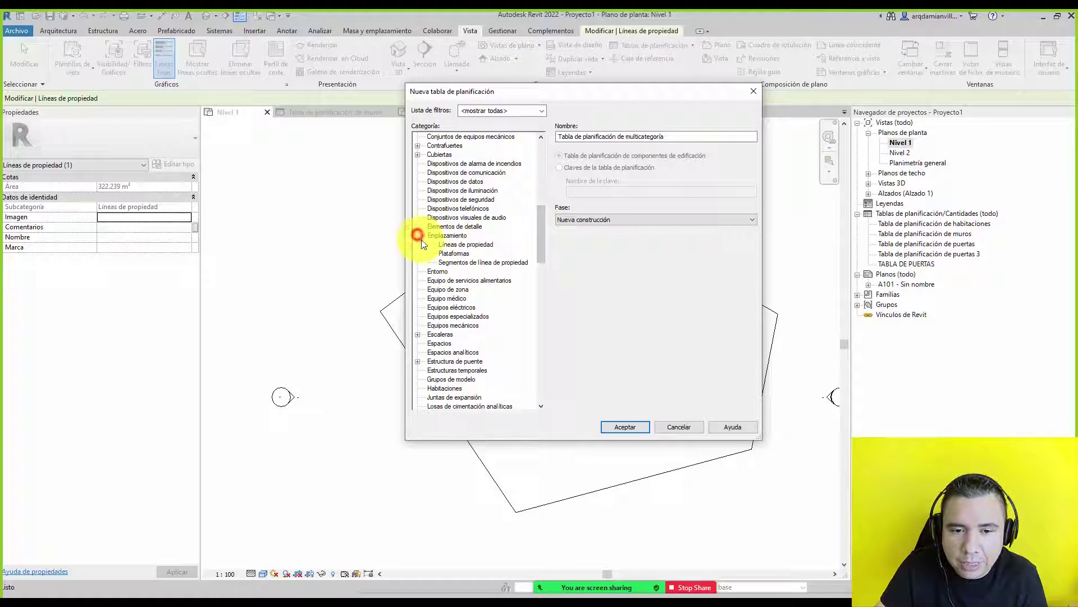
pyautogui.click(461, 246)
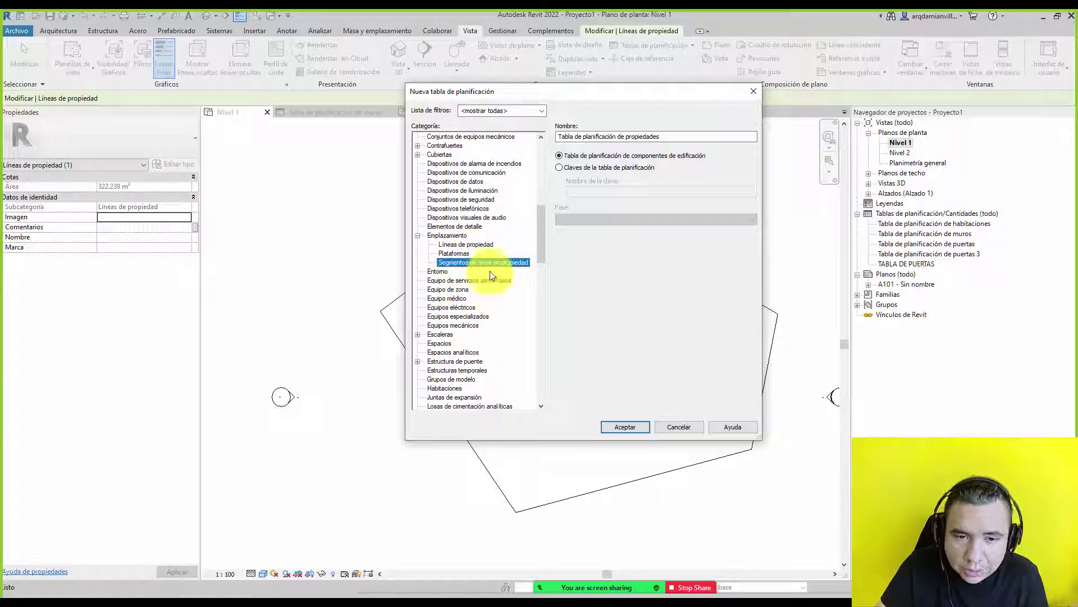
pyautogui.click(619, 425)
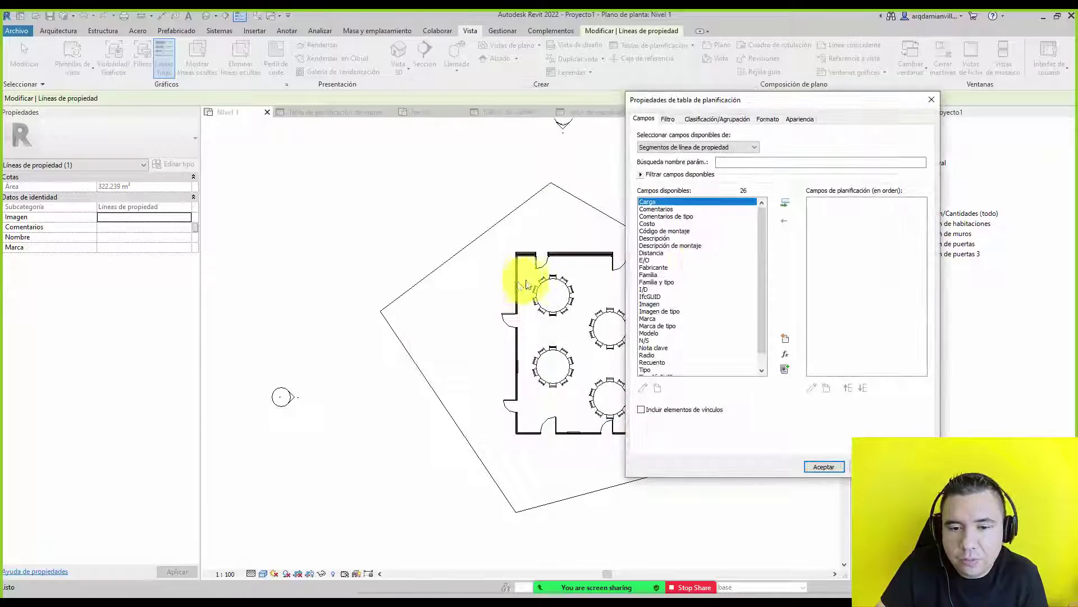
# Add the N/S, E/O and Distancia fields, move Distancia to the top, and confirm
pyautogui.scroll(-1, 730, 264)
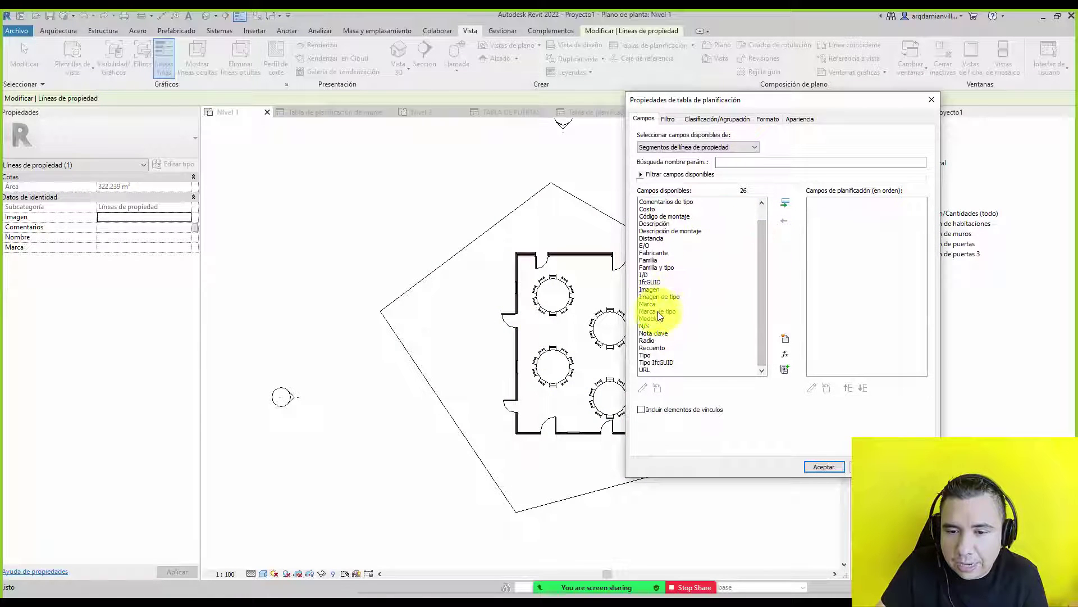
pyautogui.click(786, 203)
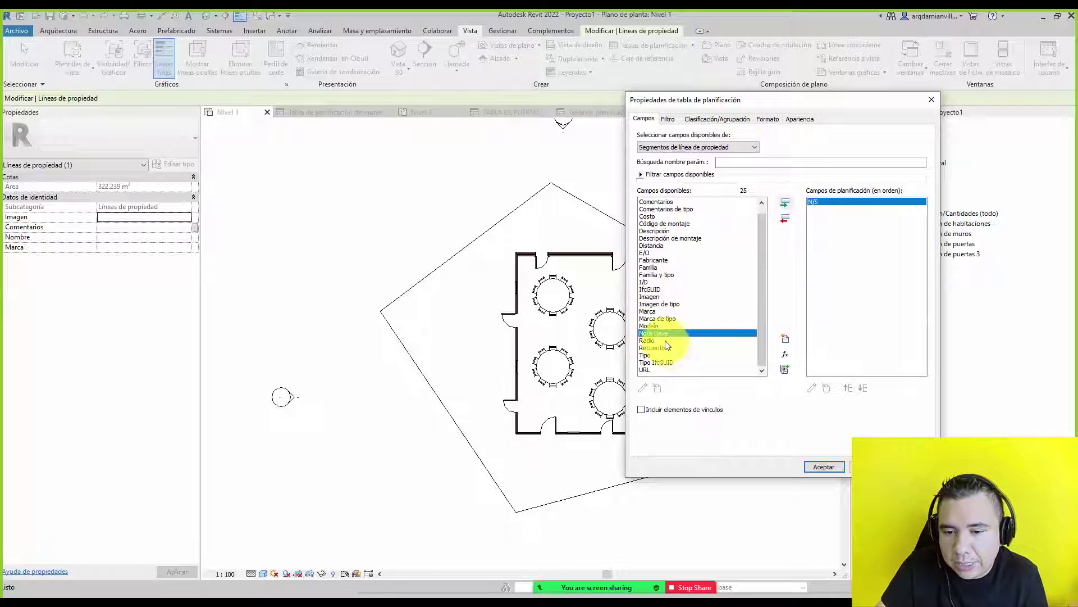
pyautogui.click(645, 252)
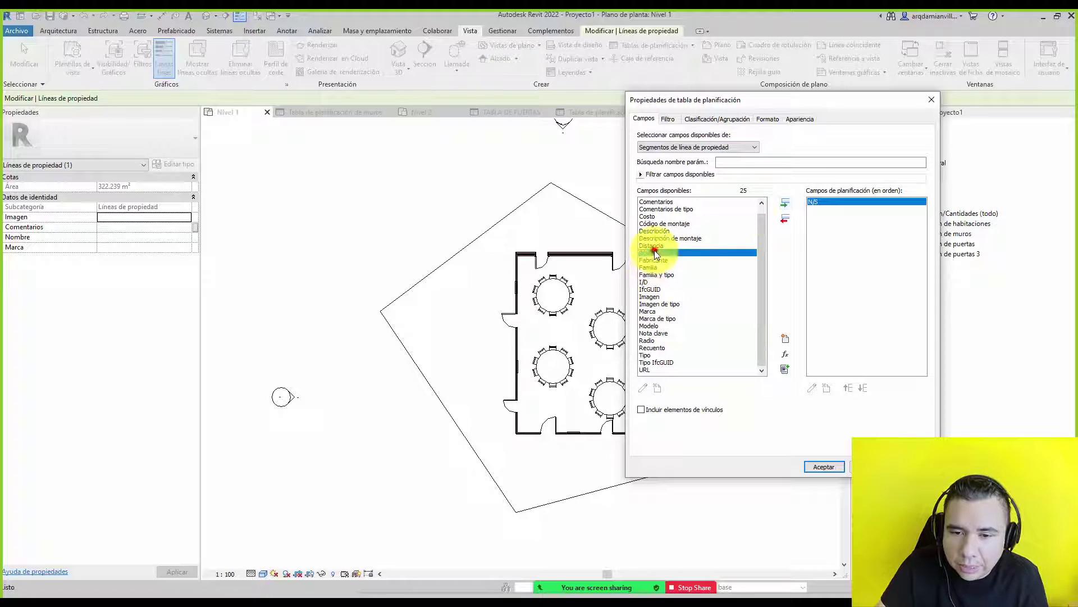
pyautogui.click(785, 203)
pyautogui.click(705, 252)
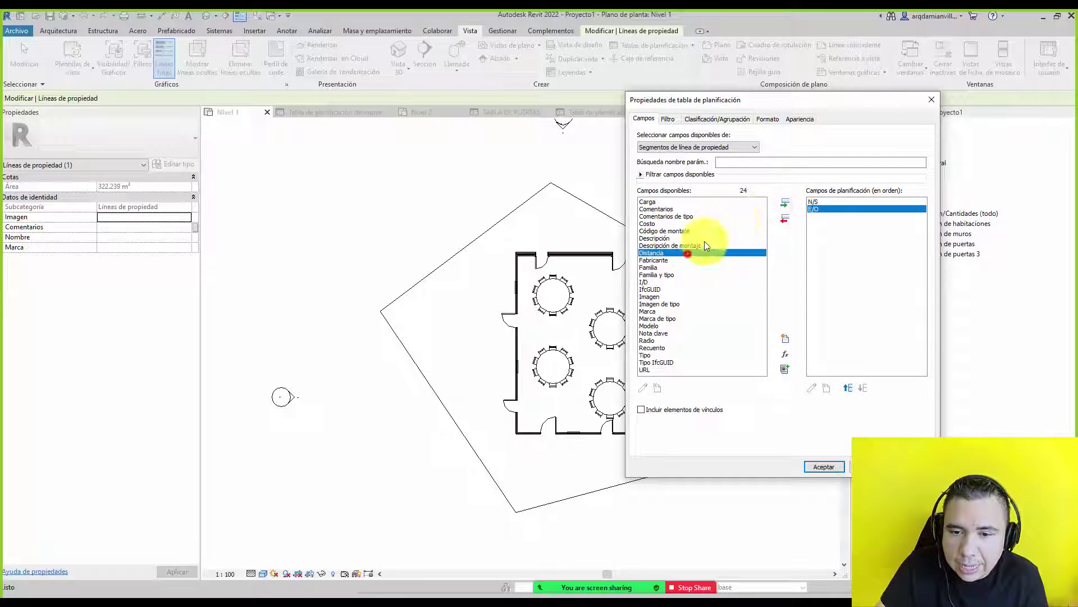
pyautogui.click(785, 204)
pyautogui.click(847, 386)
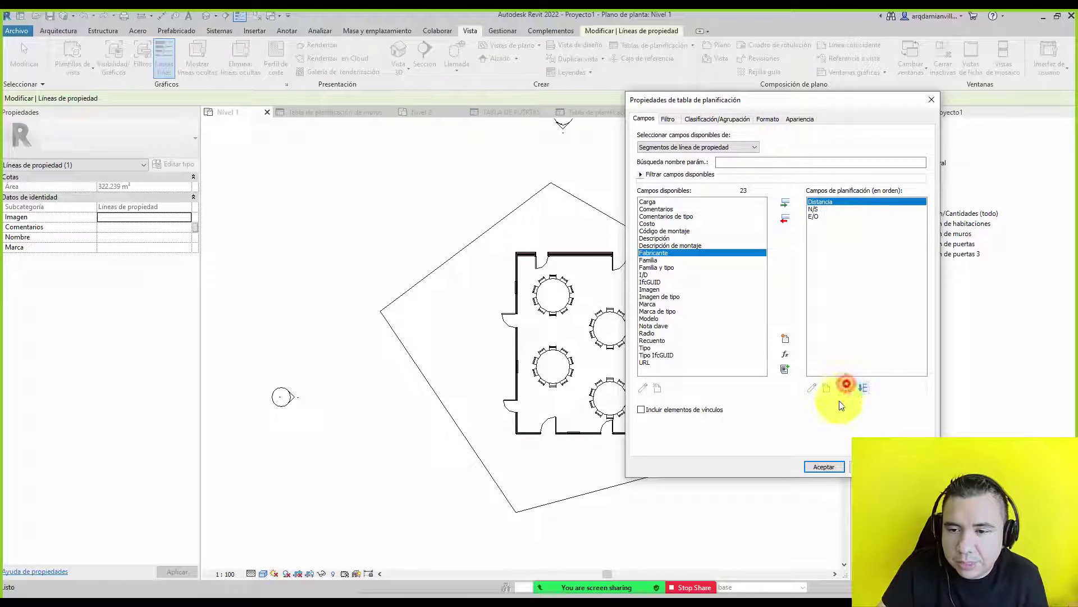
pyautogui.click(821, 470)
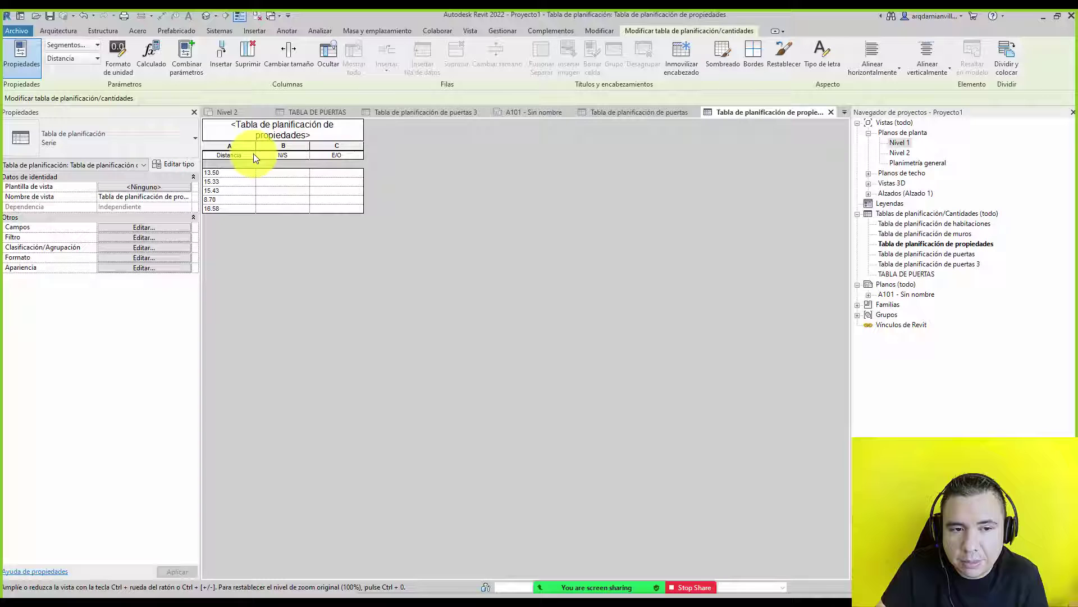
# Drag the column A/B border left so the Distancia column ends up narrower
pyautogui.moveTo(256, 153); pyautogui.dragTo(288, 147)
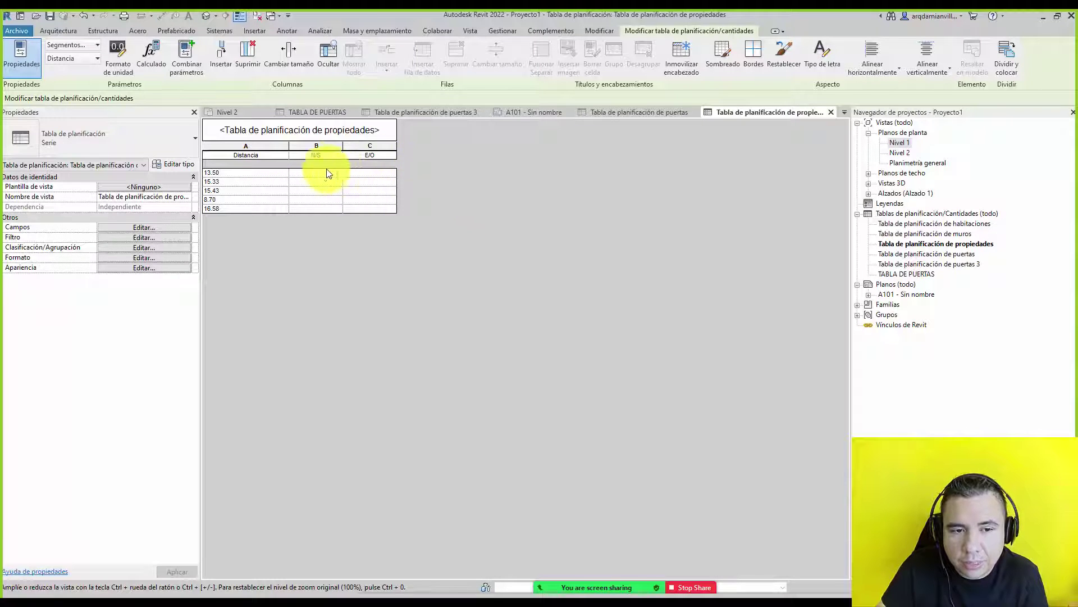
pyautogui.moveTo(290, 146); pyautogui.dragTo(264, 146)
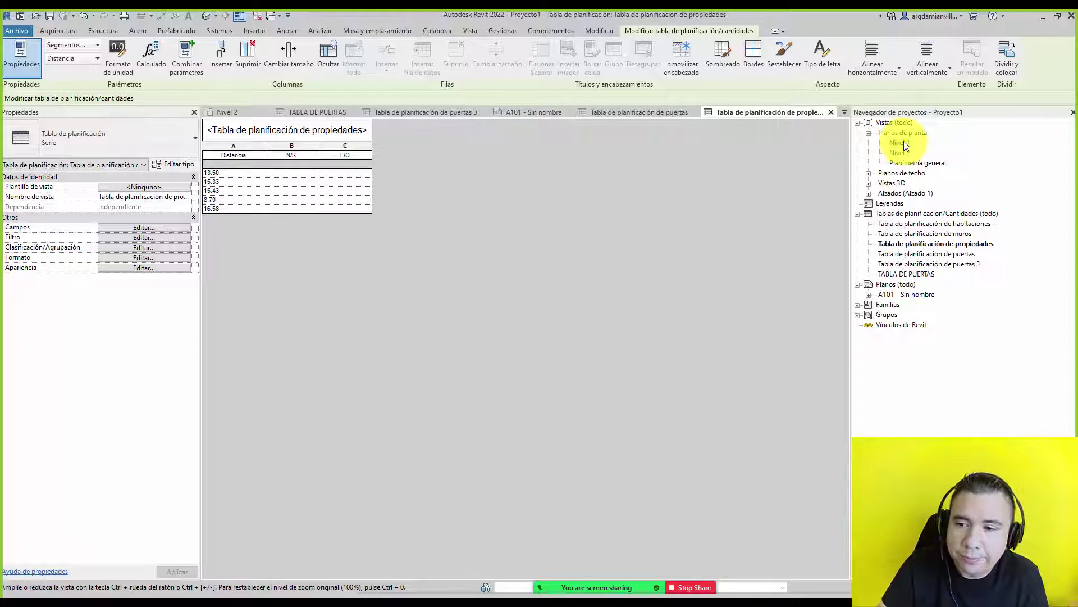
# Start a new Schedule/Quantities table and browse its category list
pyautogui.click(470, 30)
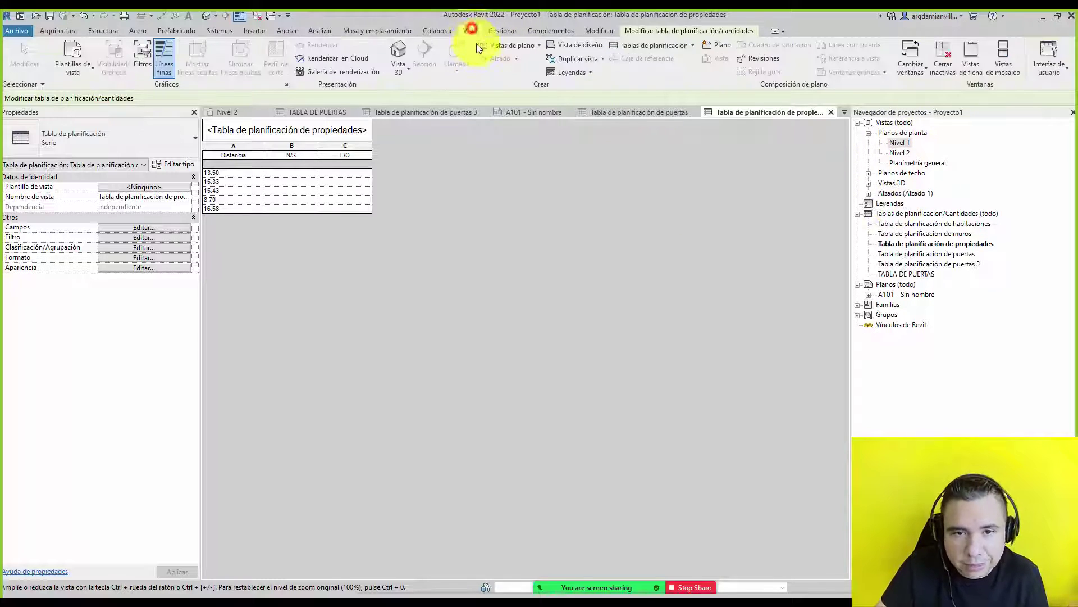
pyautogui.click(641, 46)
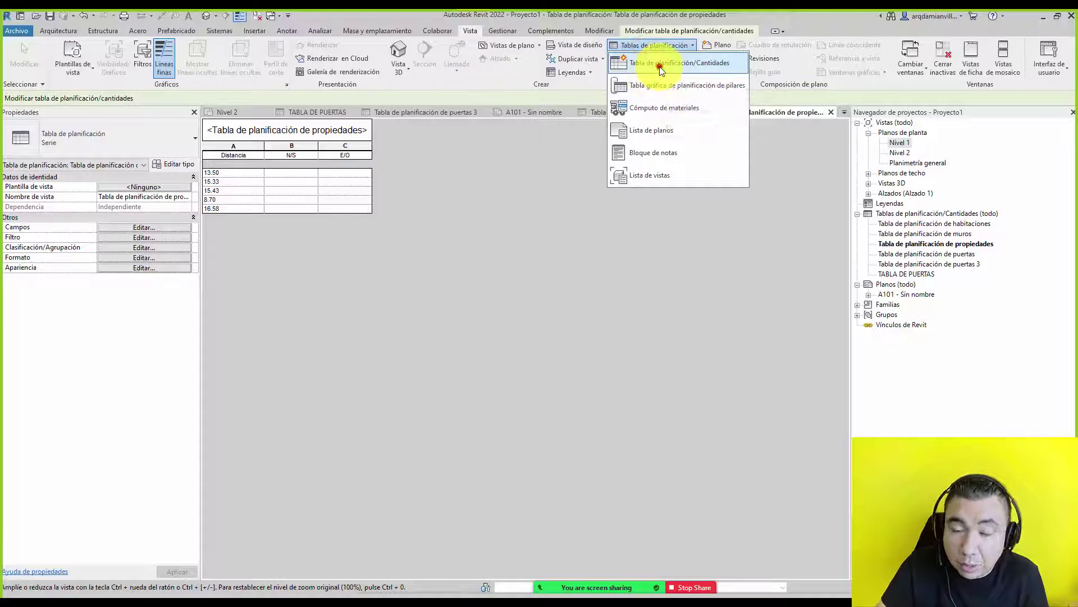
pyautogui.click(661, 66)
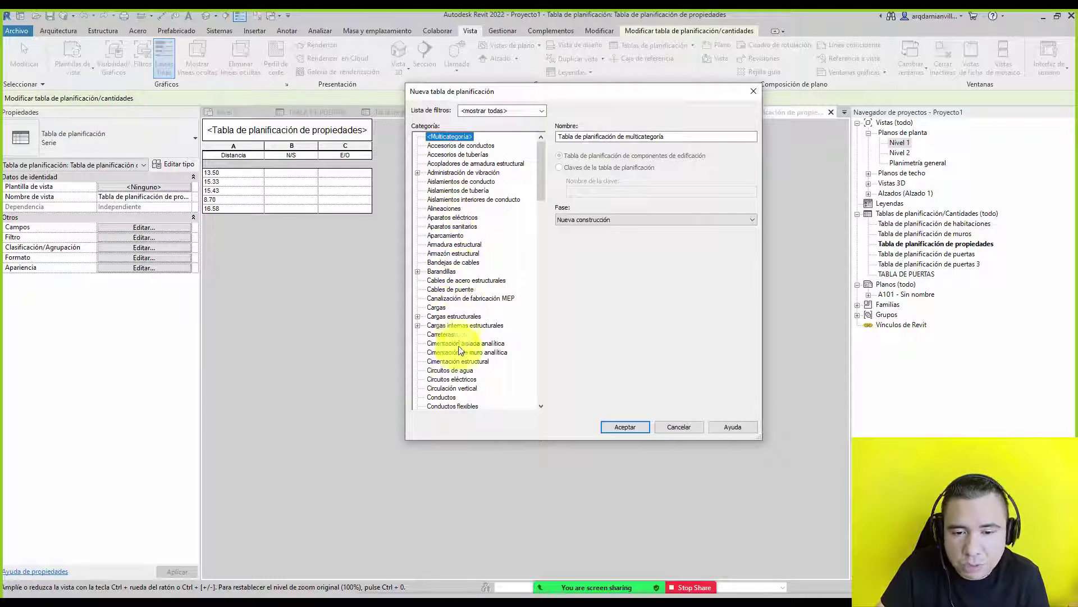
pyautogui.scroll(-2, 462, 348)
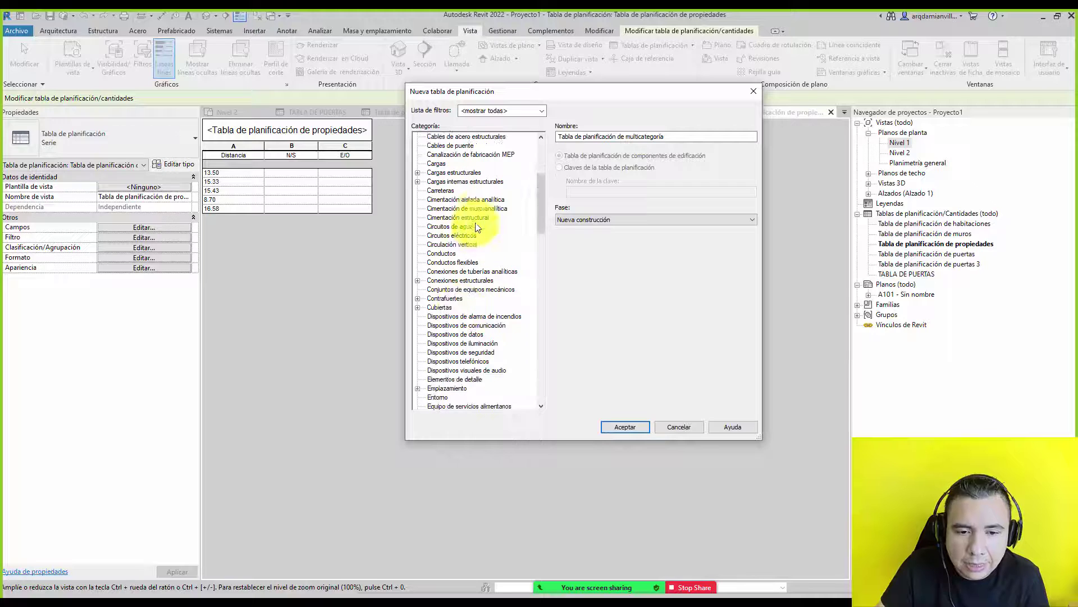
pyautogui.moveTo(538, 197)
pyautogui.mouseDown()
pyautogui.moveTo(544, 161)
pyautogui.moveTo(522, 319)
pyautogui.mouseUp()
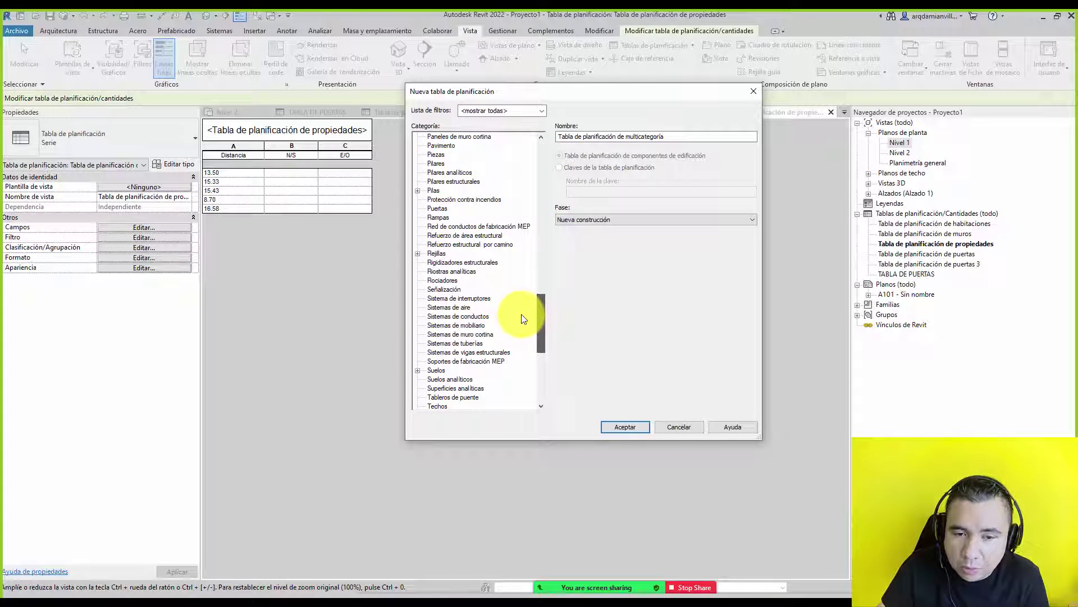
pyautogui.moveTo(521, 319)
pyautogui.mouseDown()
pyautogui.moveTo(529, 367)
pyautogui.moveTo(542, 163)
pyautogui.mouseUp()
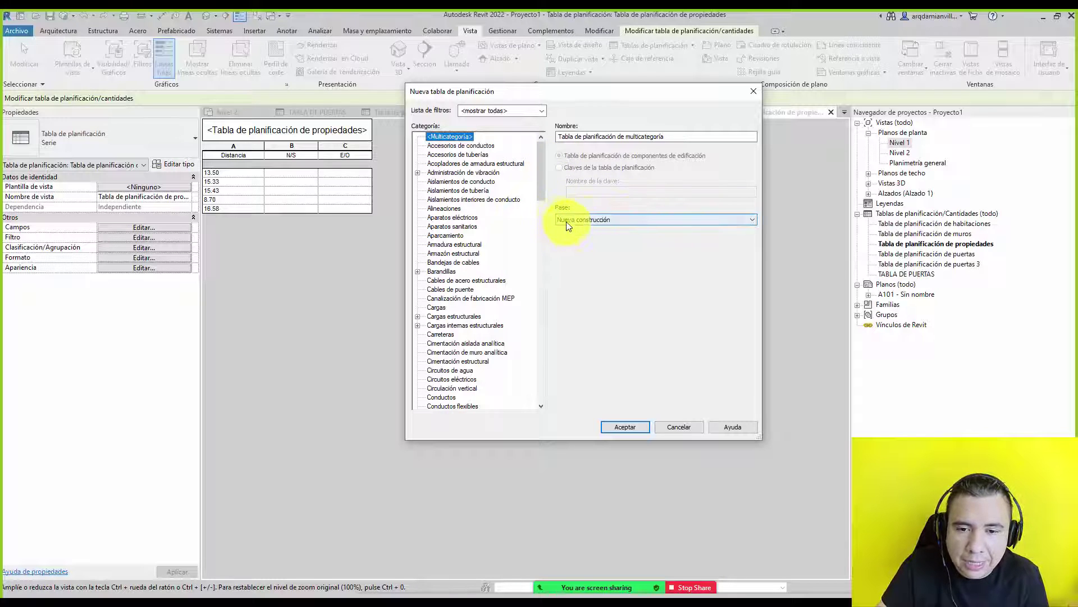
# Check the Fase options, cancel the schedule, and return to the Nivel 1 floor plan
pyautogui.click(597, 223)
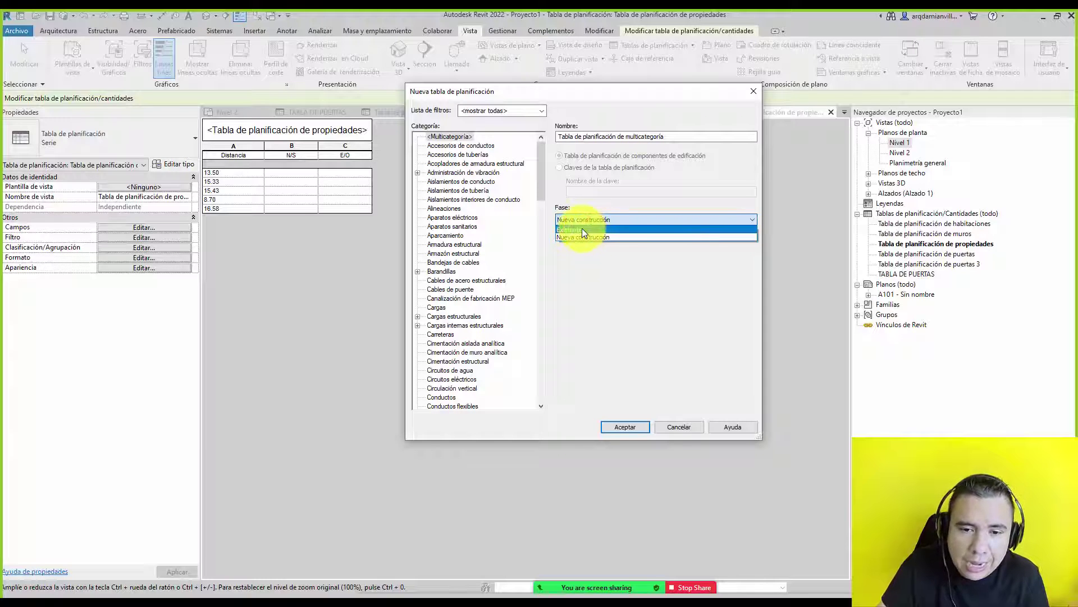
pyautogui.click(683, 428)
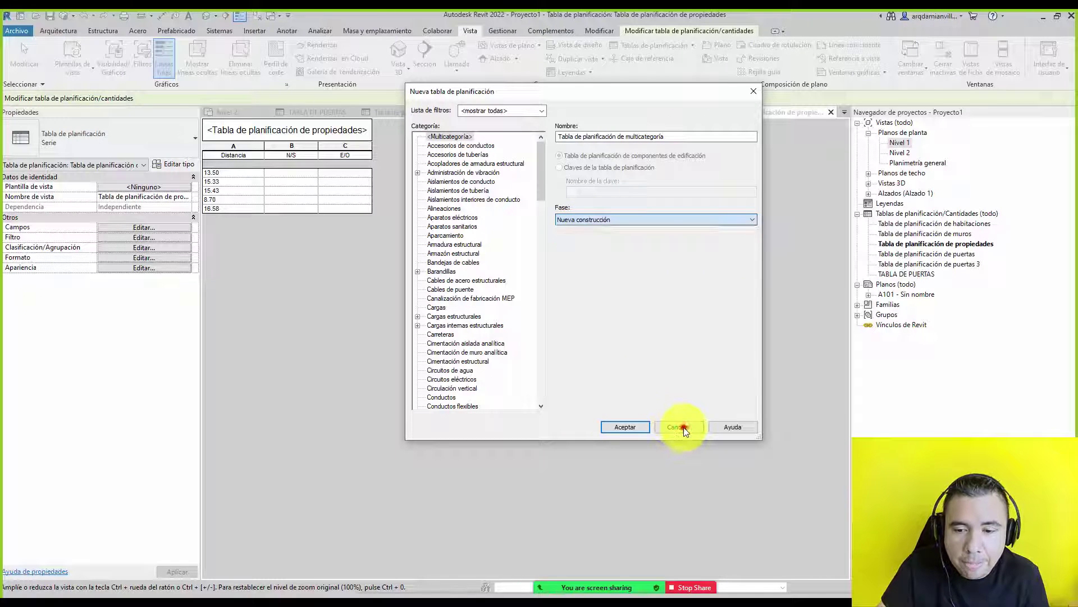
pyautogui.doubleClick(899, 143)
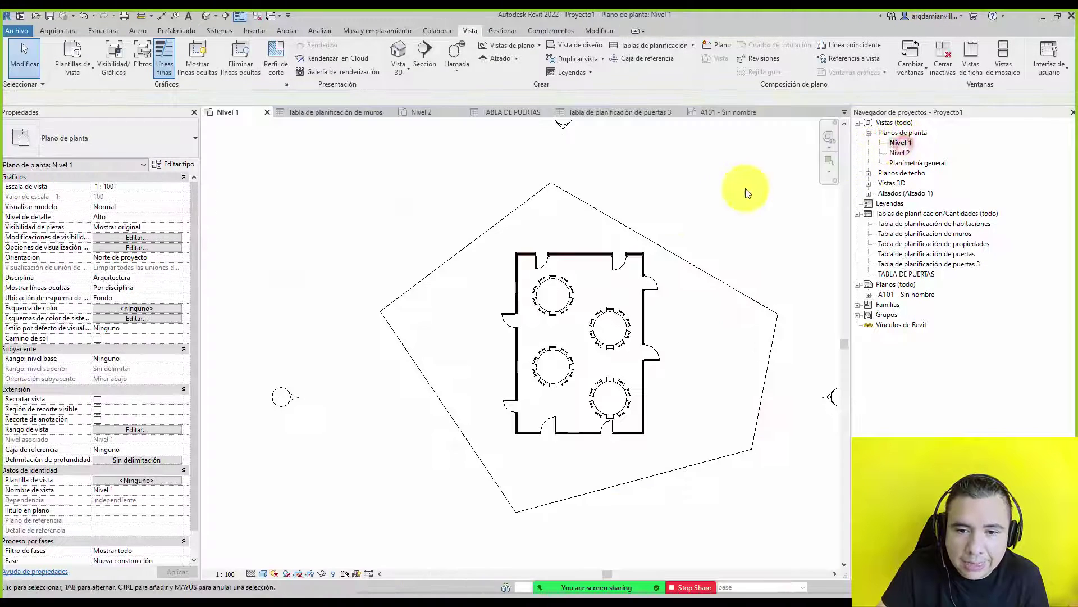
pyautogui.click(267, 287)
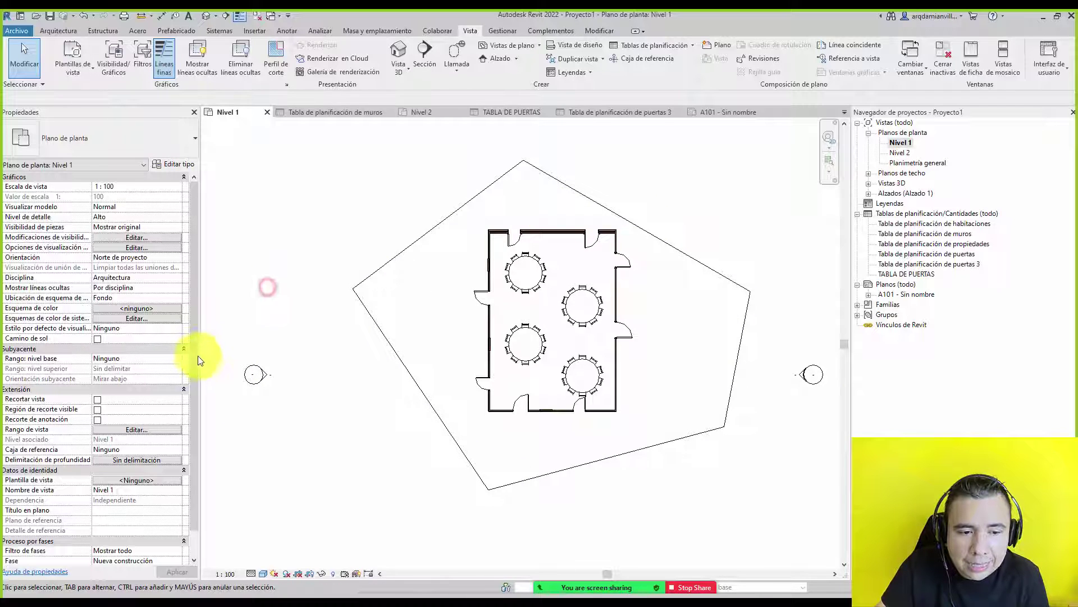
pyautogui.scroll(-1, 199, 360)
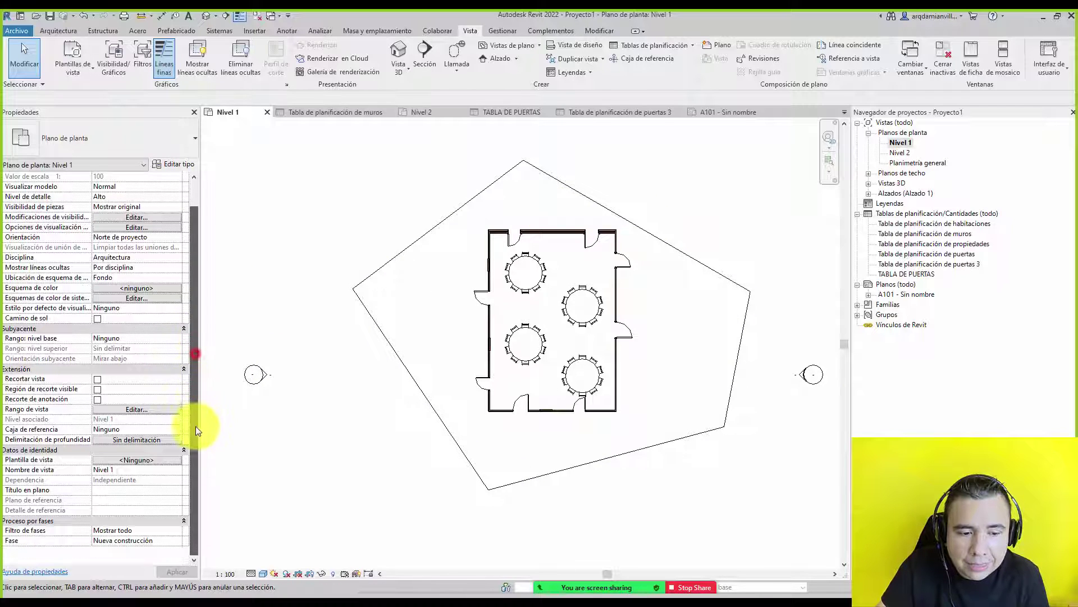
pyautogui.click(492, 246)
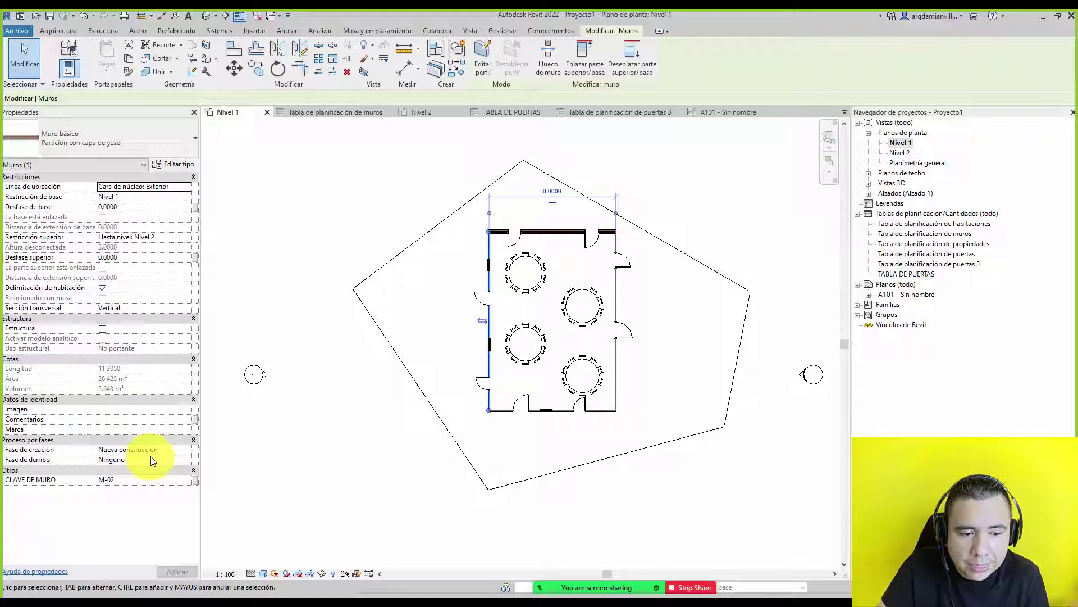
pyautogui.click(187, 449)
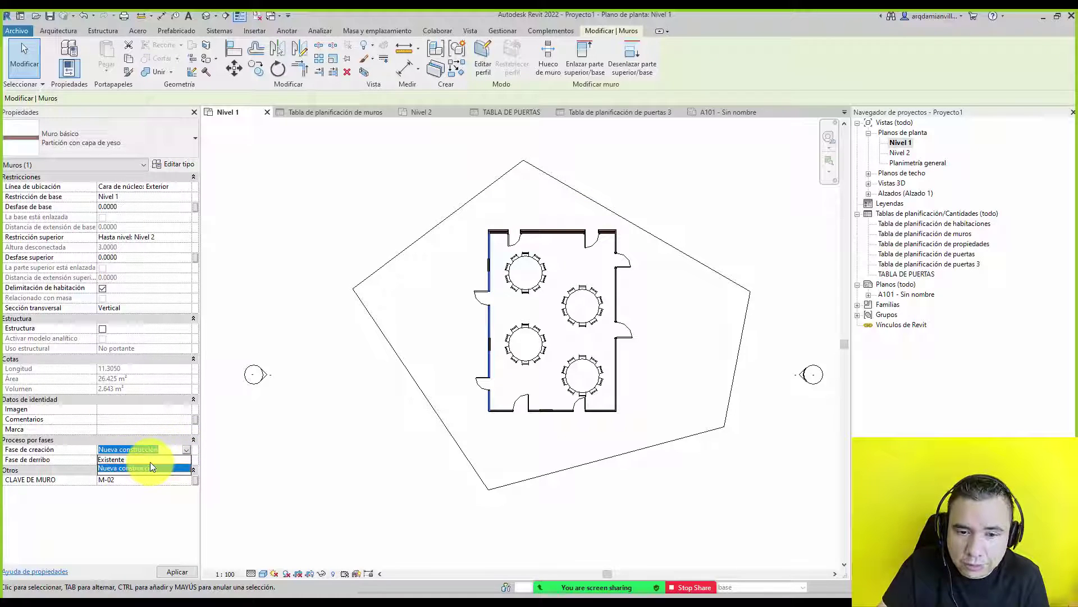
pyautogui.click(271, 452)
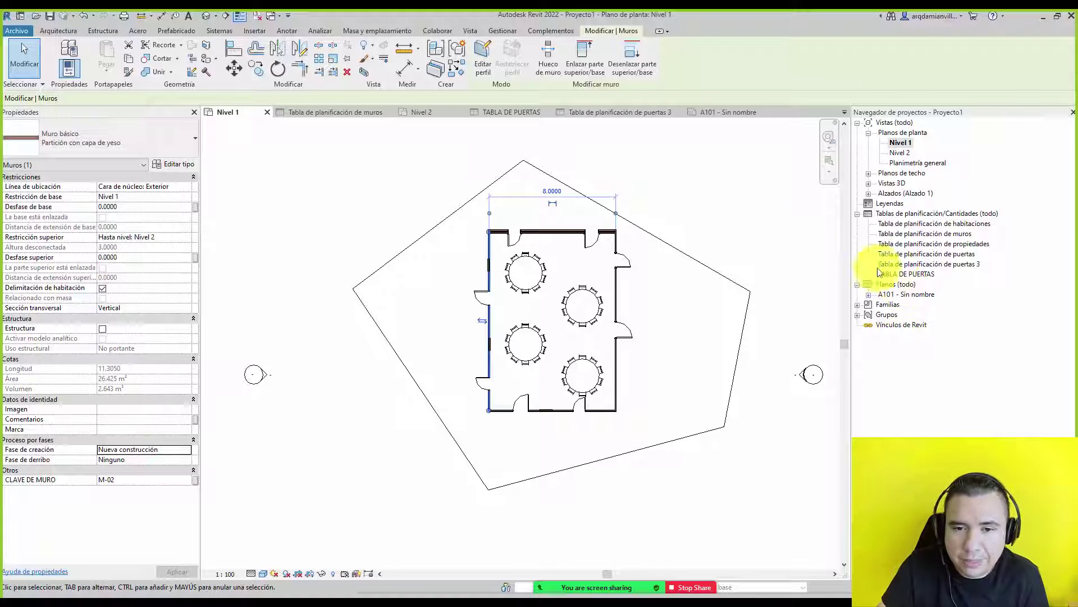
pyautogui.press('Escape')
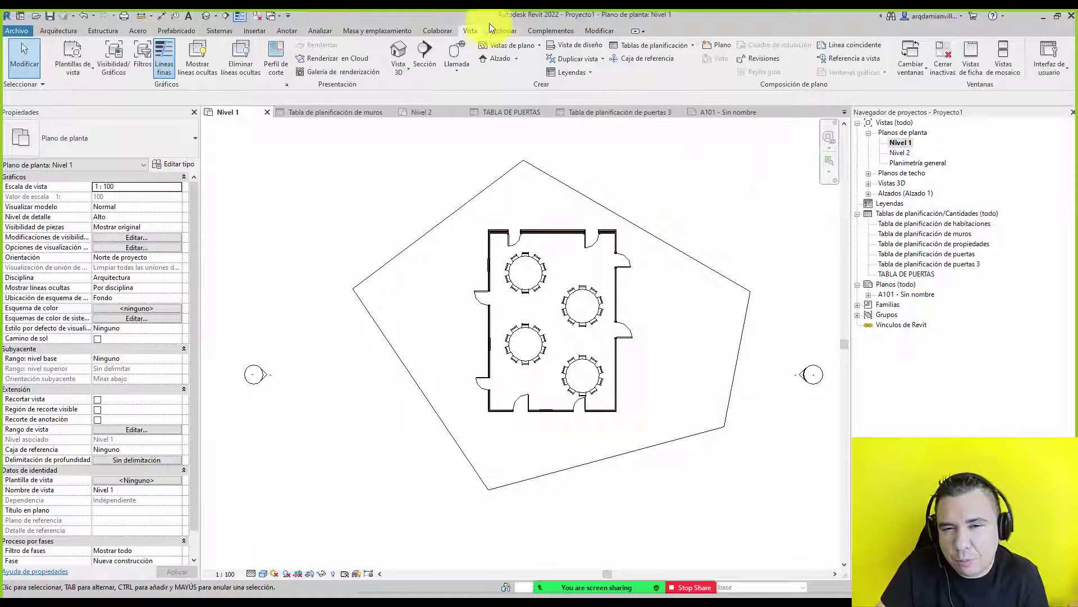
pyautogui.click(492, 32)
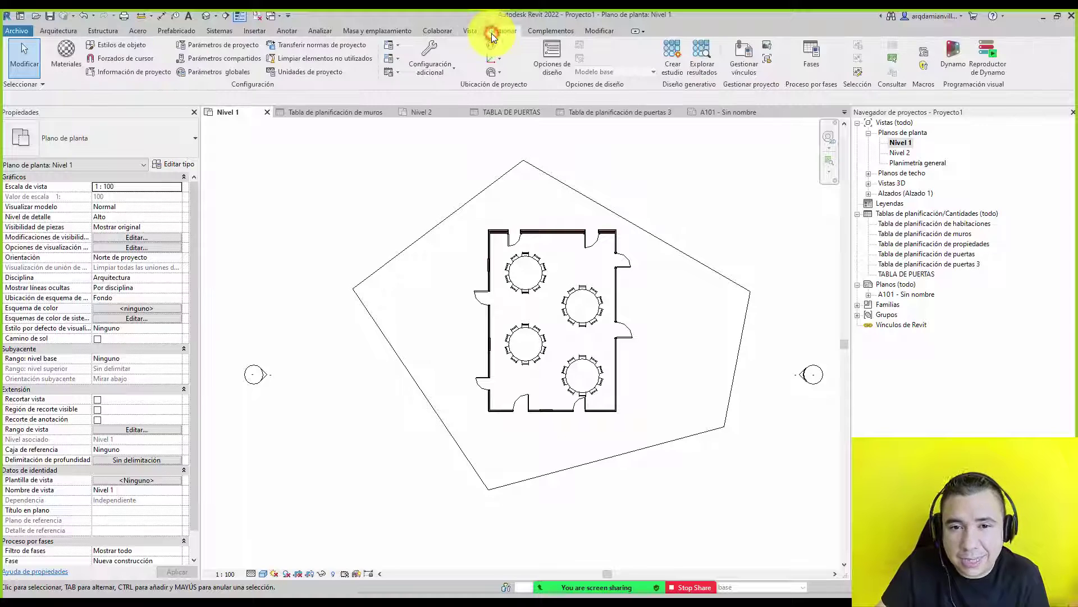
pyautogui.click(810, 59)
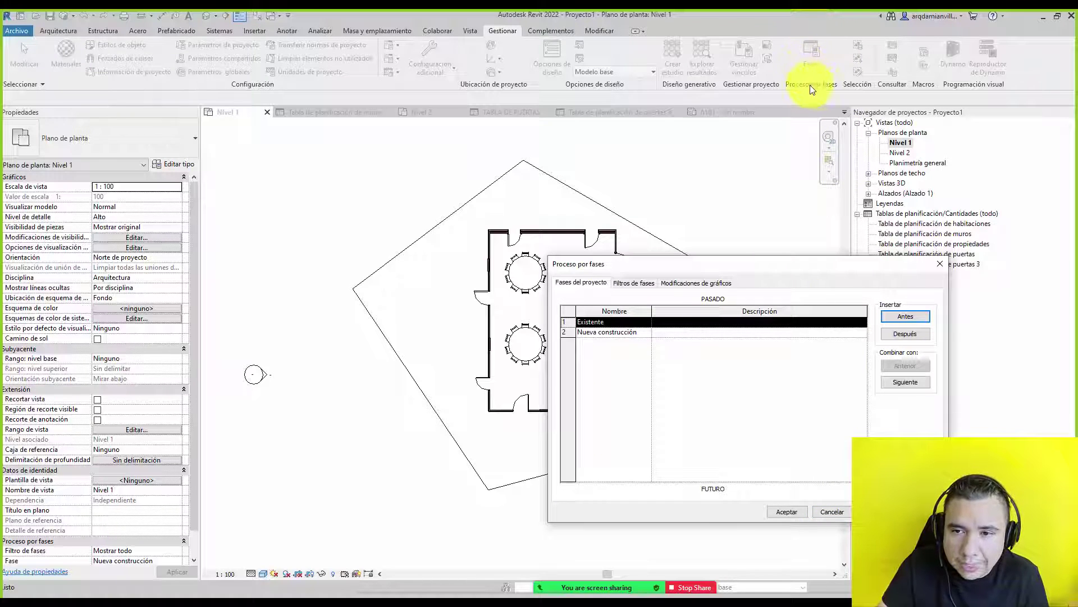
pyautogui.click(828, 511)
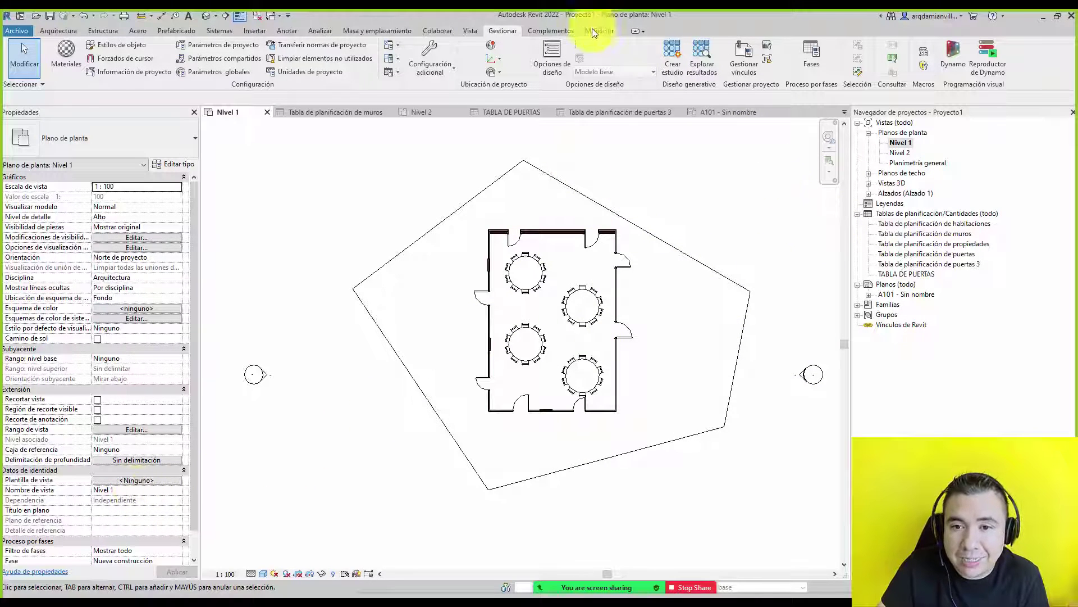
pyautogui.click(473, 31)
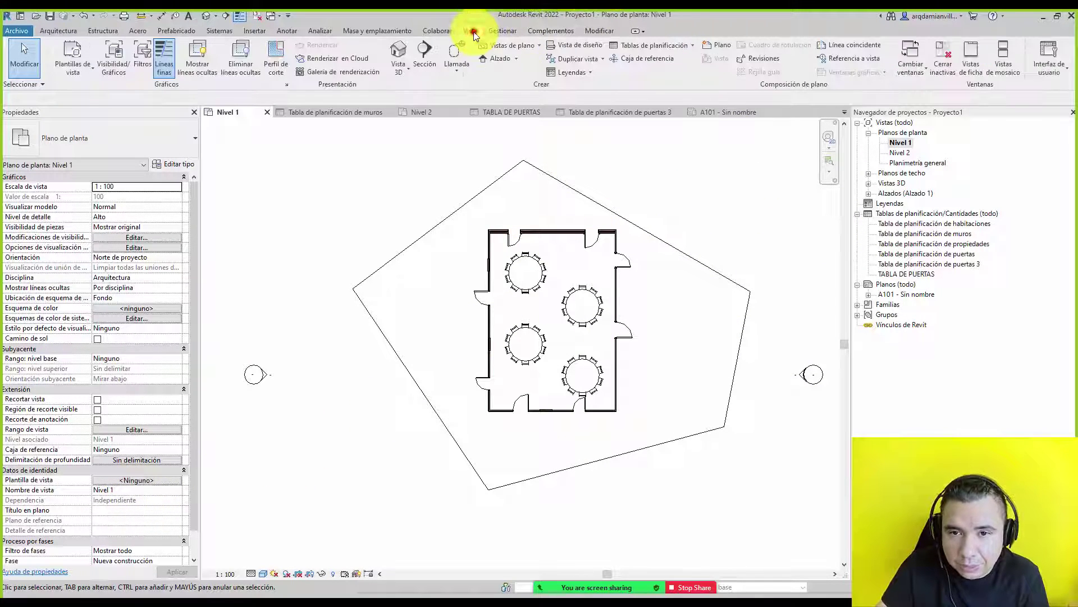
pyautogui.click(688, 47)
pyautogui.click(674, 86)
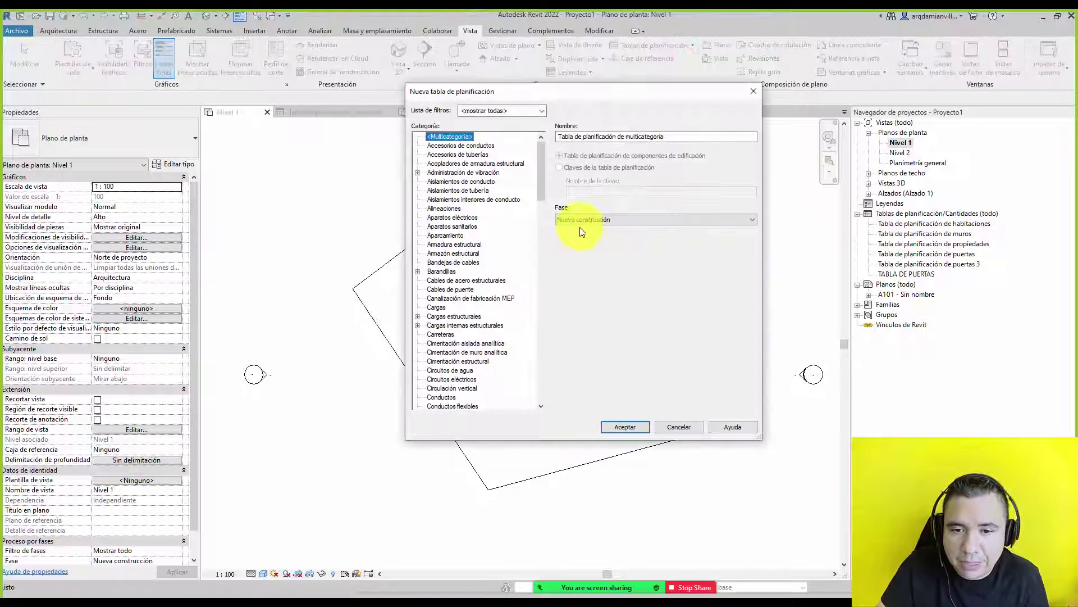
pyautogui.click(680, 427)
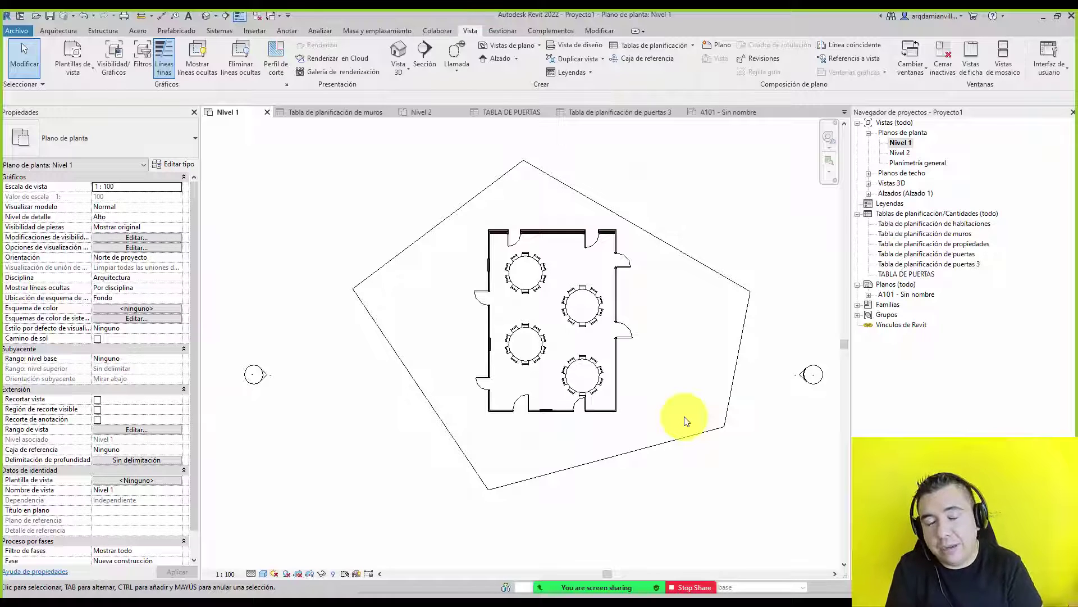